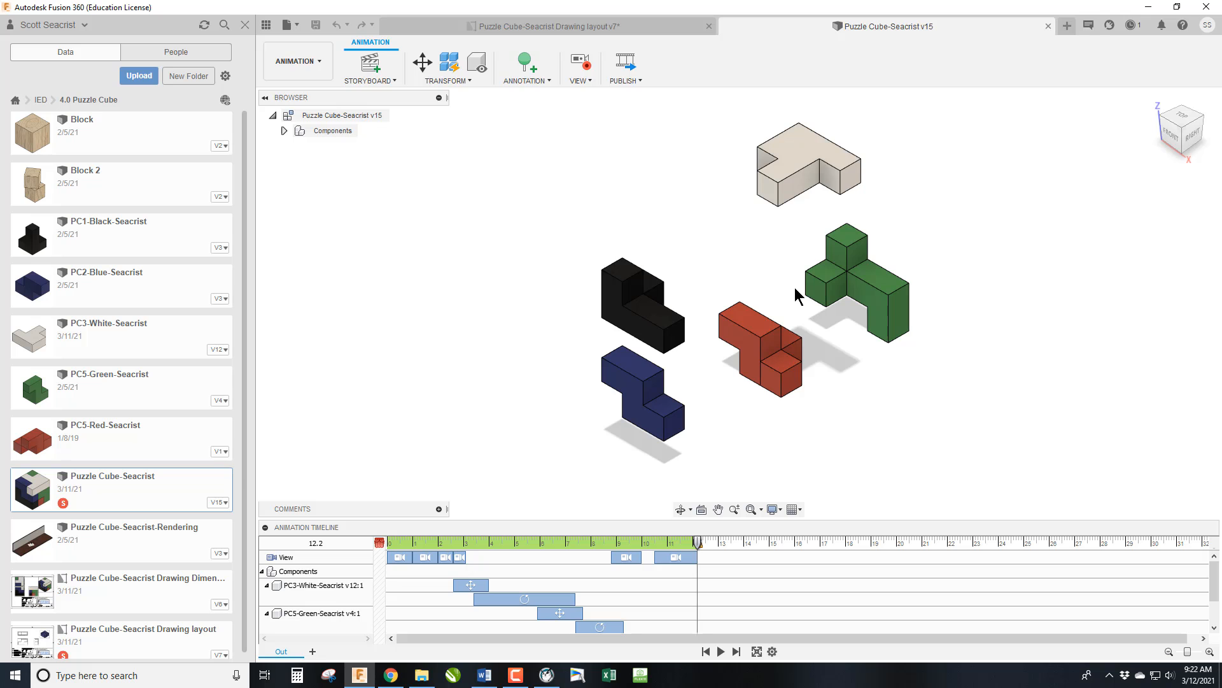
# Return to the Design workspace and create a new full-assembly drawing from the design using the 11x8.5 LHS Drawing Template.
pyautogui.click(320, 65)
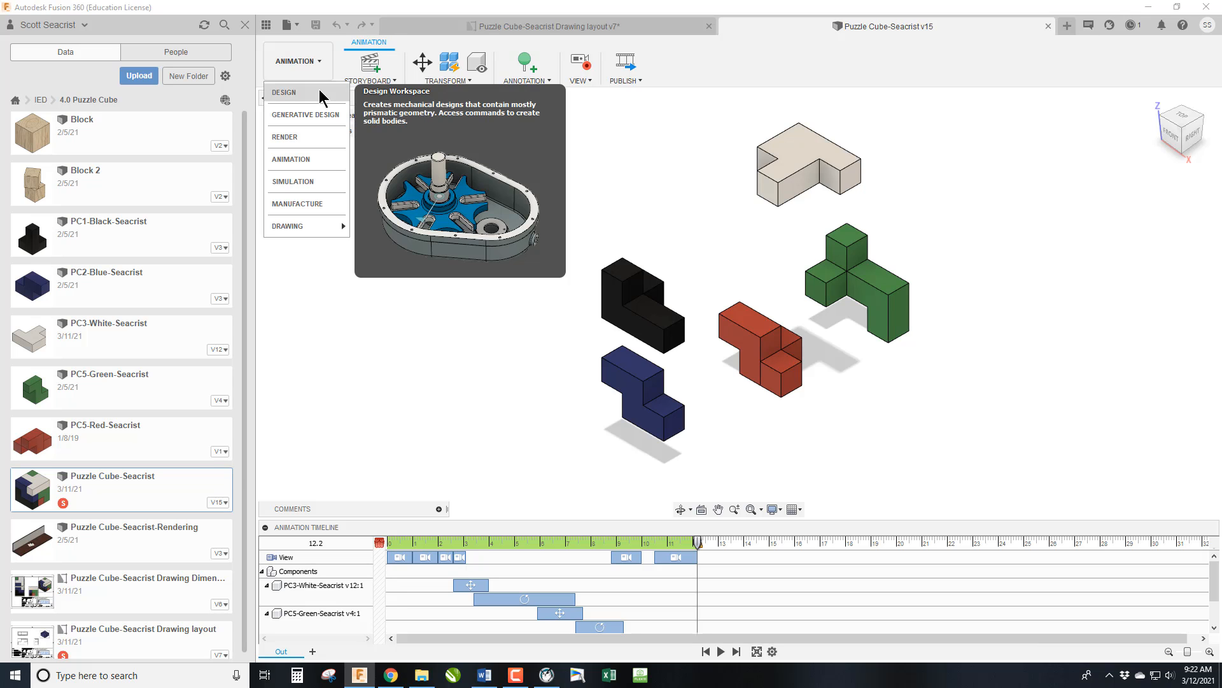
pyautogui.click(319, 89)
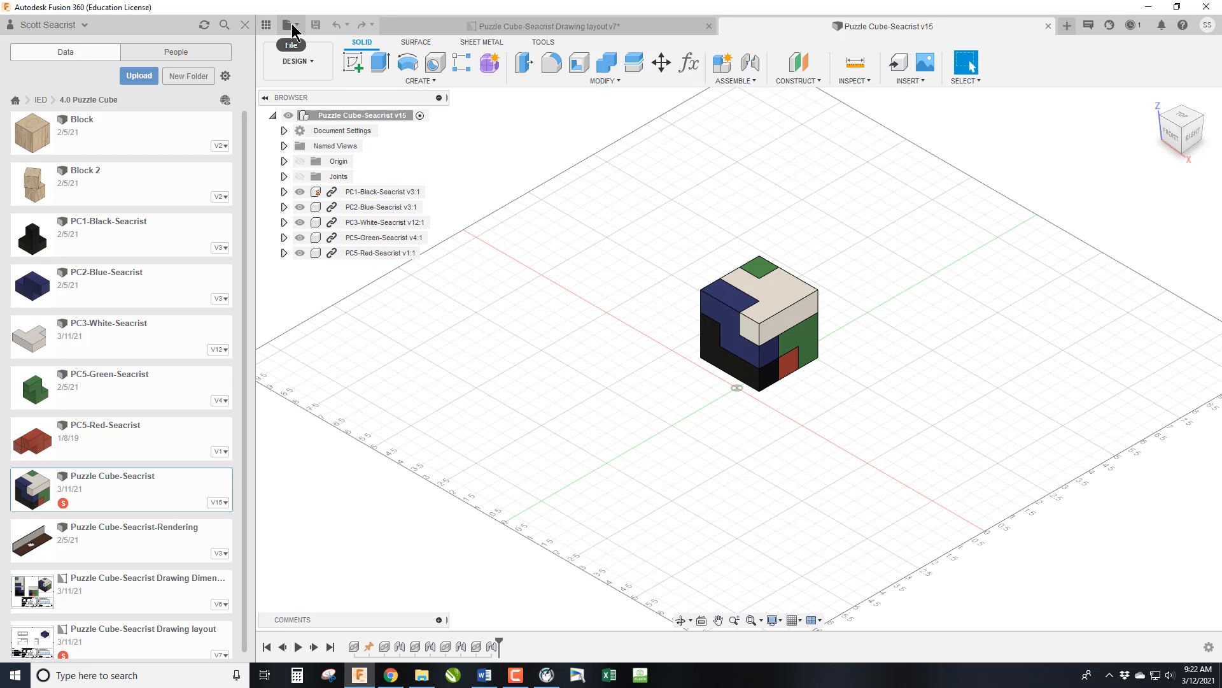
pyautogui.click(317, 60)
pyautogui.moveTo(331, 233)
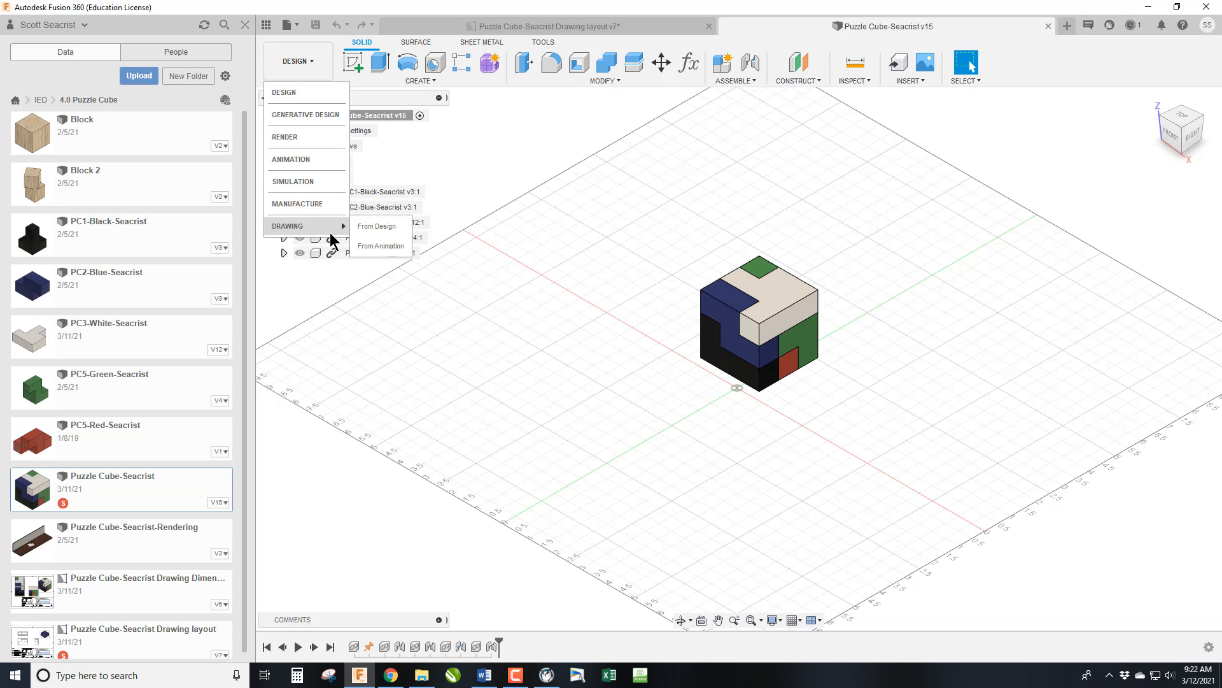
pyautogui.click(396, 233)
pyautogui.click(1114, 249)
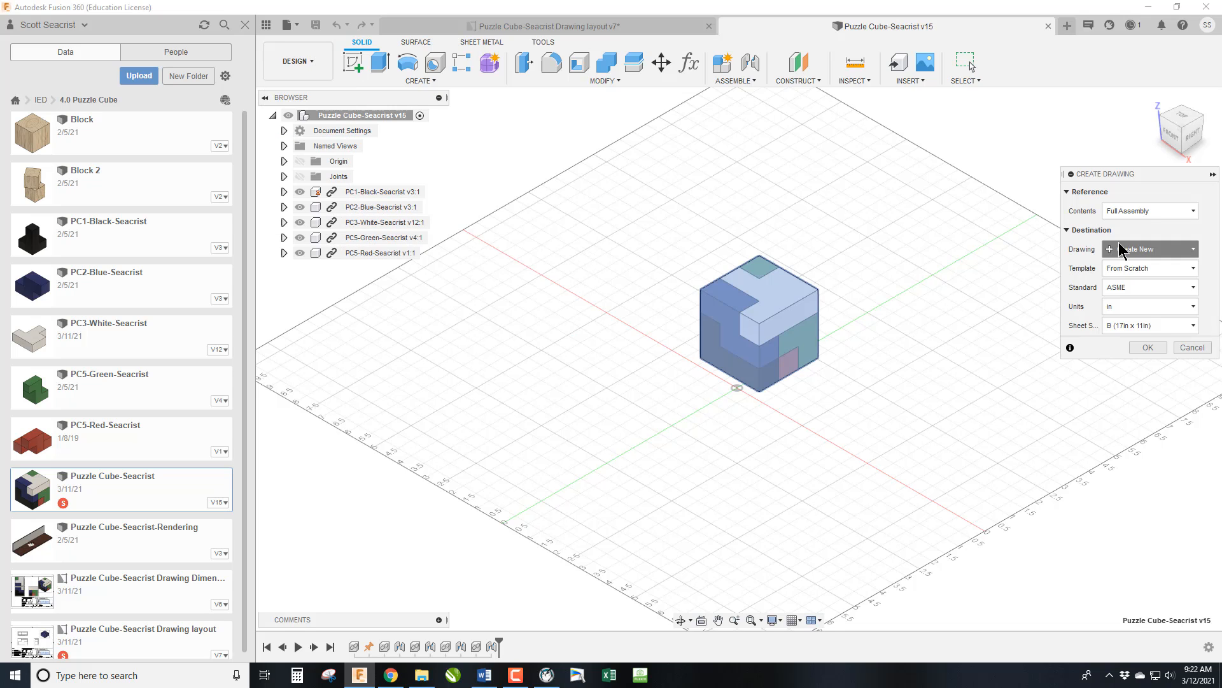
pyautogui.click(1114, 266)
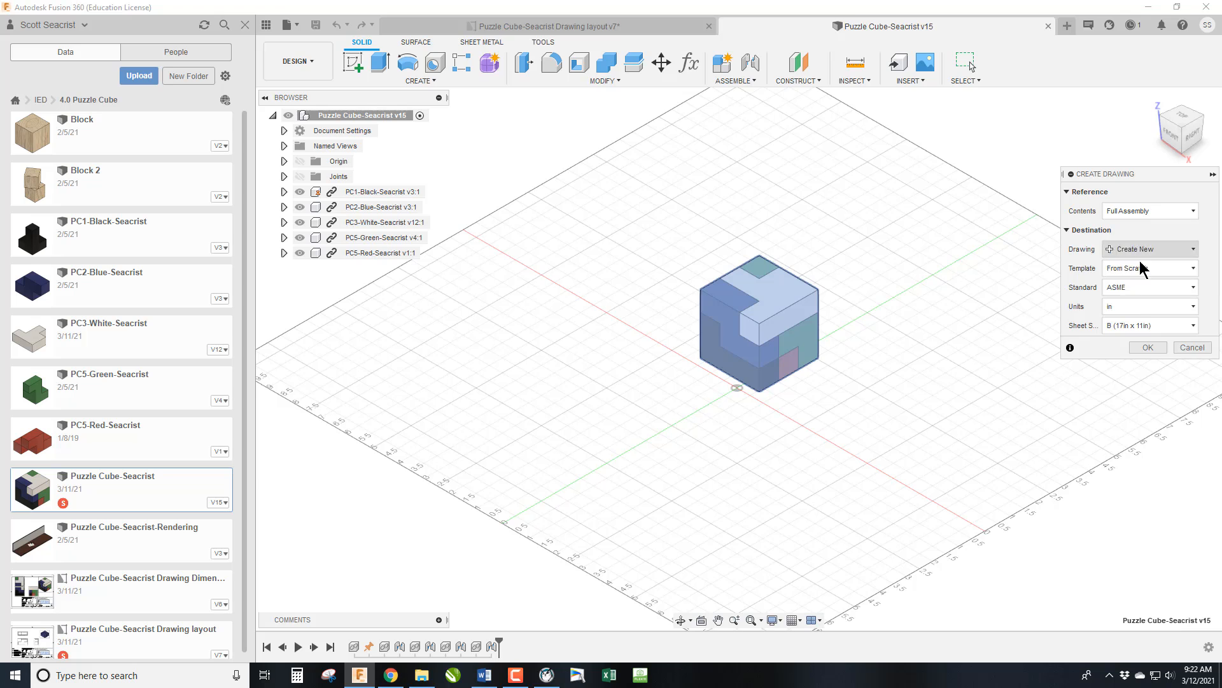
pyautogui.click(1145, 270)
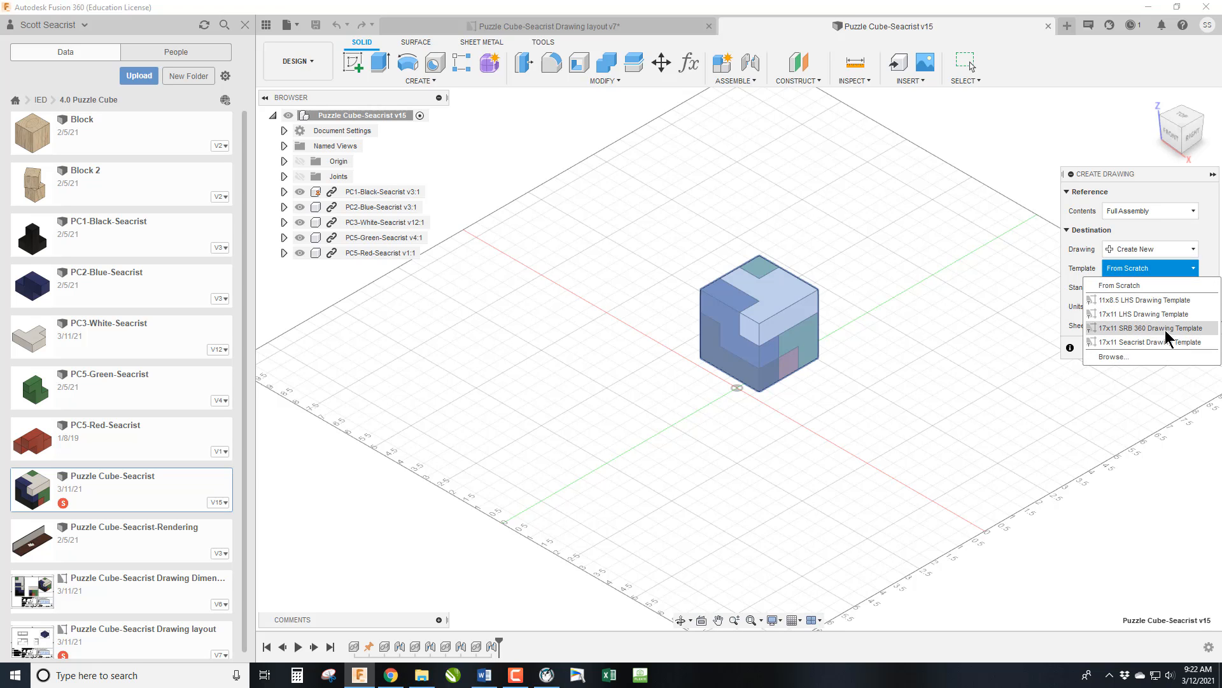
pyautogui.click(1136, 302)
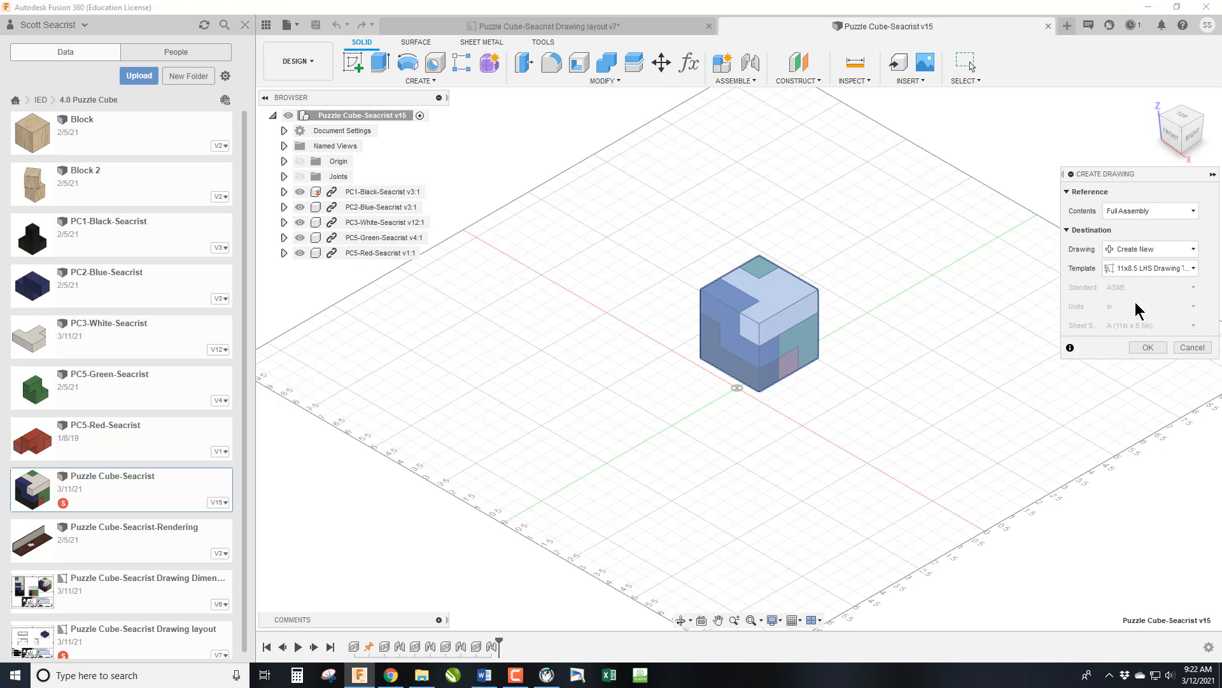
pyautogui.click(1148, 347)
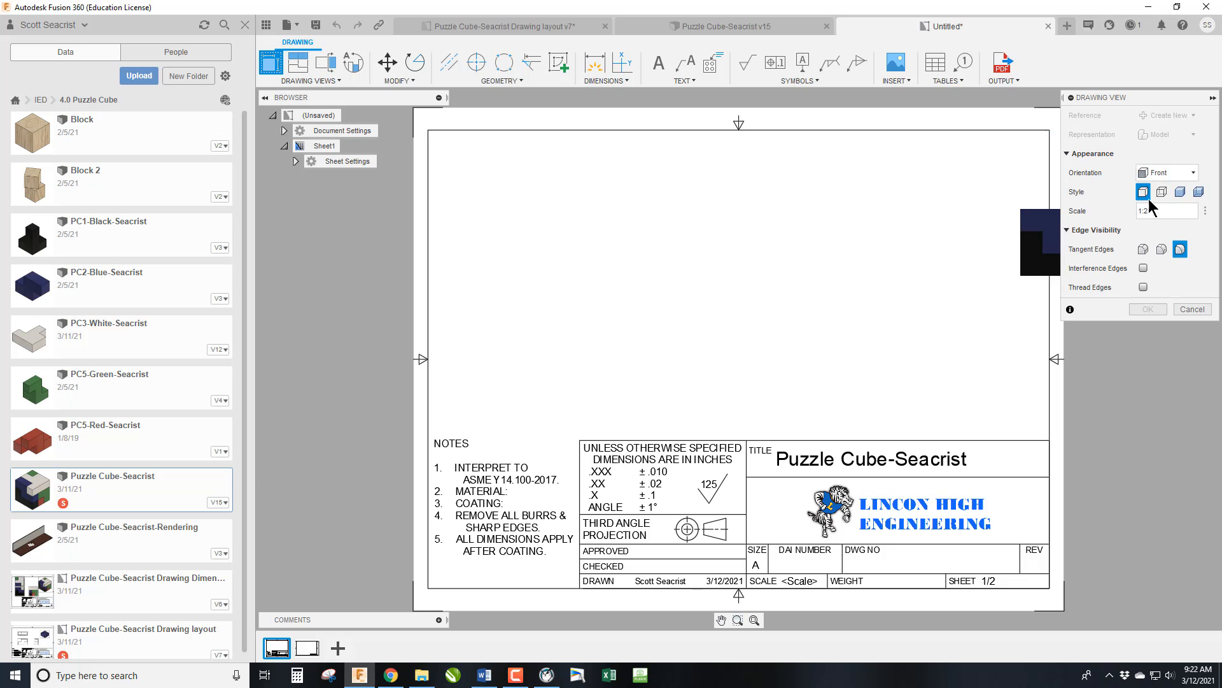
# Place a shaded front base view of the cube at 3:4 scale on the sheet, above the title block.
pyautogui.click(1181, 192)
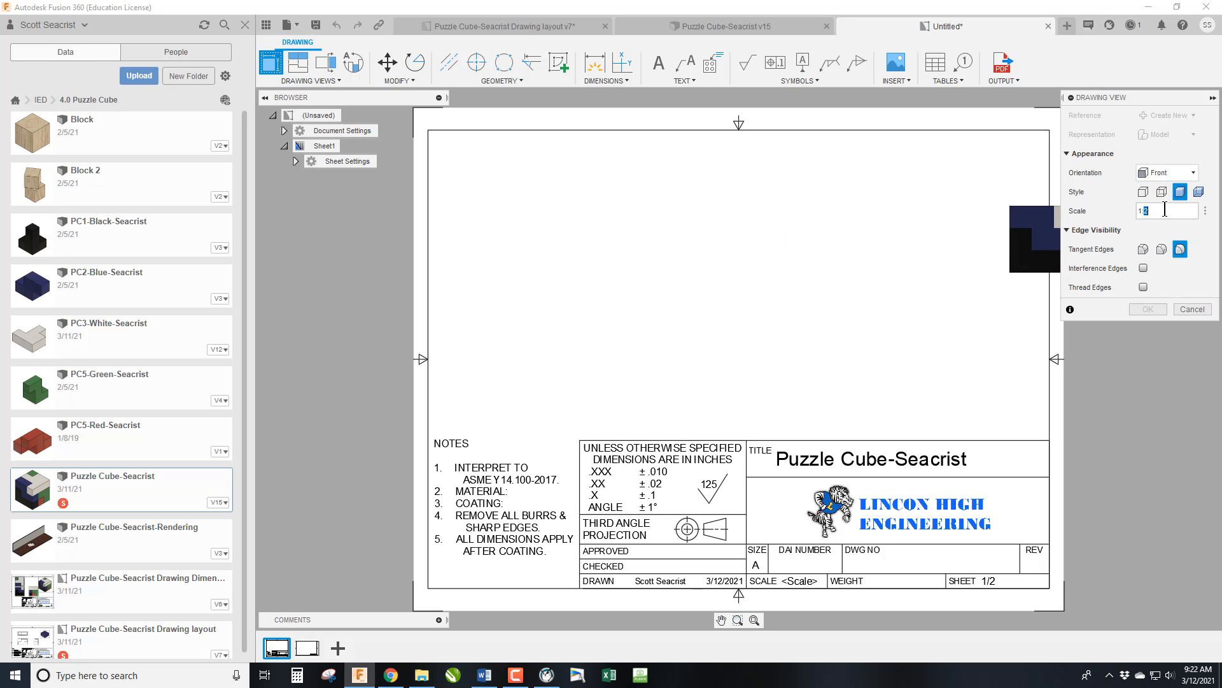
pyautogui.click(1165, 211)
pyautogui.write('3:')
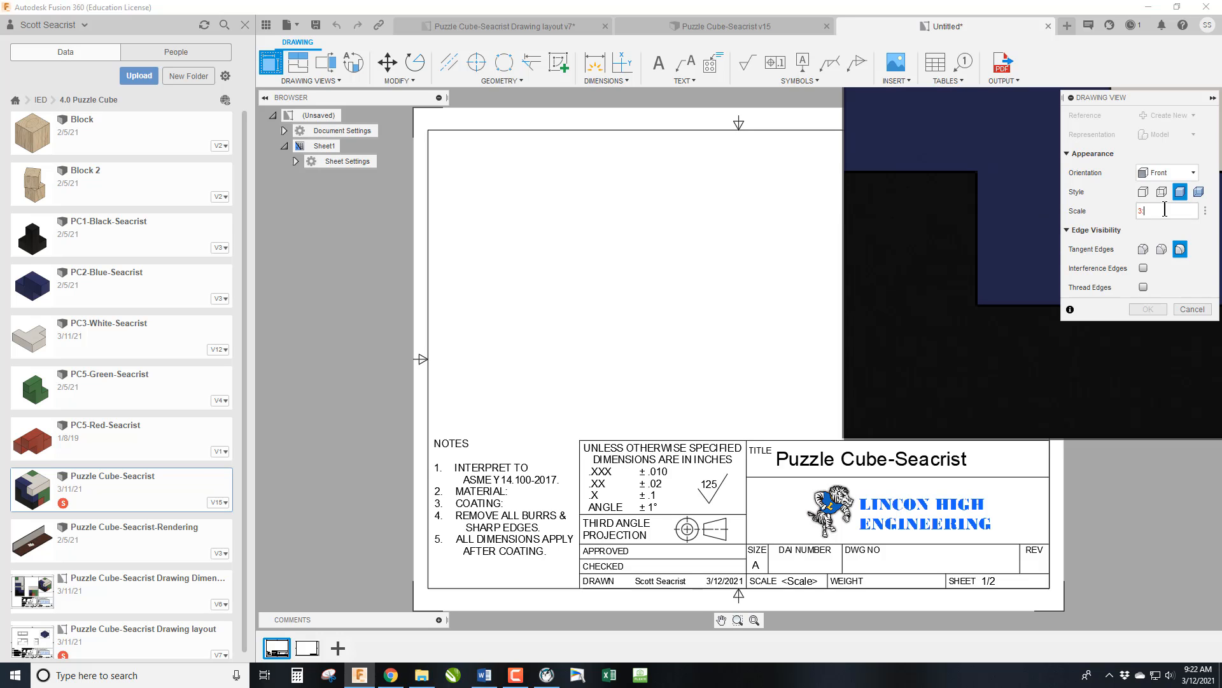
pyautogui.write('4')
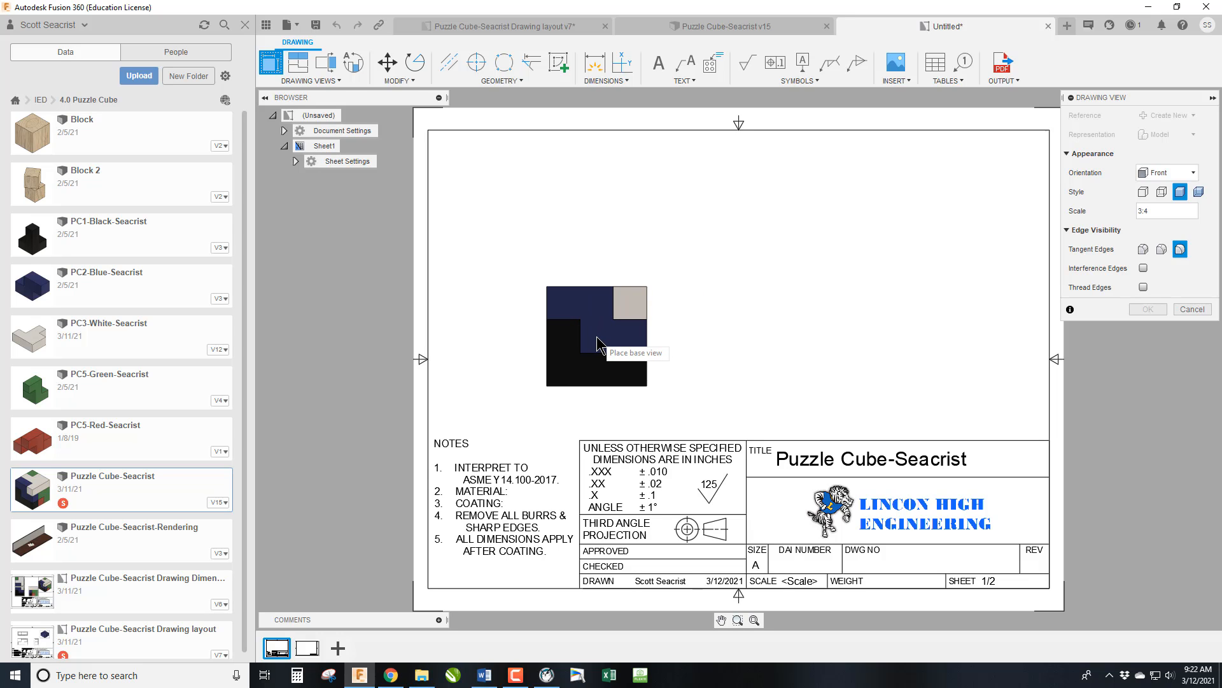
pyautogui.click(593, 351)
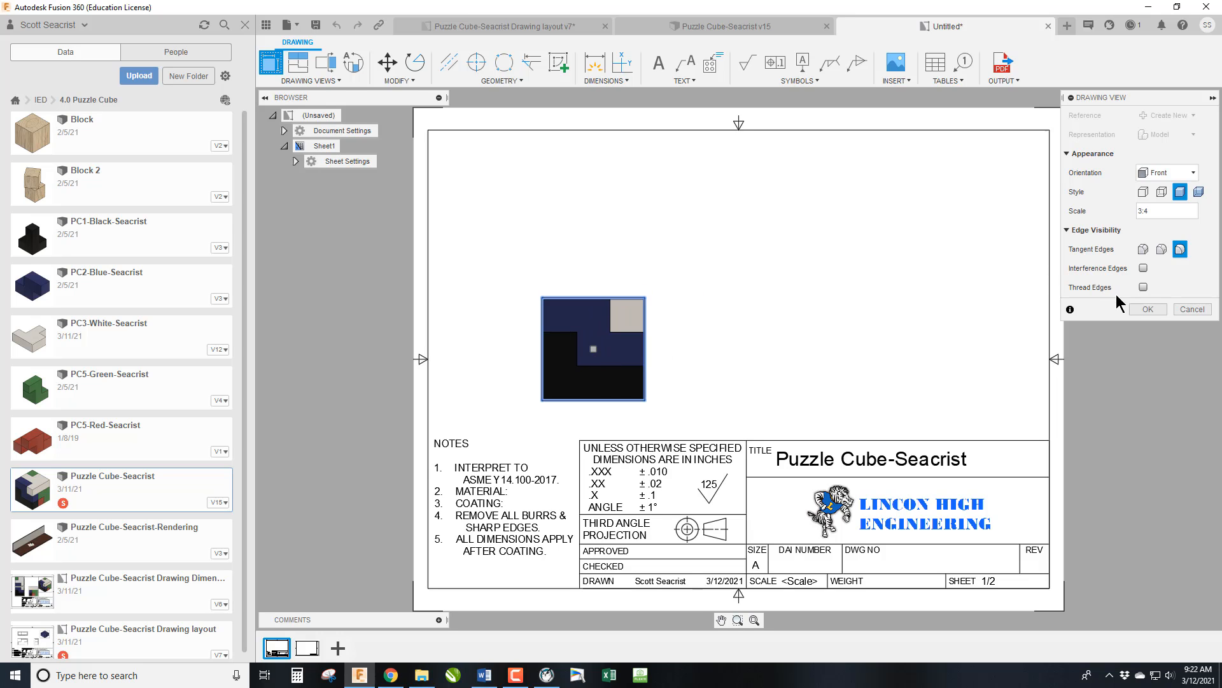
pyautogui.click(1153, 309)
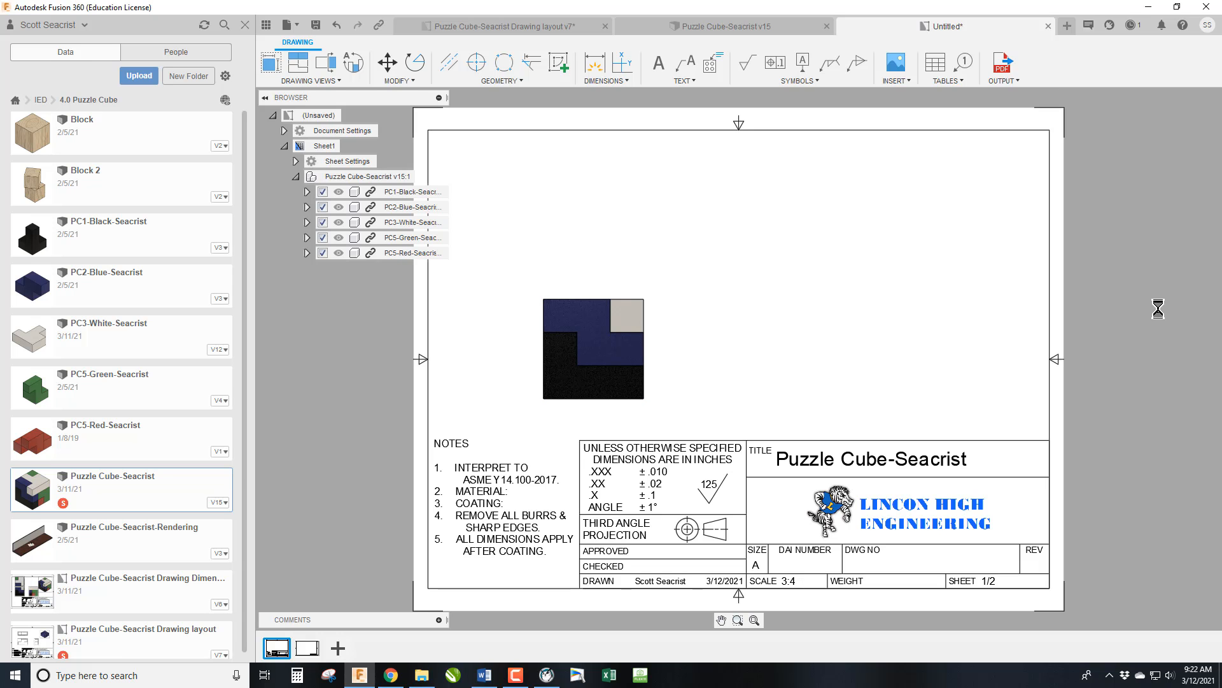
# Project top, right-side and isometric views from the front base view.
pyautogui.click(298, 62)
pyautogui.click(617, 344)
pyautogui.click(589, 195)
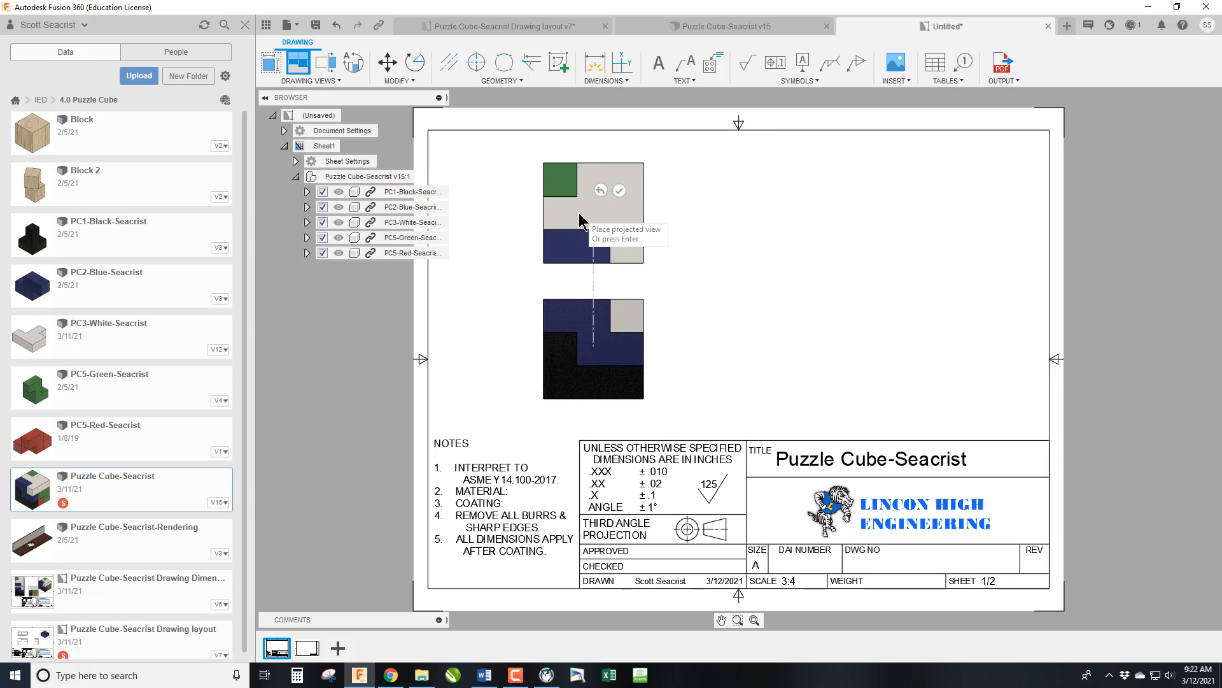
pyautogui.click(813, 349)
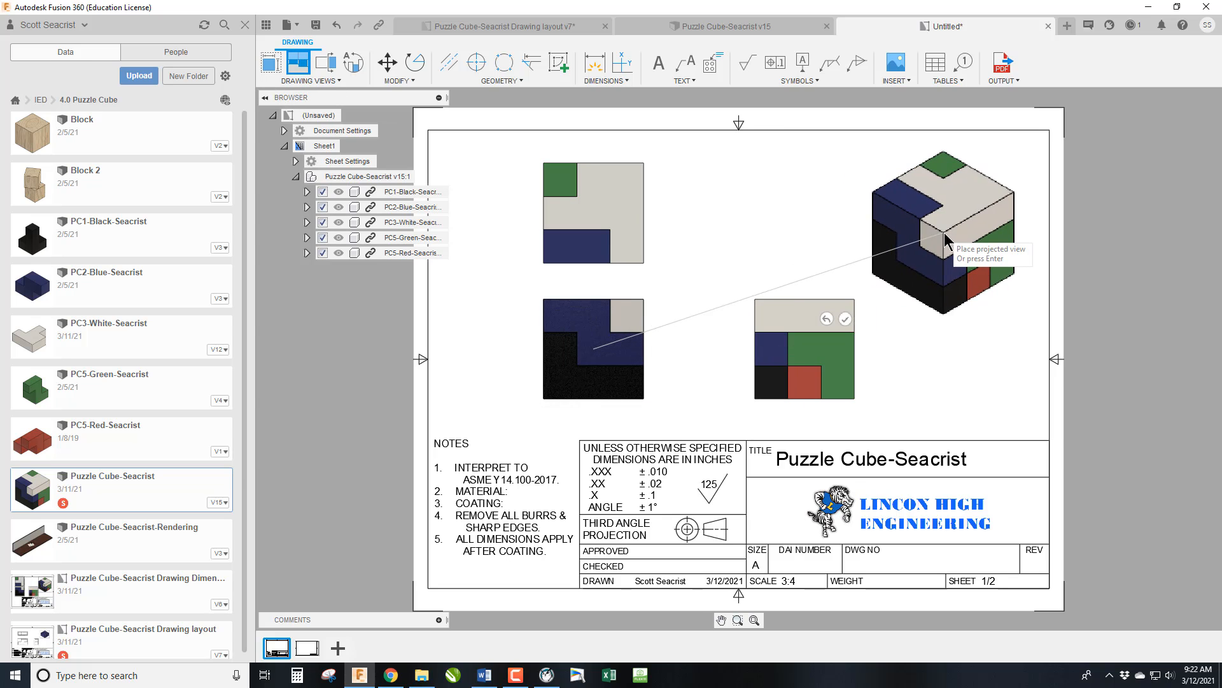
pyautogui.rightClick(945, 237)
pyautogui.click(993, 231)
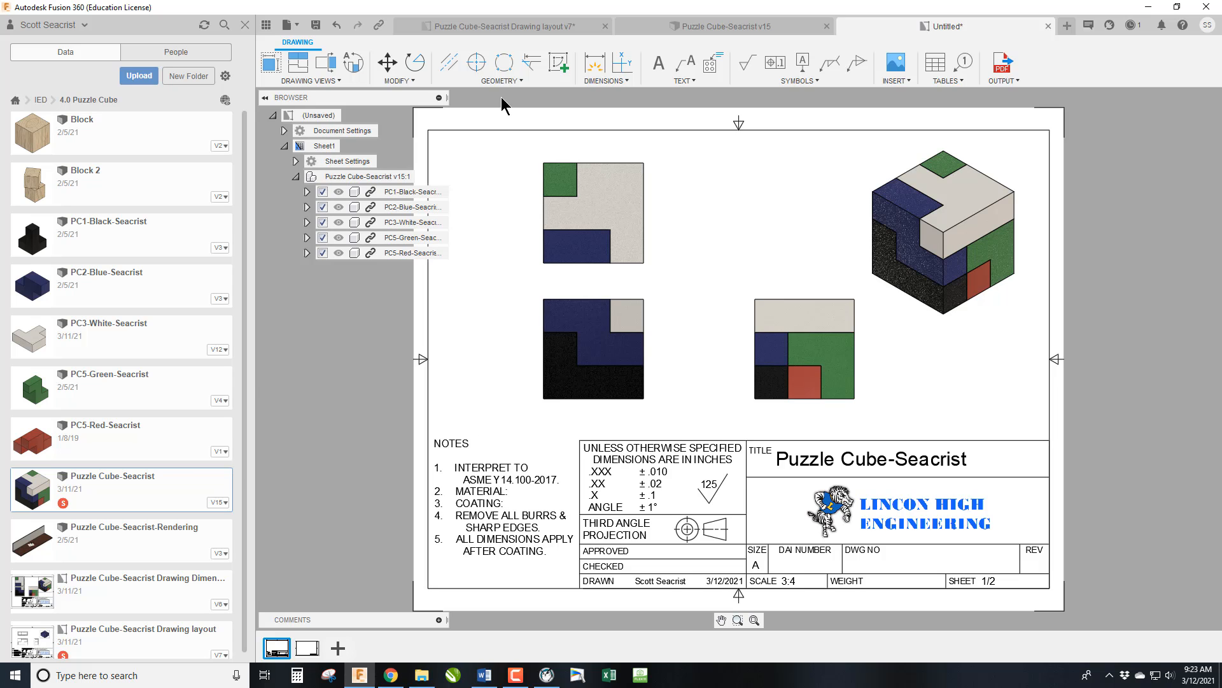
# Fill in the title block's DAI number as IED and its drawing number as 200-001-00.
pyautogui.doubleClick(771, 519)
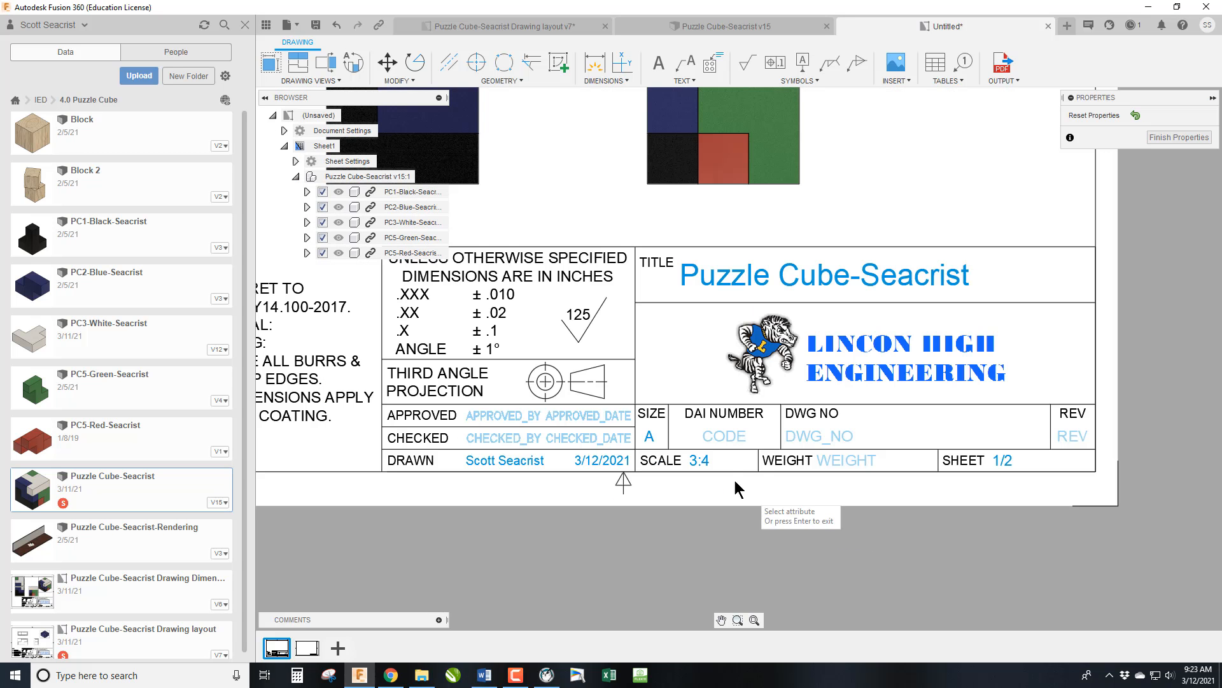
pyautogui.click(726, 438)
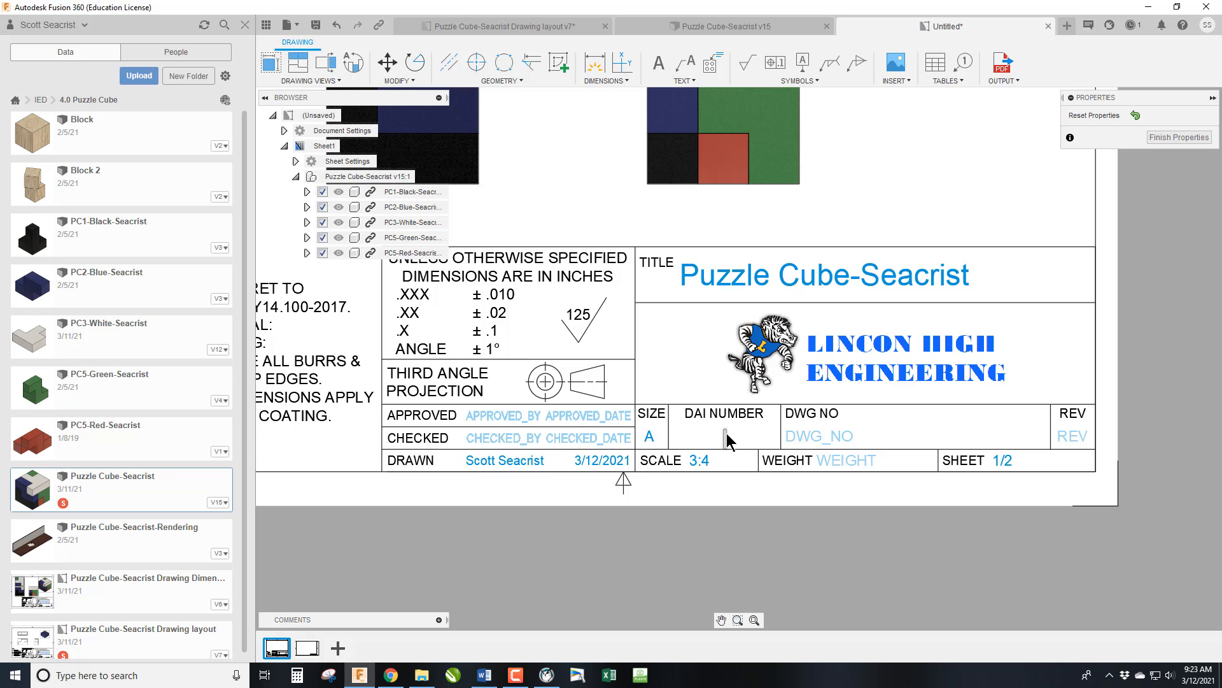
pyautogui.write('IED')
pyautogui.click(815, 440)
pyautogui.write('200-0')
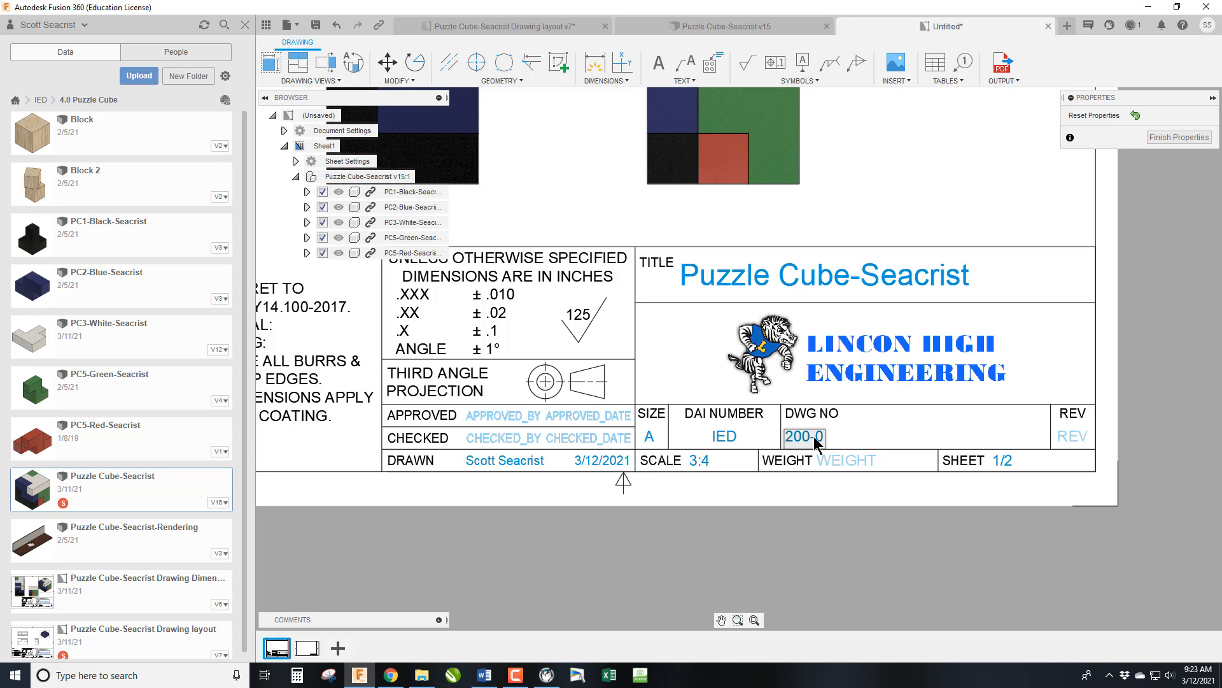
pyautogui.write('01-00')
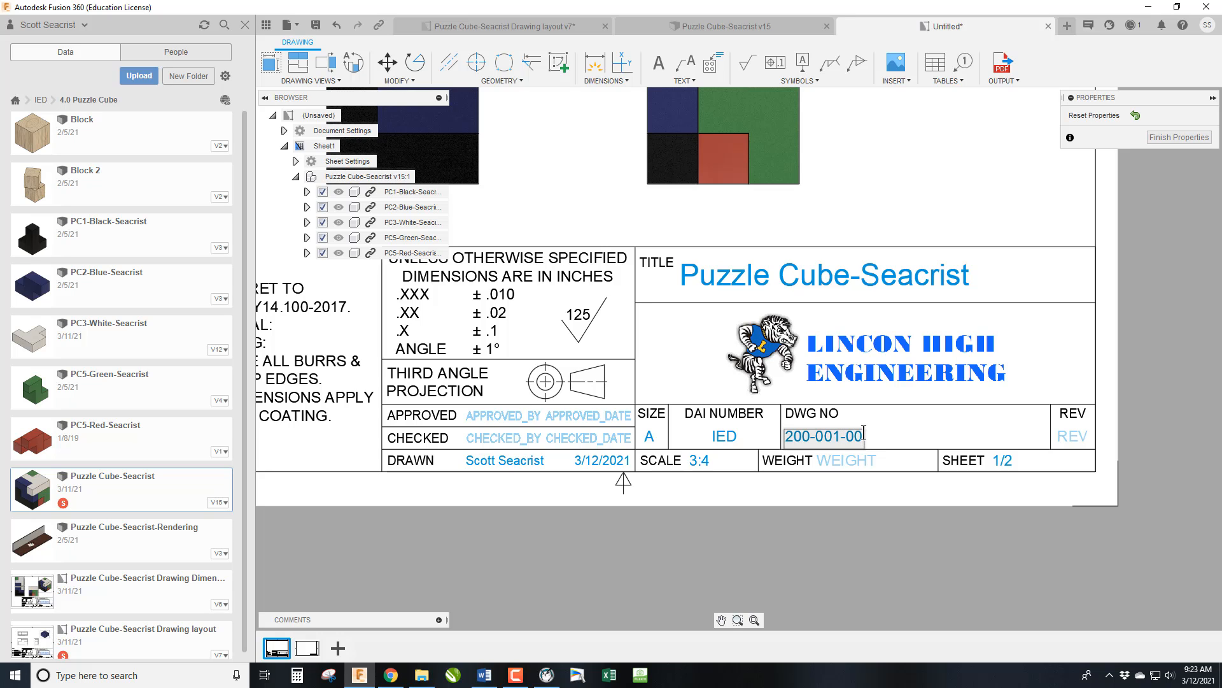
pyautogui.press('Return')
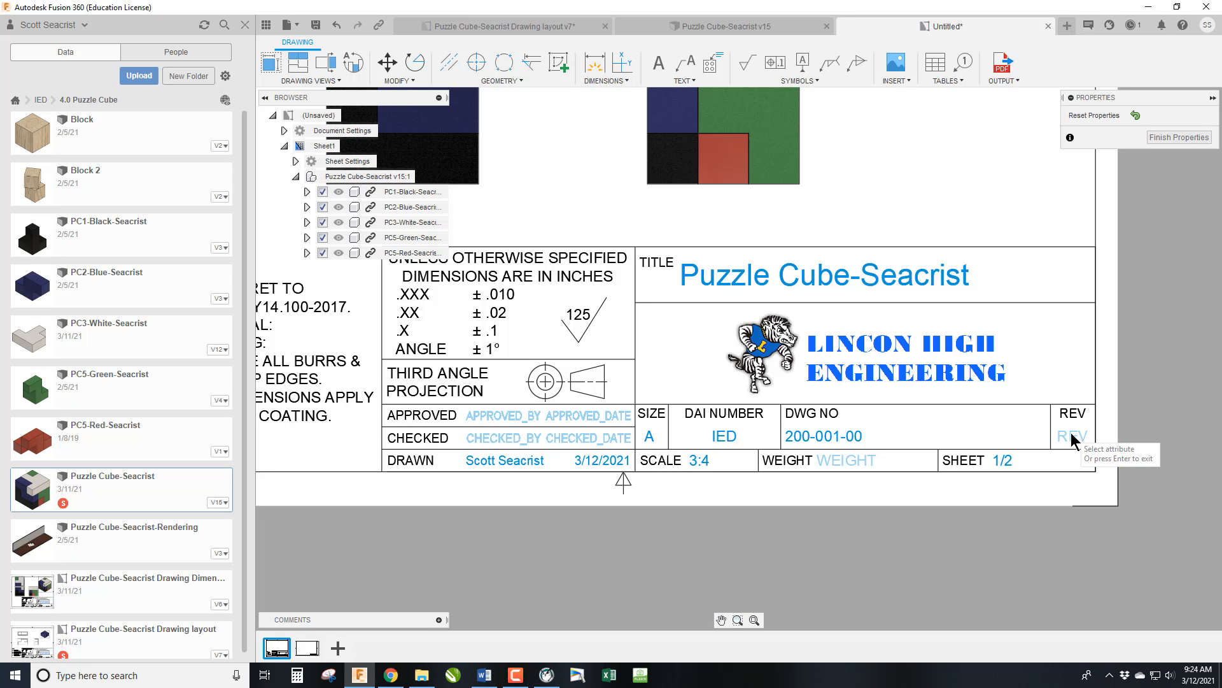
# Set the title block's revision to 21.1 and weight to N/A, and finish editing its properties.
pyautogui.click(1073, 438)
pyautogui.write('21.1')
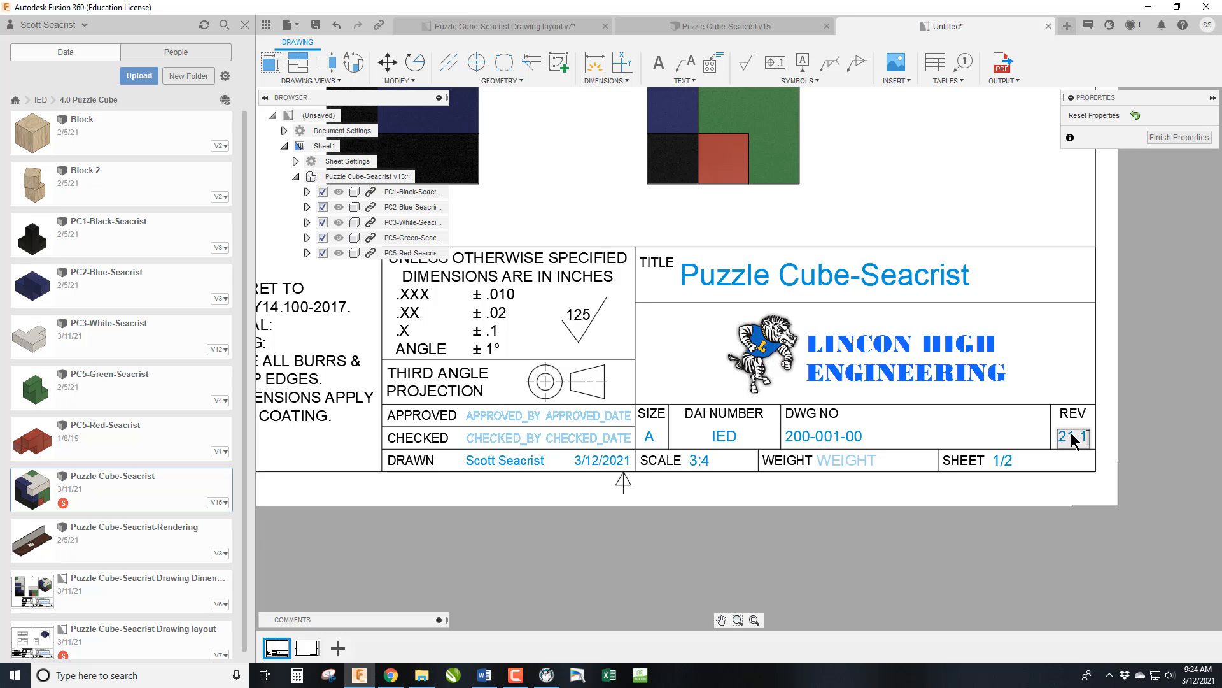
pyautogui.press('Return')
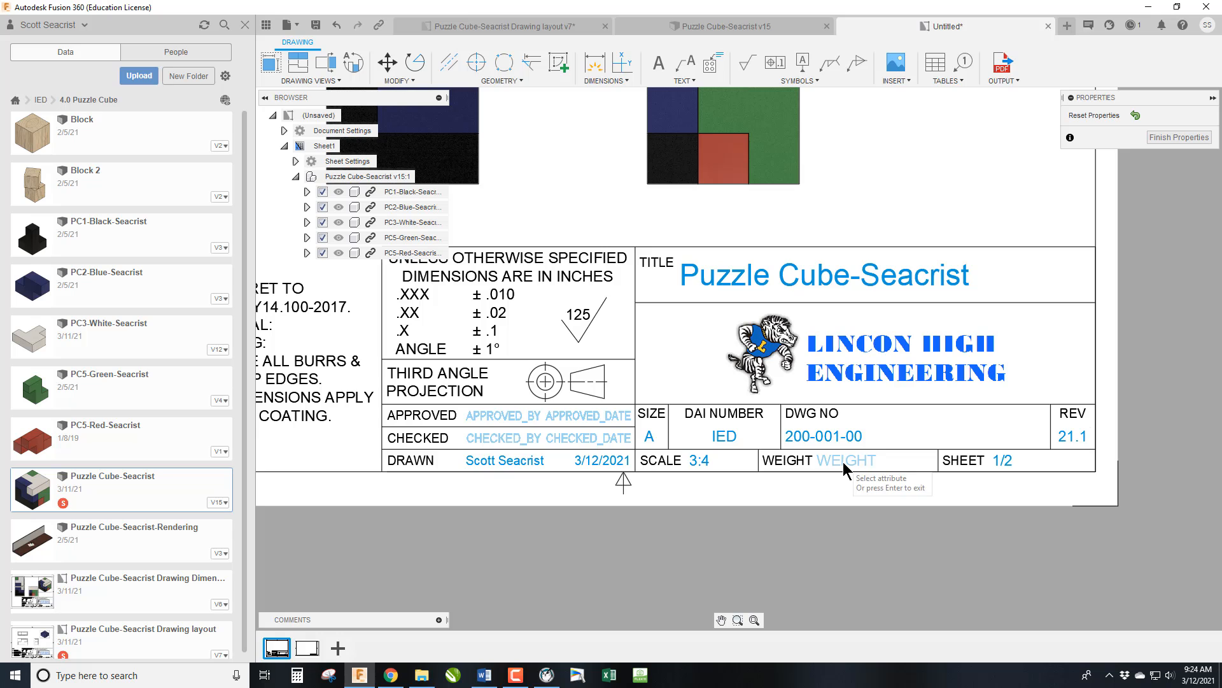
pyautogui.click(843, 460)
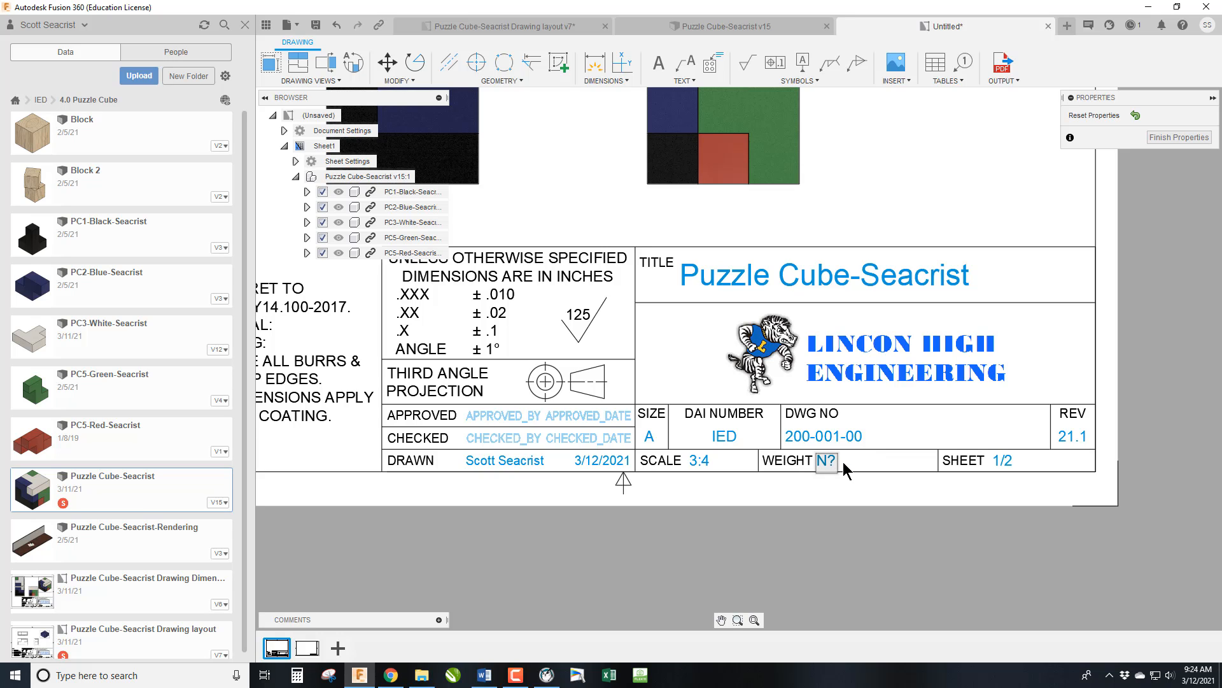
pyautogui.press('BackSpace')
pyautogui.press('Return')
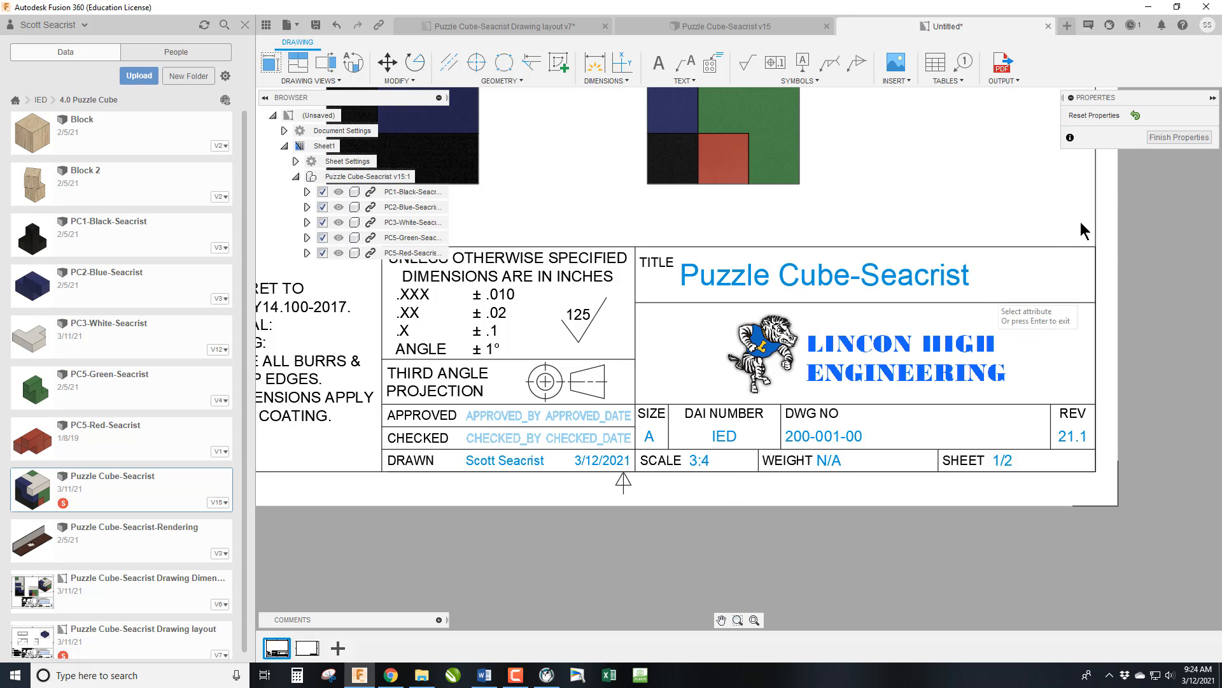
pyautogui.click(1180, 137)
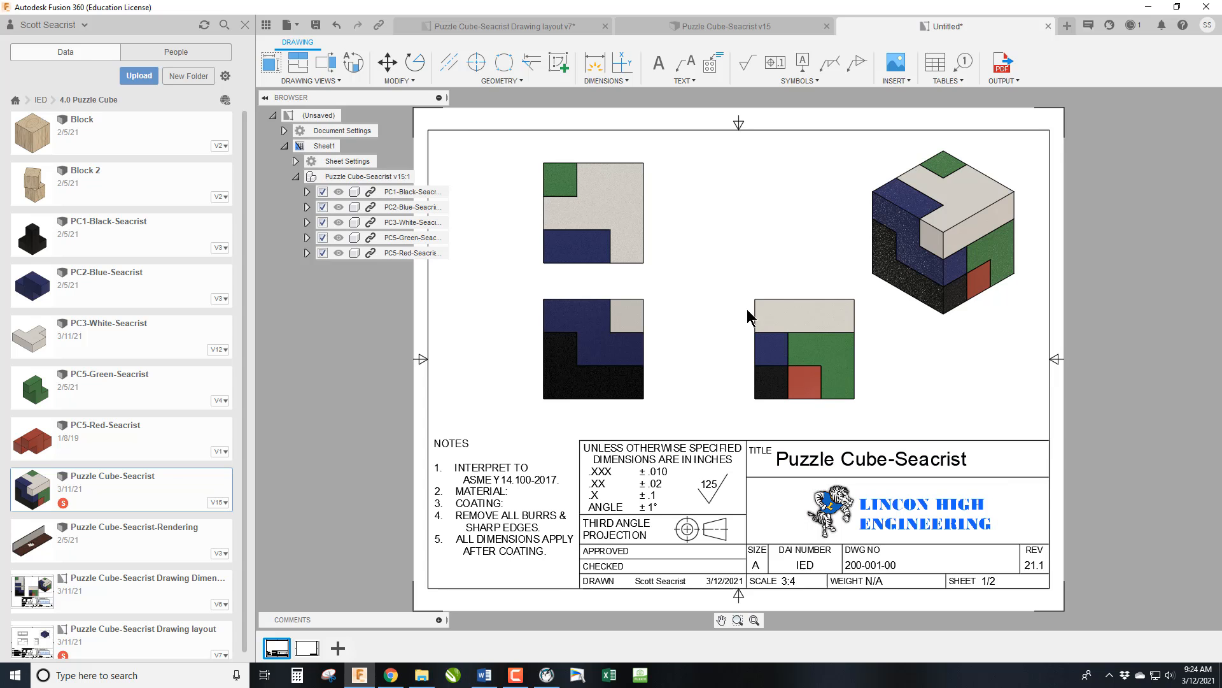
# Save the drawing in the 4.0 Puzzle Cube folder with dEMO added to the end of the proposed name.
pyautogui.click(315, 24)
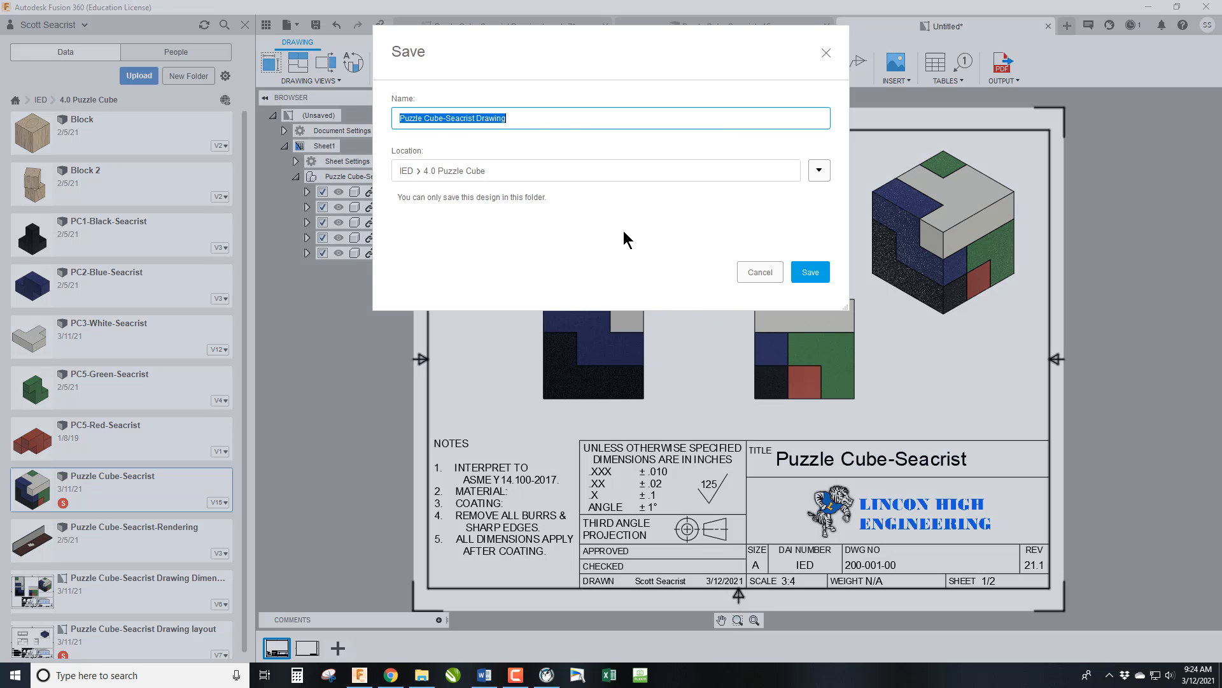
pyautogui.click(528, 118)
pyautogui.write('dEMO')
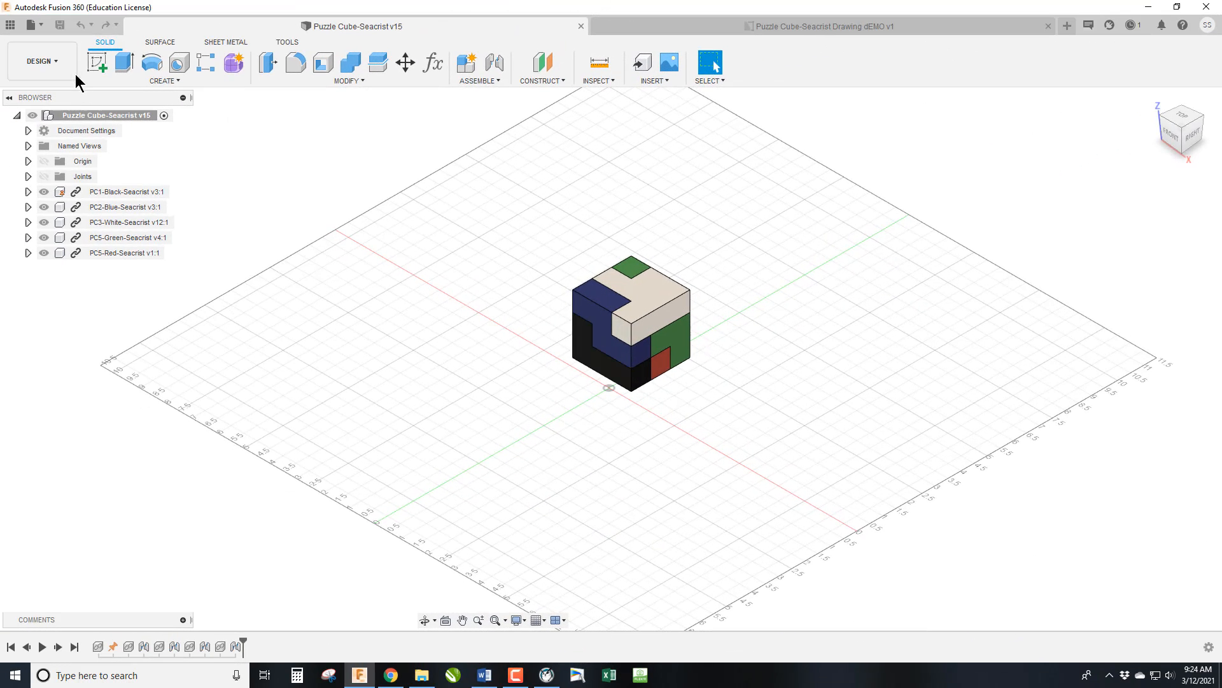
# Switch the puzzle cube assembly to the Animation workspace.
pyautogui.click(70, 68)
pyautogui.click(76, 162)
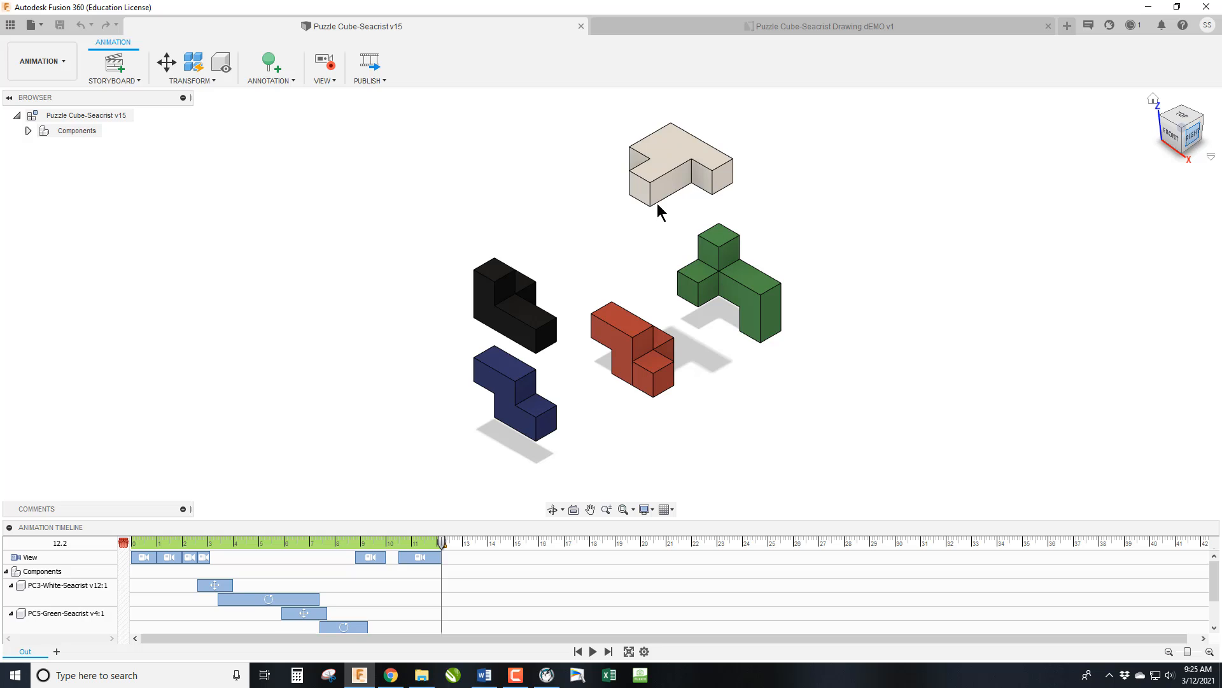
pyautogui.click(656, 181)
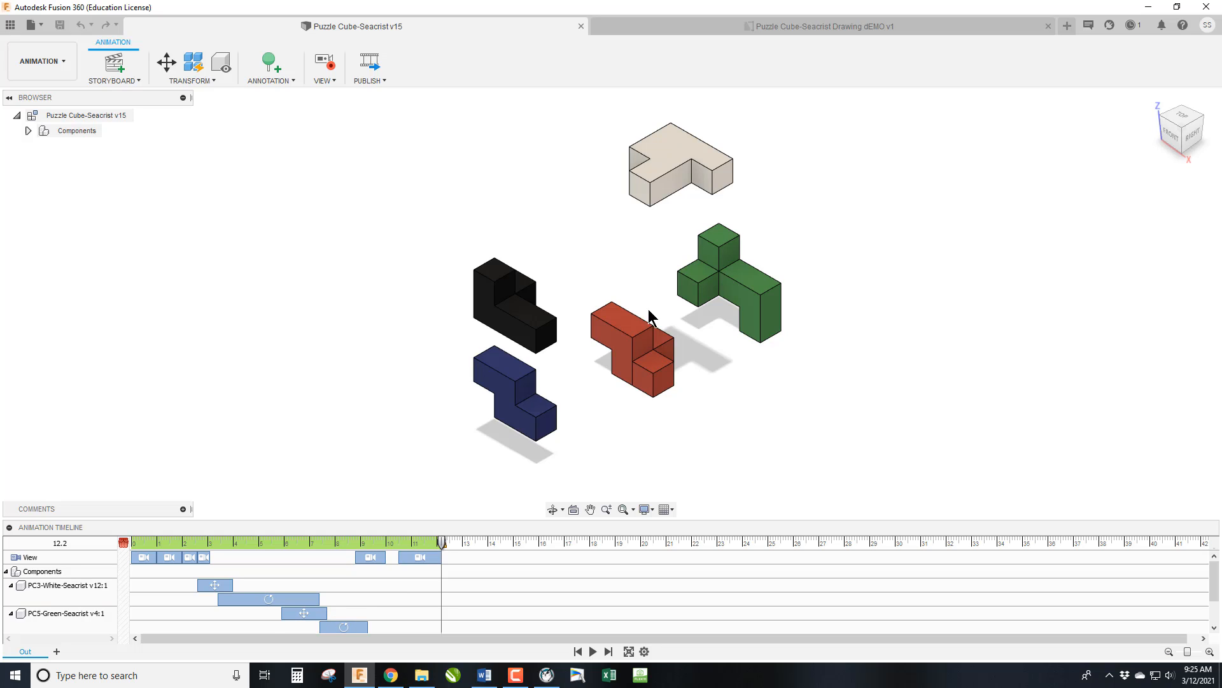
pyautogui.rightClick(301, 613)
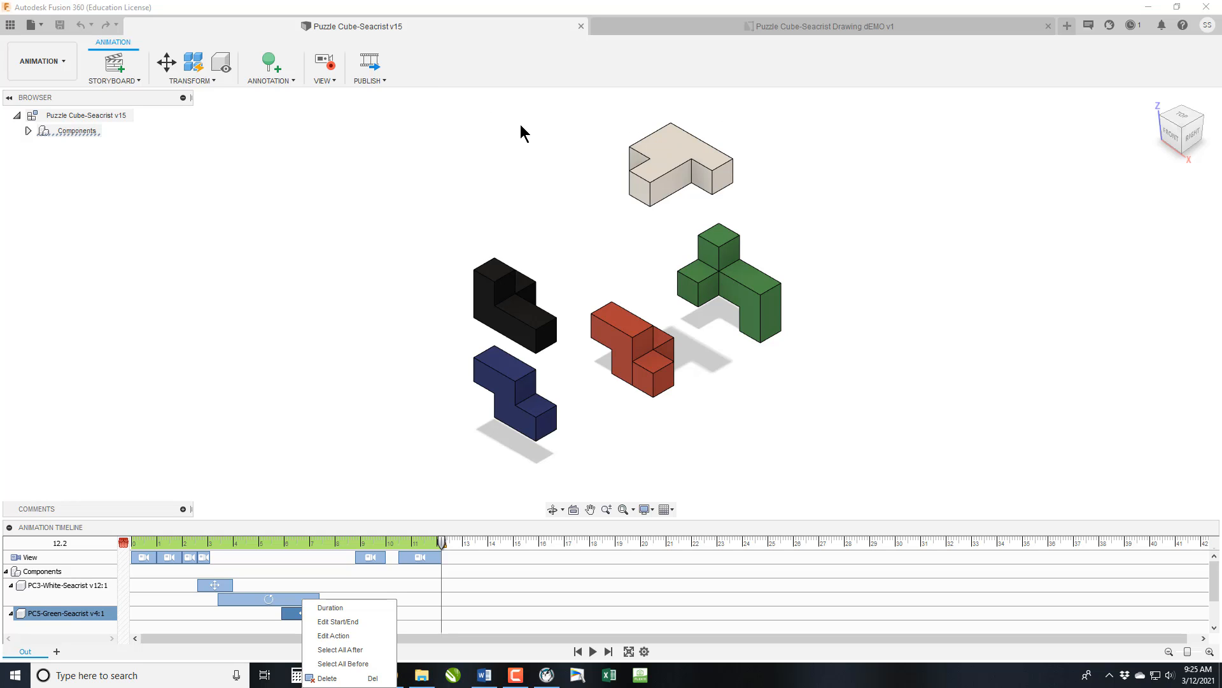
# Create a drawing from the Out animation storyboard on a new A (11in x 8.5in) sheet of the existing dEMO drawing.
pyautogui.click(54, 65)
pyautogui.moveTo(66, 229)
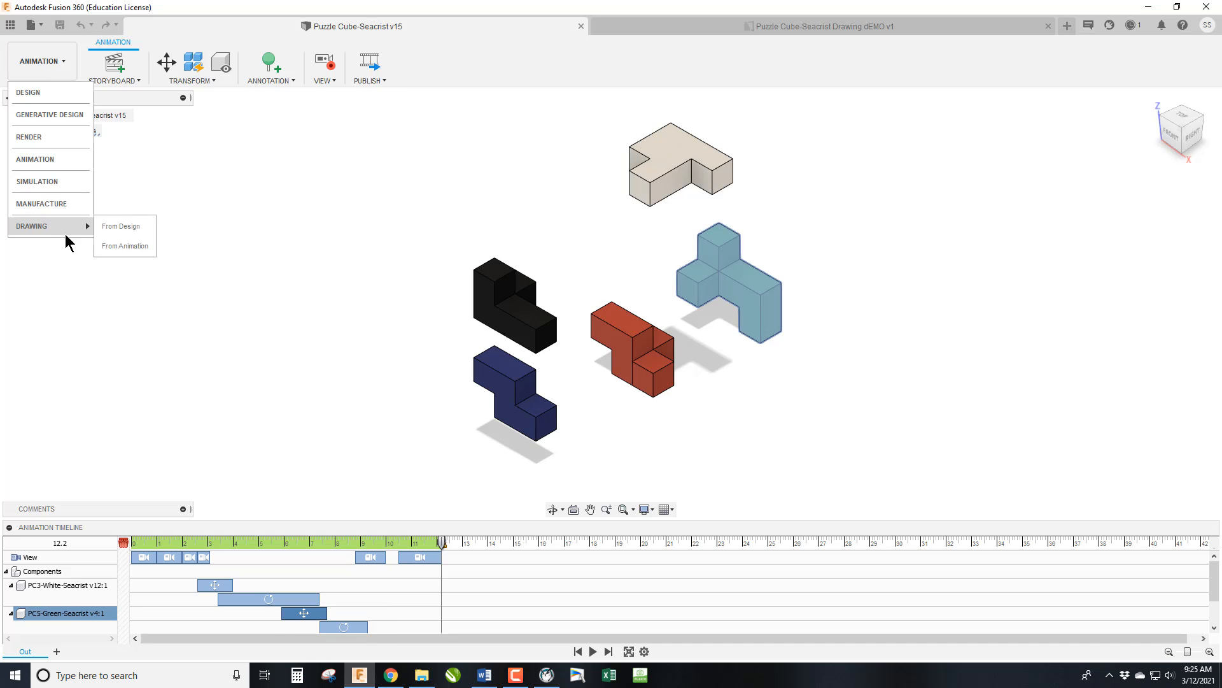
pyautogui.click(142, 247)
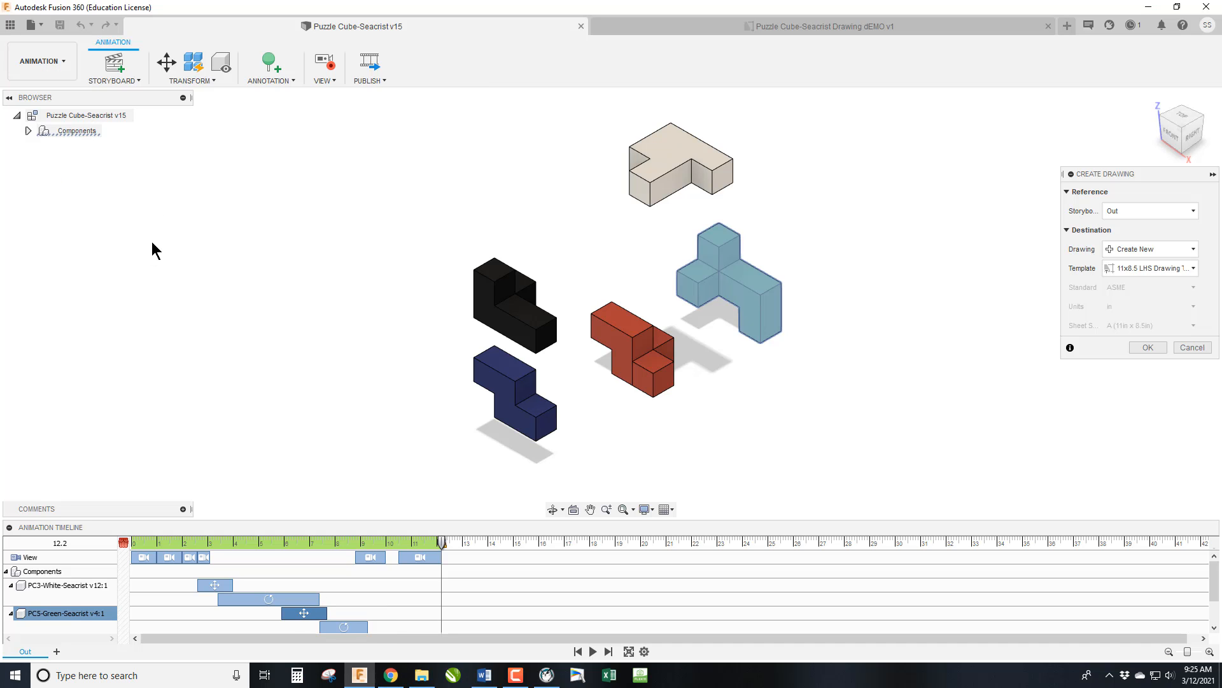
pyautogui.click(1161, 254)
pyautogui.click(1160, 281)
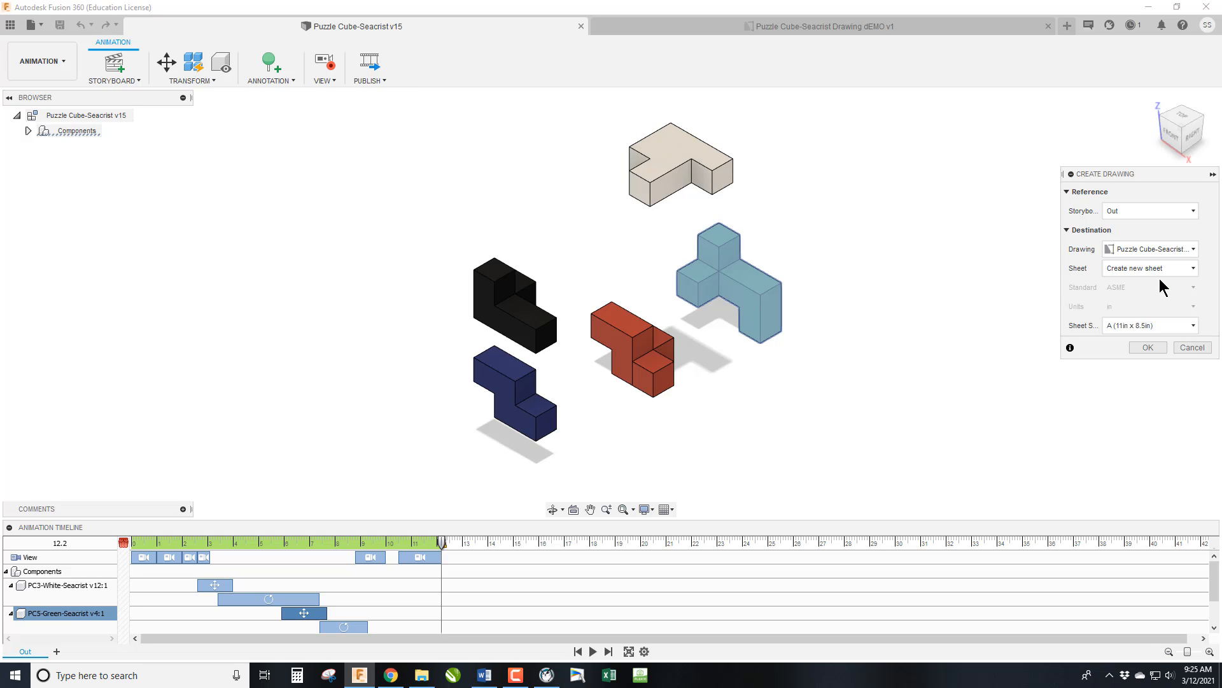
pyautogui.click(1149, 347)
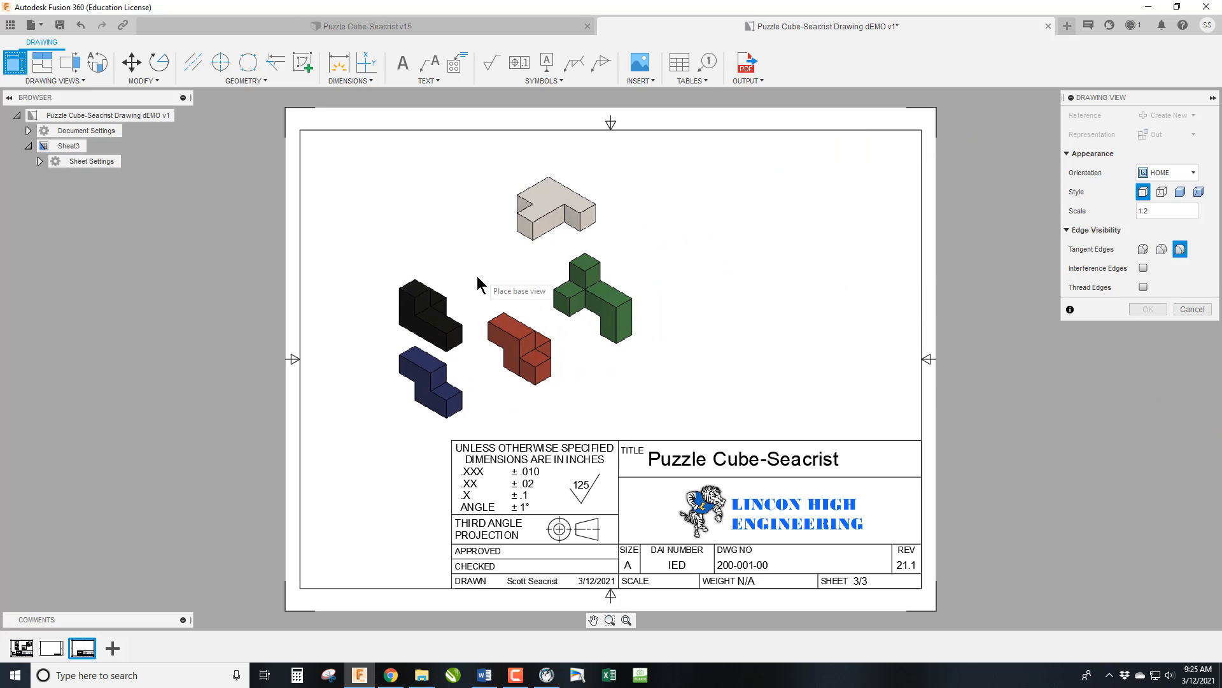
# Place the exploded base view in the sheet's upper left area with HOME orientation and 1:2 scale, and set its style to Shaded.
pyautogui.click(478, 277)
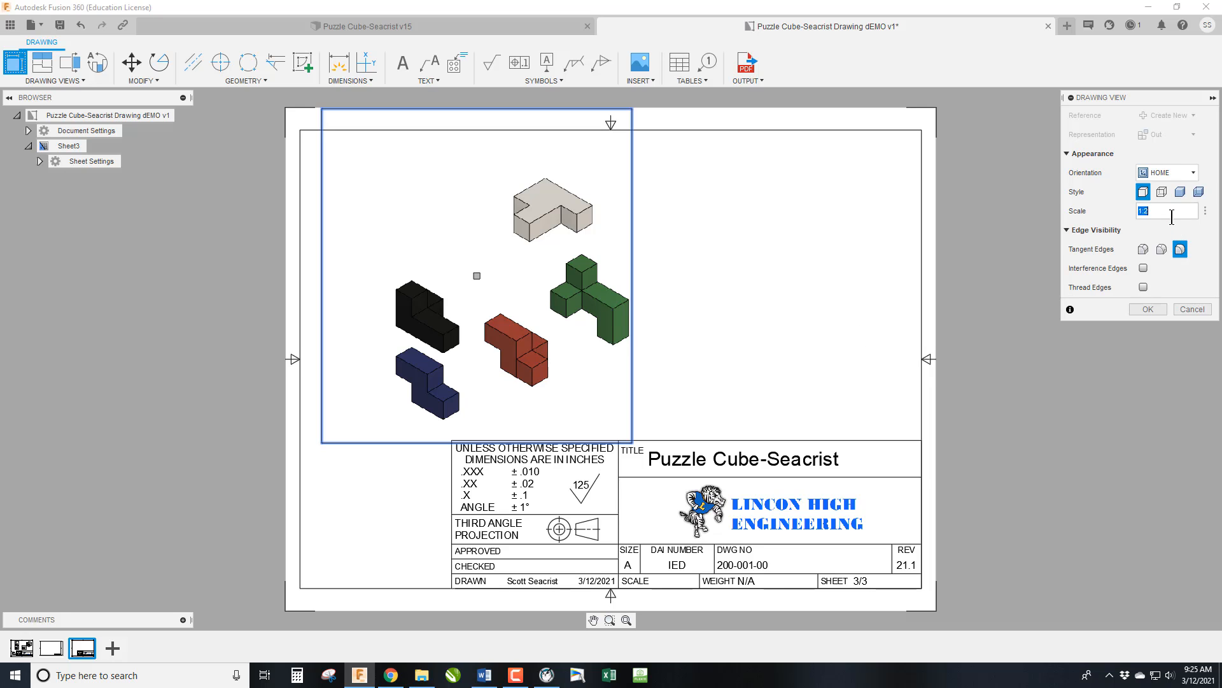
pyautogui.write('3')
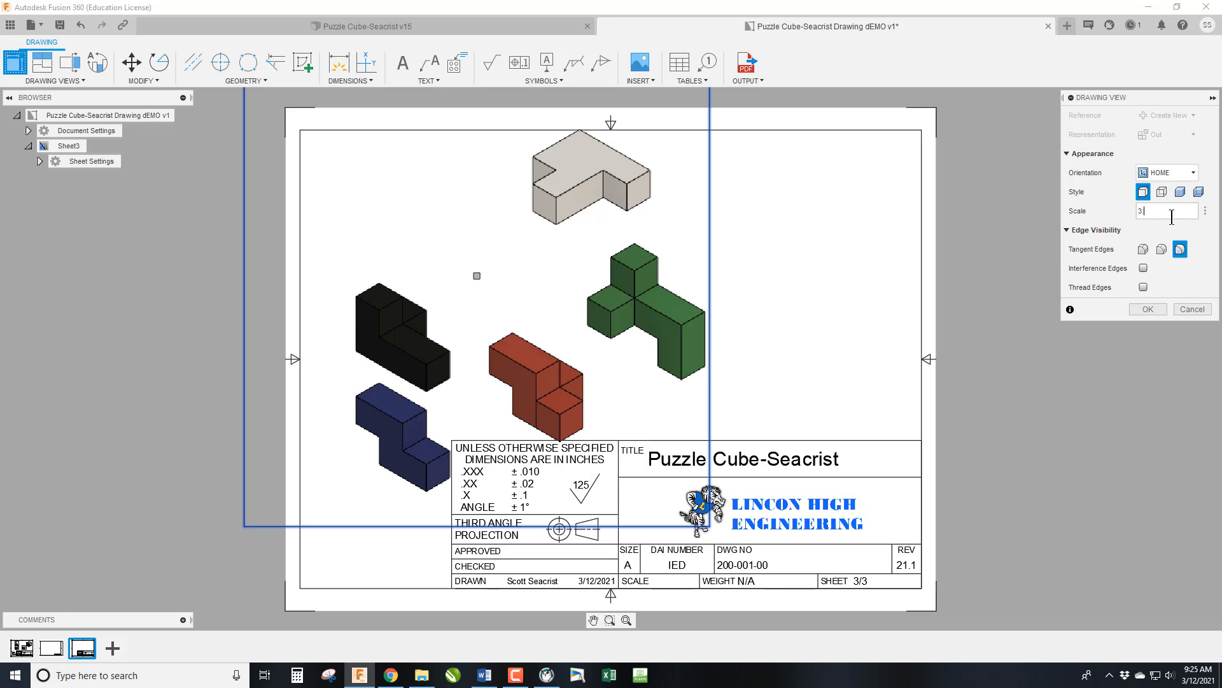
pyautogui.press('BackSpace')
pyautogui.write('1:2')
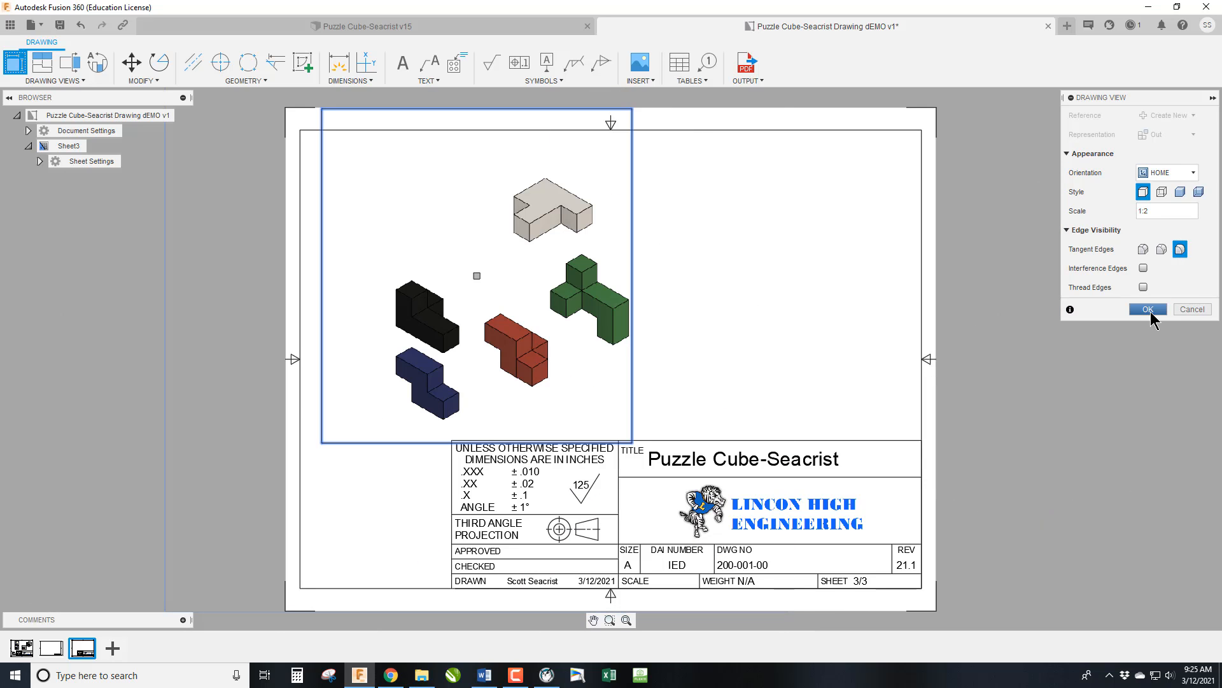
pyautogui.click(1148, 309)
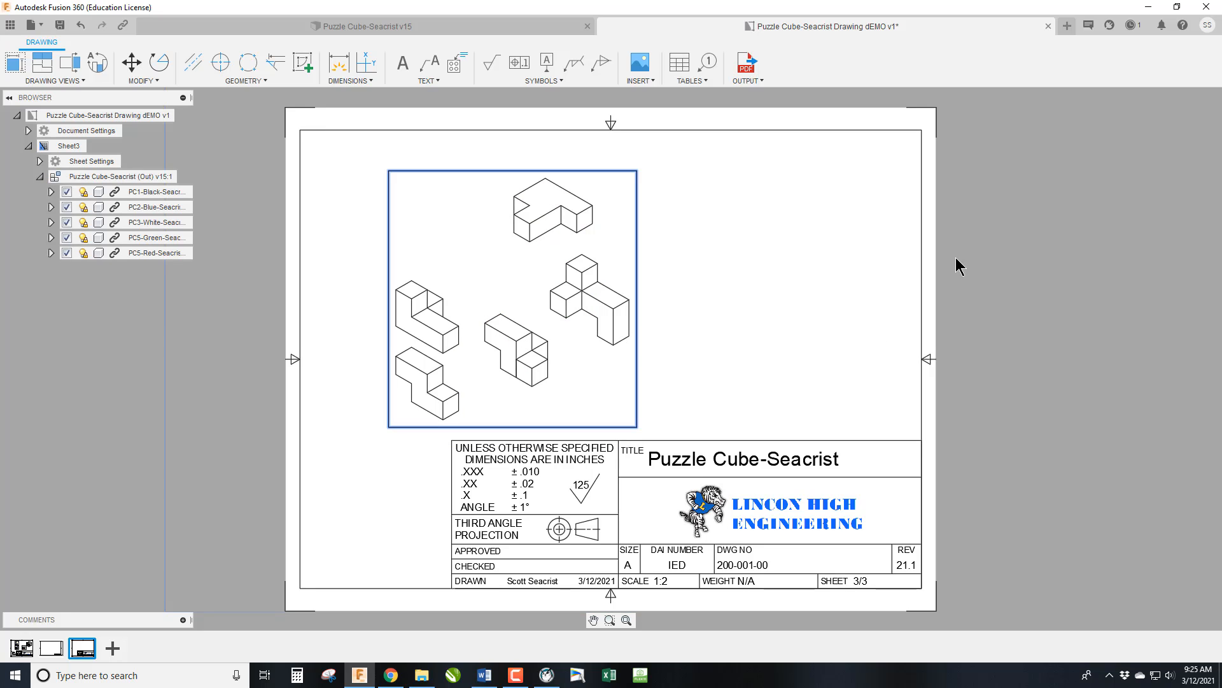
pyautogui.click(1179, 155)
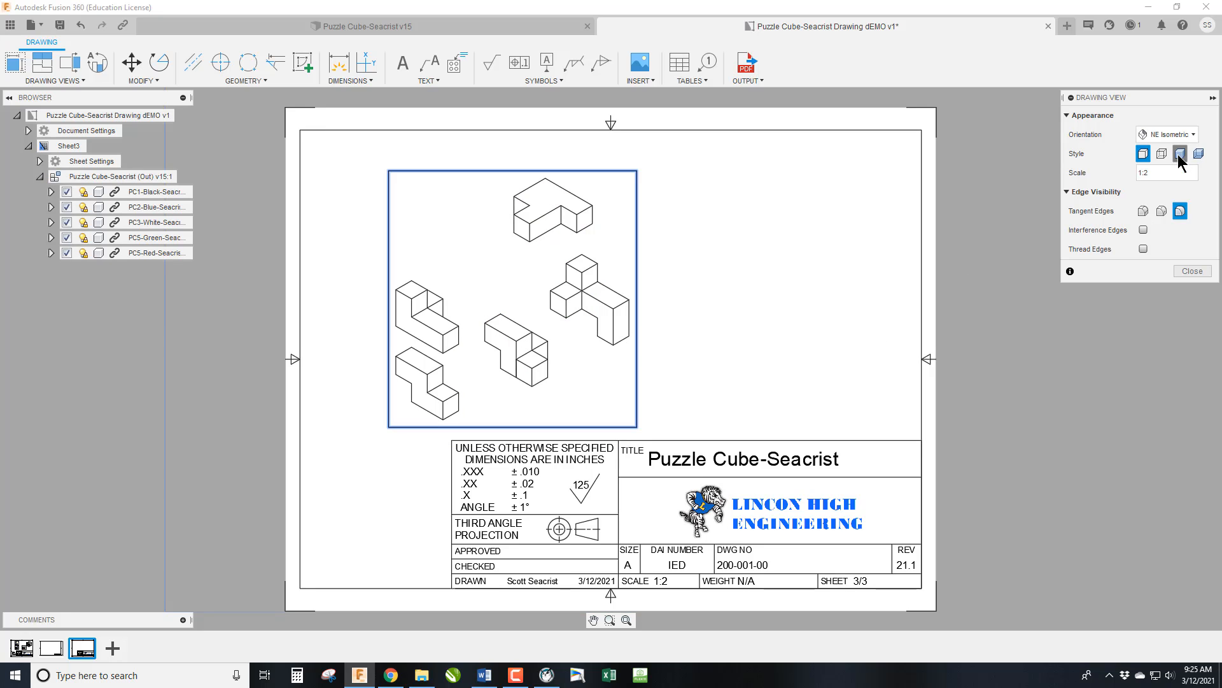
pyautogui.click(1192, 271)
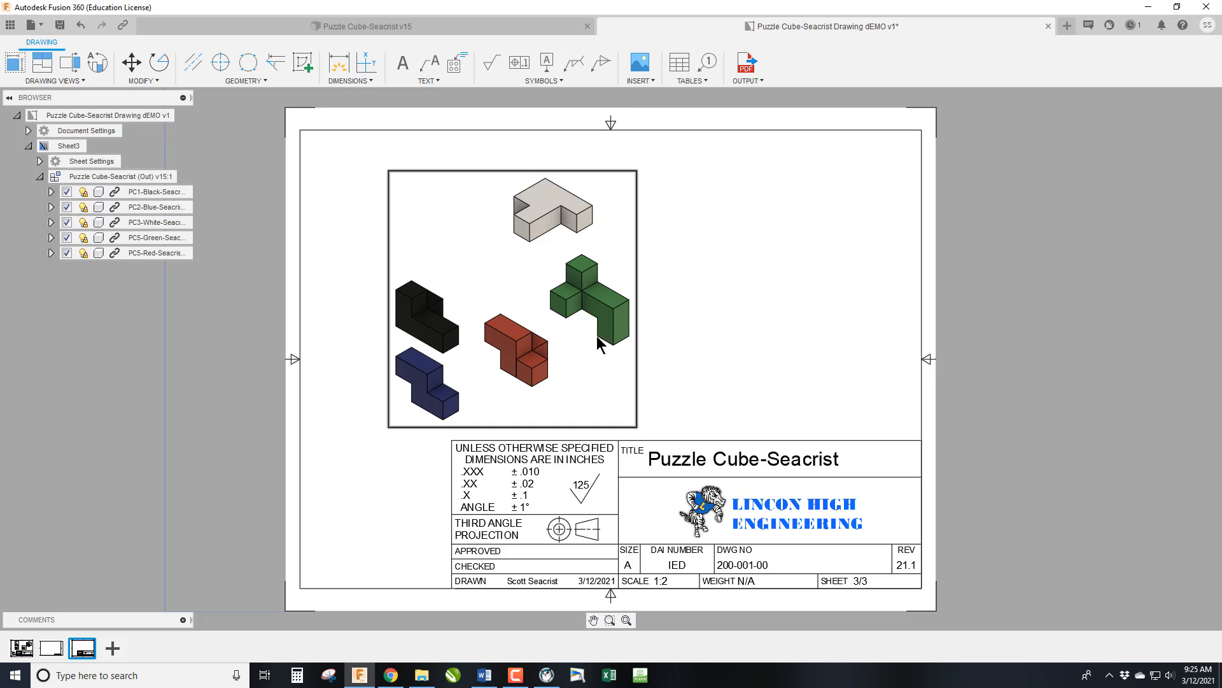
# Rename the exploded view's sheet, Sheet3, as ANIMSION.
pyautogui.doubleClick(66, 146)
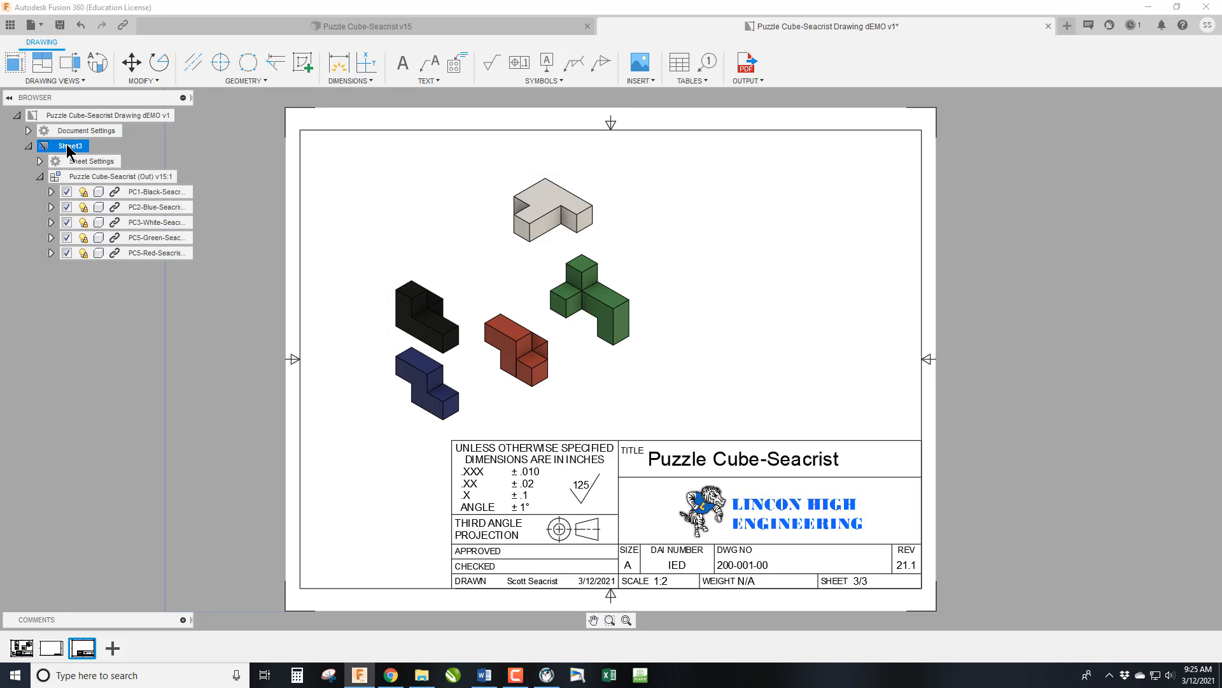
pyautogui.write('ANIMASION')
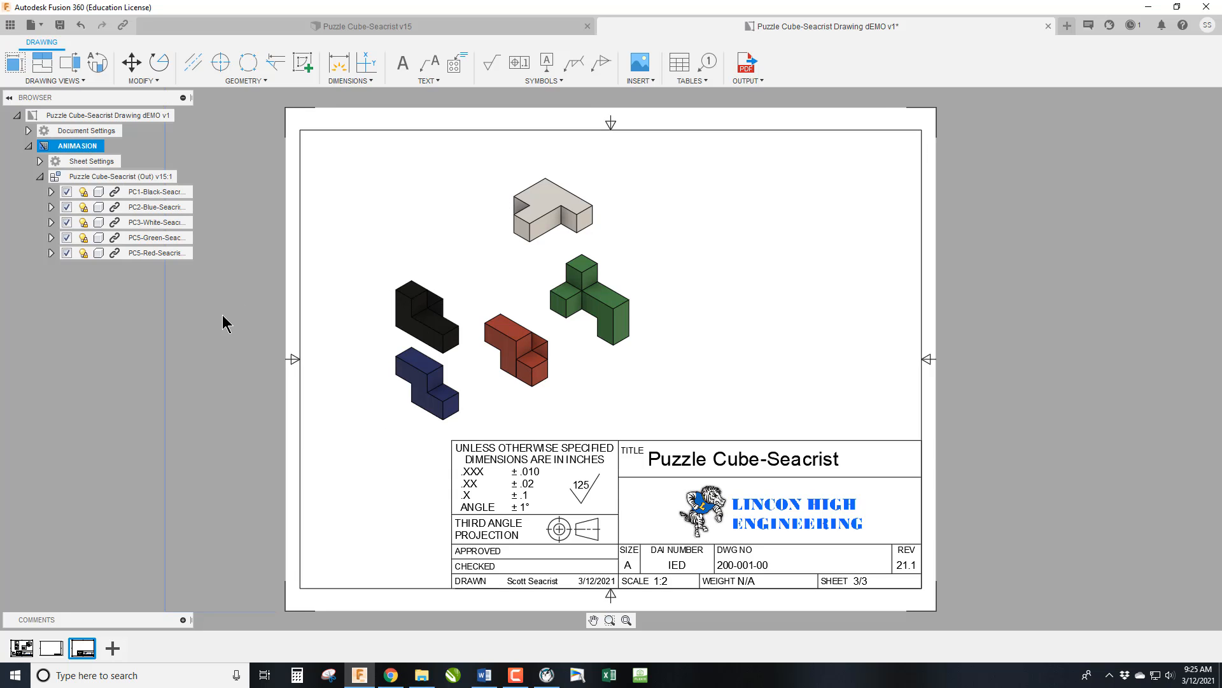
pyautogui.doubleClick(67, 147)
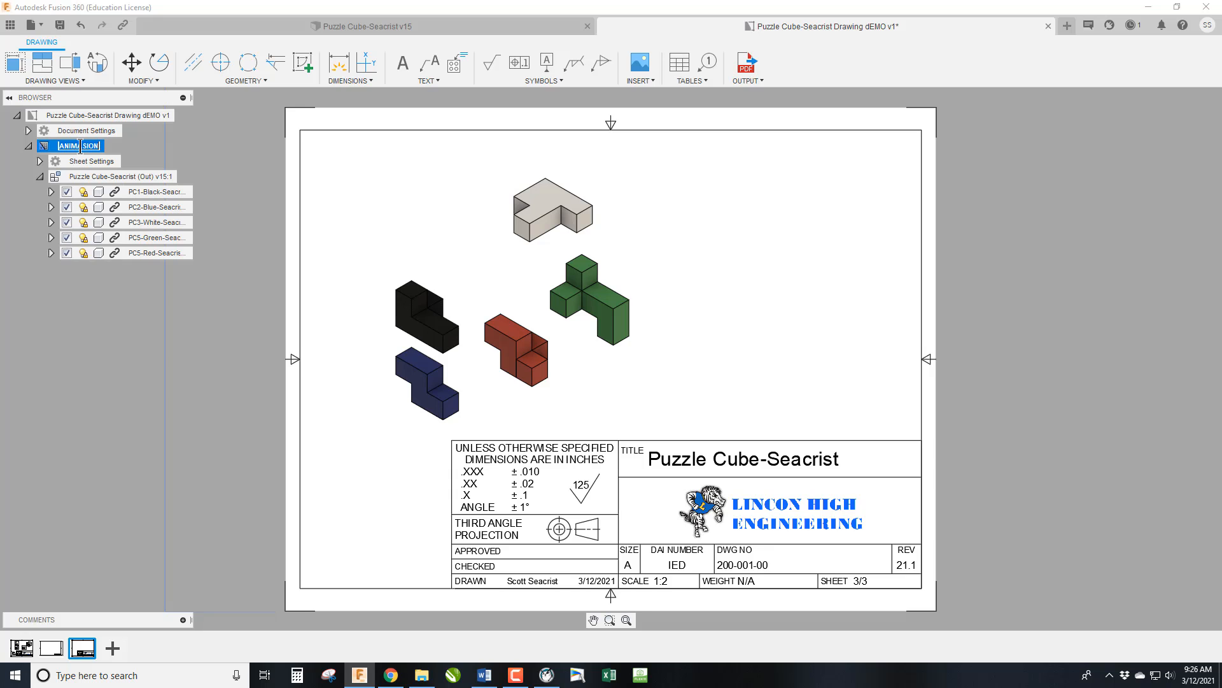
pyautogui.press('Return')
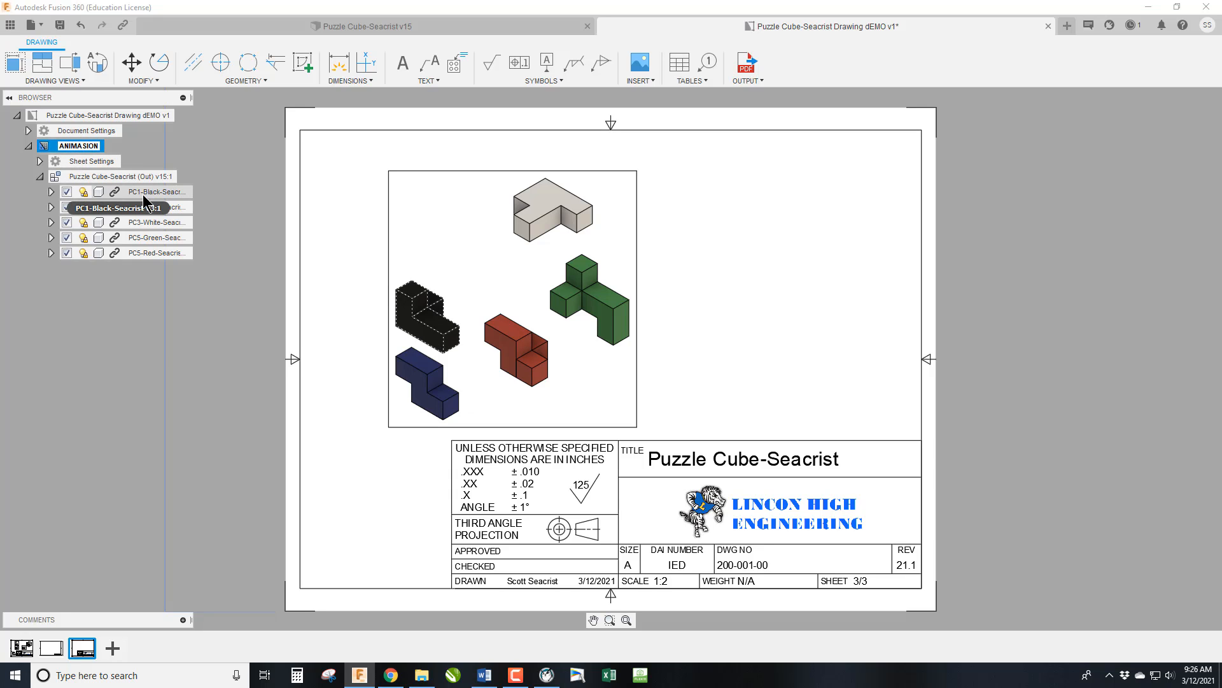
pyautogui.press('BackSpace')
pyautogui.press('Return')
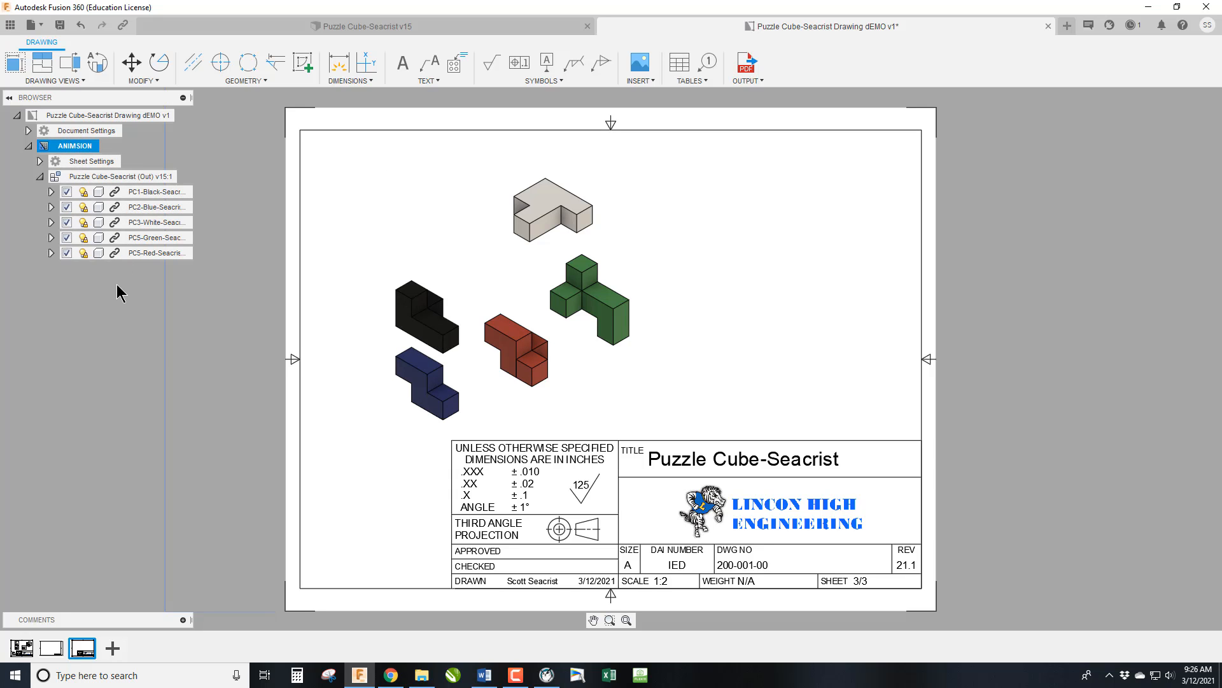
# Rename the multiview sheet, Sheet1, as PUZZLE CUBE and delete the blank Sheet2.
pyautogui.click(23, 647)
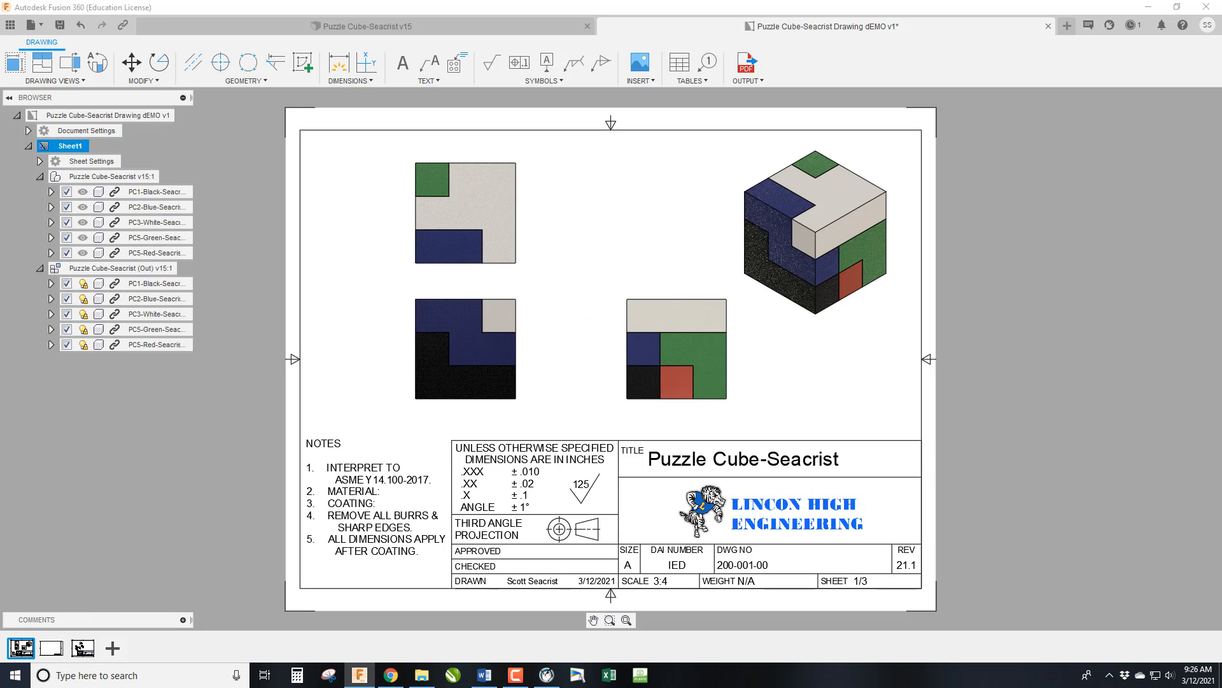
pyautogui.rightClick(21, 649)
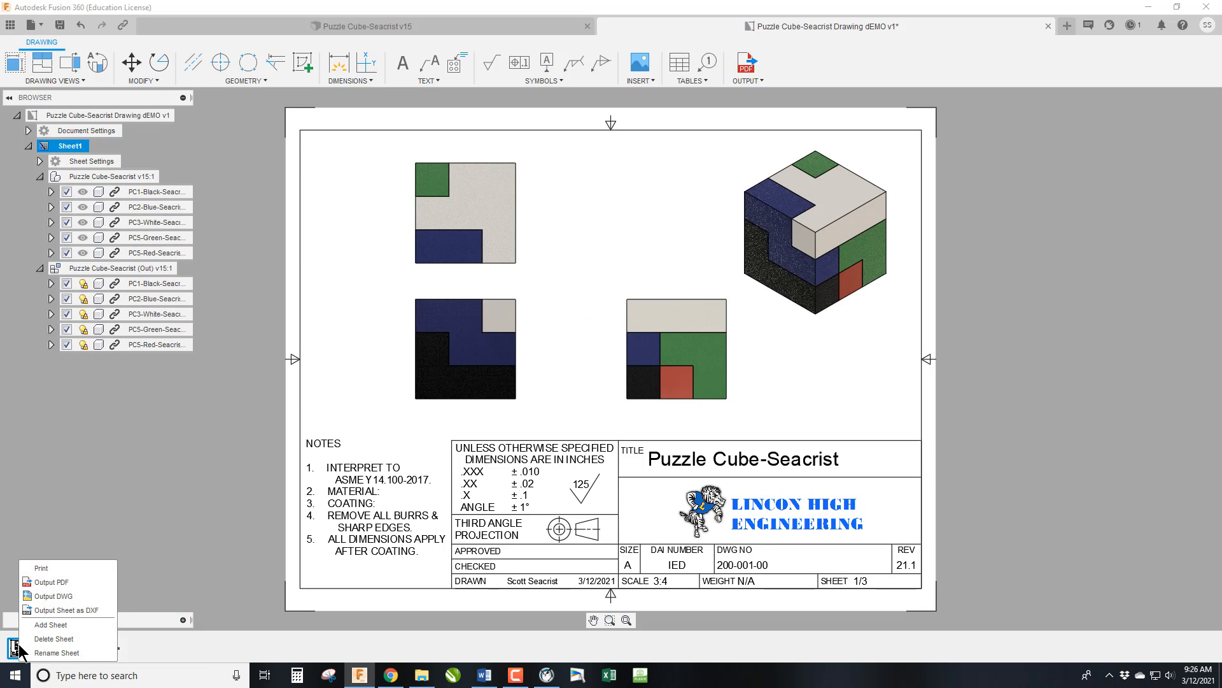
pyautogui.click(42, 654)
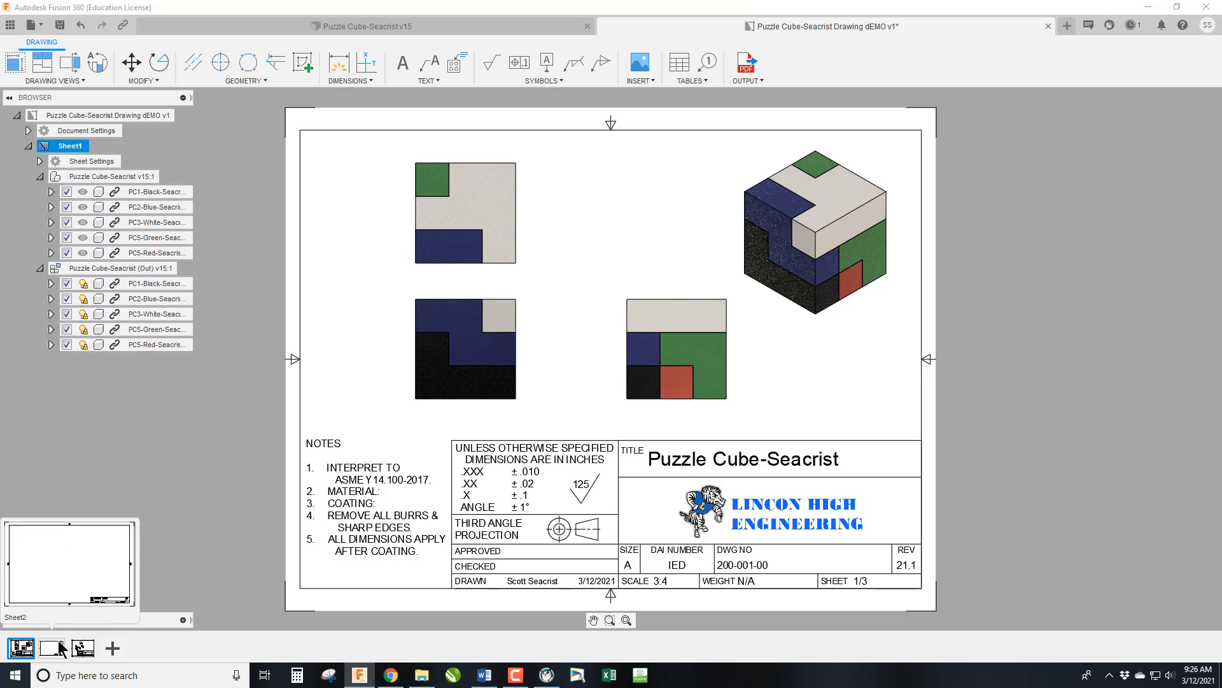
pyautogui.rightClick(26, 649)
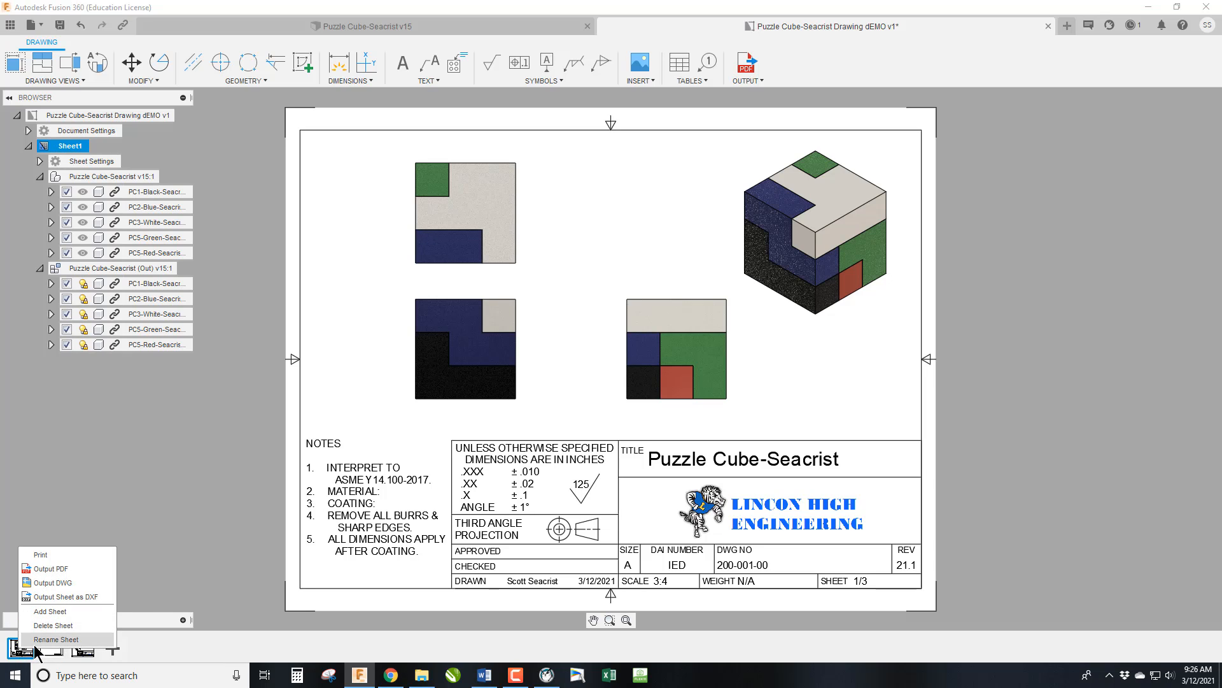
pyautogui.click(39, 645)
pyautogui.press('BackSpace')
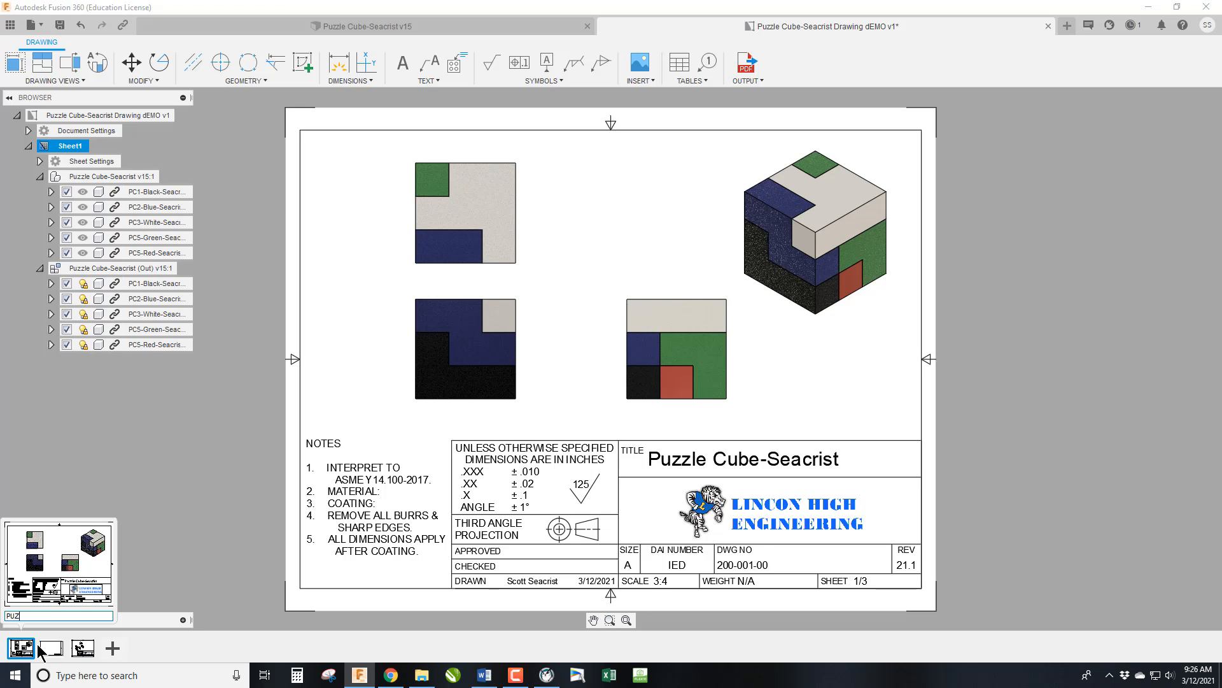
pyautogui.press('Return')
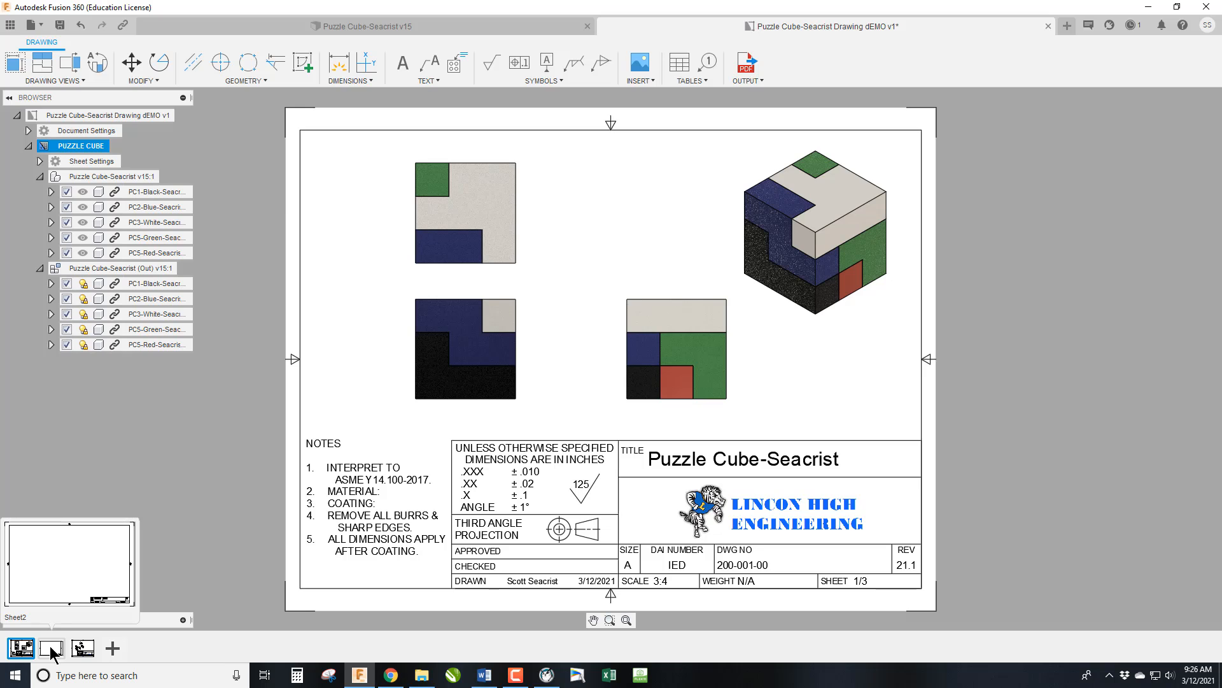
pyautogui.rightClick(51, 650)
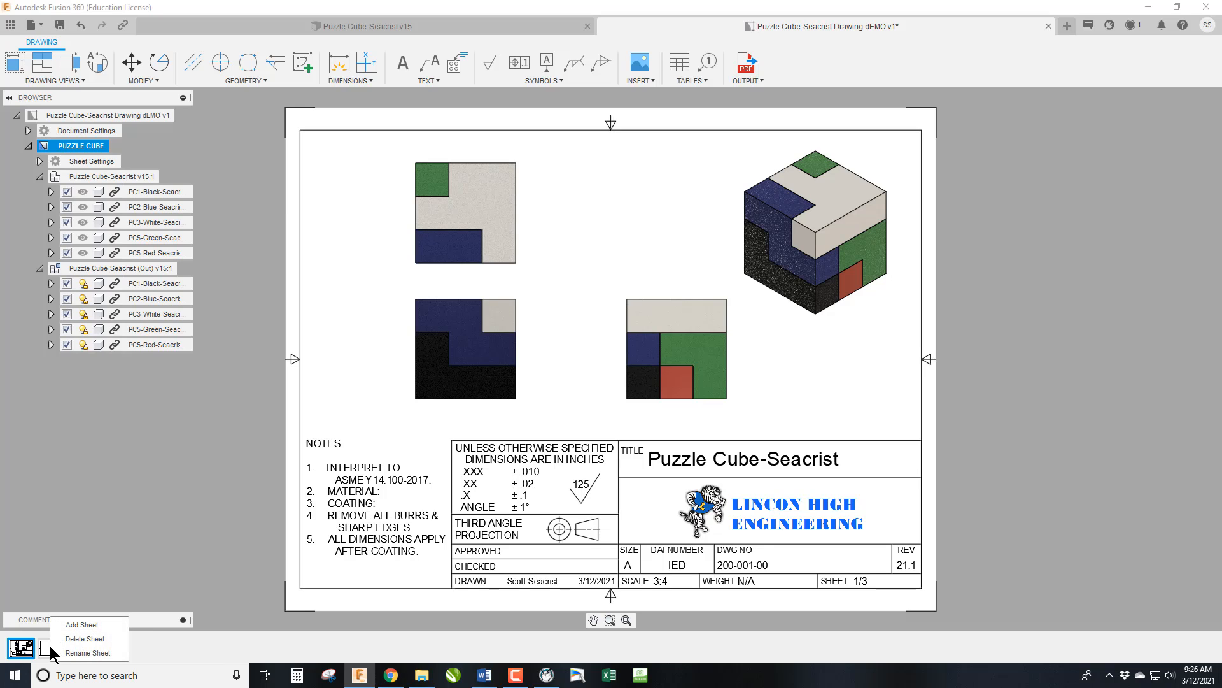
pyautogui.click(80, 638)
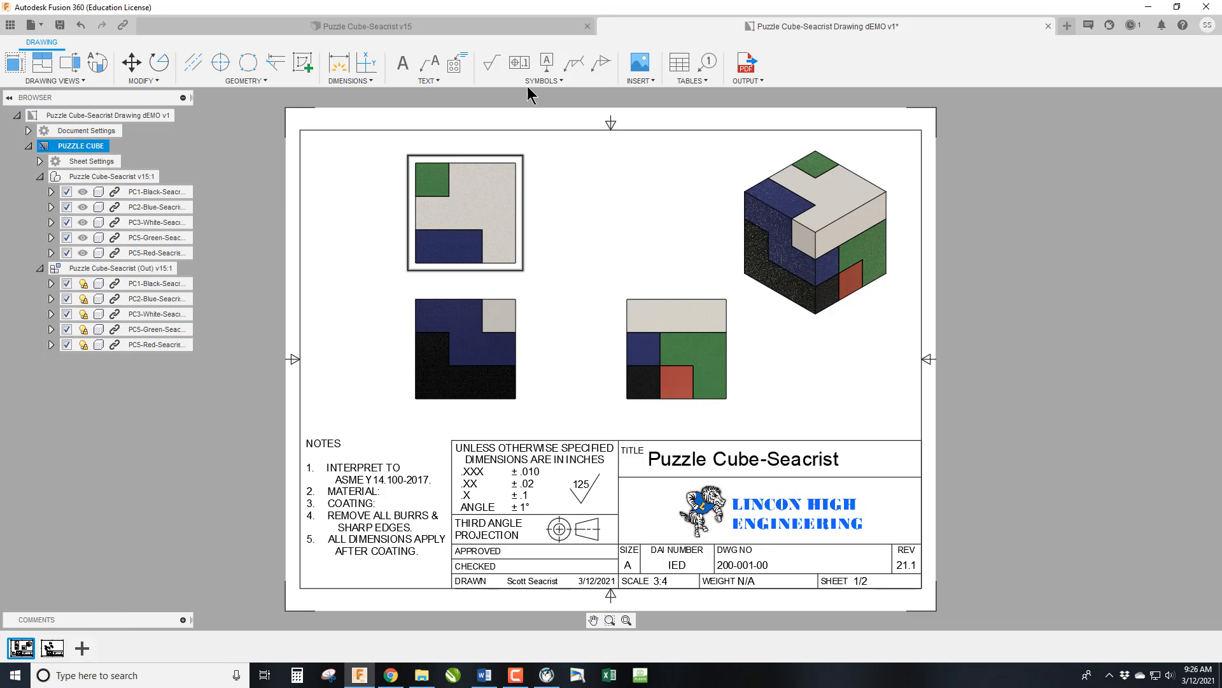
# Return to the puzzle cube assembly and switch it to the Design workspace.
pyautogui.click(442, 24)
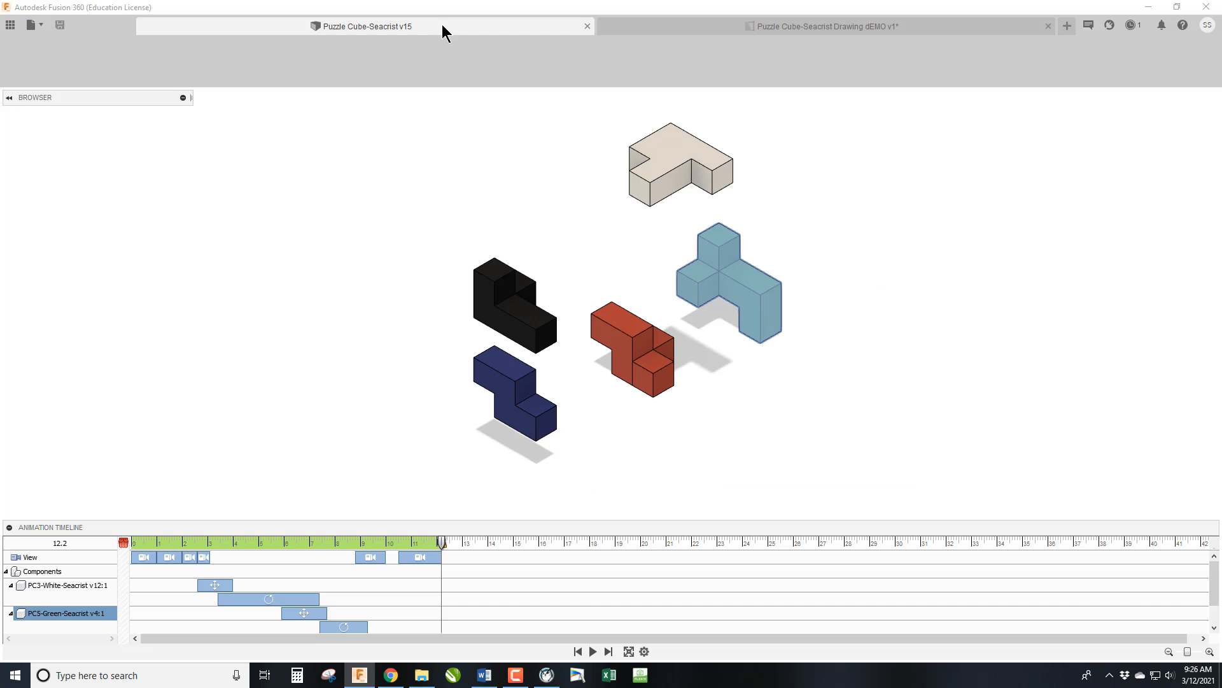
pyautogui.click(42, 61)
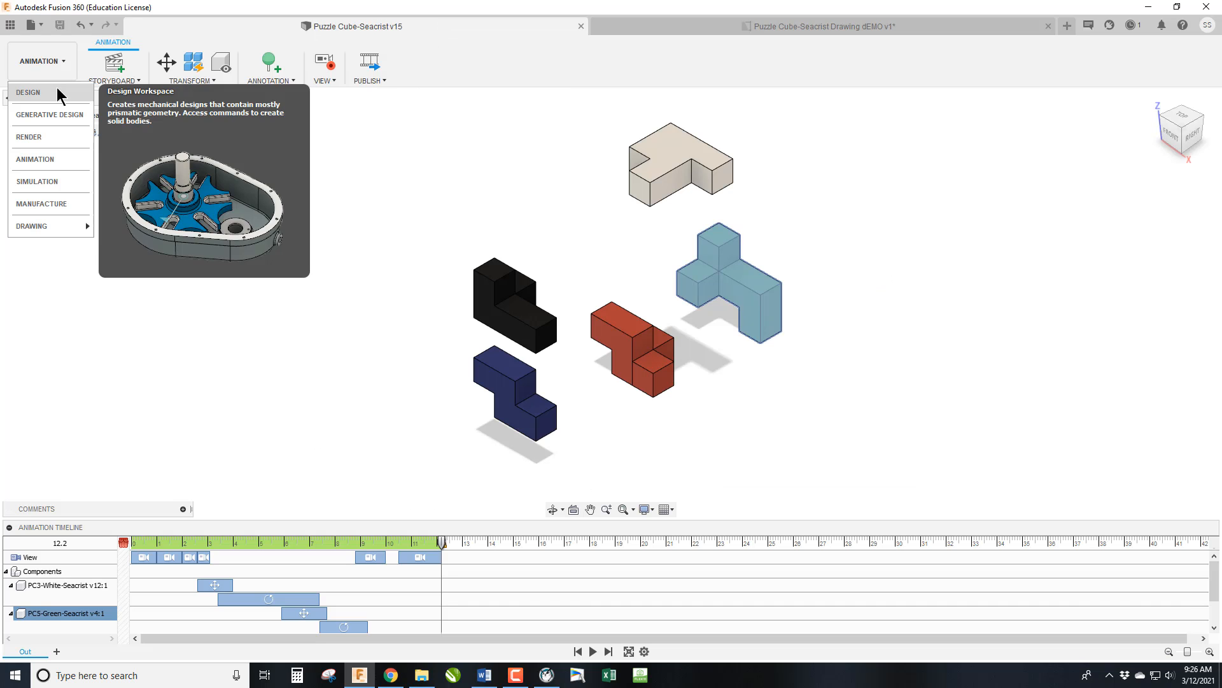
pyautogui.click(56, 86)
# Create a drawing from the full assembly design on the ANIMSION sheet of the existing dEMO drawing.
pyautogui.click(61, 59)
pyautogui.moveTo(38, 226)
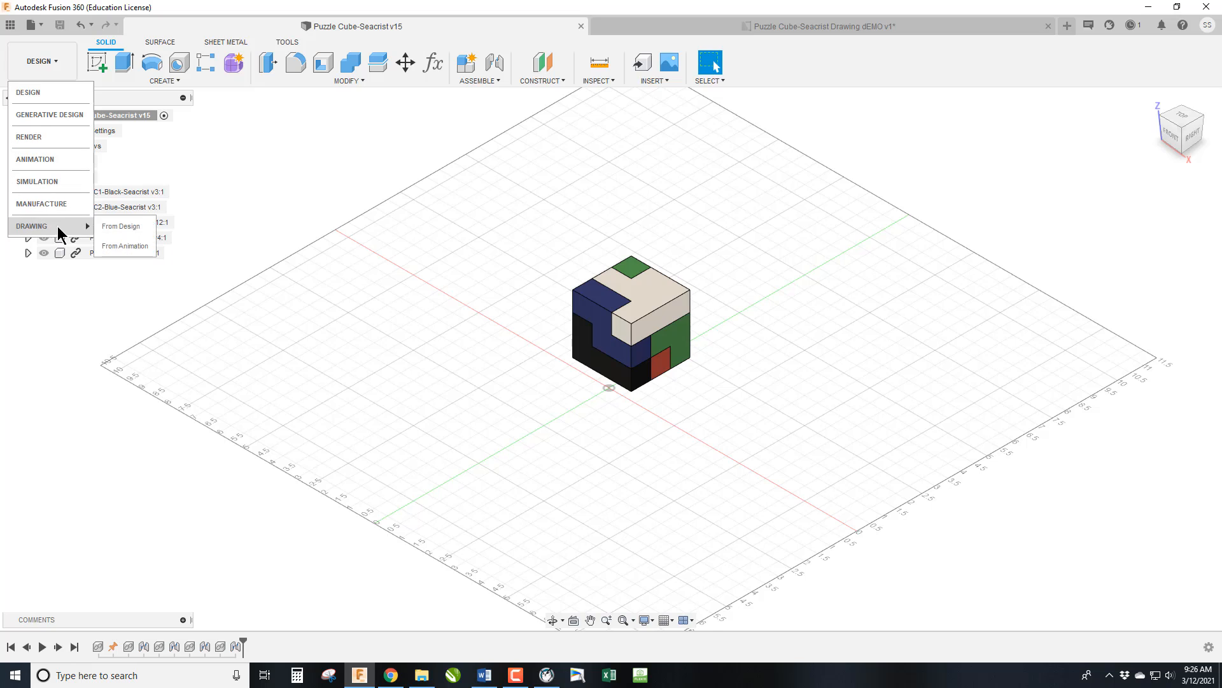
pyautogui.click(121, 227)
pyautogui.click(1142, 249)
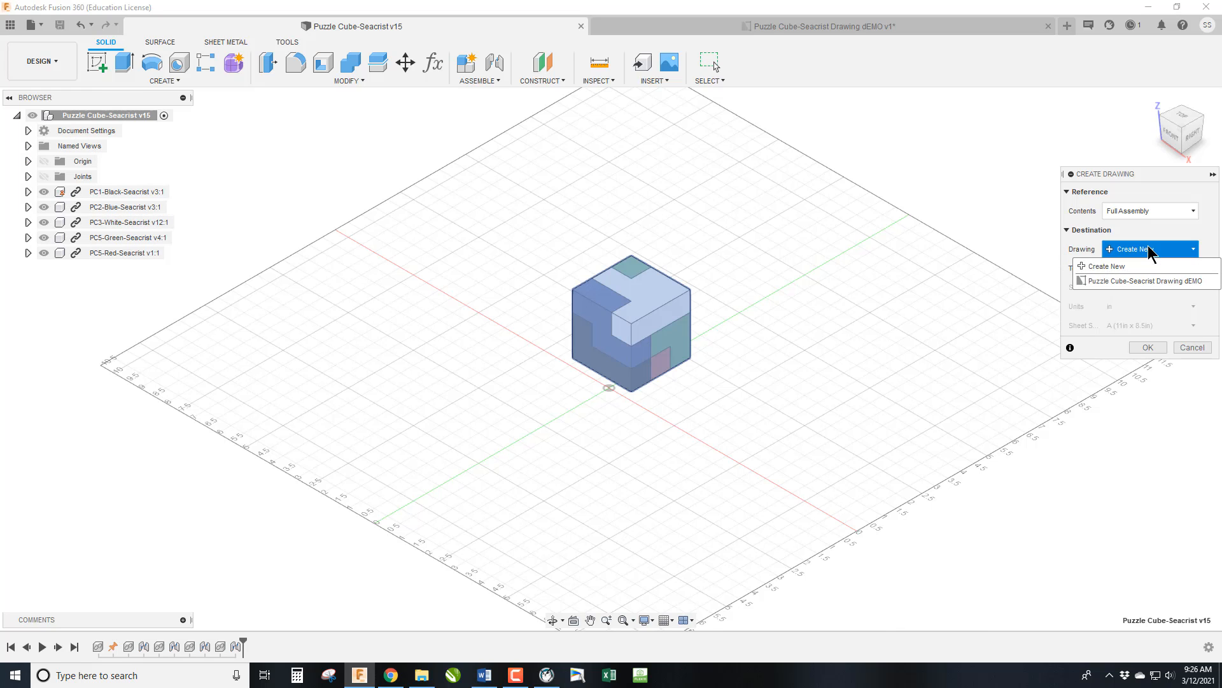
pyautogui.click(1159, 281)
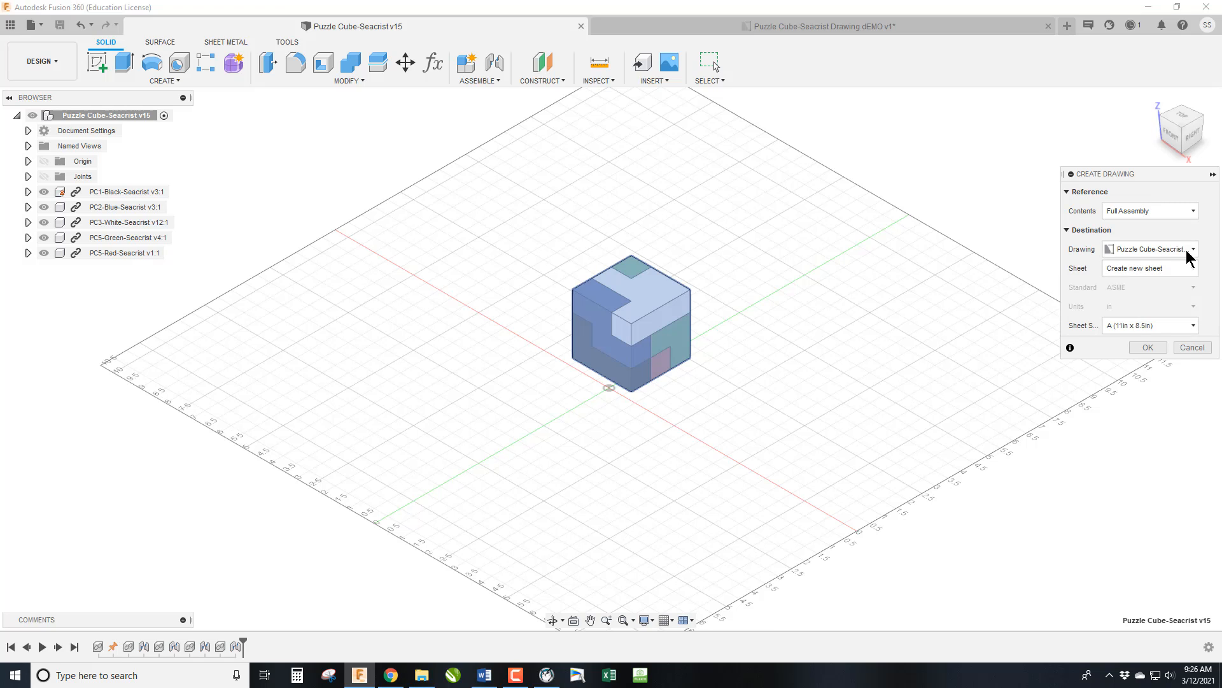
pyautogui.click(1189, 270)
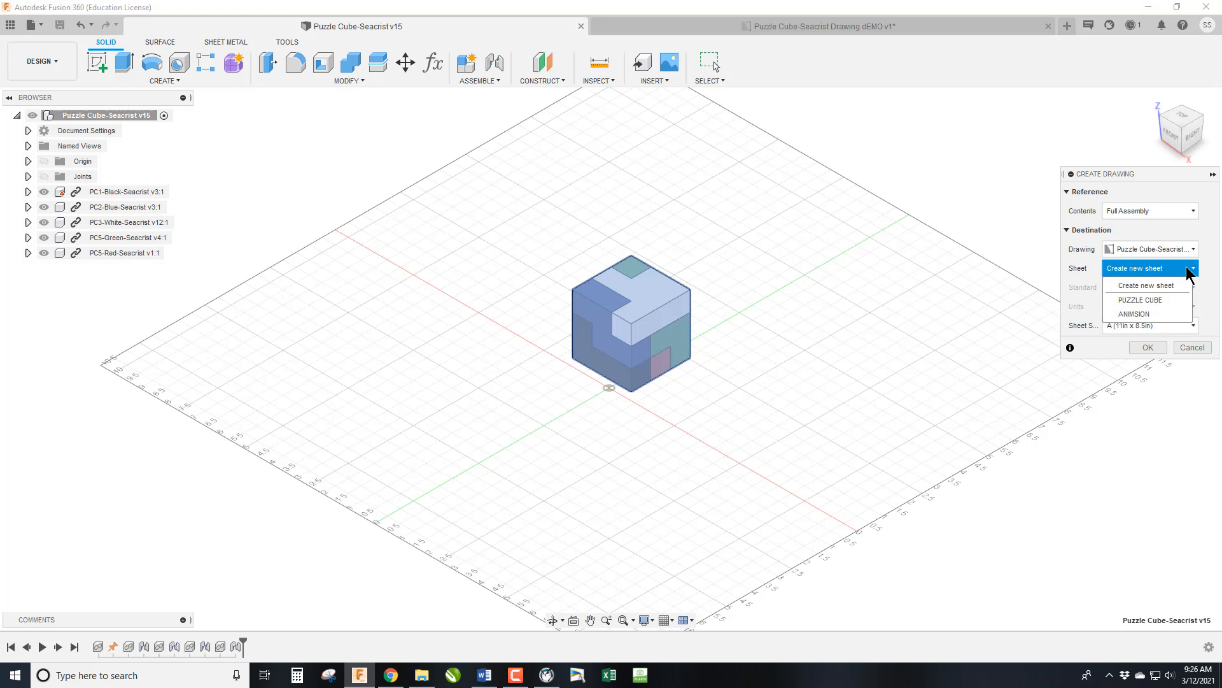
pyautogui.click(1170, 314)
pyautogui.click(1148, 347)
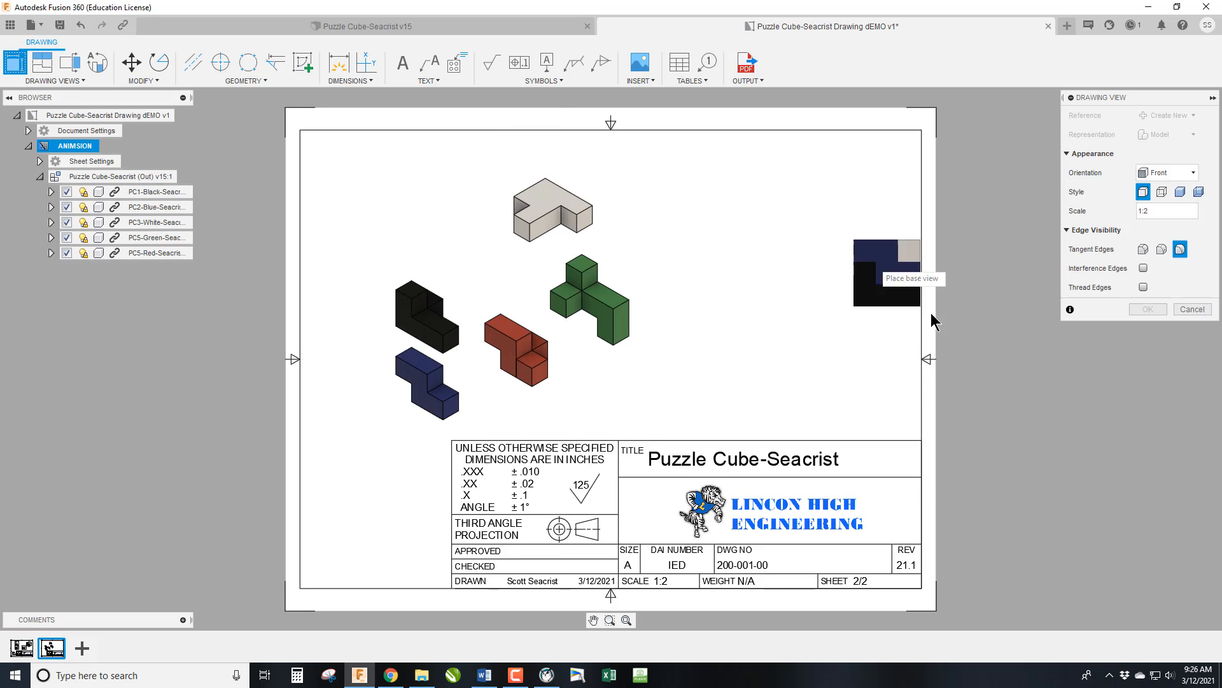
# Place a Shaded NW Isometric view of the assembled cube at 1:2 scale in the sheet's upper right area.
pyautogui.click(1178, 173)
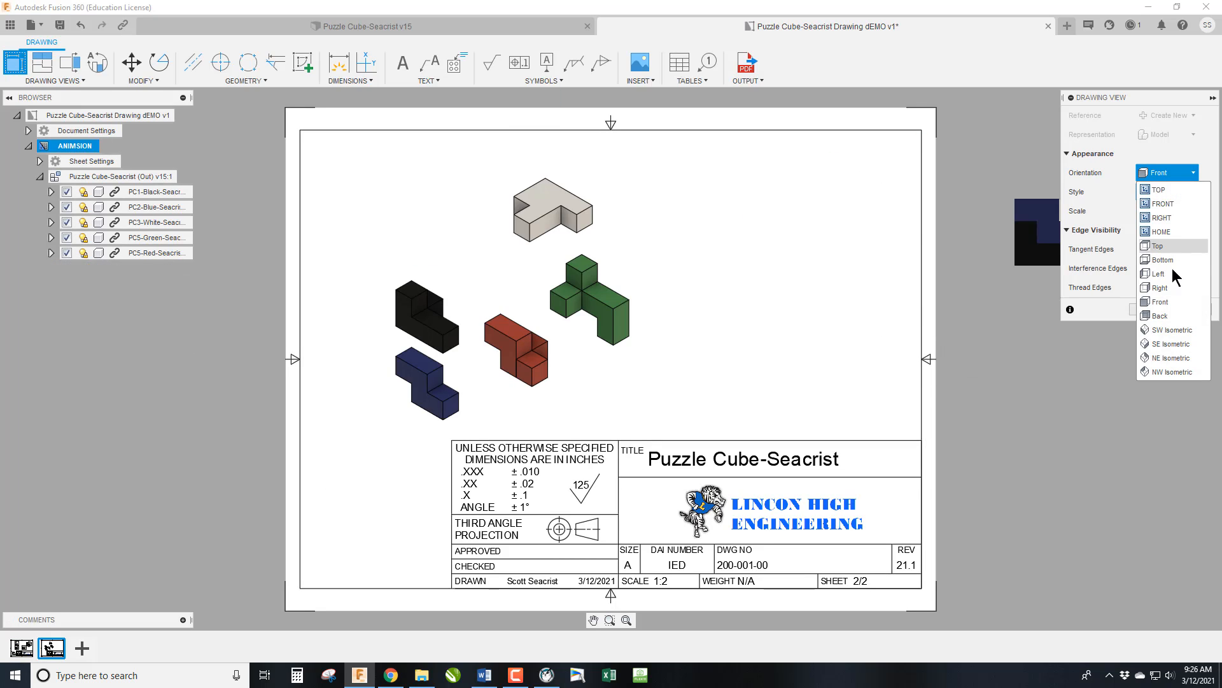
pyautogui.click(1189, 372)
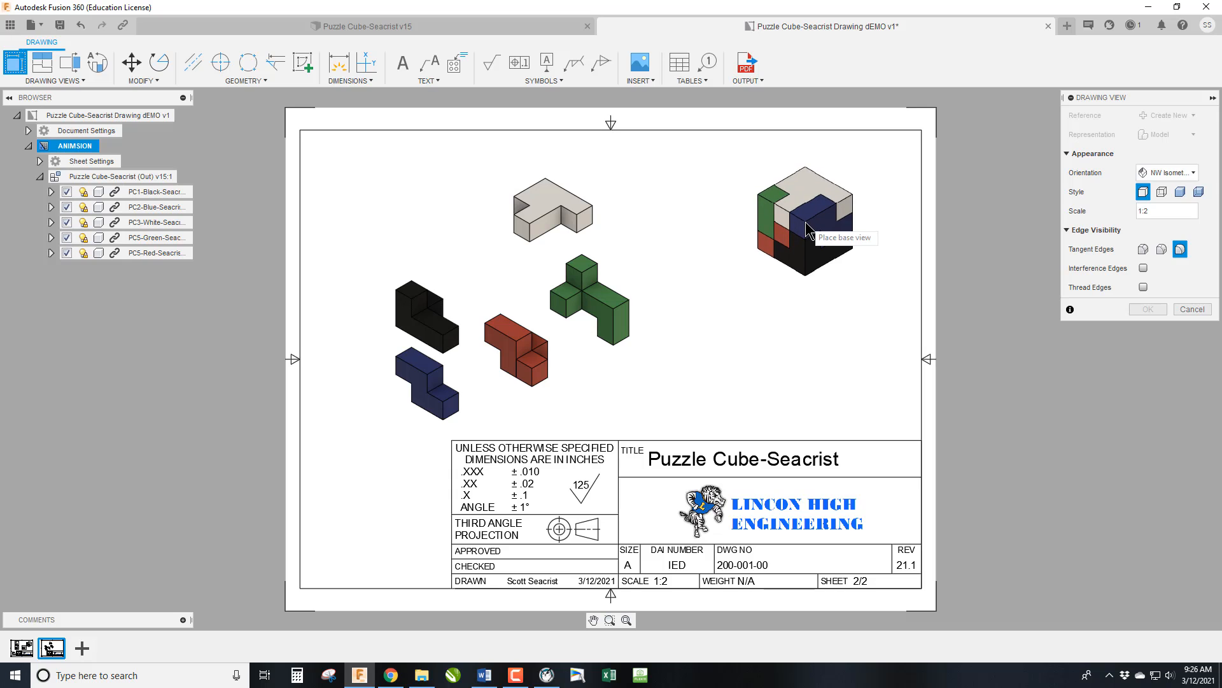
pyautogui.click(818, 225)
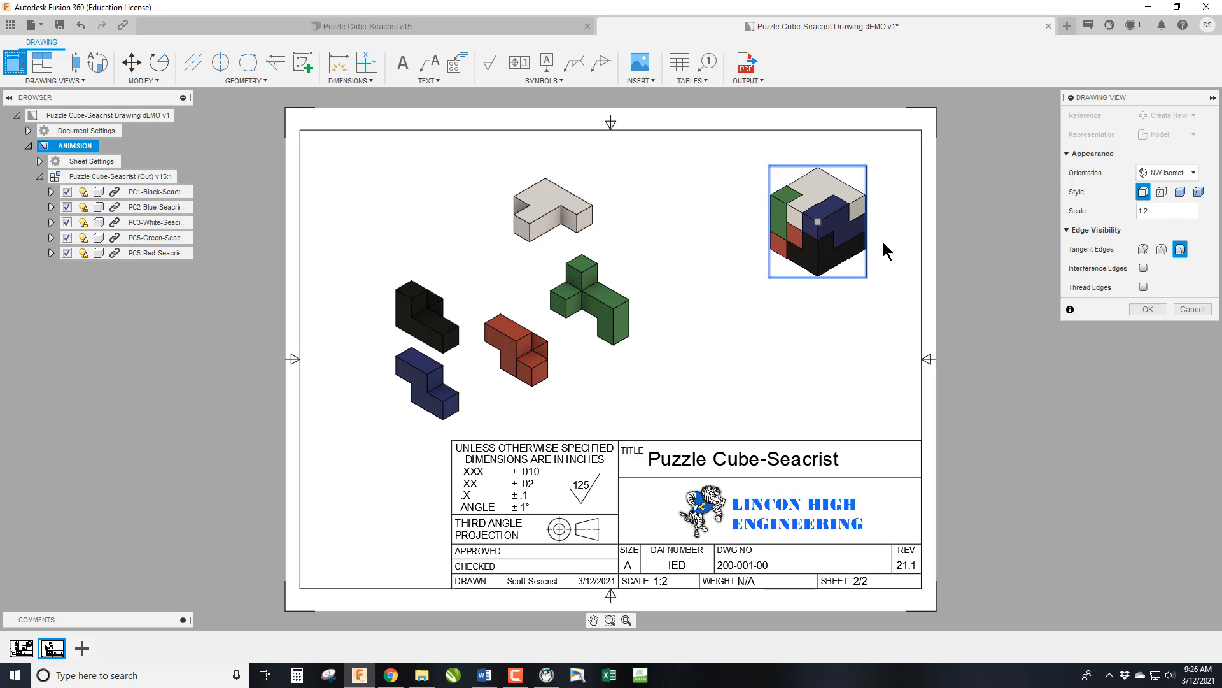
pyautogui.click(1179, 192)
pyautogui.click(1148, 310)
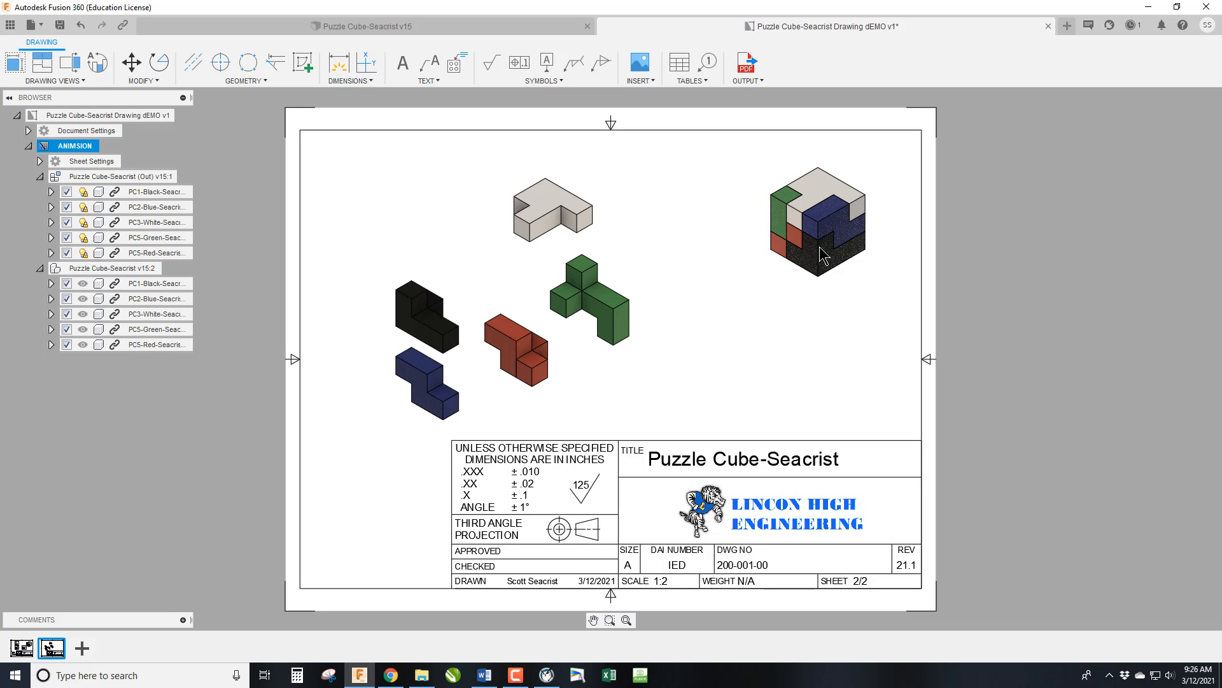
# Set the title block's drawing number to 200-001-01 on the ANIMSION sheet and finish editing its properties.
pyautogui.click(747, 564)
pyautogui.doubleClick(747, 564)
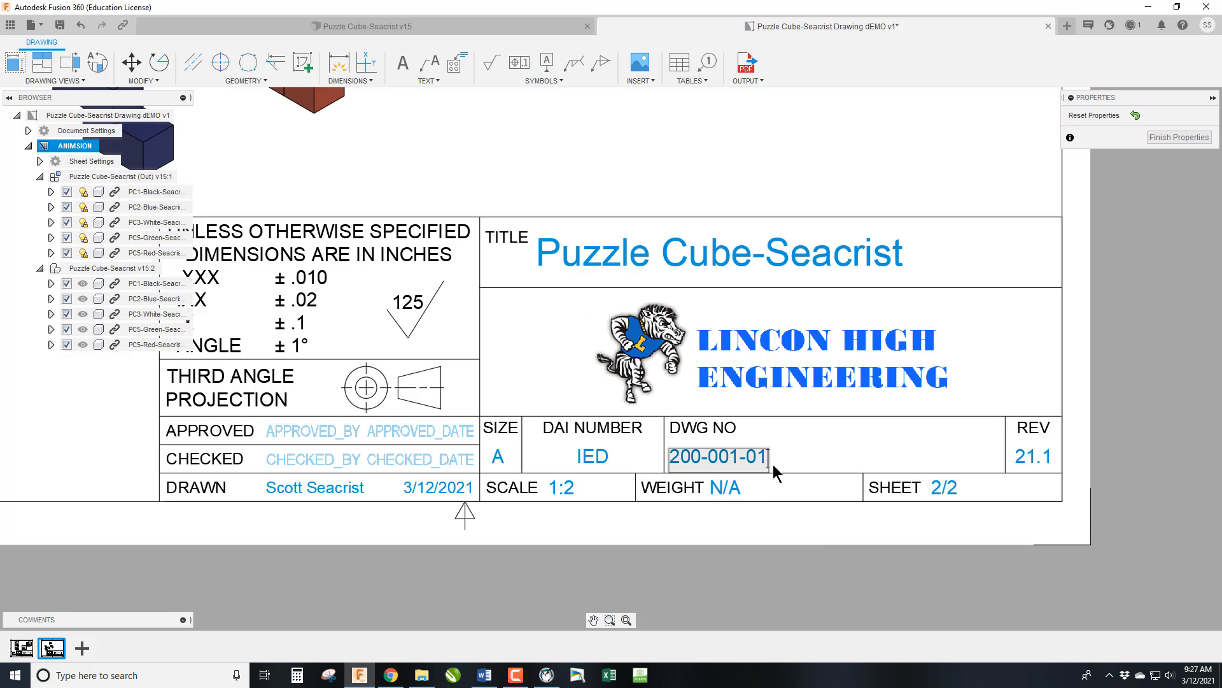
pyautogui.press('Return')
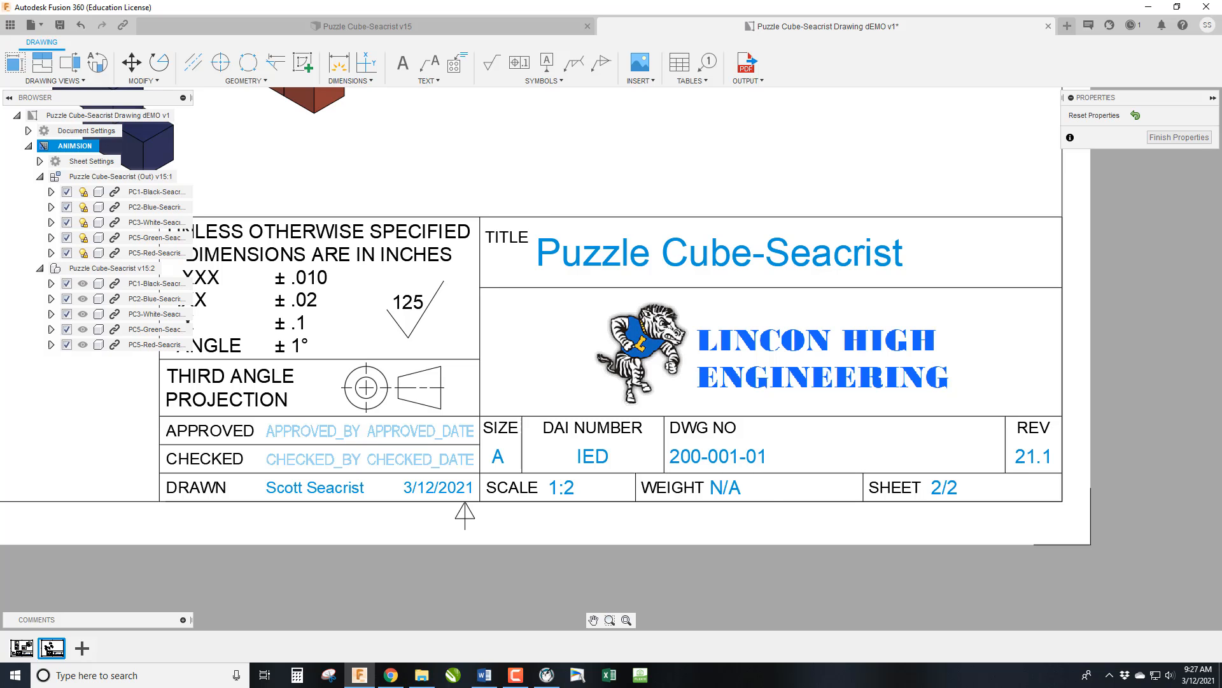
pyautogui.click(1180, 136)
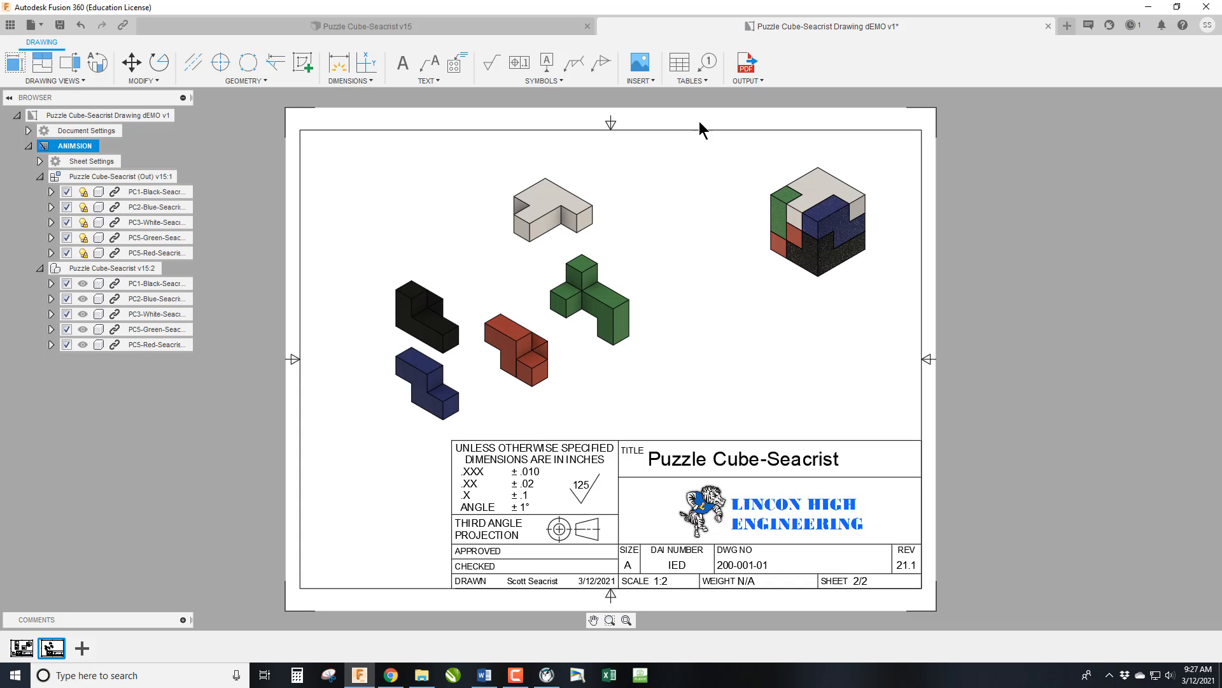
# Place a first-level parts list for the exploded view, anchored at the title block's upper right corner.
pyautogui.click(697, 81)
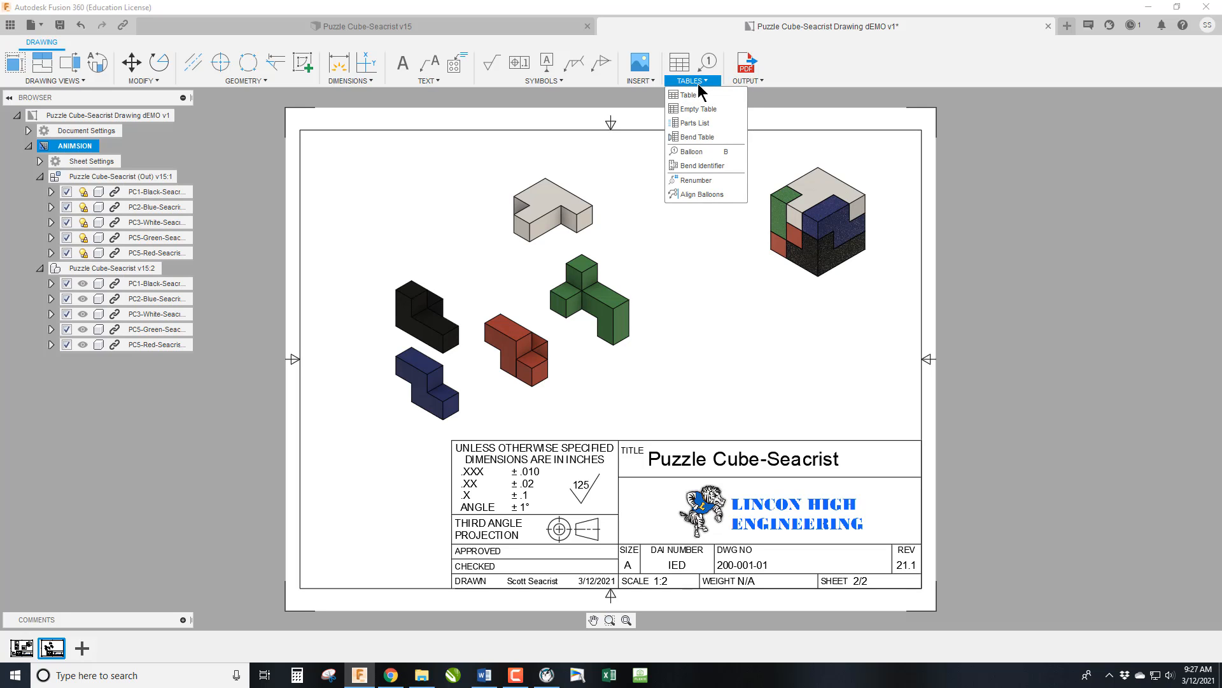
pyautogui.click(706, 123)
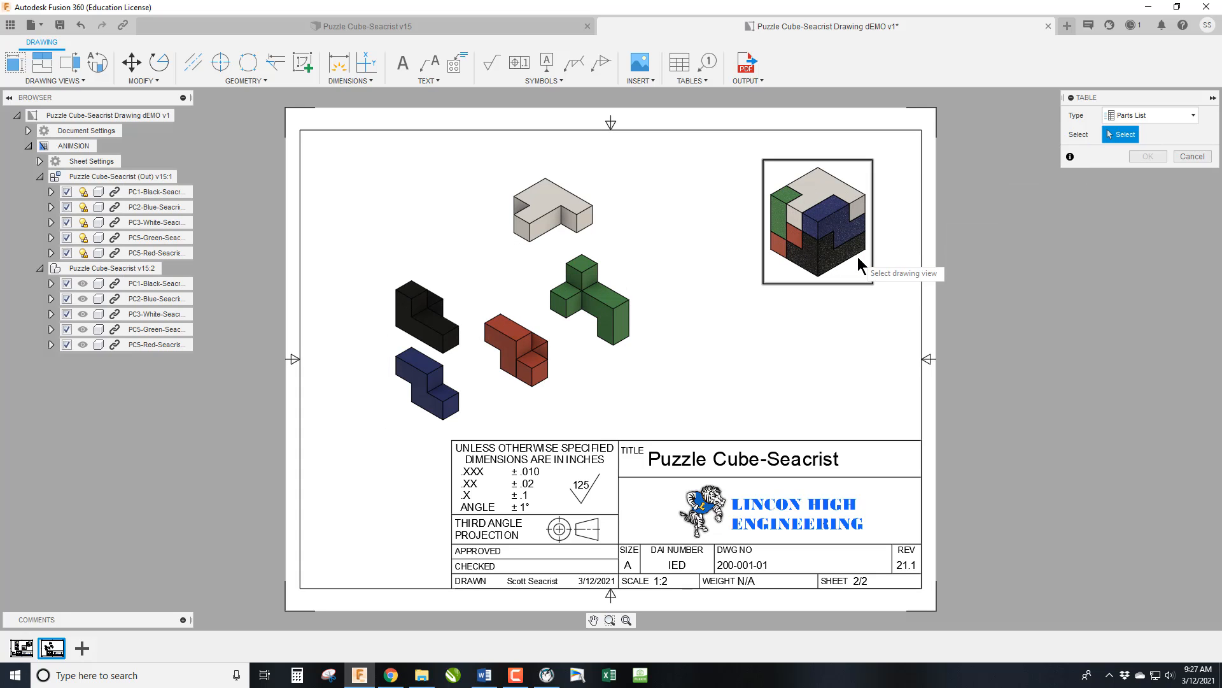
pyautogui.click(444, 260)
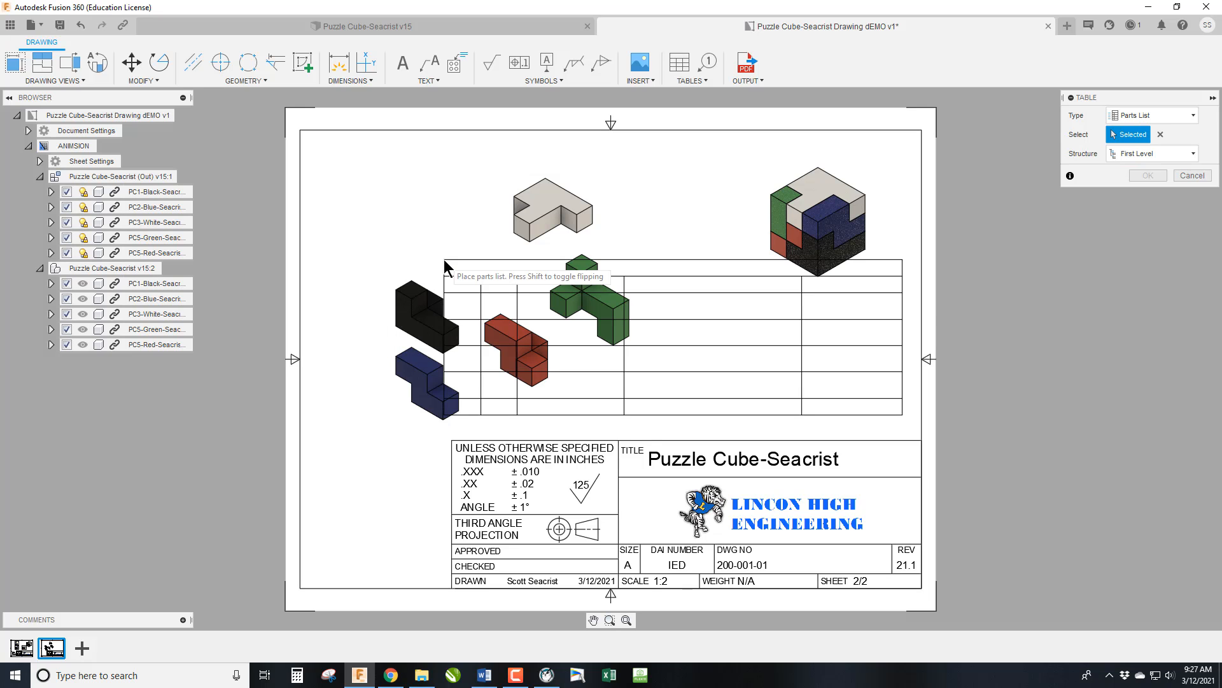
pyautogui.press('shift')
pyautogui.press('shift')
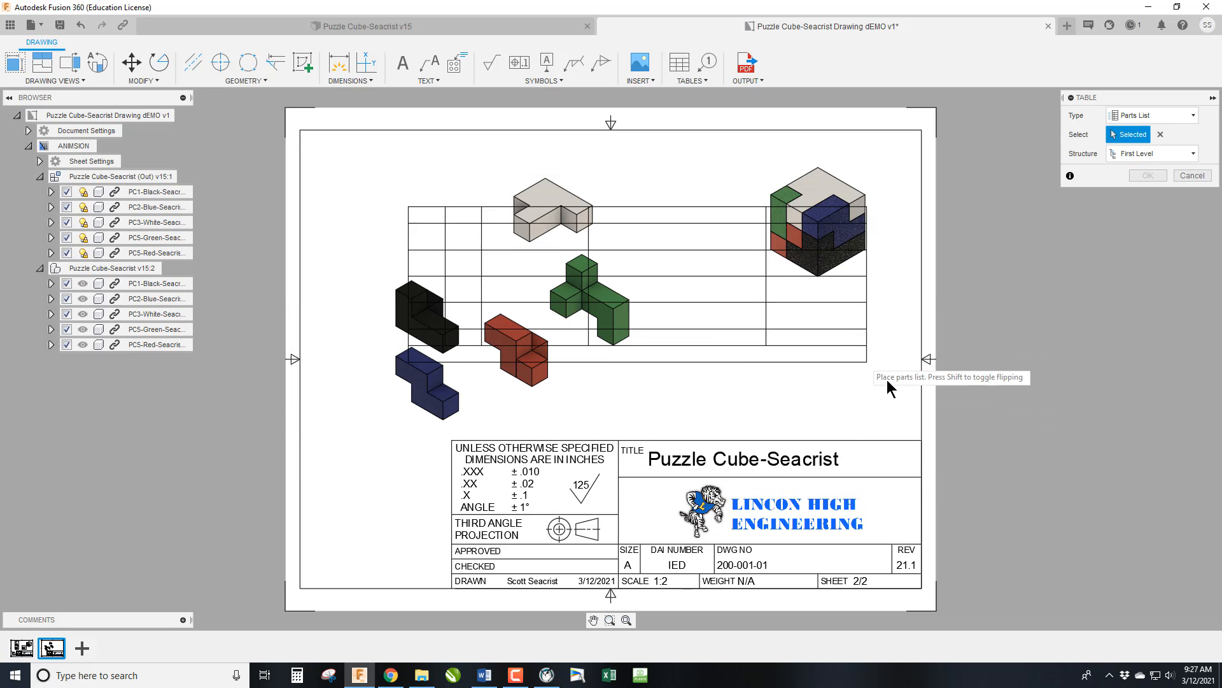
pyautogui.click(921, 440)
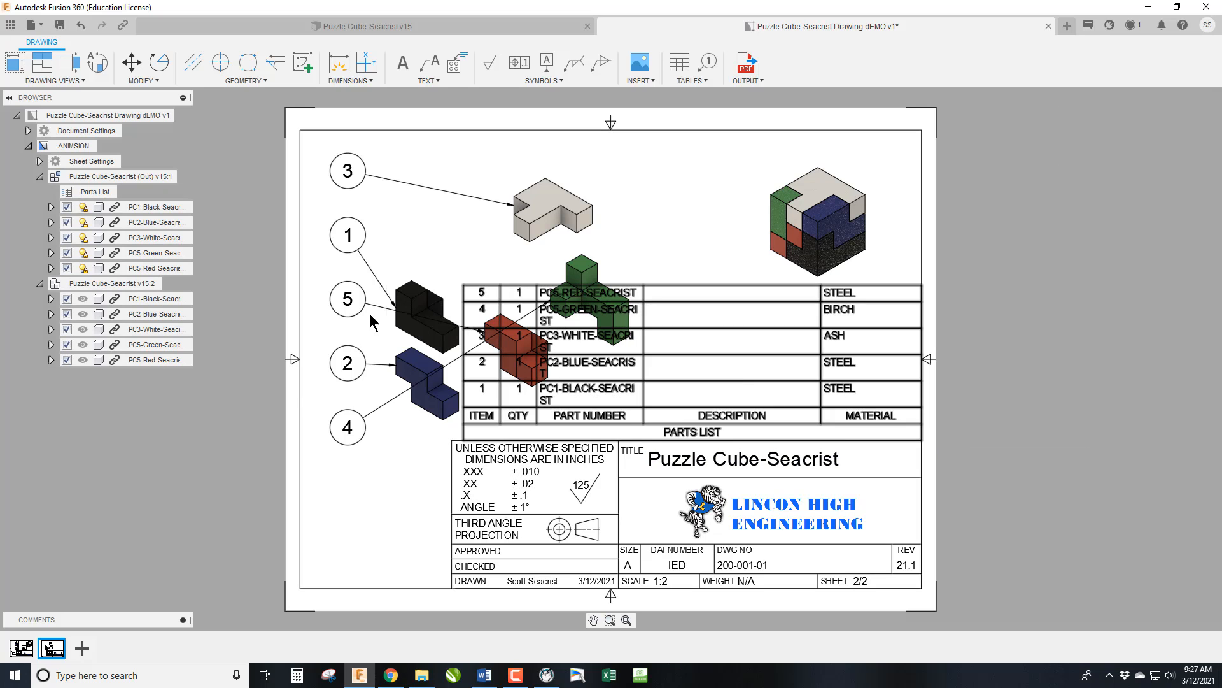
pyautogui.click(607, 368)
pyautogui.doubleClick(607, 368)
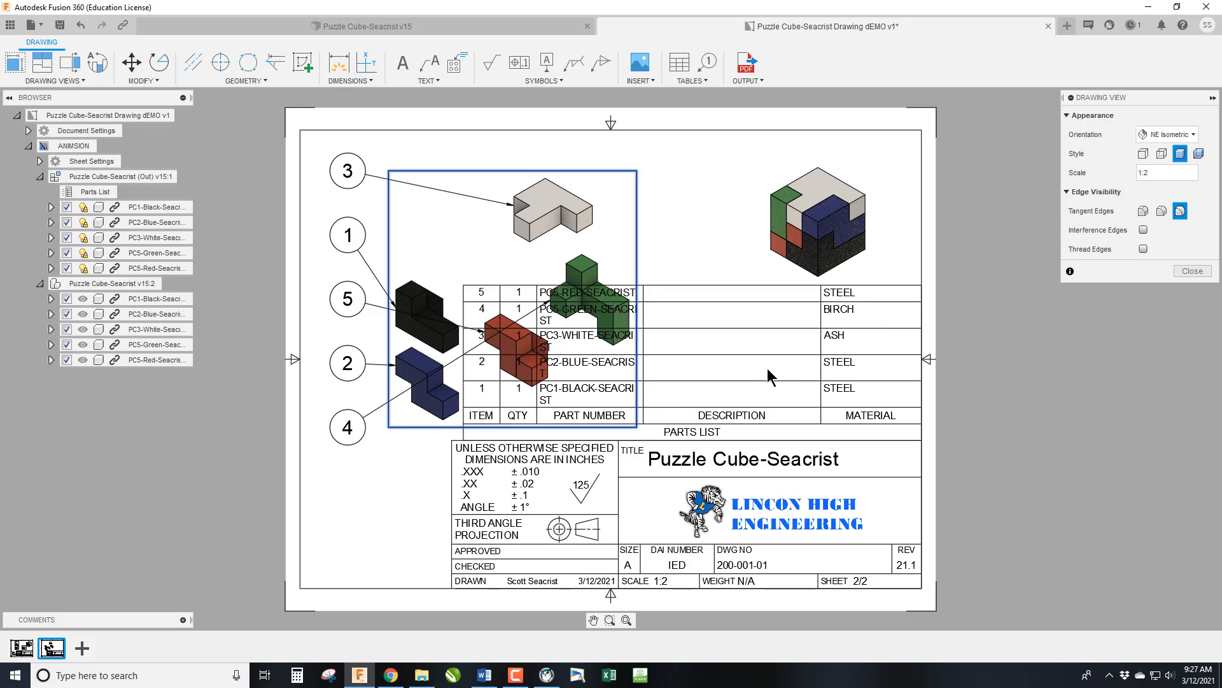
pyautogui.press('Escape')
# Remove the Description and Material columns from the parts list and set its table direction to Down.
pyautogui.doubleClick(754, 302)
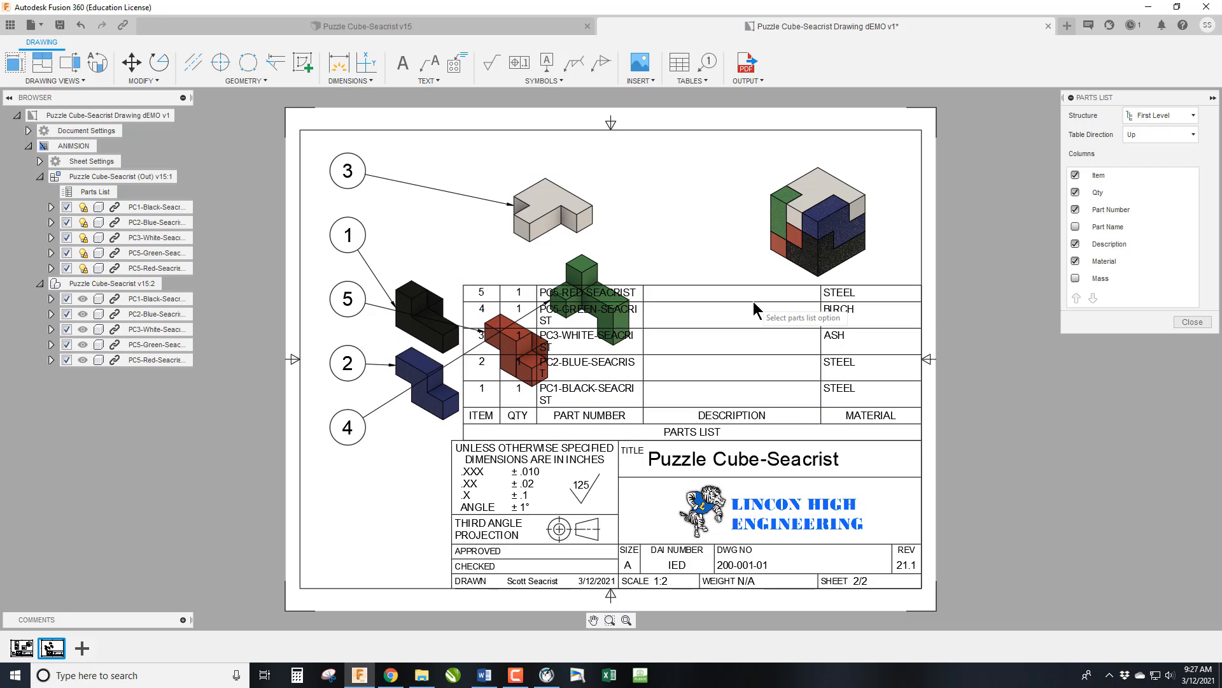
pyautogui.click(1075, 244)
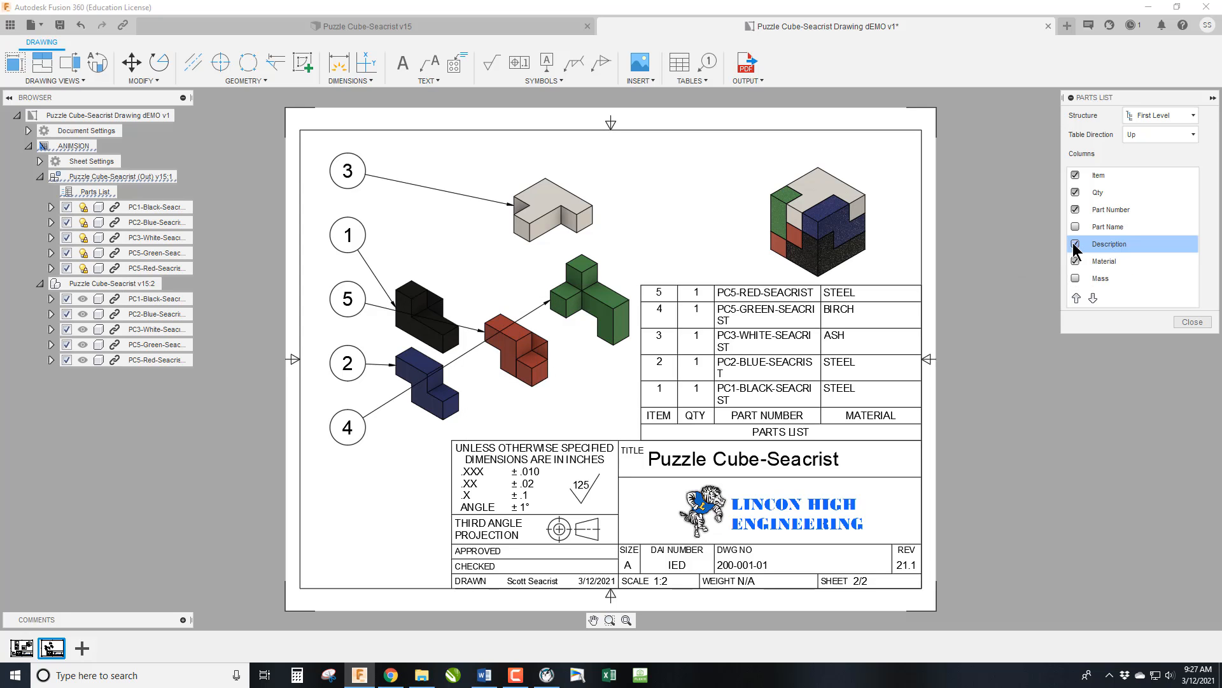
pyautogui.click(1075, 245)
pyautogui.click(1075, 246)
pyautogui.click(1075, 261)
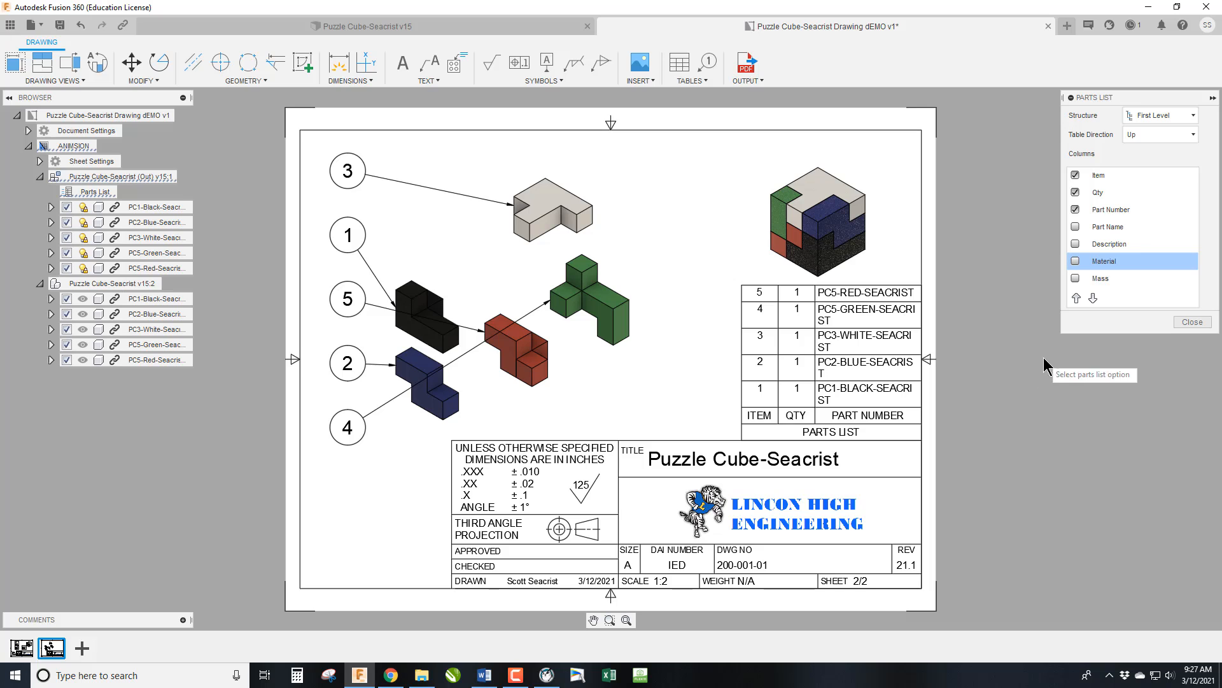
pyautogui.click(1148, 134)
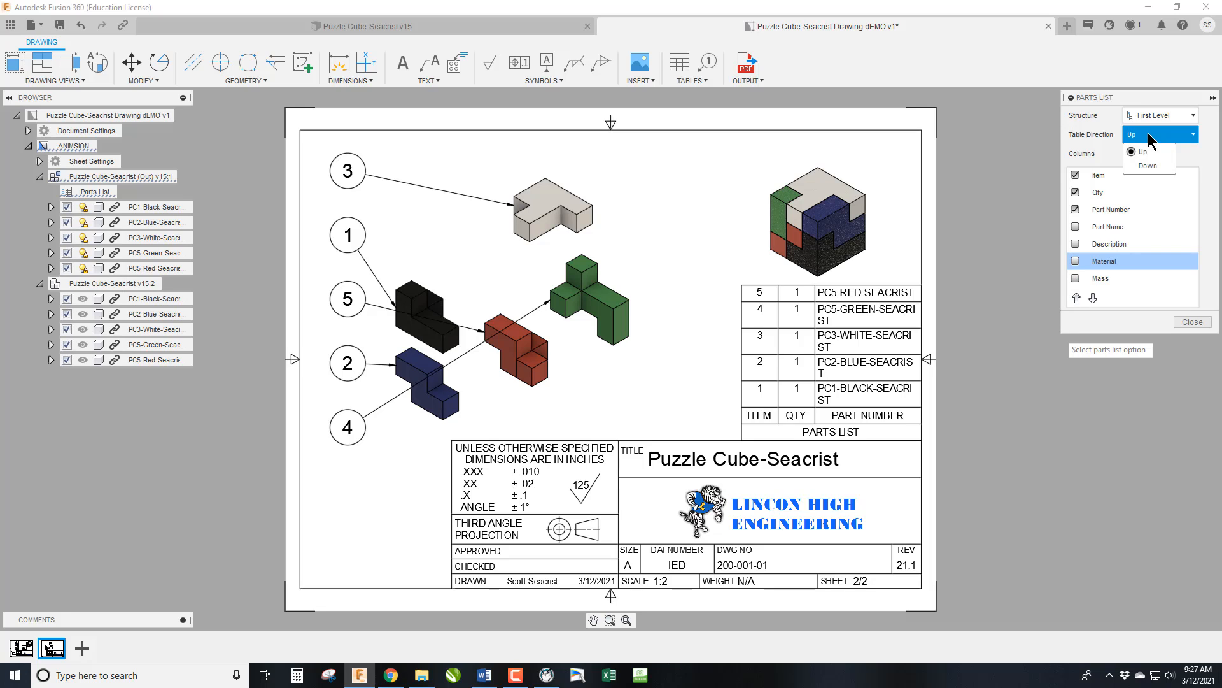
pyautogui.click(1149, 167)
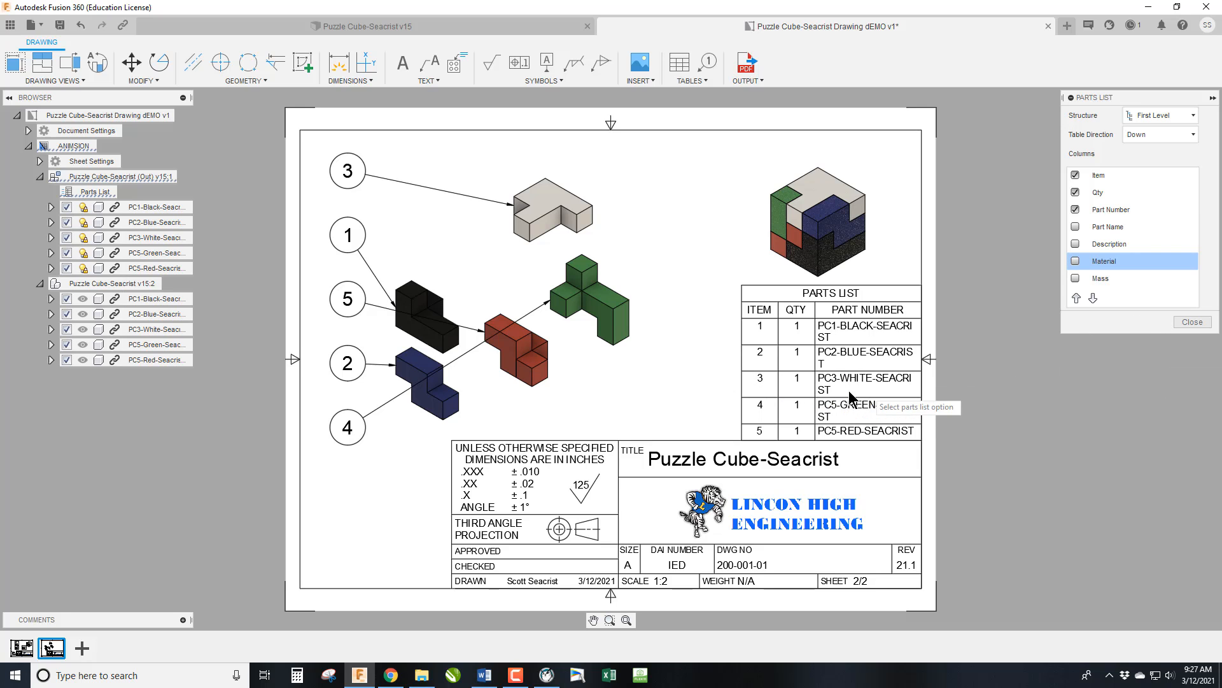
pyautogui.click(1188, 322)
# Widen the parts list leftward and shift its column borders so every part number fits on one line.
pyautogui.moveTo(743, 300); pyautogui.dragTo(685, 303)
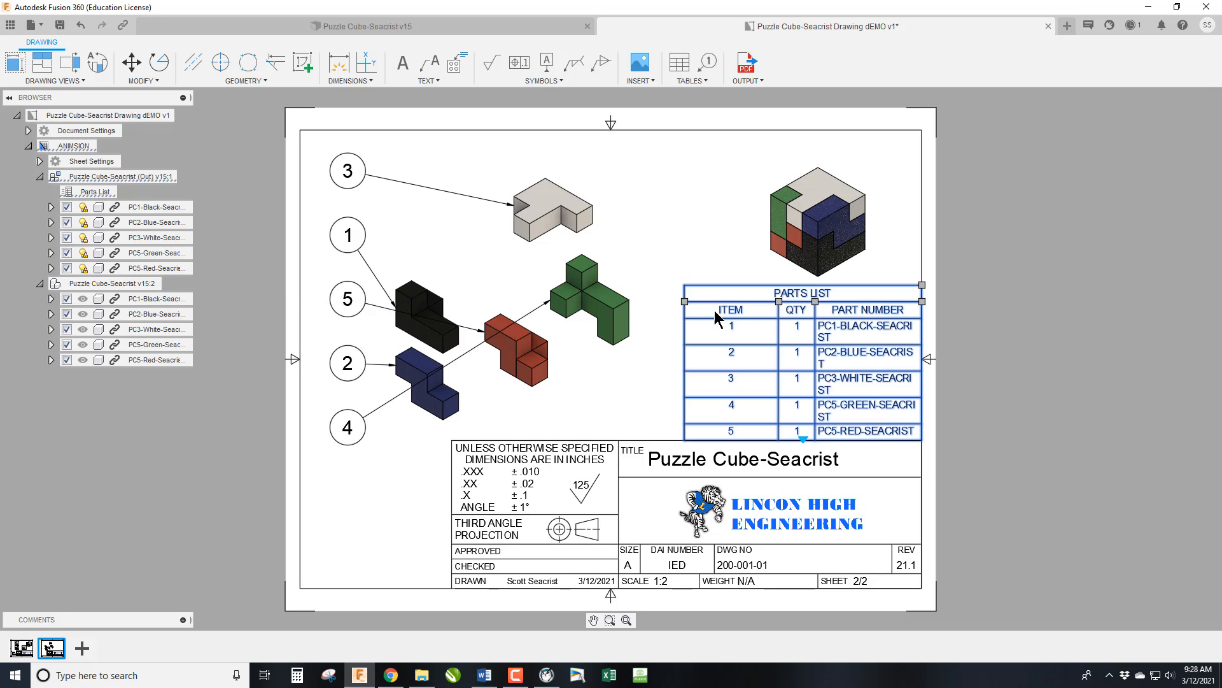
pyautogui.moveTo(778, 301); pyautogui.dragTo(742, 304)
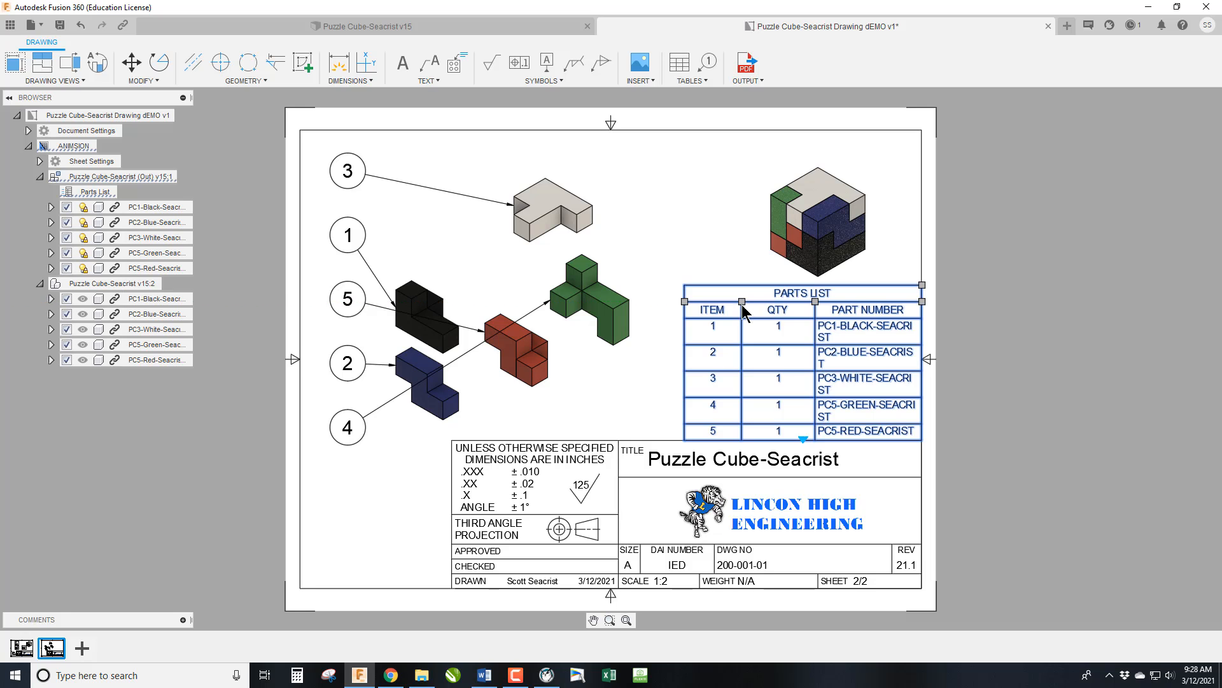
pyautogui.moveTo(817, 304); pyautogui.dragTo(782, 303)
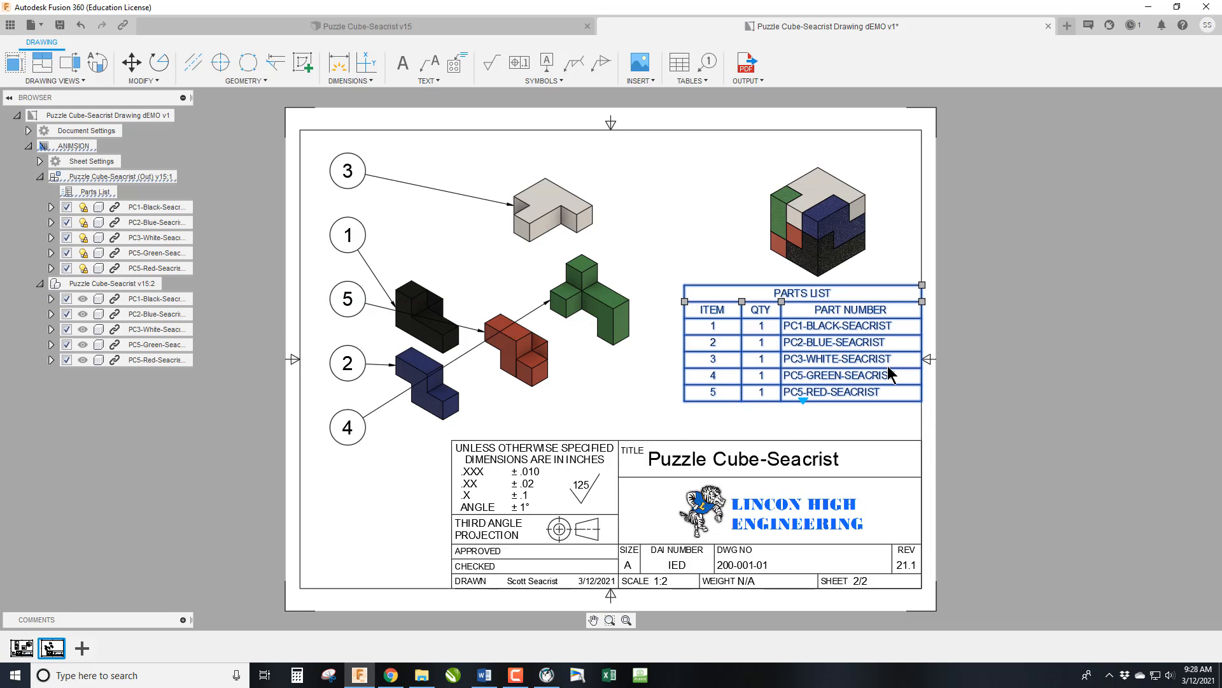
# Move the parts list down so its lower right corner aligns exactly with the title block's upper right corner.
pyautogui.moveTo(921, 400); pyautogui.dragTo(921, 438)
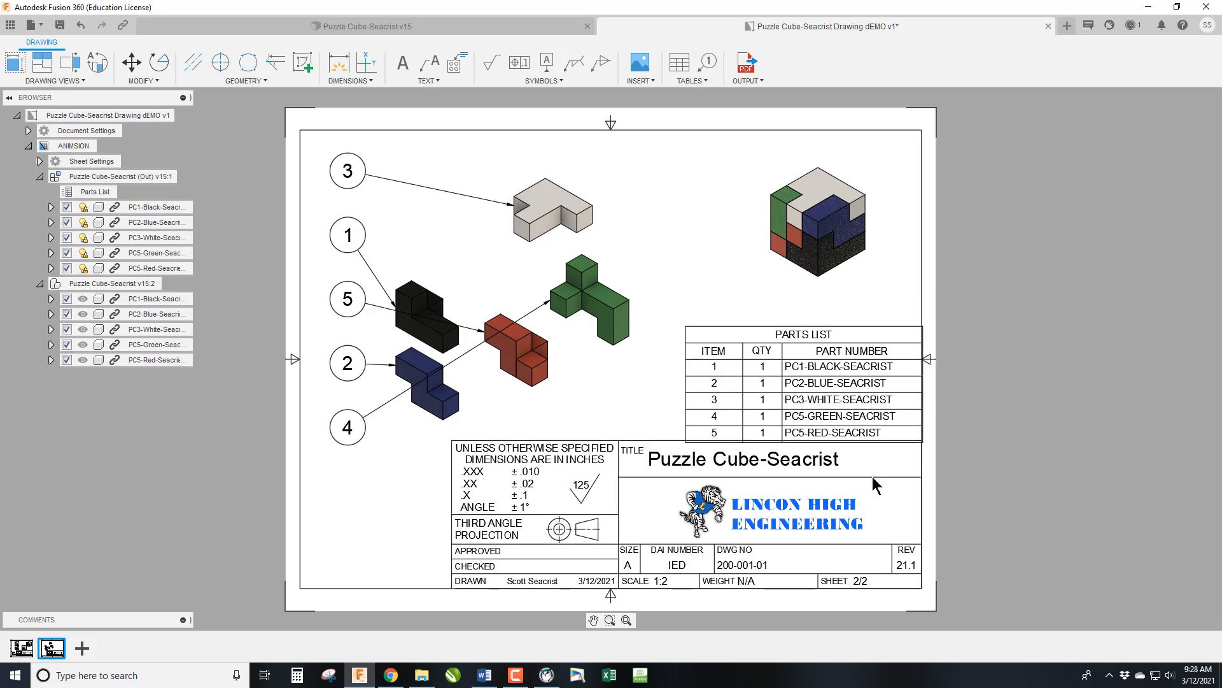
pyautogui.scroll(8, 890, 445)
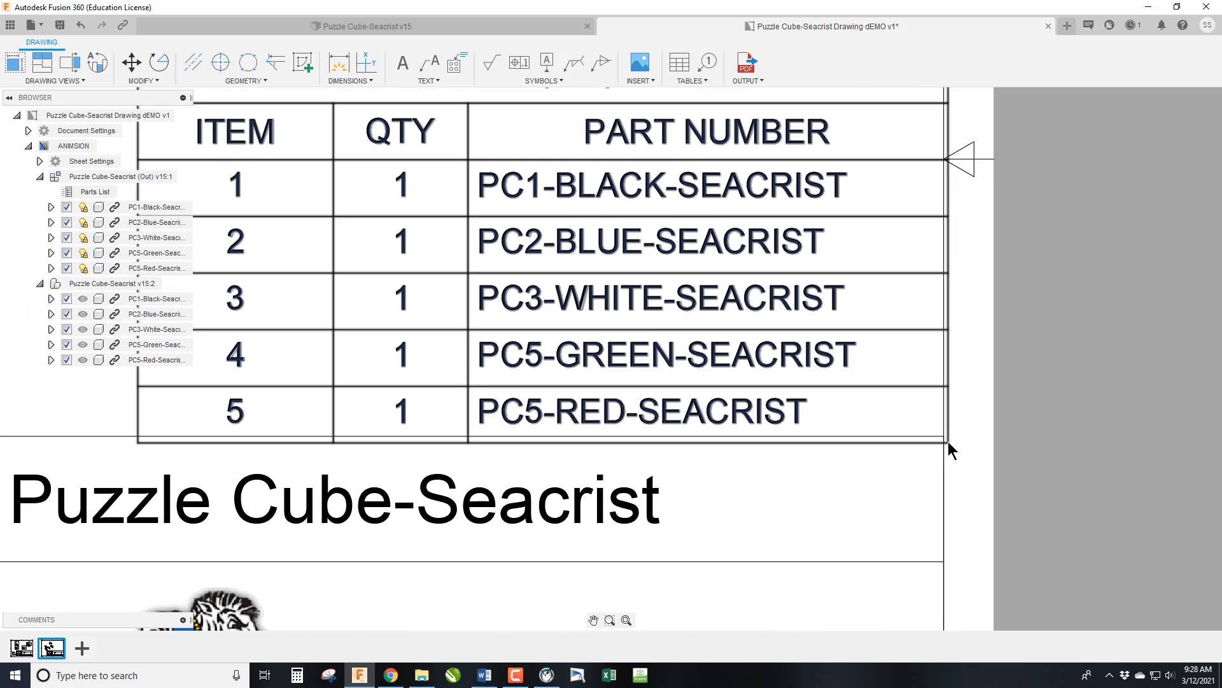
pyautogui.moveTo(946, 440); pyautogui.dragTo(945, 438)
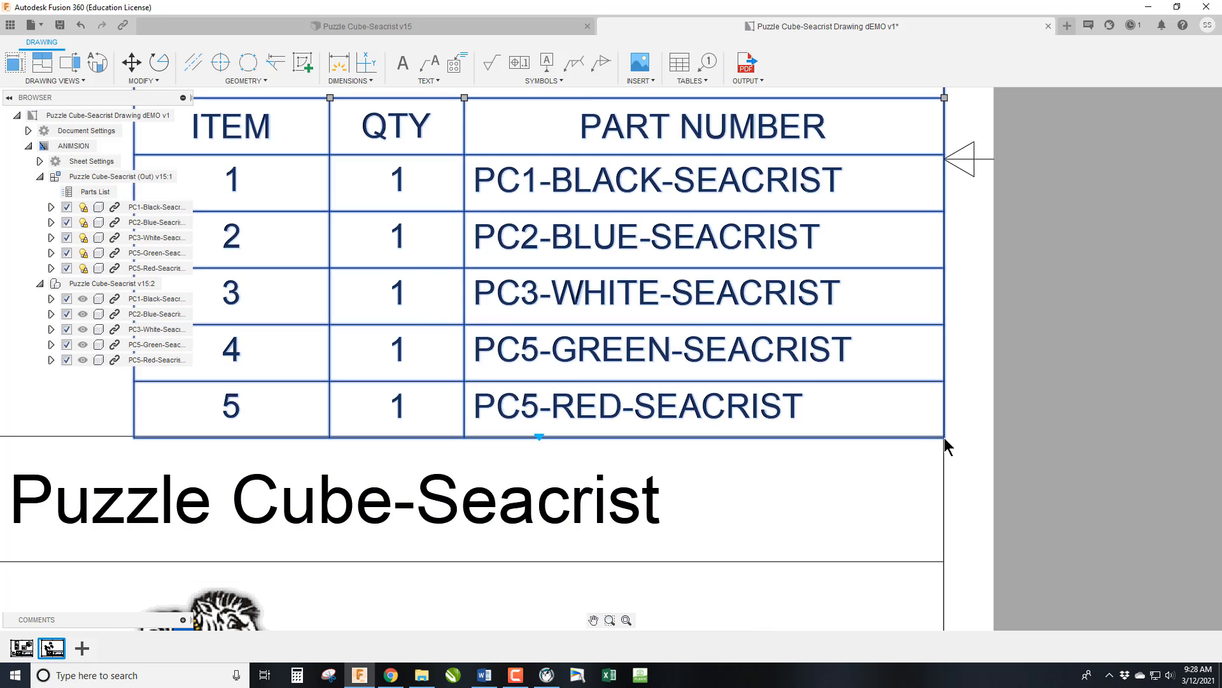
pyautogui.scroll(2, 945, 440)
pyautogui.scroll(5, 945, 441)
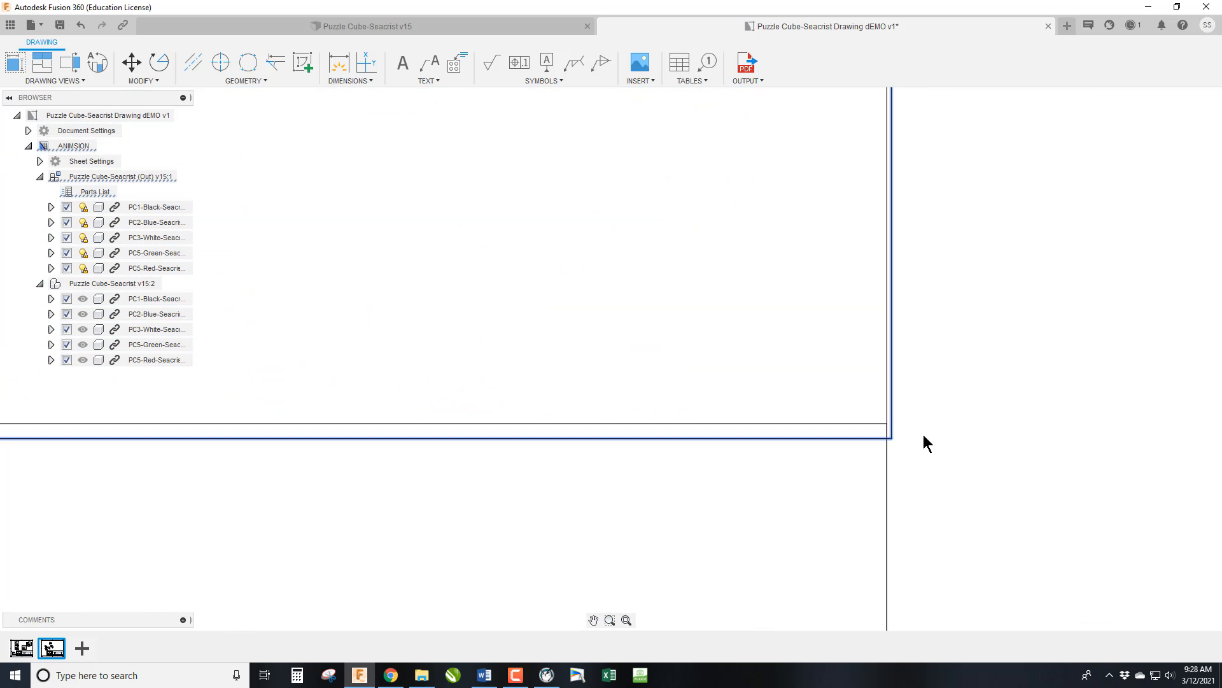
pyautogui.click(864, 438)
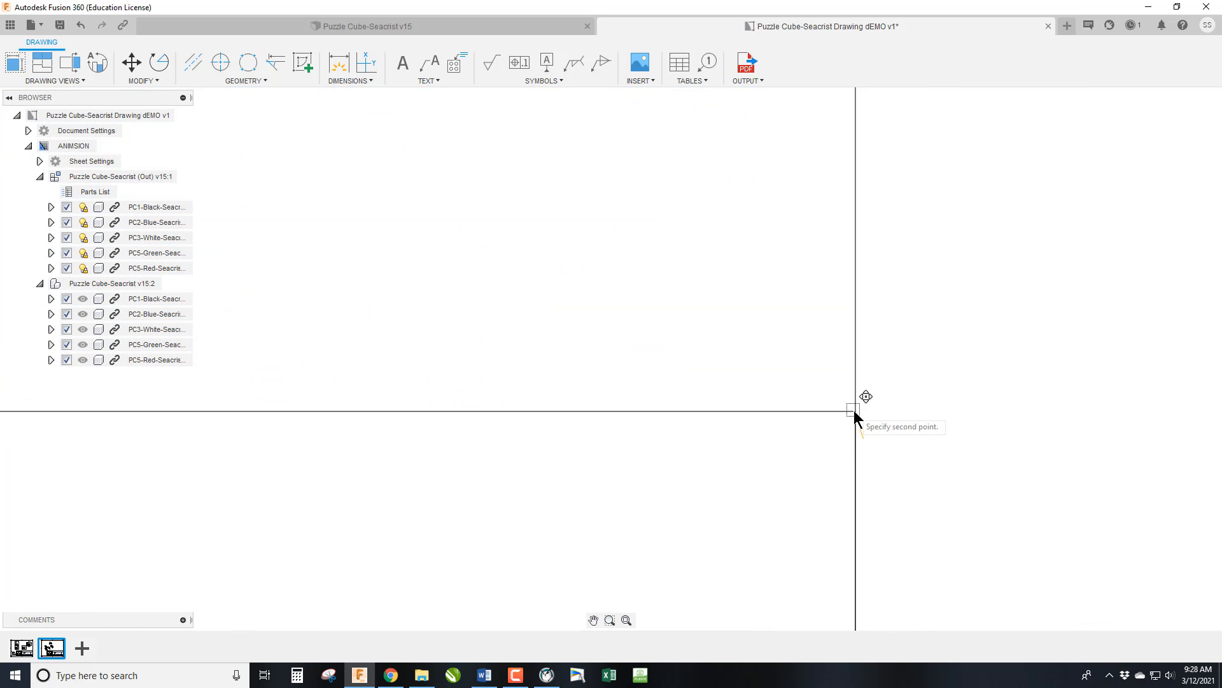
pyautogui.click(854, 410)
pyautogui.scroll(3, 847, 448)
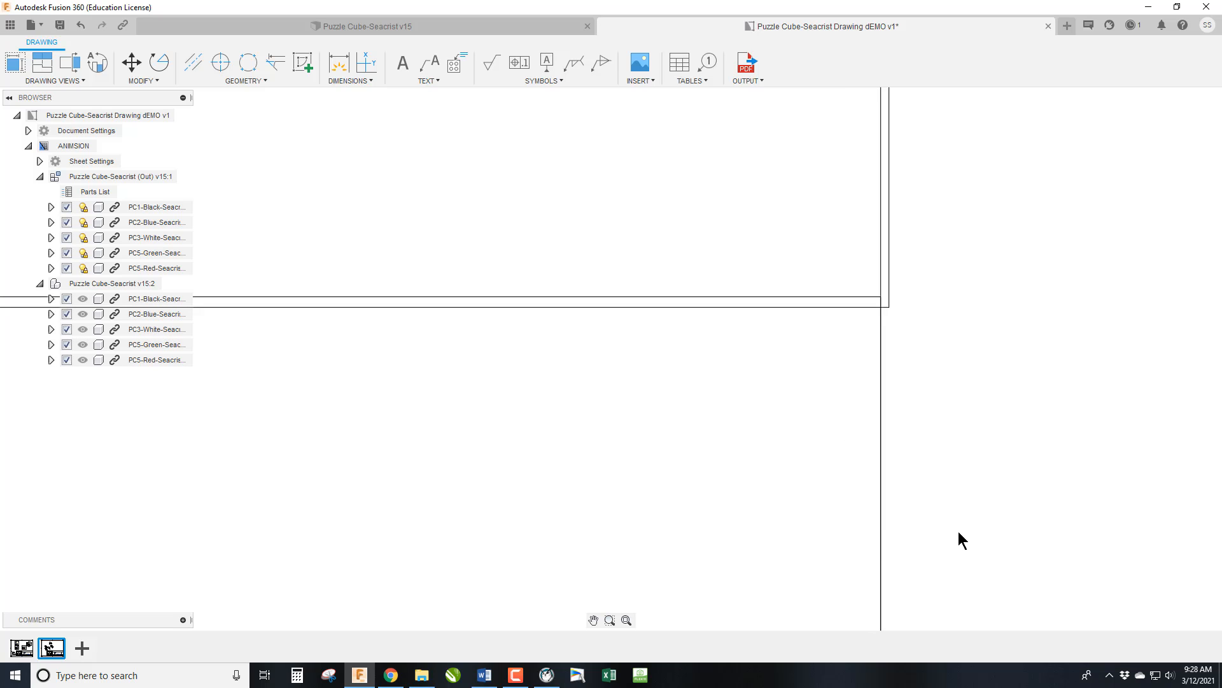
pyautogui.scroll(-6, 958, 531)
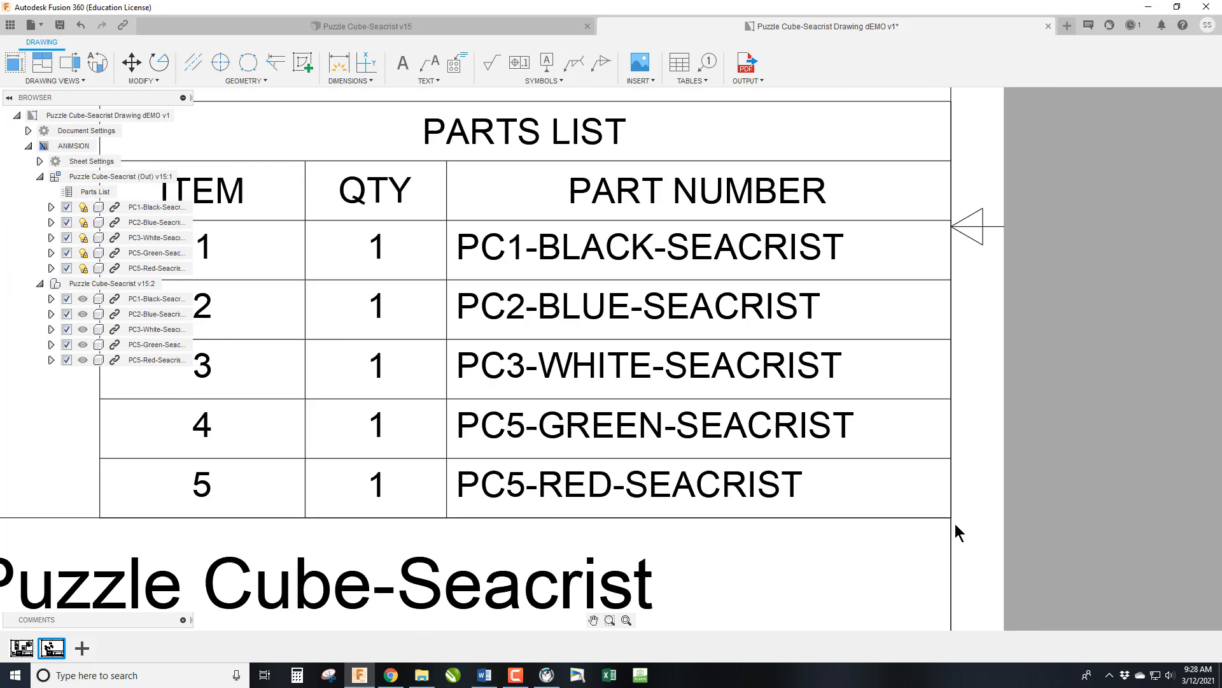
# Move balloon 4 to the upper right of the green piece and attach its leader to that piece's upper edge.
pyautogui.scroll(-8, 955, 525)
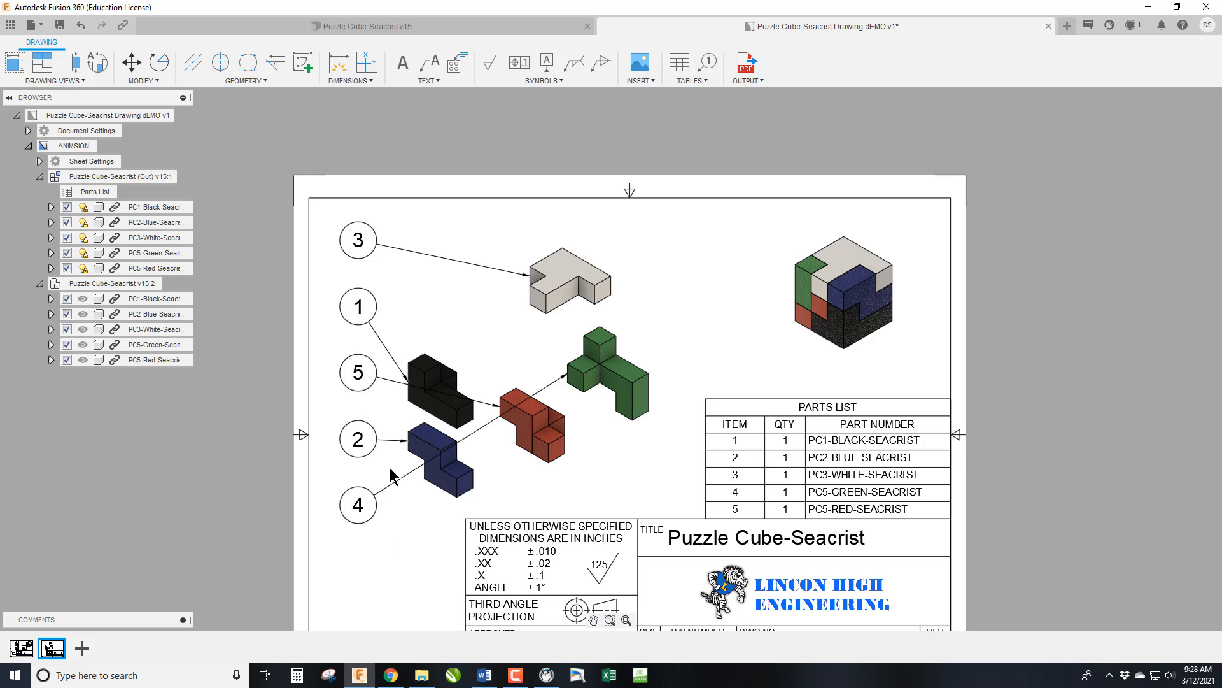
pyautogui.click(359, 508)
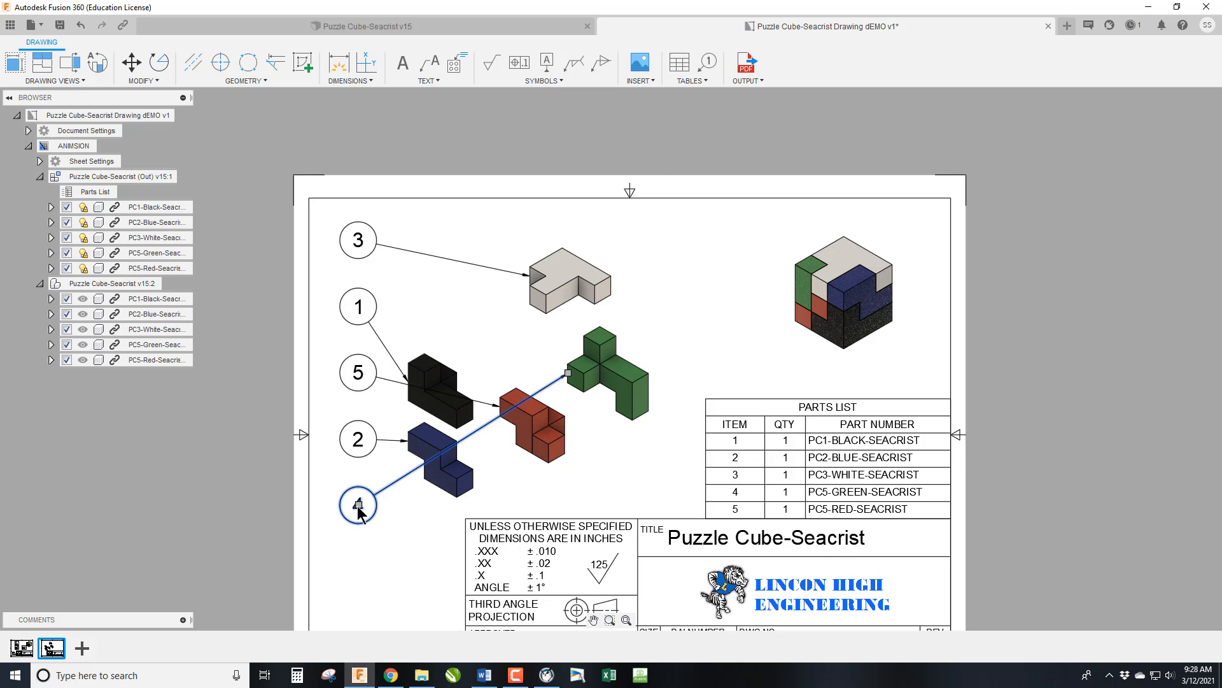
pyautogui.click(359, 505)
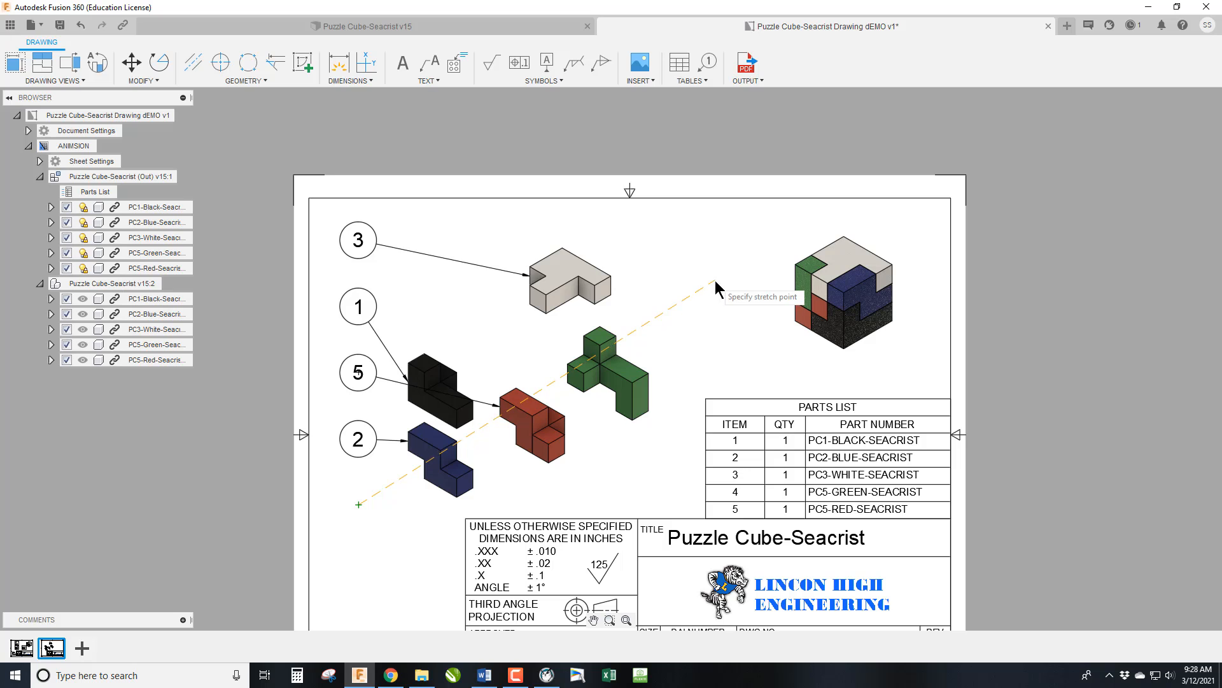
pyautogui.click(715, 282)
pyautogui.click(568, 373)
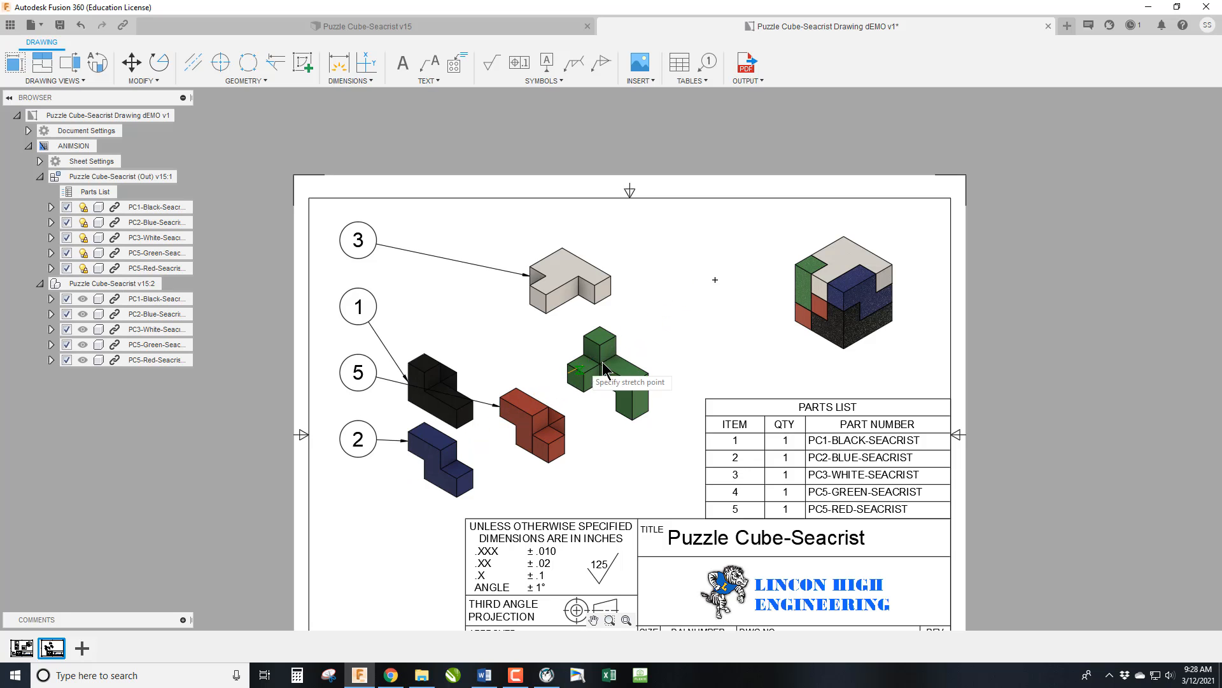
pyautogui.click(634, 366)
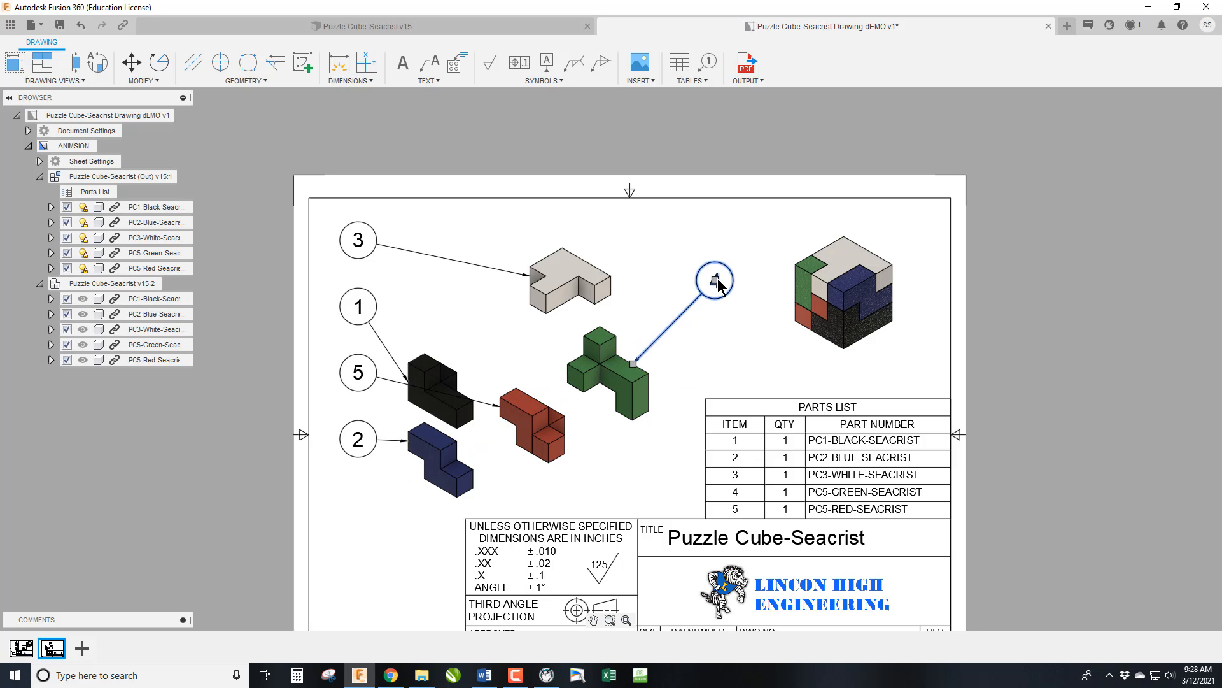
pyautogui.click(715, 281)
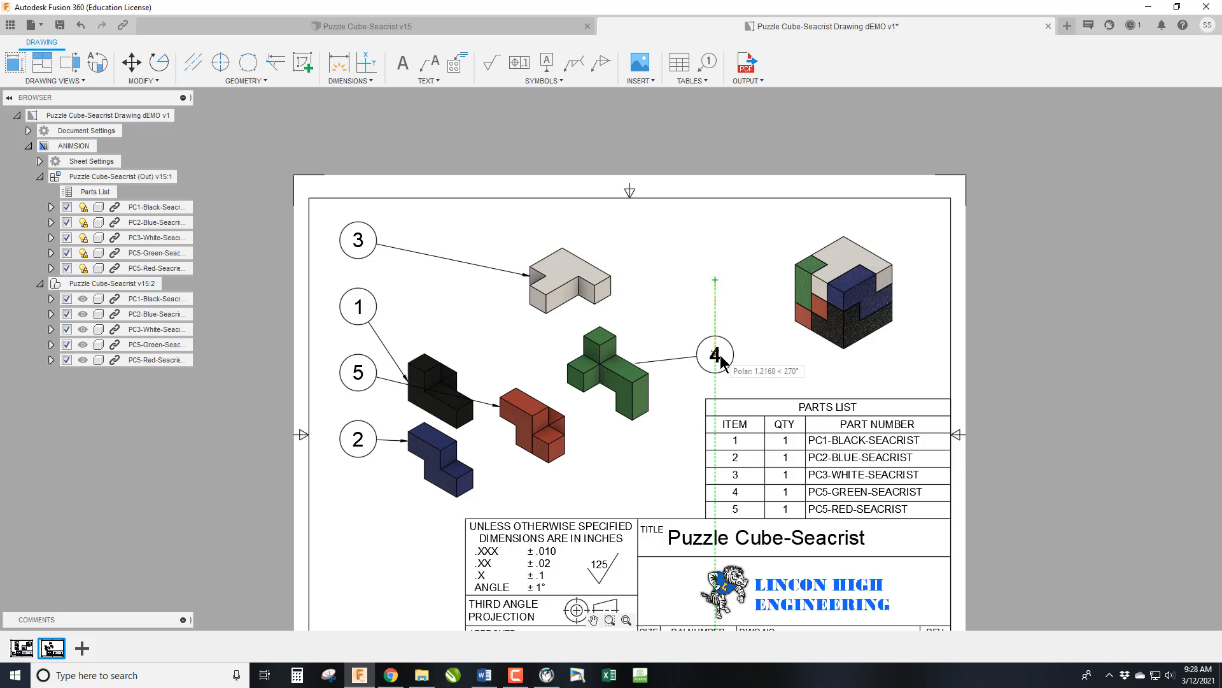
pyautogui.click(716, 294)
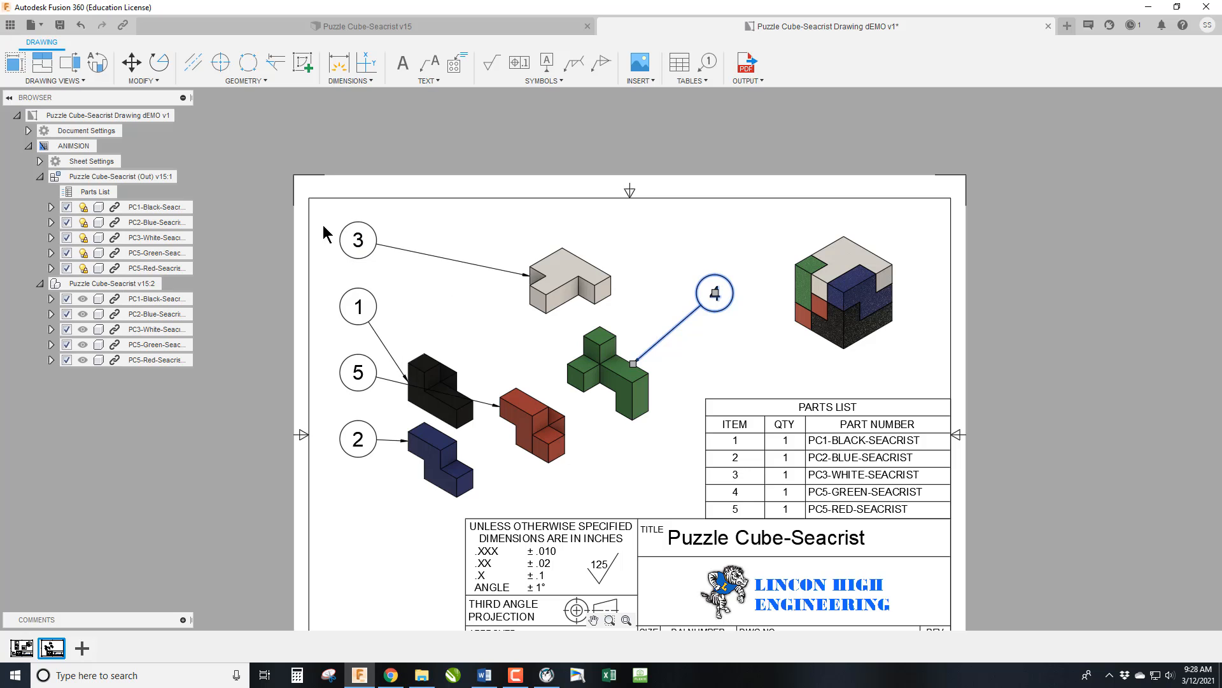
# Move balloon 3 closer to the white piece, just off its left side.
pyautogui.click(358, 240)
pyautogui.click(358, 240)
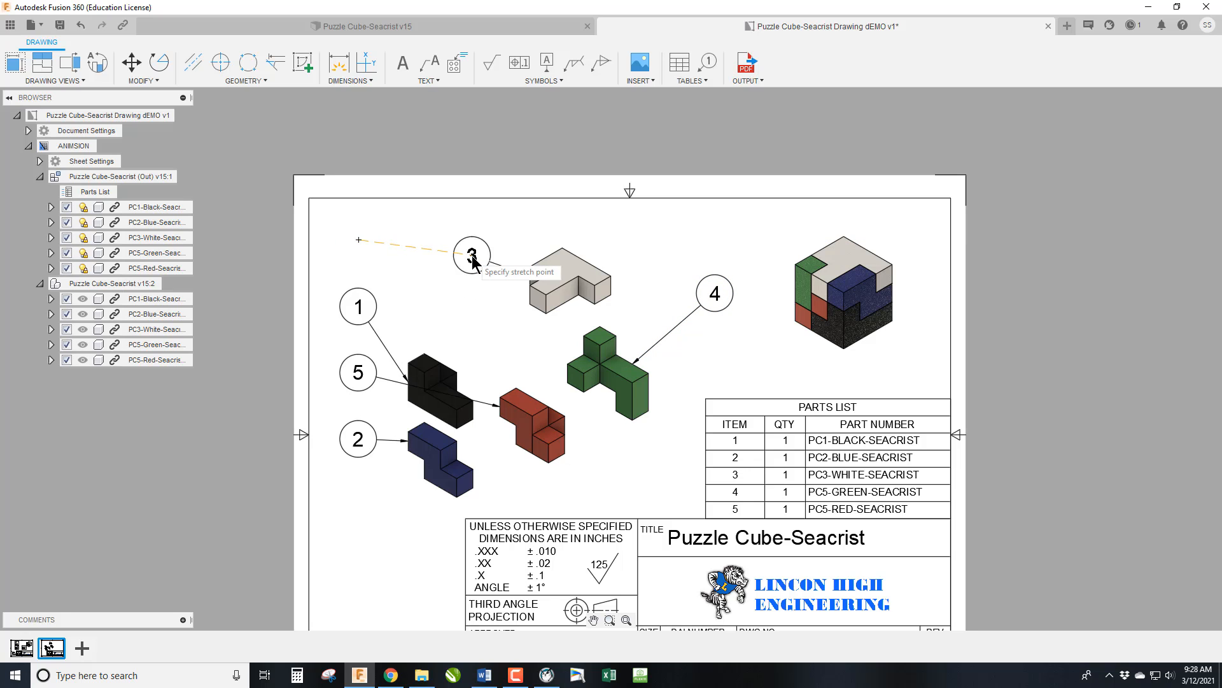
pyautogui.click(472, 257)
# Move balloon 5 to the lower right of the red piece and attach its leader to that piece's lower right edge.
pyautogui.click(355, 375)
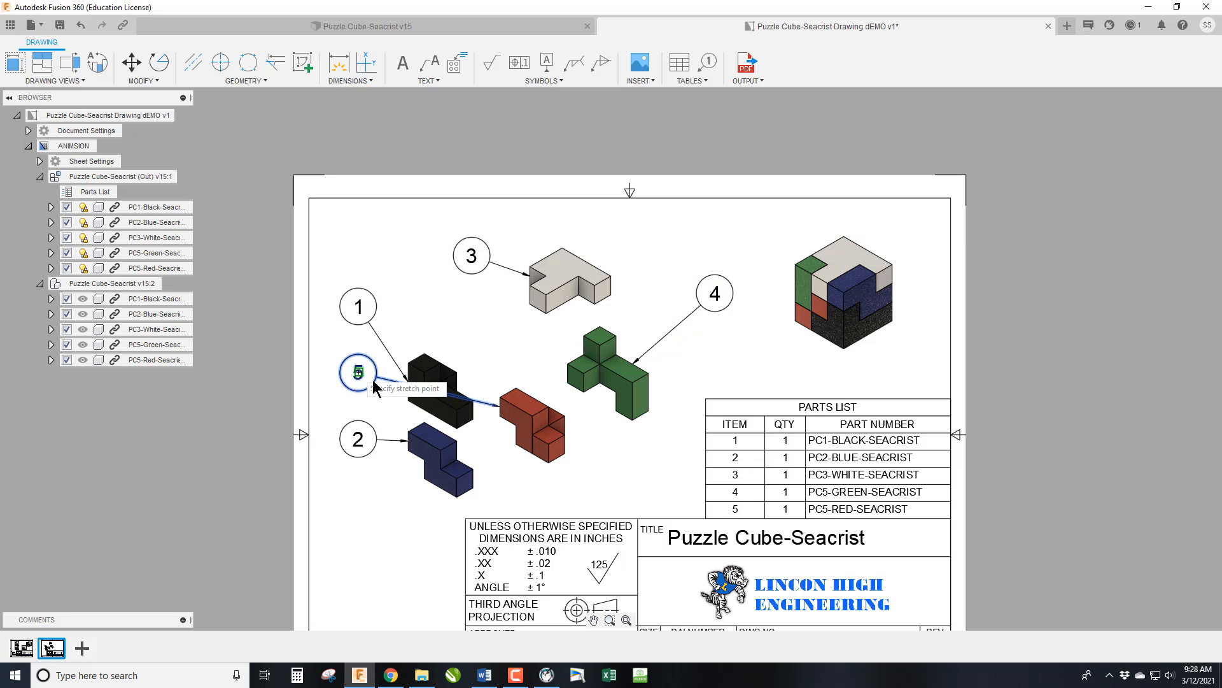
pyautogui.click(650, 482)
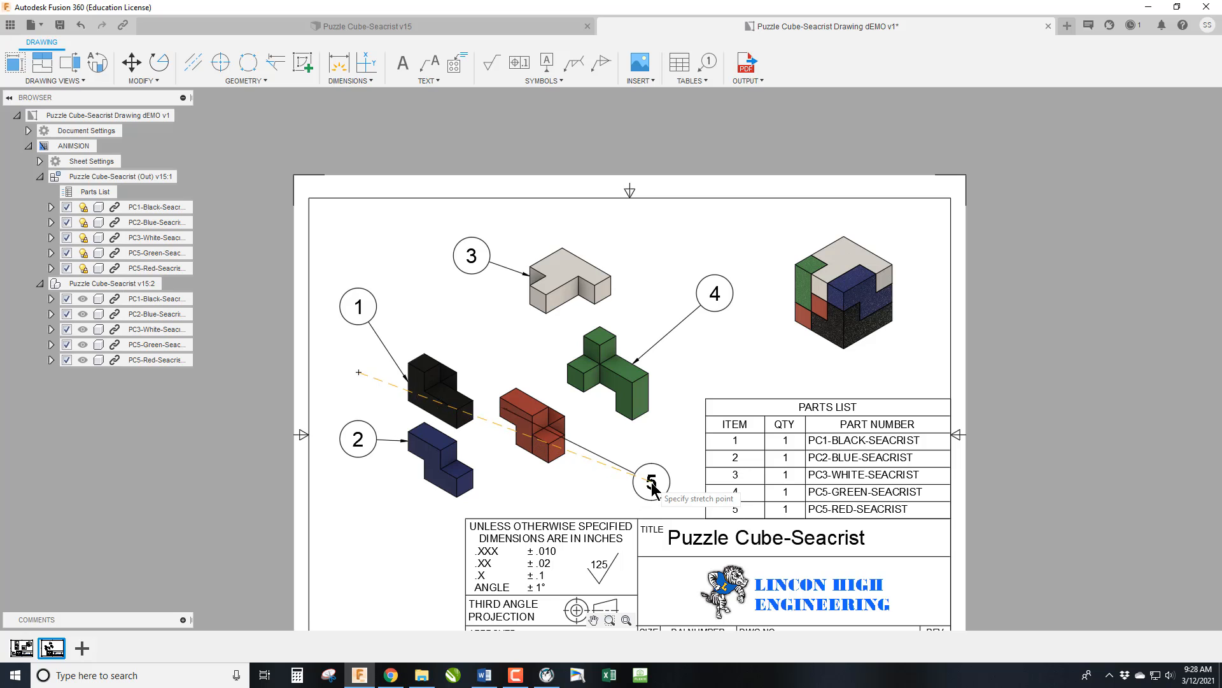
pyautogui.click(500, 407)
pyautogui.click(557, 457)
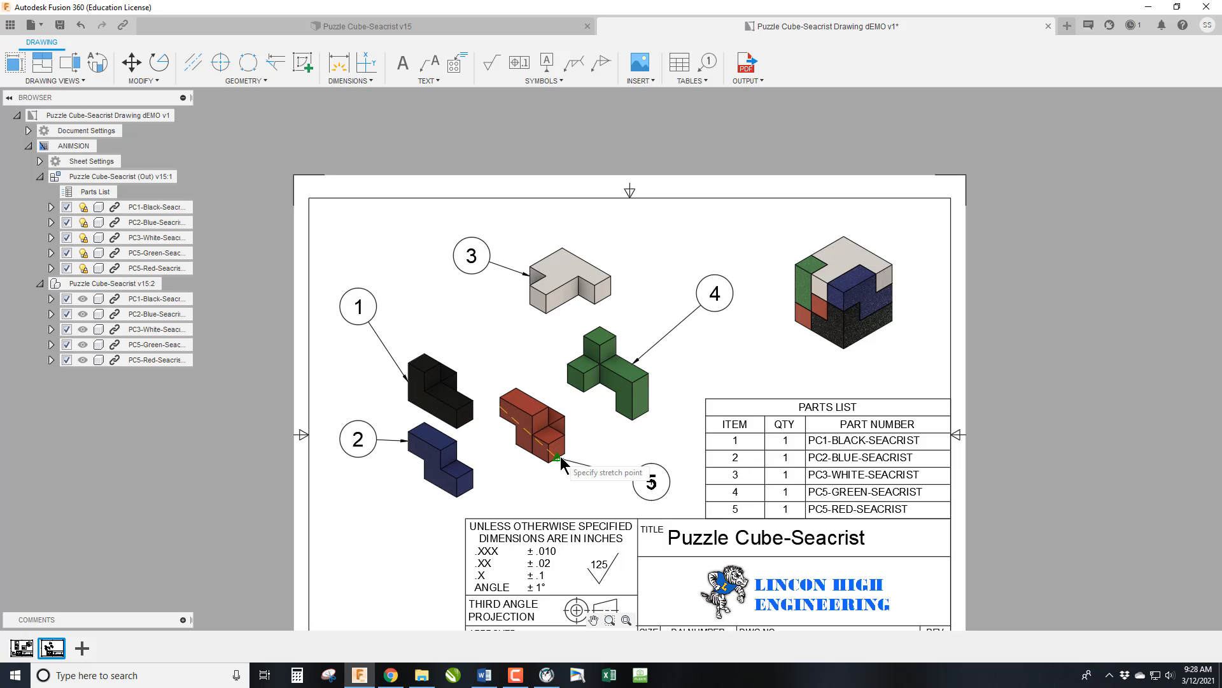
pyautogui.click(599, 454)
# Reattach balloon 1's leader to the upper left edge of the black piece.
pyautogui.click(359, 307)
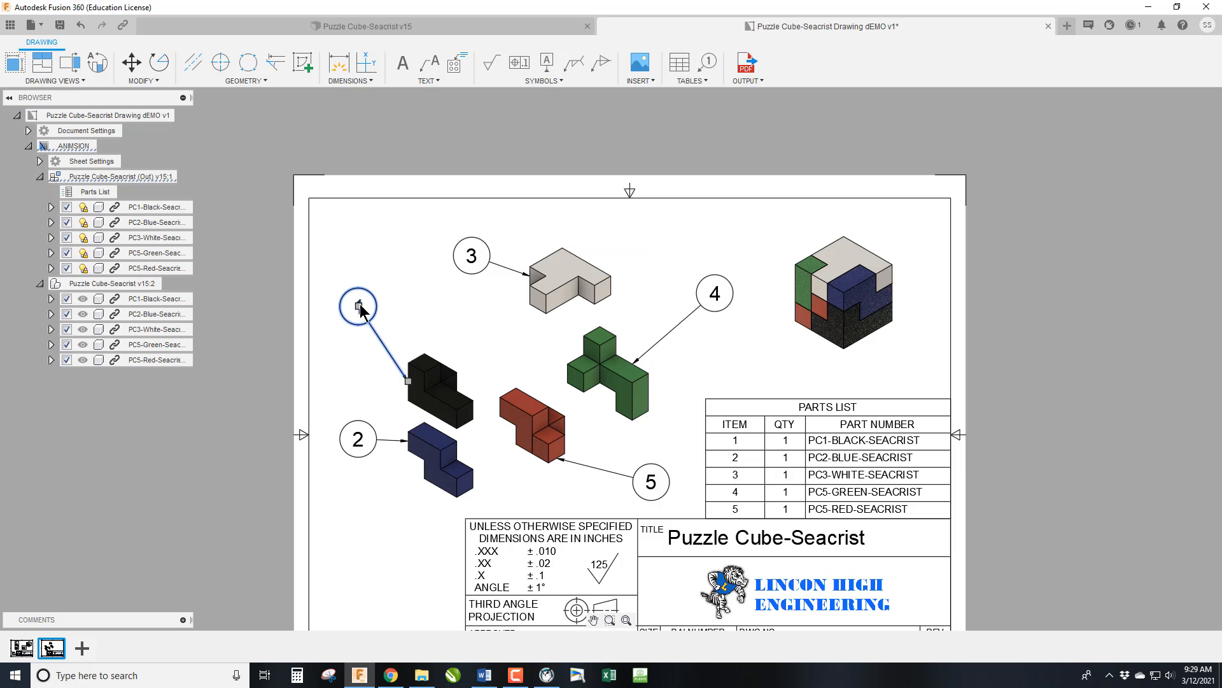
pyautogui.click(408, 381)
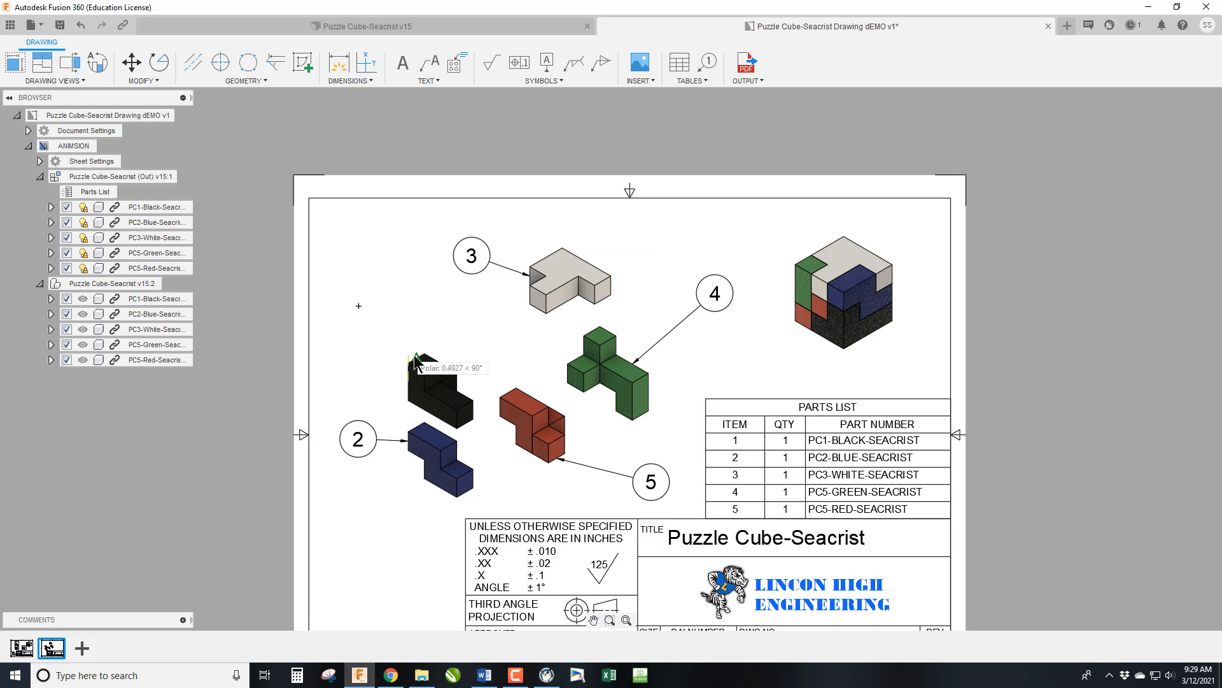
pyautogui.click(418, 360)
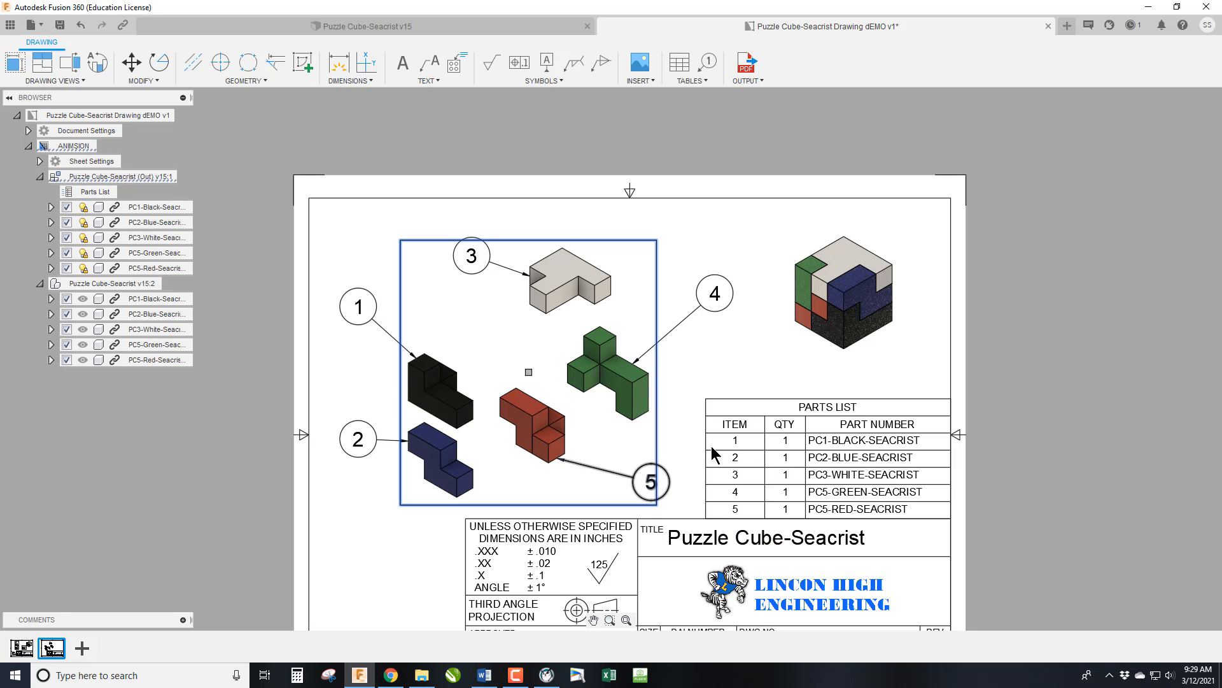
# Save the puzzle cube drawing as a new version.
pyautogui.click(747, 347)
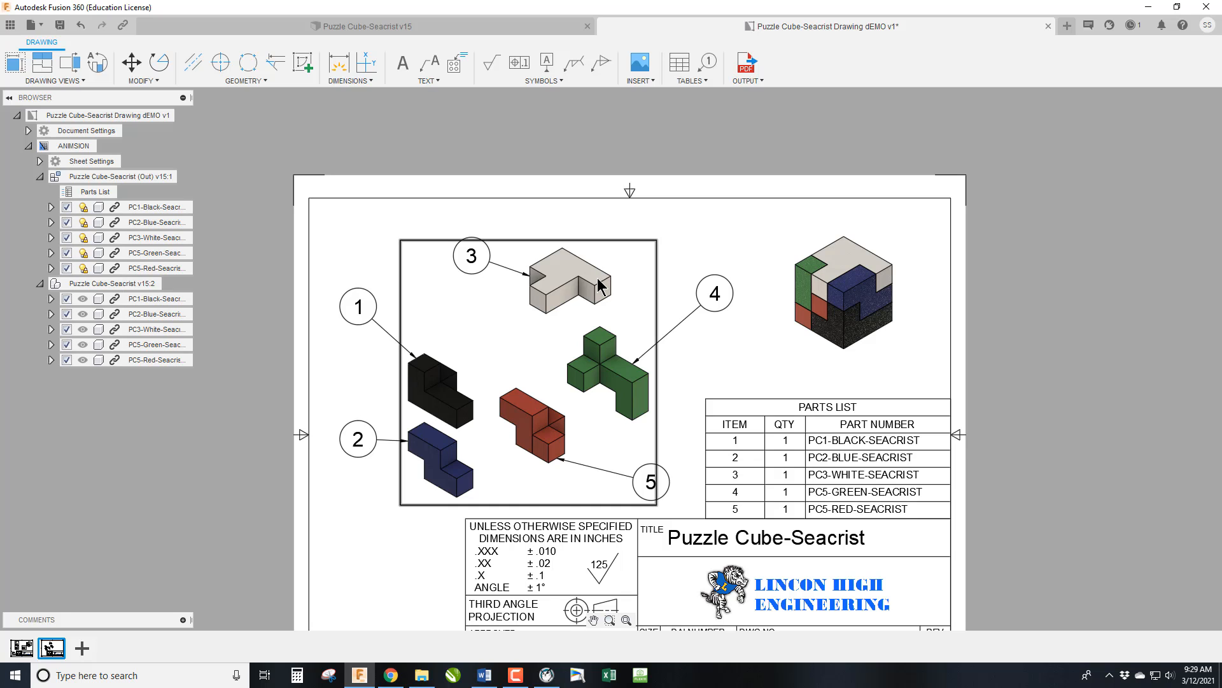
pyautogui.scroll(2, 598, 286)
pyautogui.scroll(-2, 598, 287)
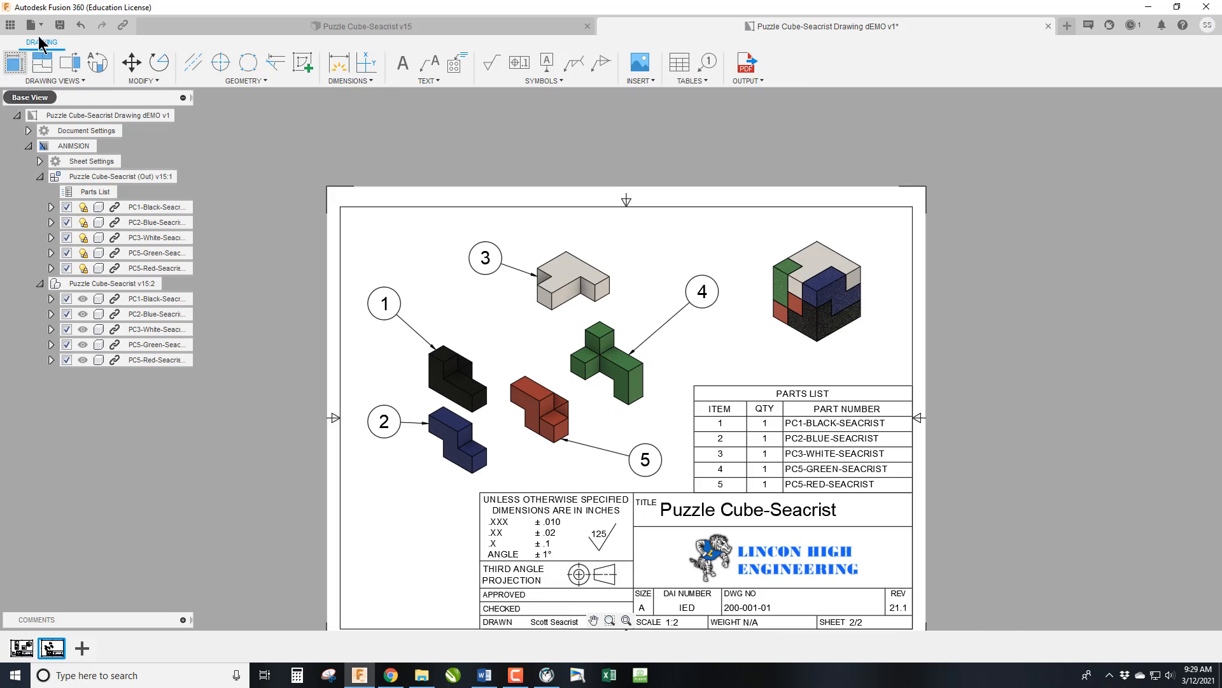
pyautogui.click(59, 25)
pyautogui.click(599, 357)
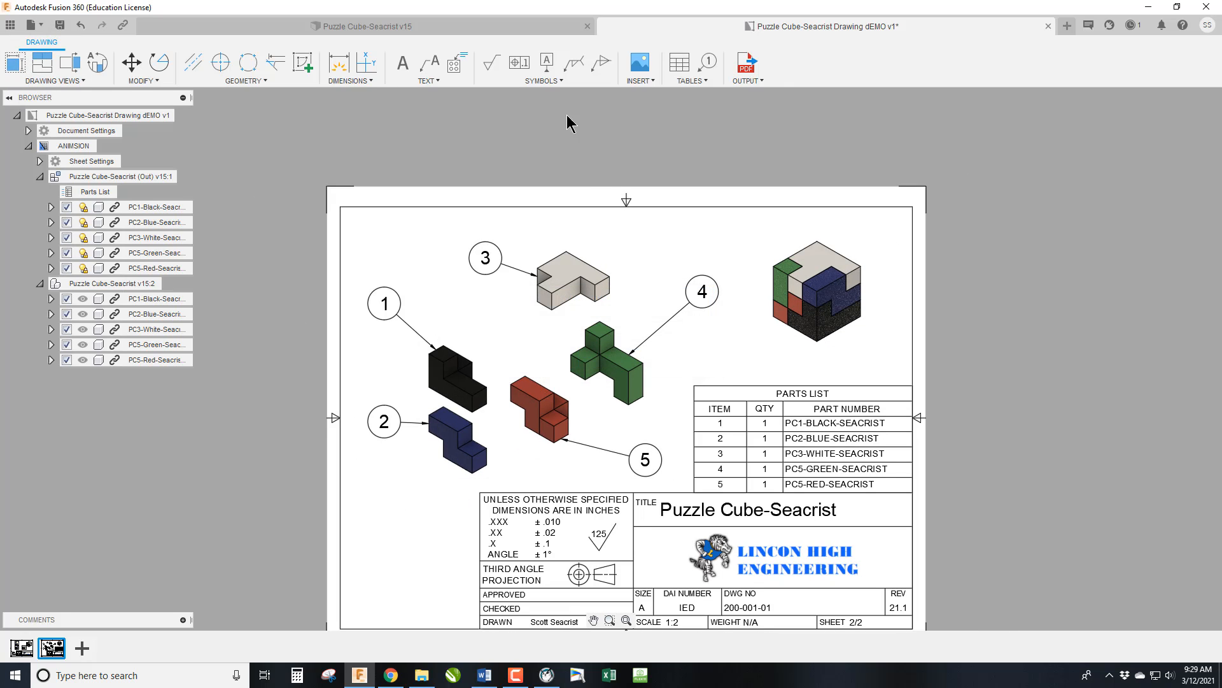
# From the puzzle cube assembly, create a drawing of only the PC1-Black component on a new sheet in the existing drawing.
pyautogui.click(514, 24)
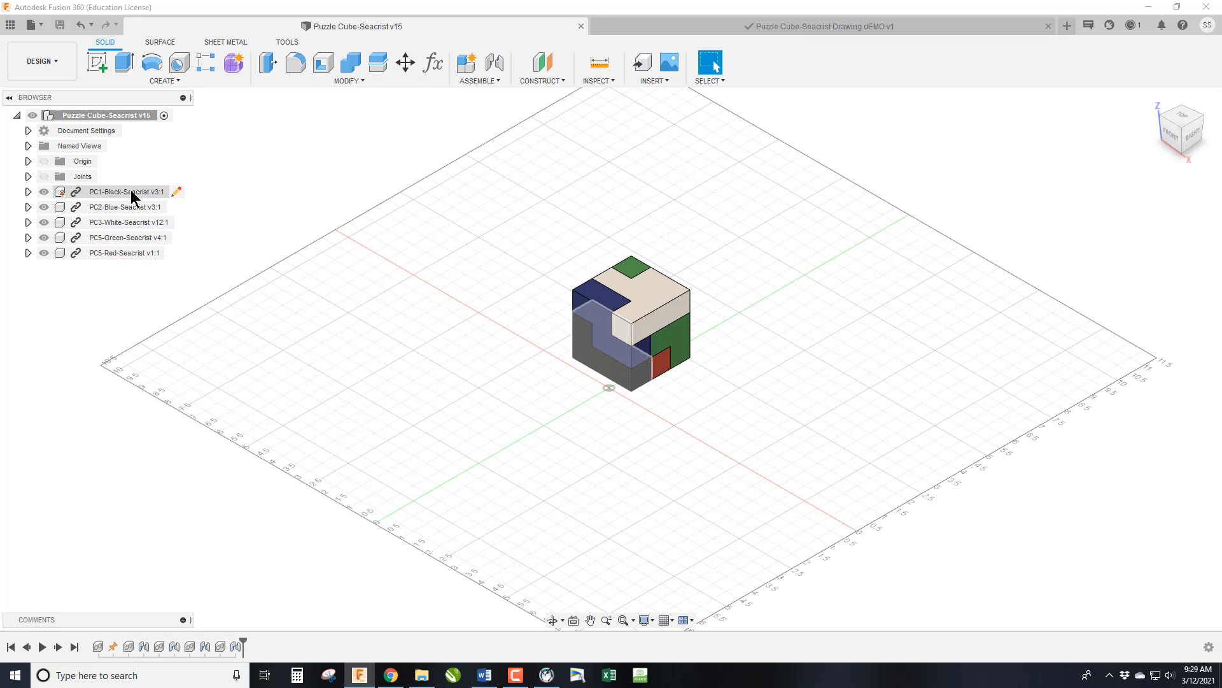
pyautogui.rightClick(131, 190)
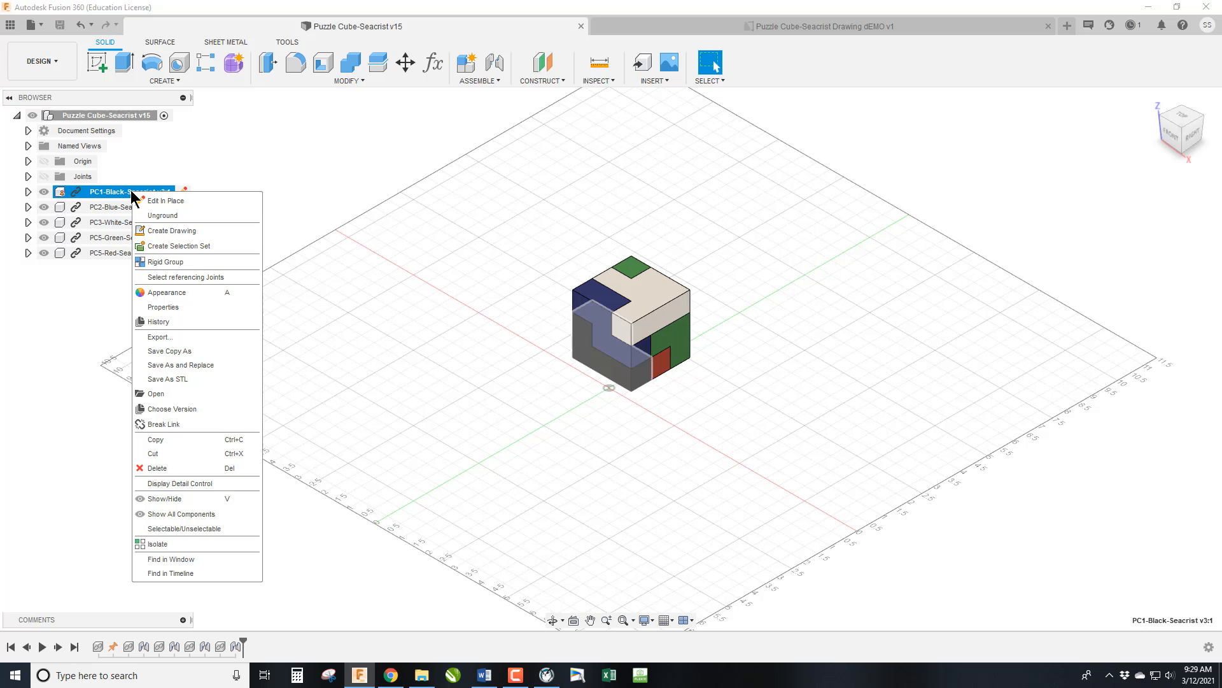
pyautogui.click(181, 231)
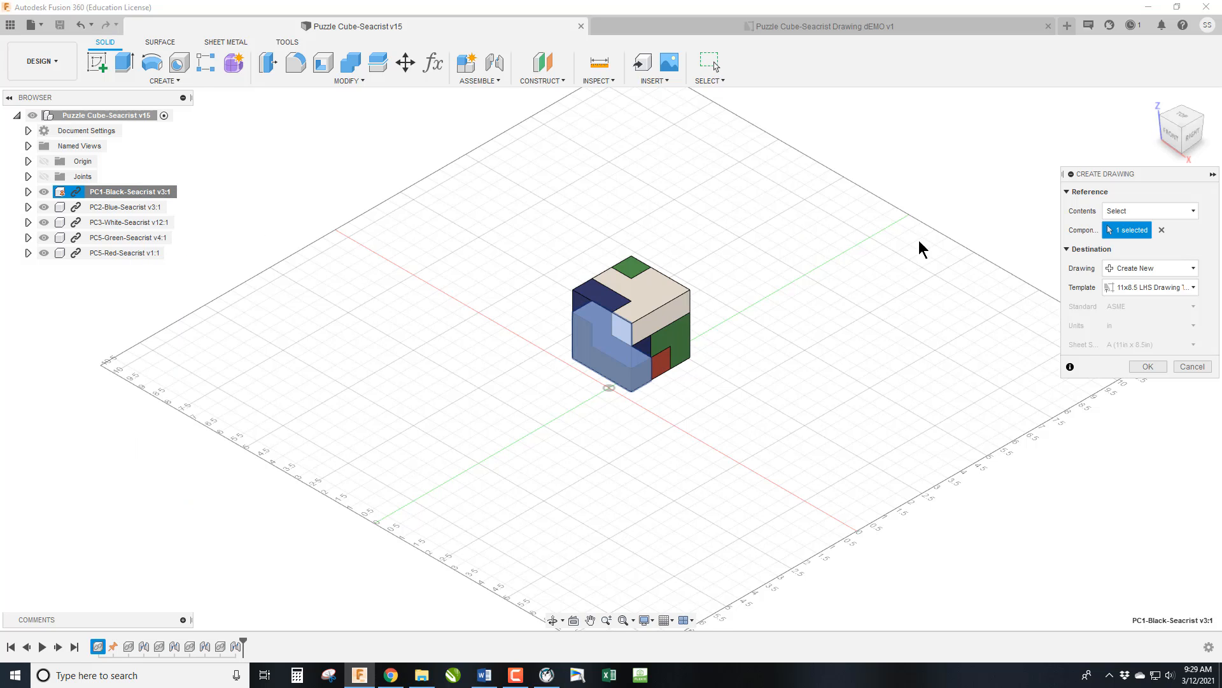
pyautogui.click(1122, 268)
pyautogui.click(1151, 310)
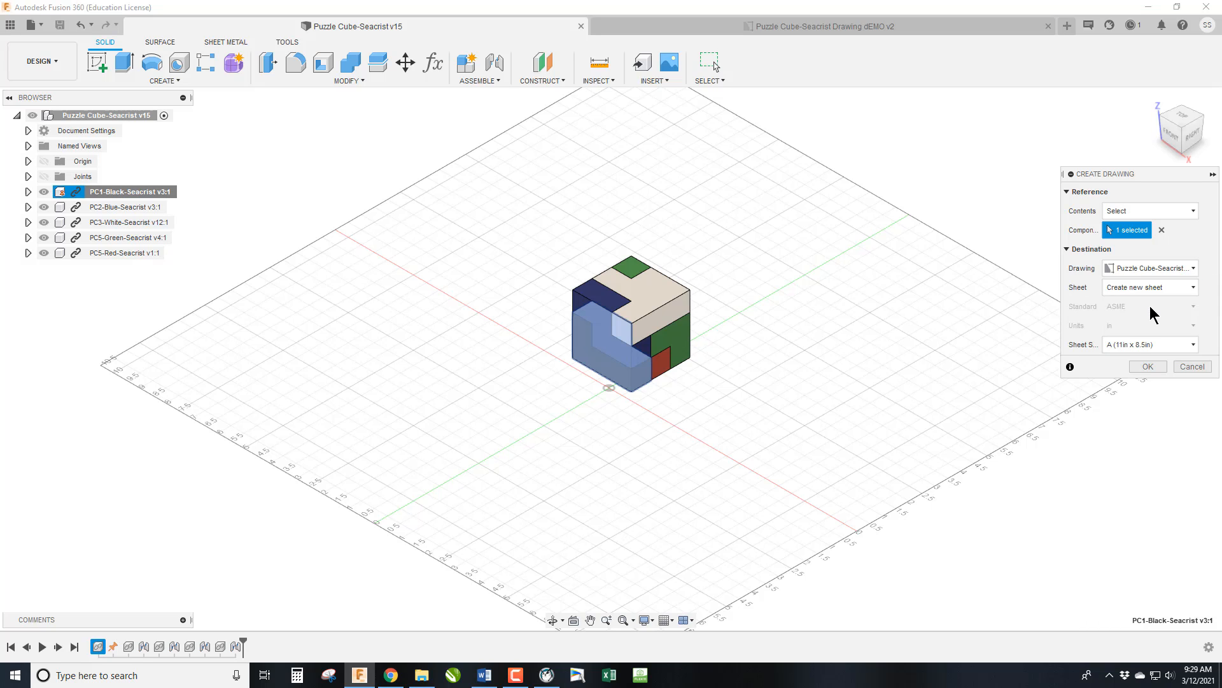
pyautogui.click(1146, 366)
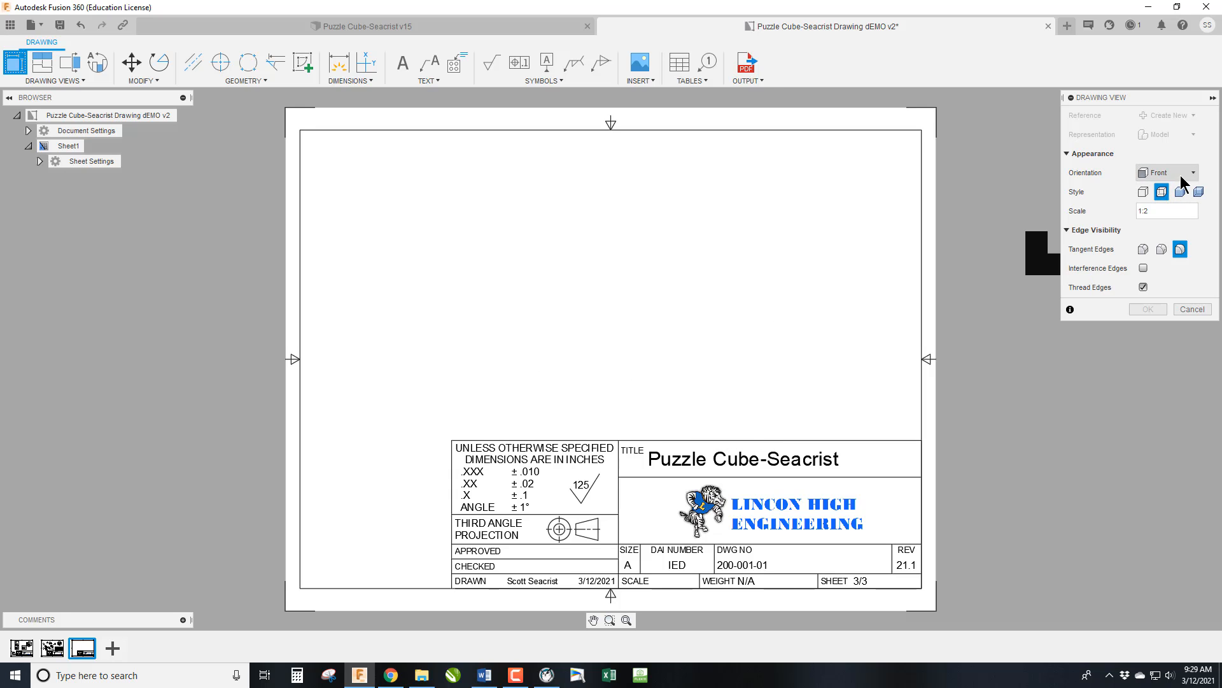
# Place a front base view of the black piece at 3:4 scale in the lower left area above the title block.
pyautogui.click(1153, 211)
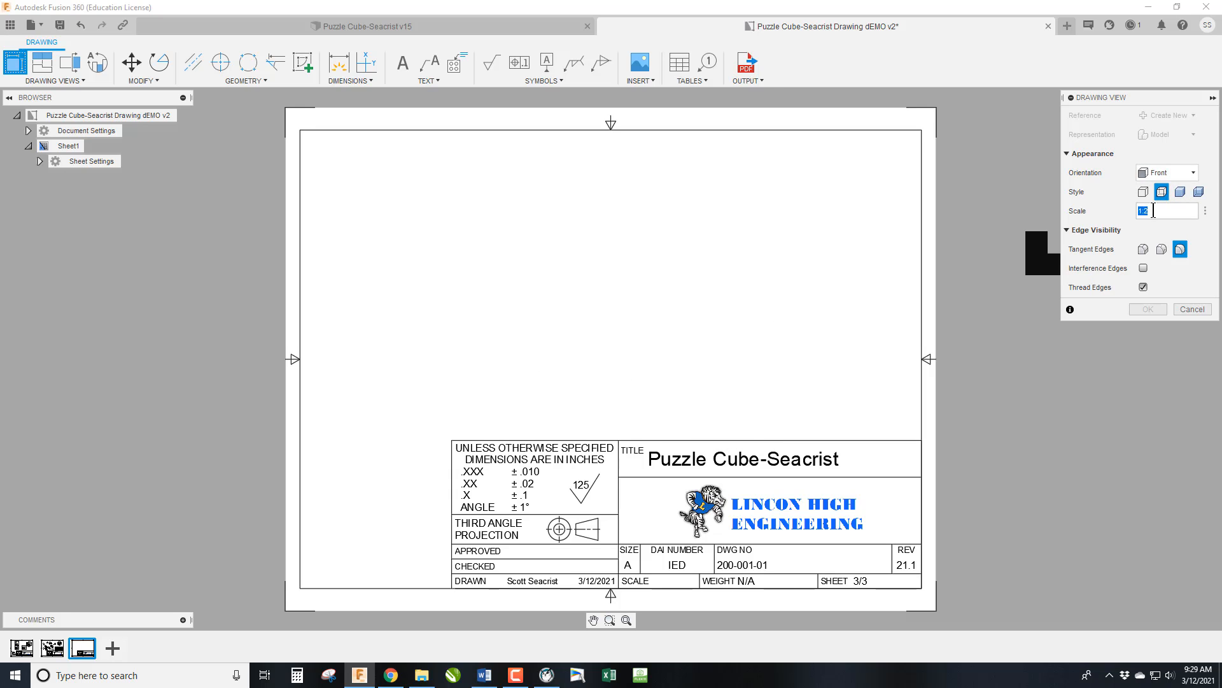
pyautogui.write('3:4')
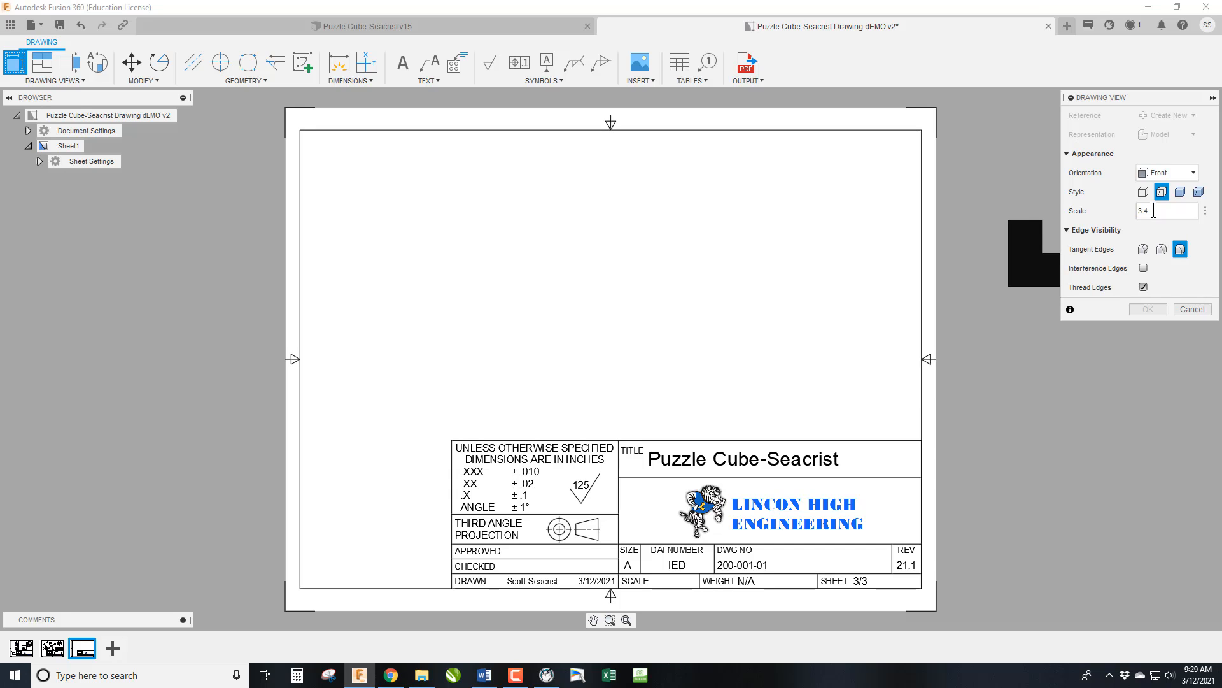
pyautogui.click(467, 347)
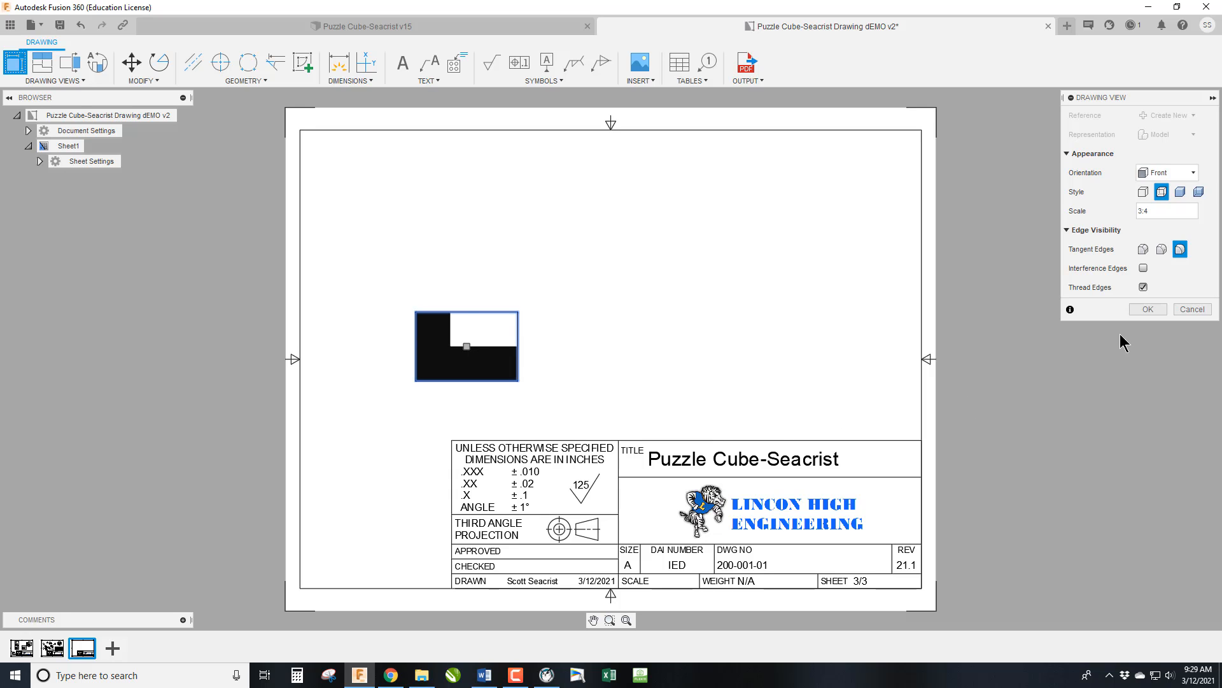
pyautogui.click(1149, 309)
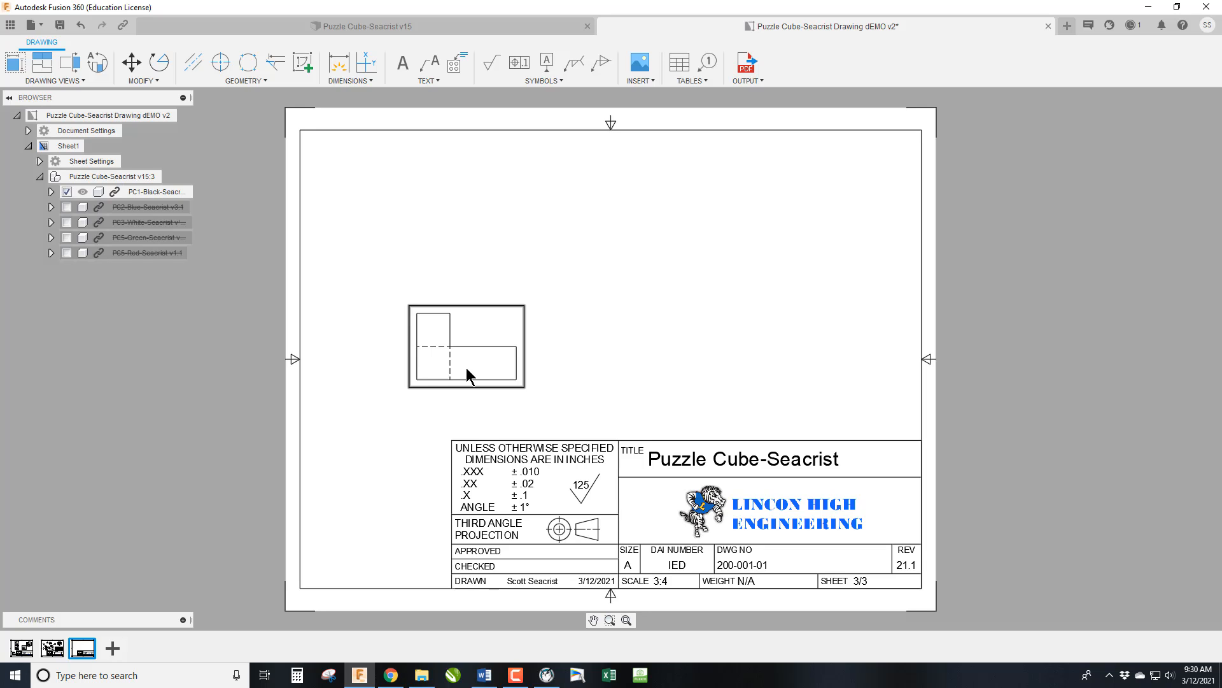
# Change the black piece's base view orientation to the named view TOP.
pyautogui.click(472, 331)
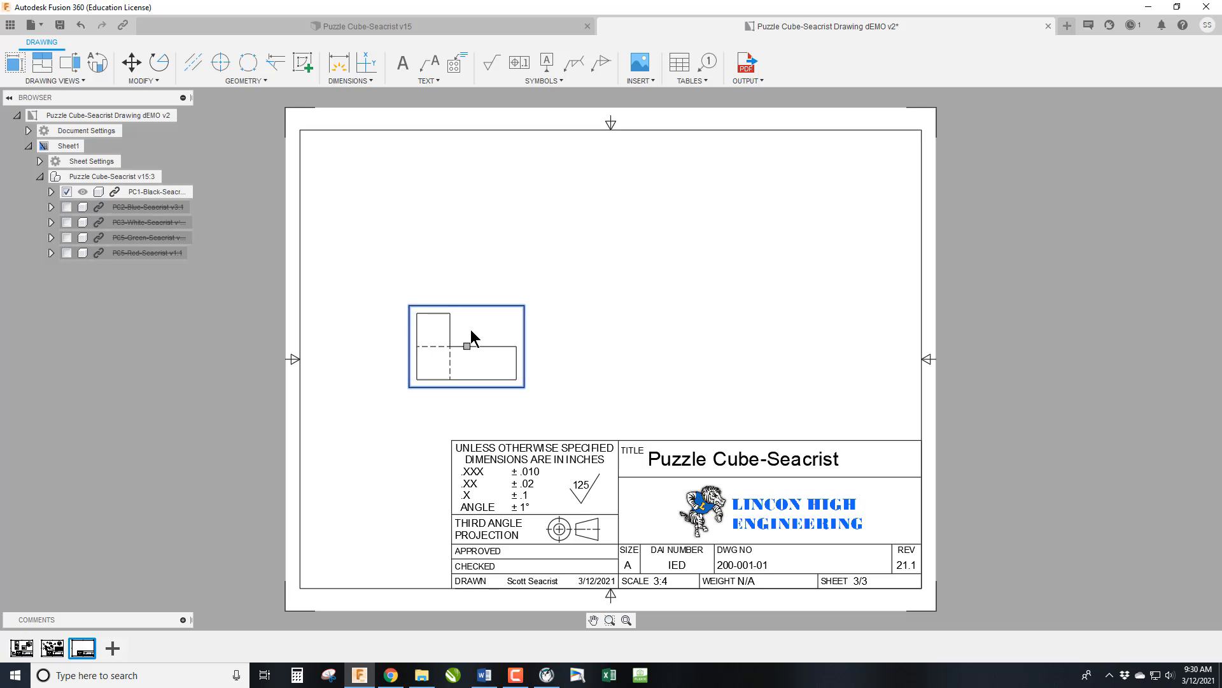
pyautogui.doubleClick(471, 330)
pyautogui.click(1167, 135)
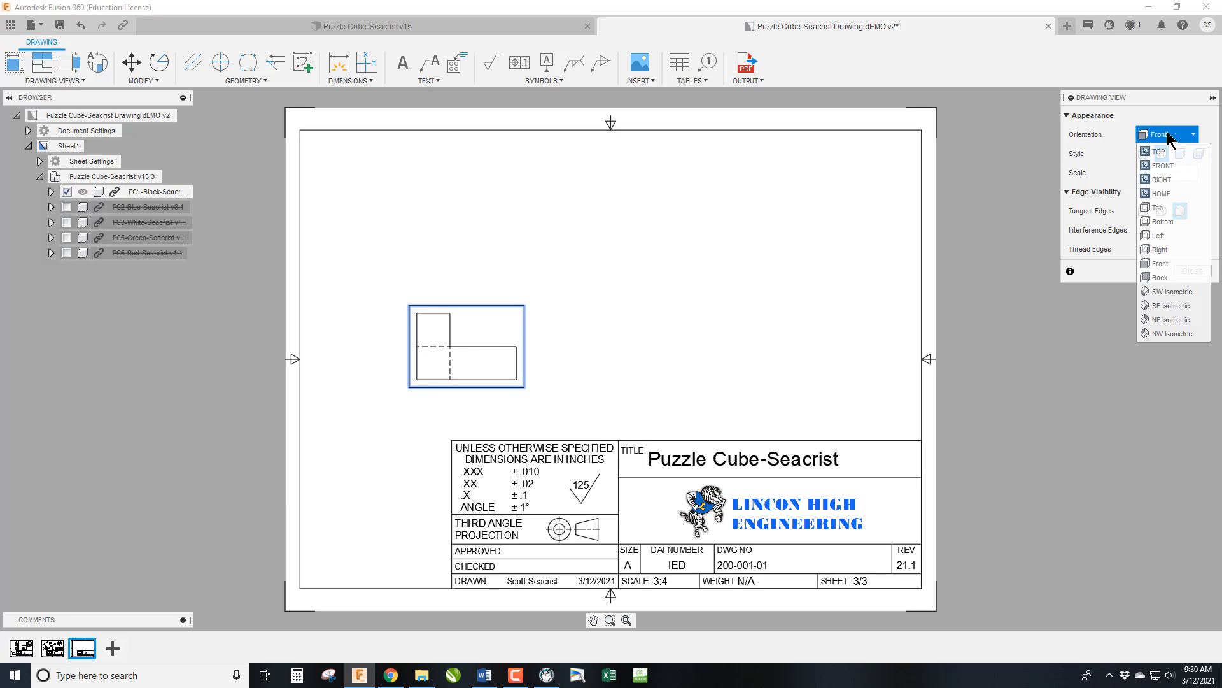
pyautogui.click(1175, 150)
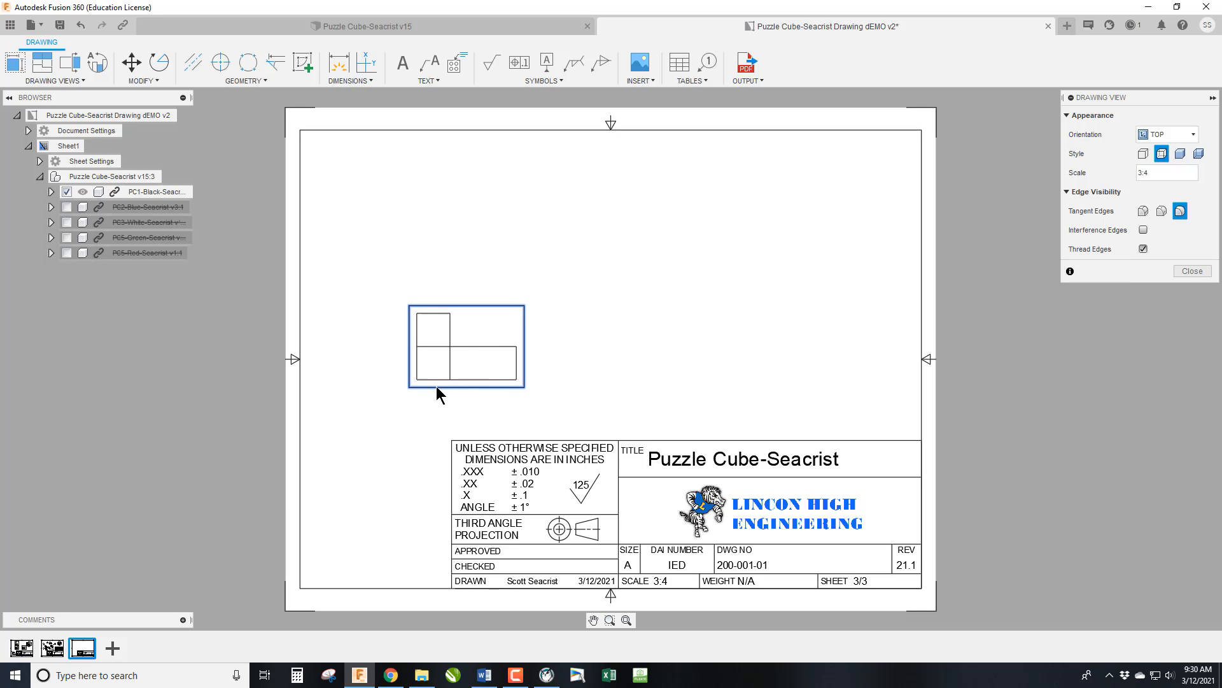
pyautogui.click(1191, 272)
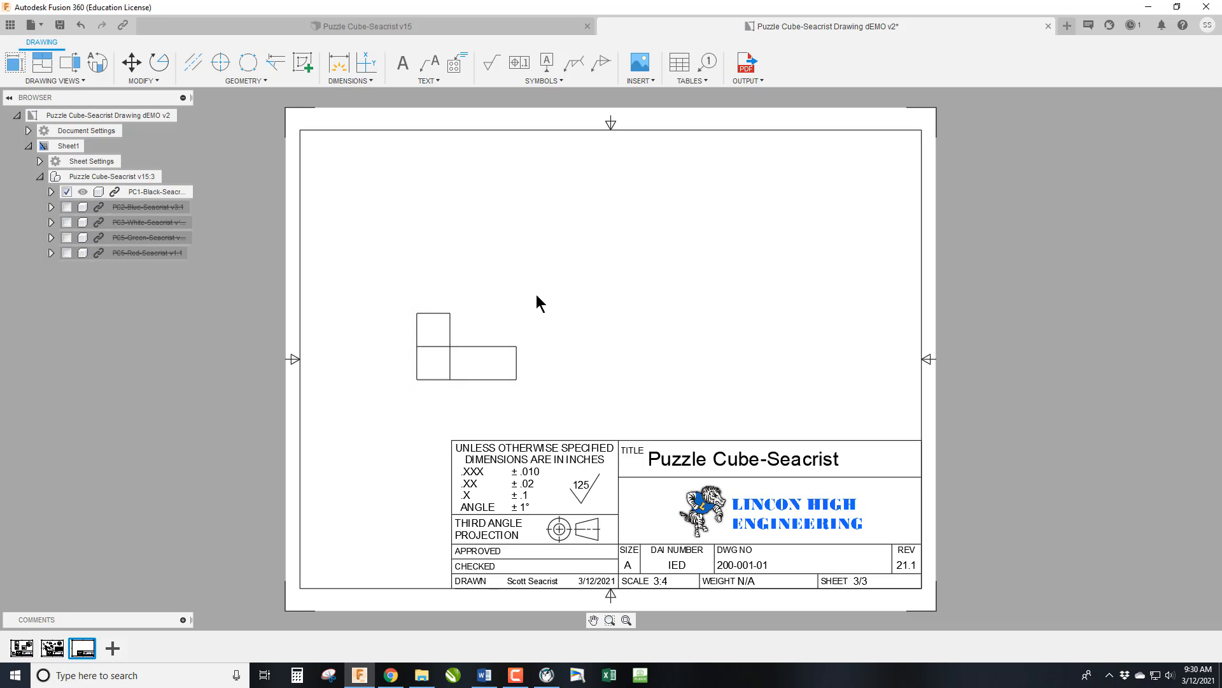
# Project views above, to the right and isometrically at the upper right from the base view, with the isometric view in shaded style.
pyautogui.click(41, 62)
pyautogui.click(516, 381)
pyautogui.click(473, 220)
pyautogui.click(708, 344)
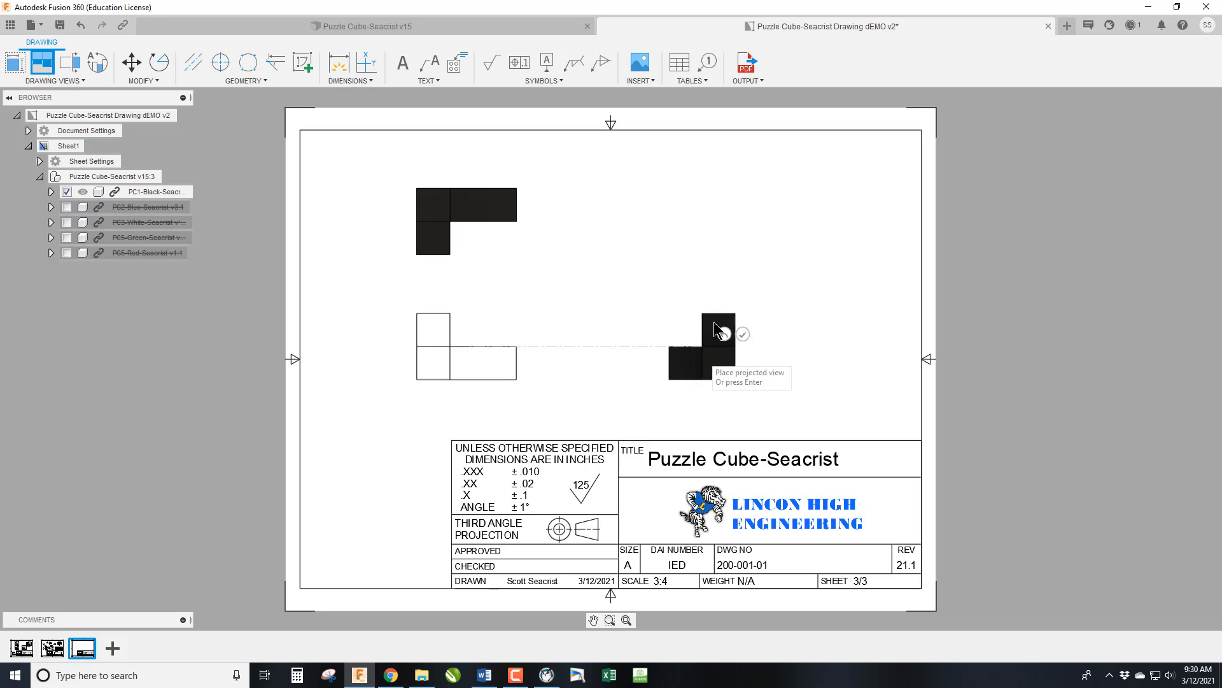
pyautogui.click(836, 223)
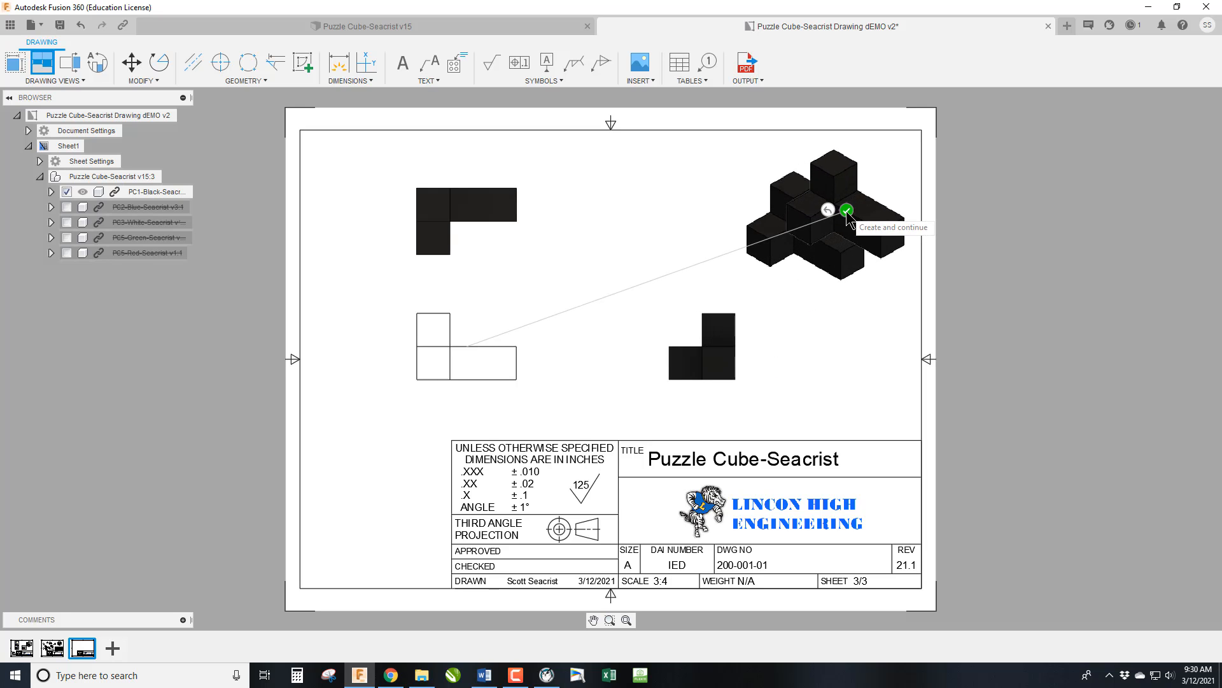
pyautogui.click(846, 210)
pyautogui.doubleClick(826, 264)
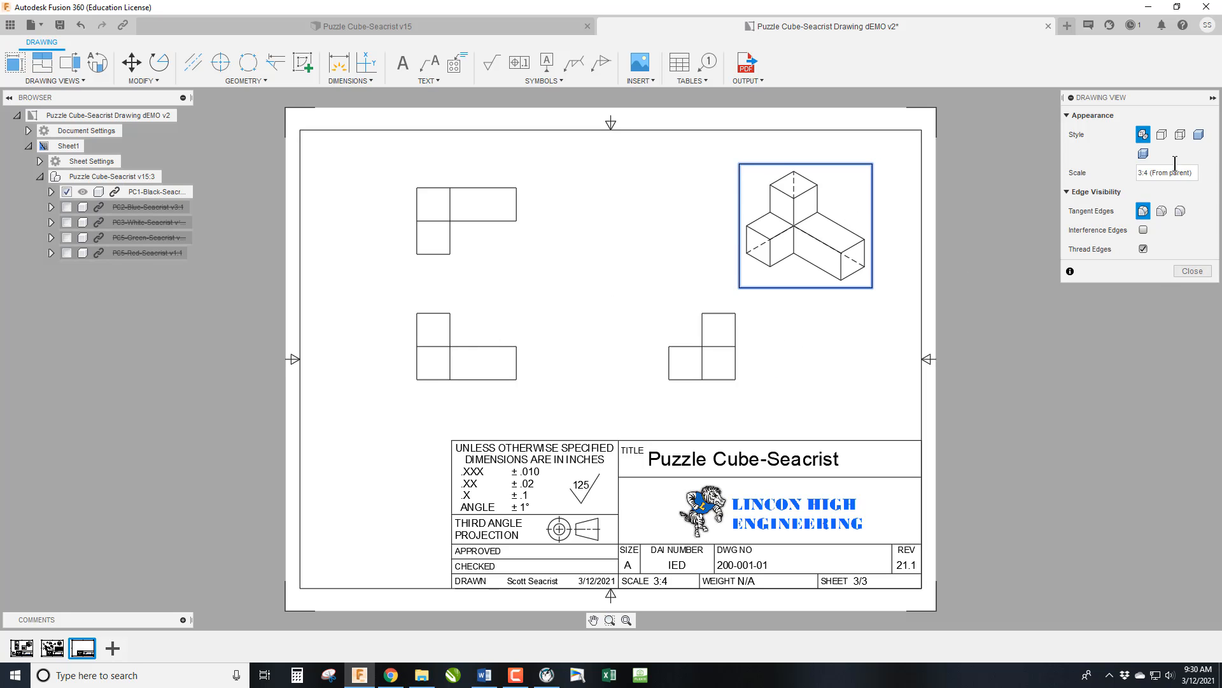
pyautogui.click(1191, 273)
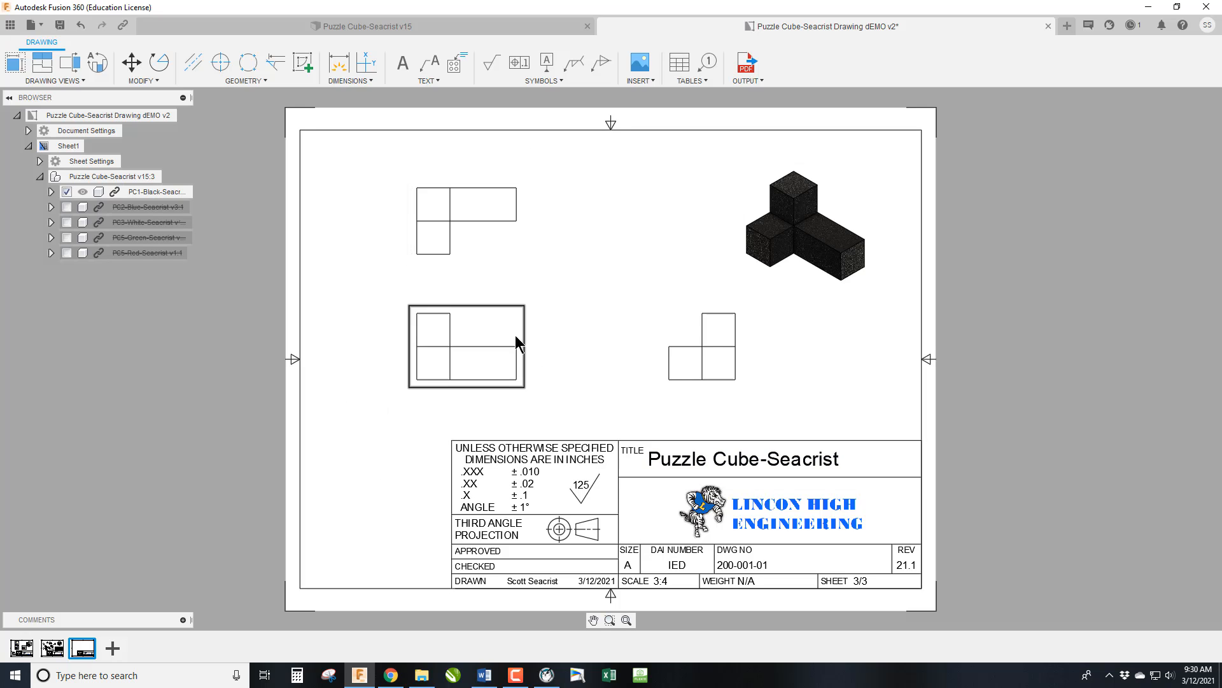
# Try to change the last digit of the title block's drawing number to 2.
pyautogui.doubleClick(761, 564)
pyautogui.click(763, 459)
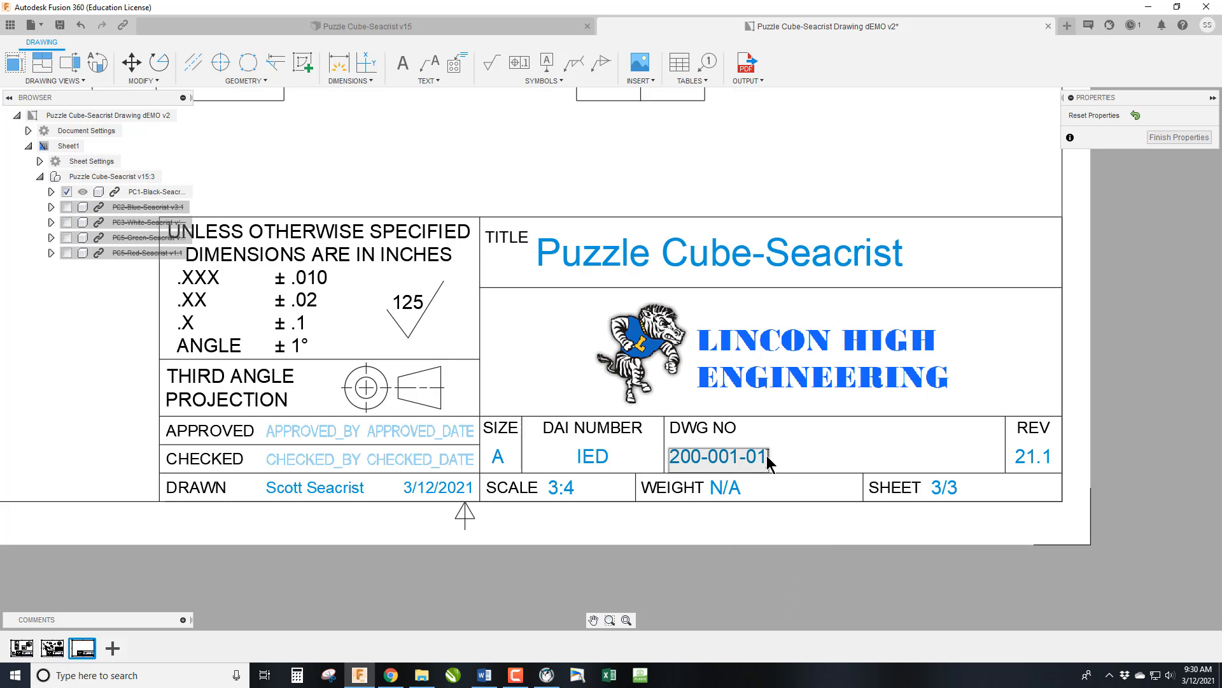
pyautogui.press('BackSpace')
pyautogui.write('2')
pyautogui.click(1168, 139)
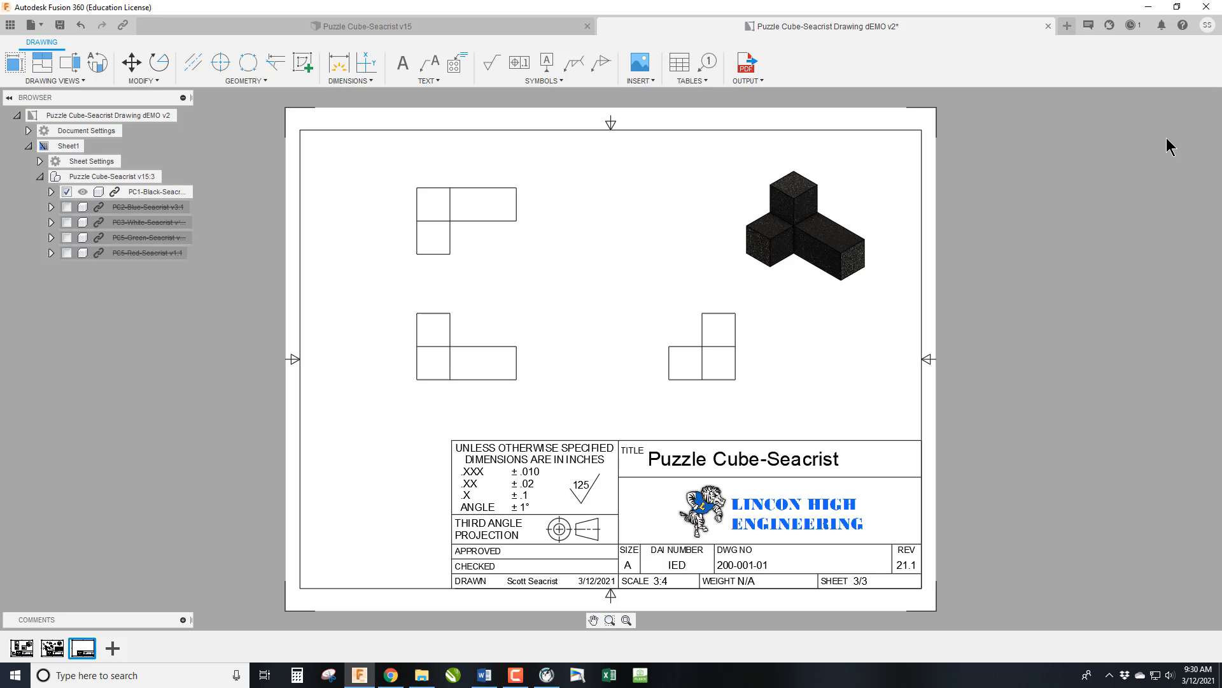
# Set the DWG NO in the title block of sheet 3 to 200-001-02.
pyautogui.doubleClick(763, 567)
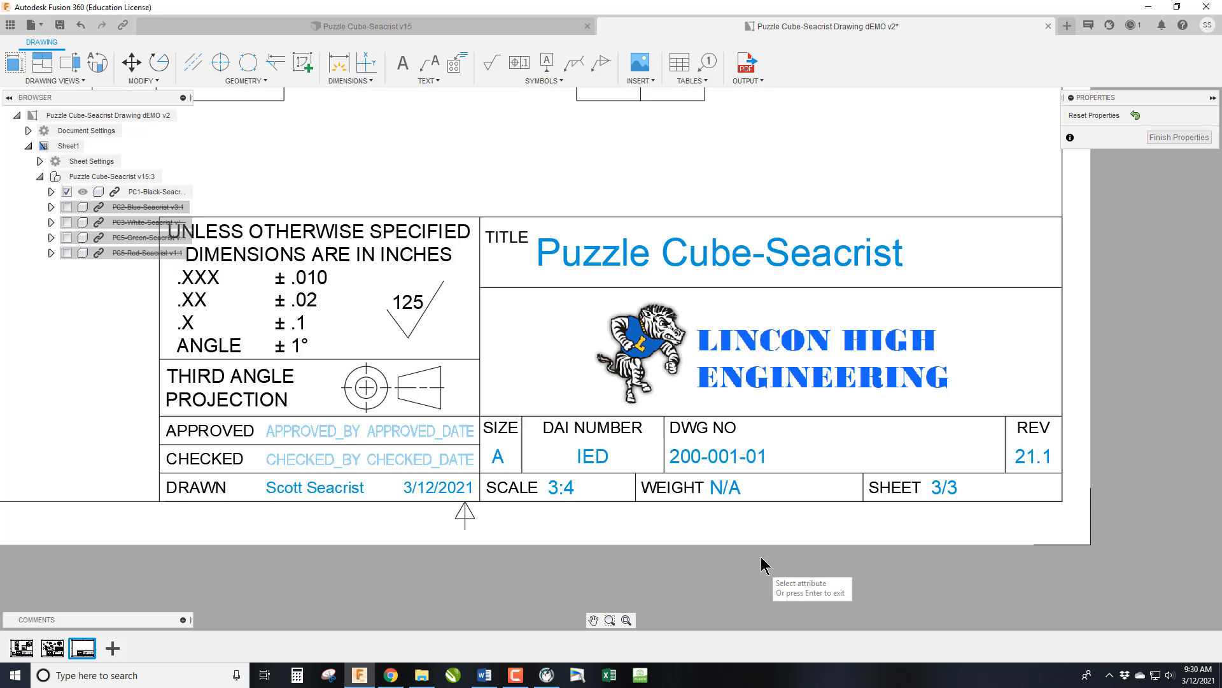
pyautogui.click(768, 460)
pyautogui.click(768, 457)
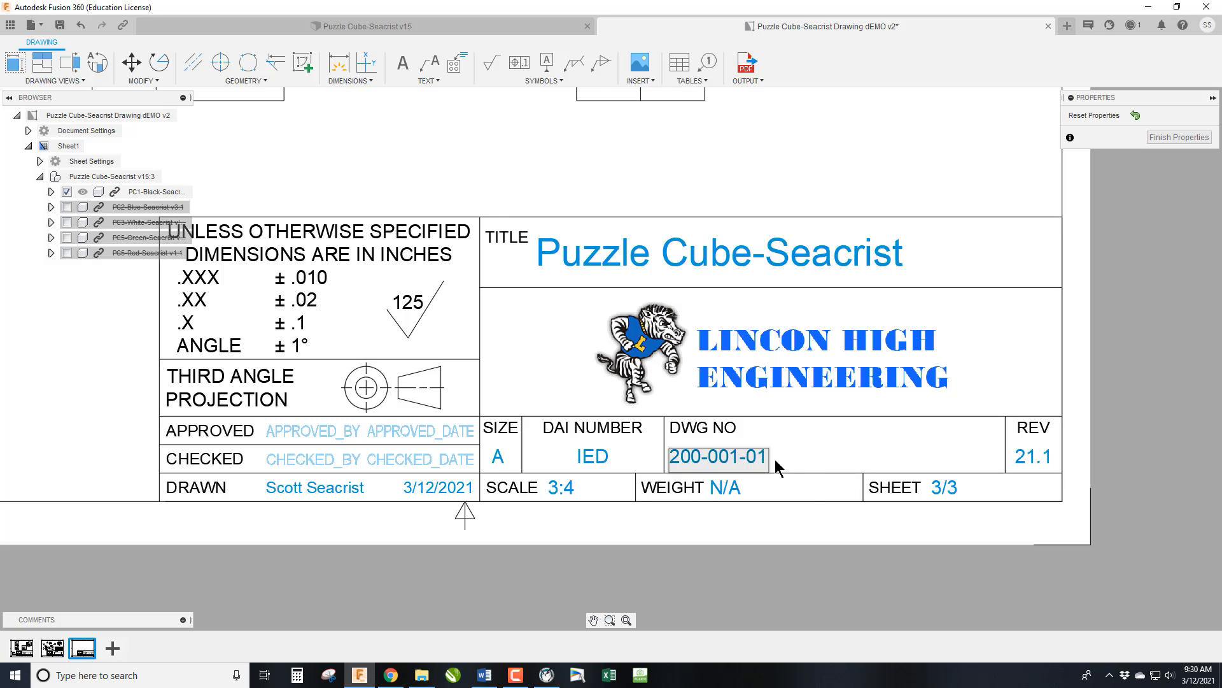
pyautogui.press('BackSpace')
pyautogui.write('2')
pyautogui.click(812, 475)
pyautogui.click(1175, 139)
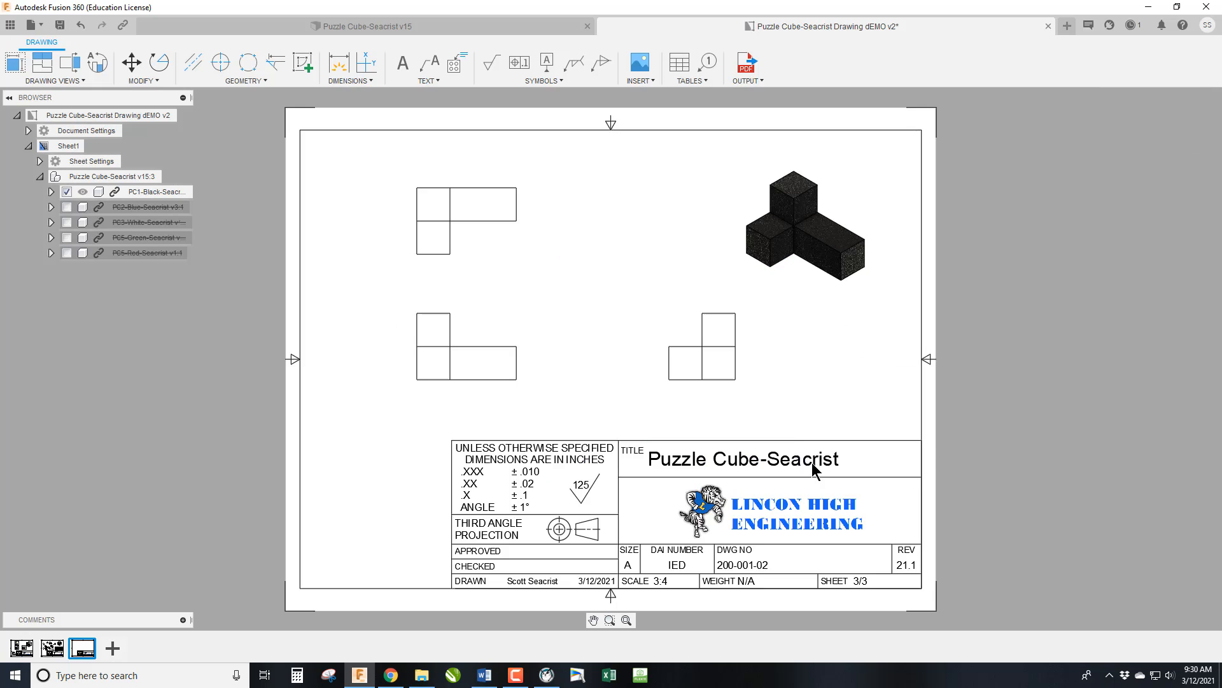
# Copy the NOTES block from sheet 1 to the black piece's sheet, left of the title block, and nudge it slightly down.
pyautogui.click(22, 650)
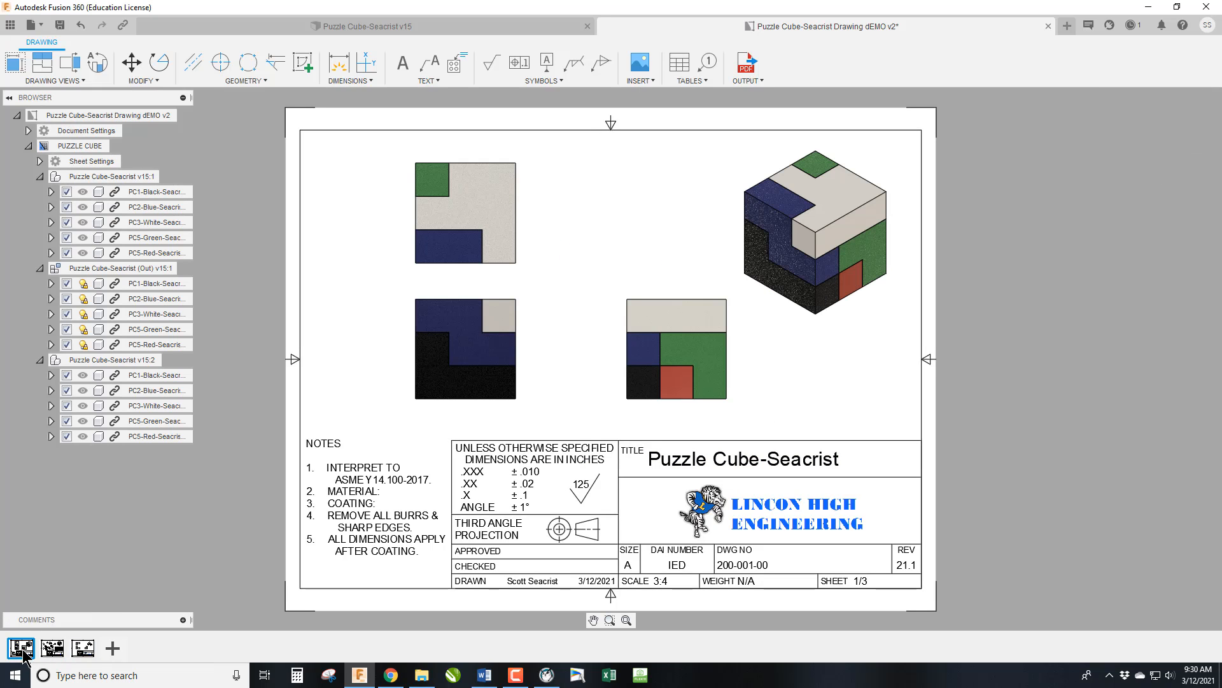
pyautogui.click(364, 486)
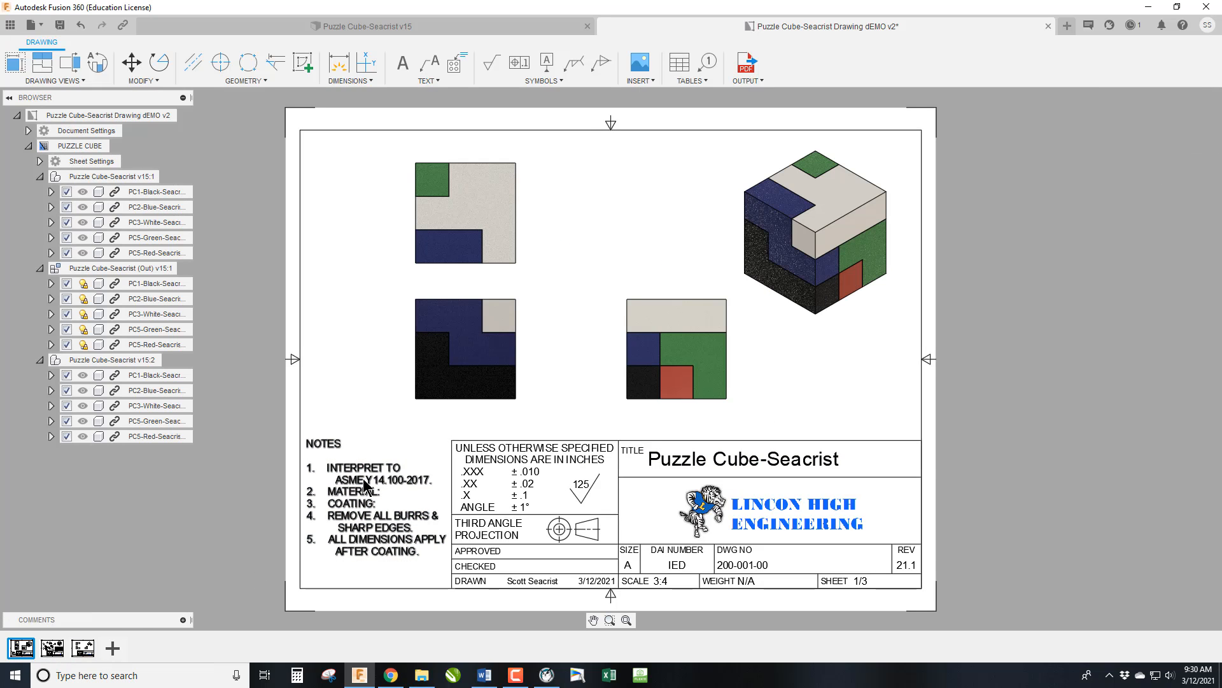
pyautogui.click(292, 570)
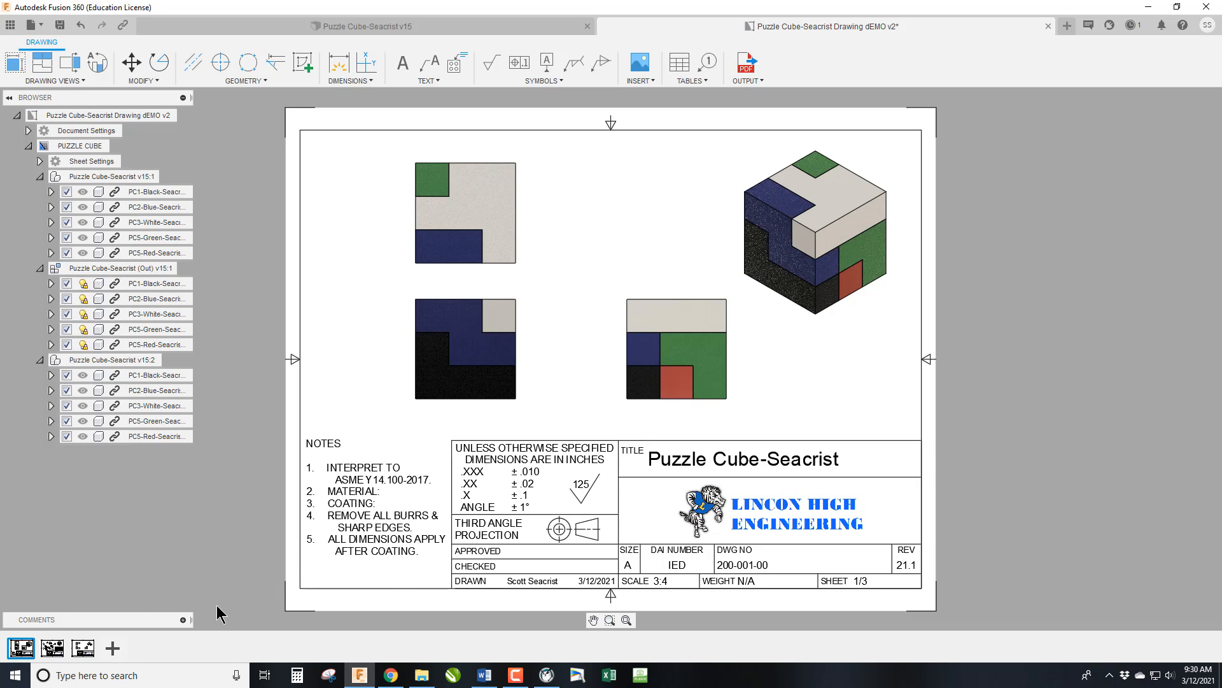
pyautogui.click(83, 648)
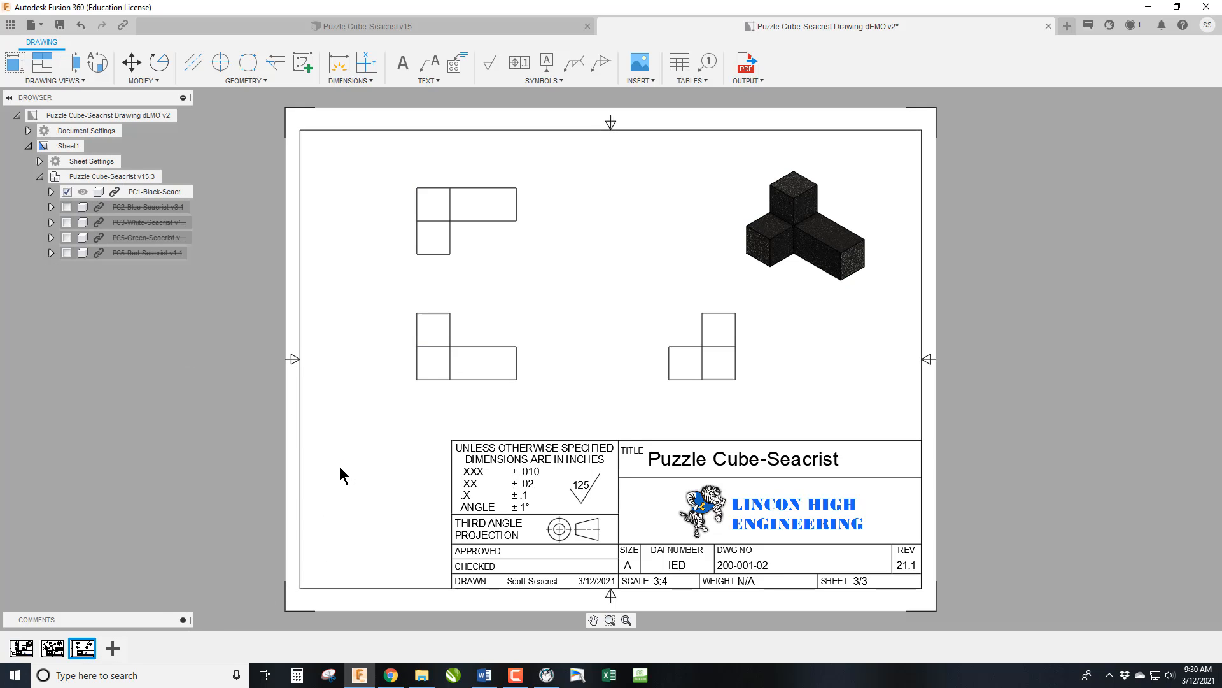
pyautogui.hotkey('ctrl', 'v')
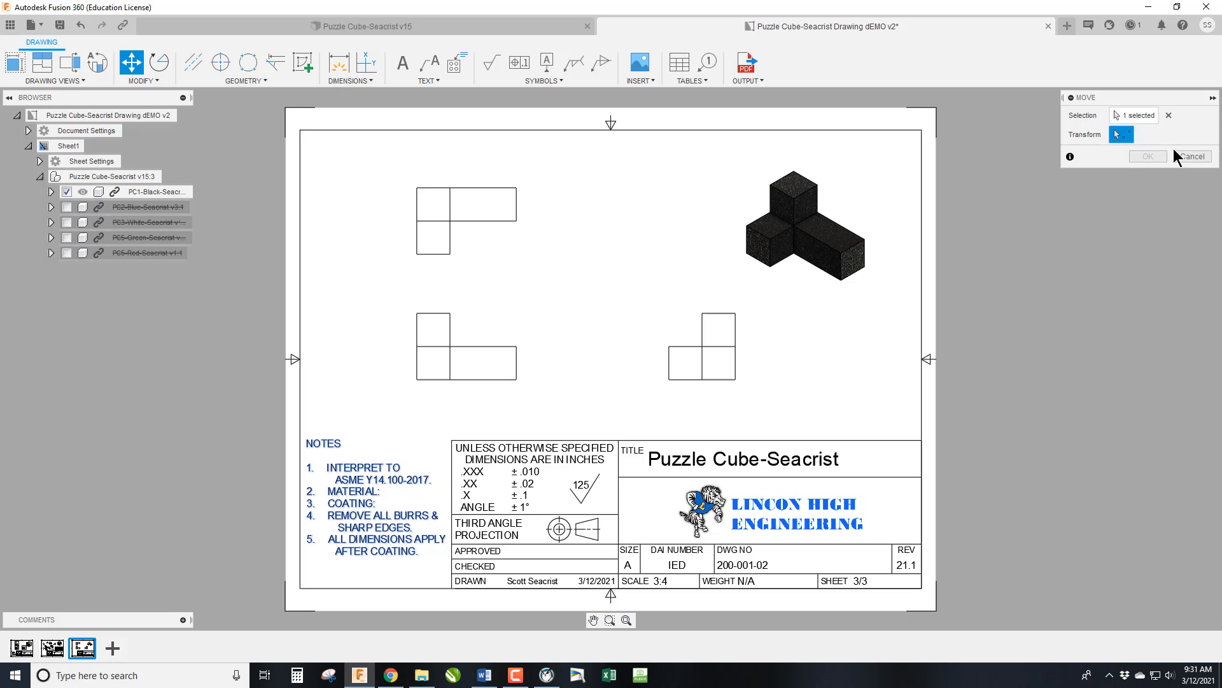
pyautogui.click(372, 444)
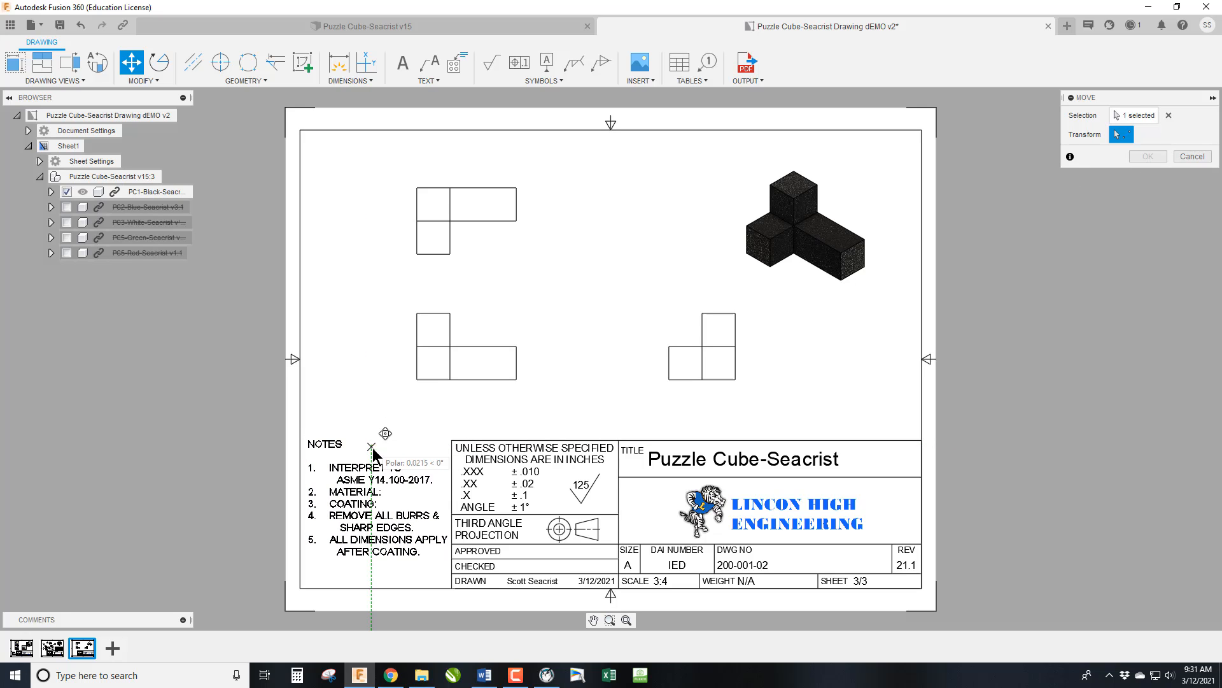
pyautogui.click(372, 448)
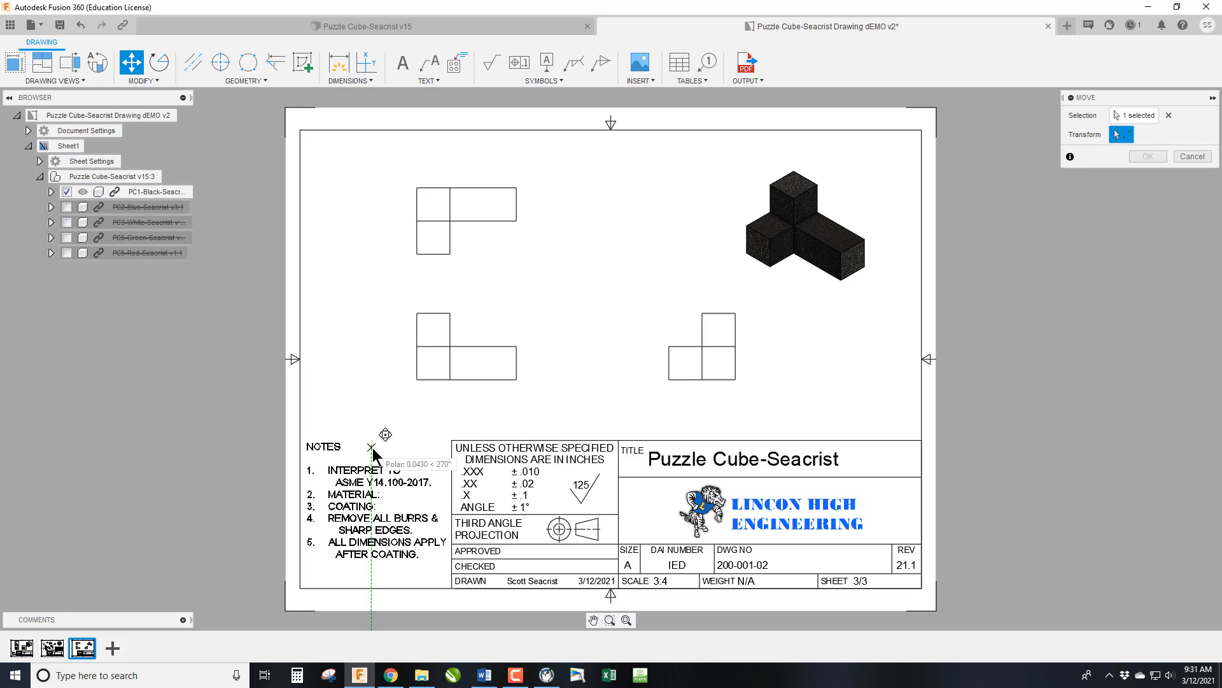
pyautogui.click(1146, 157)
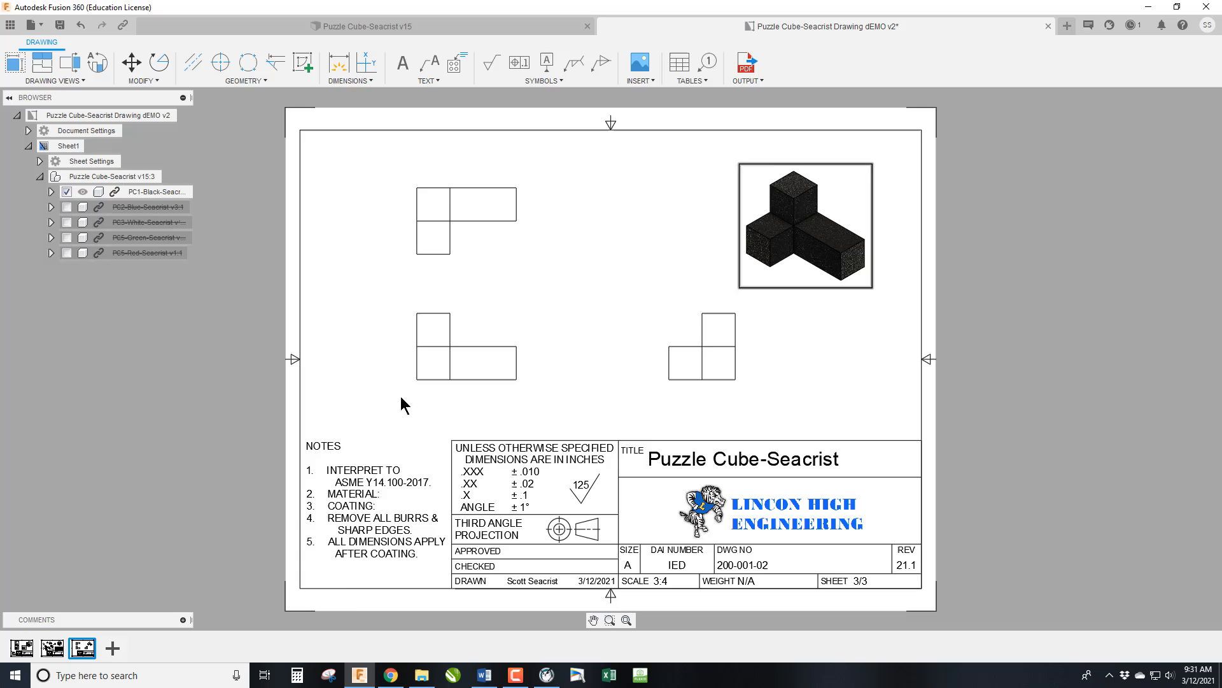
# Fill in the black piece's notes with HARDWOOD as the material and SHARPIE BLACK as the coating.
pyautogui.doubleClick(374, 495)
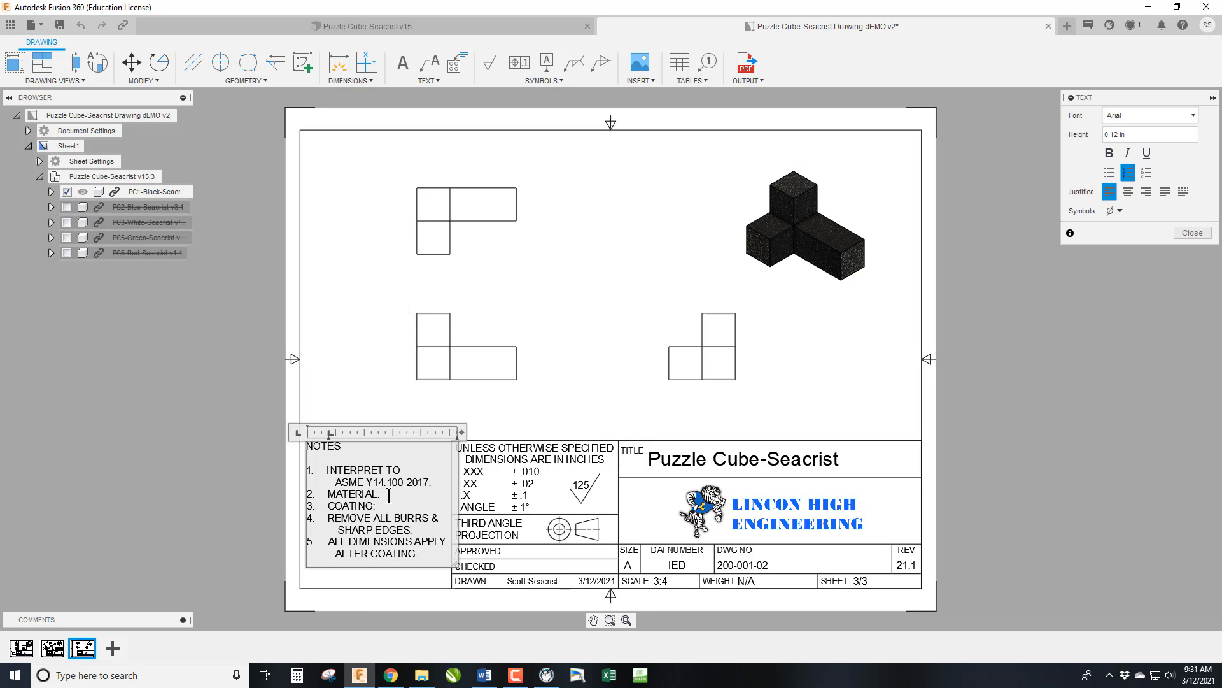
pyautogui.write('HARDWOOD')
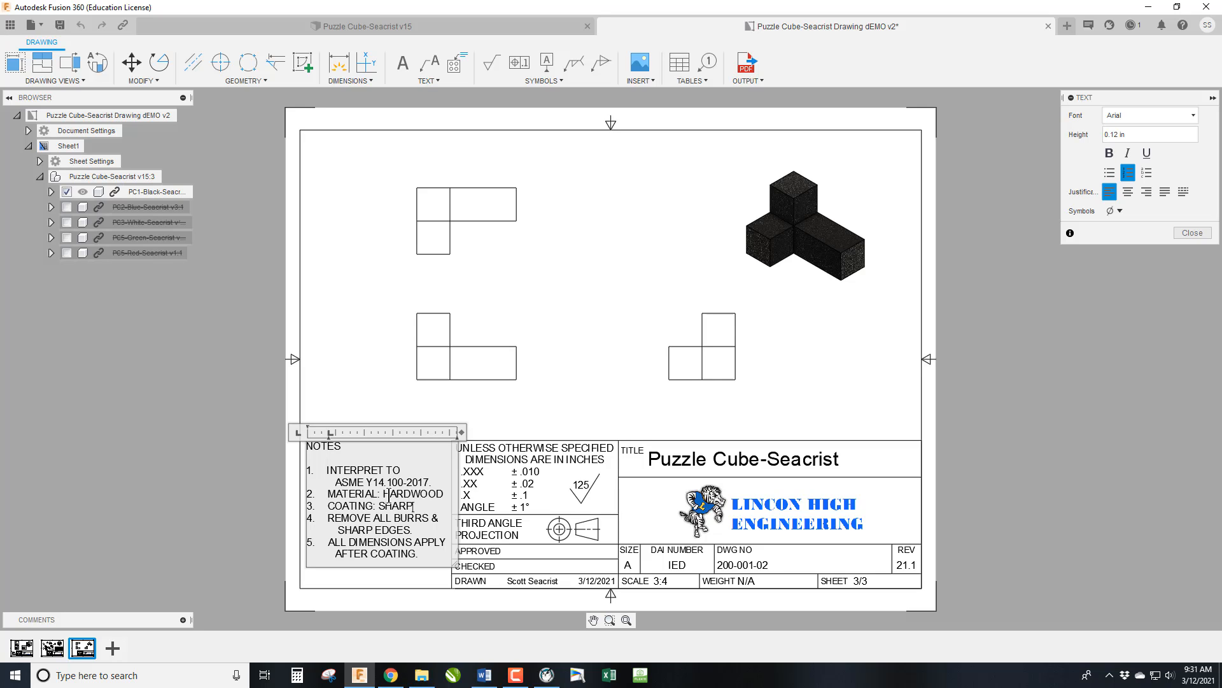
pyautogui.write('IE BLACK')
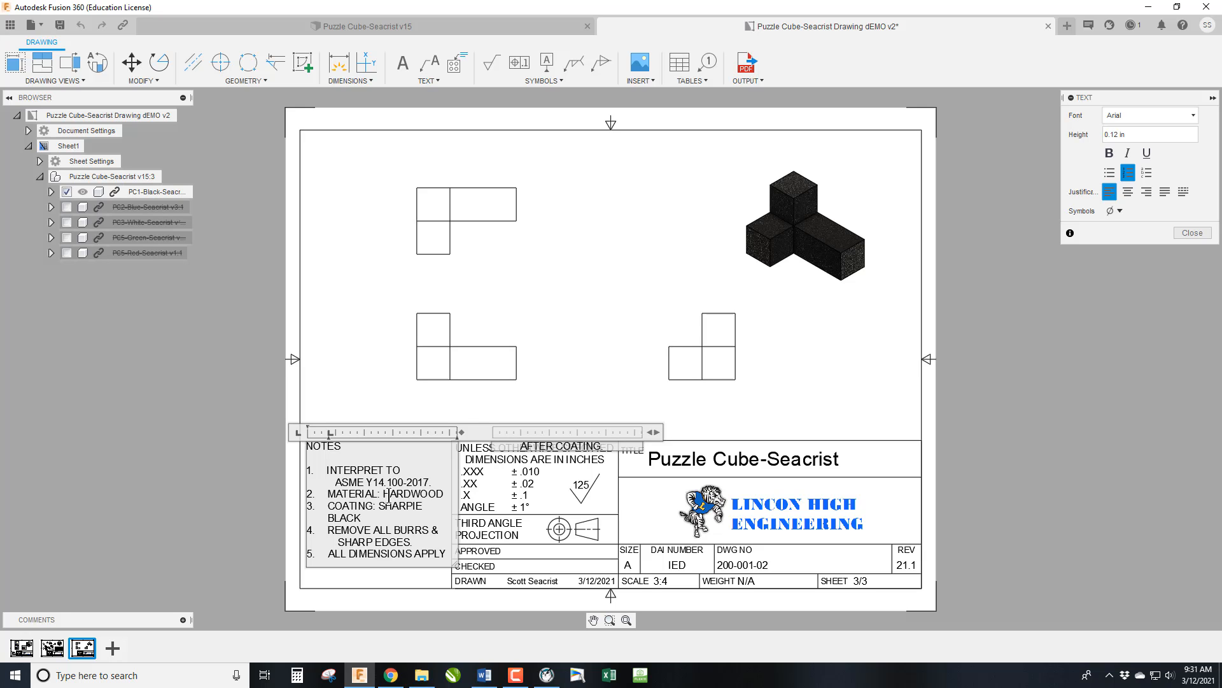
# Finish editing the black piece's notes and extend their text box downward so all five notes fit in one column.
pyautogui.click(1192, 233)
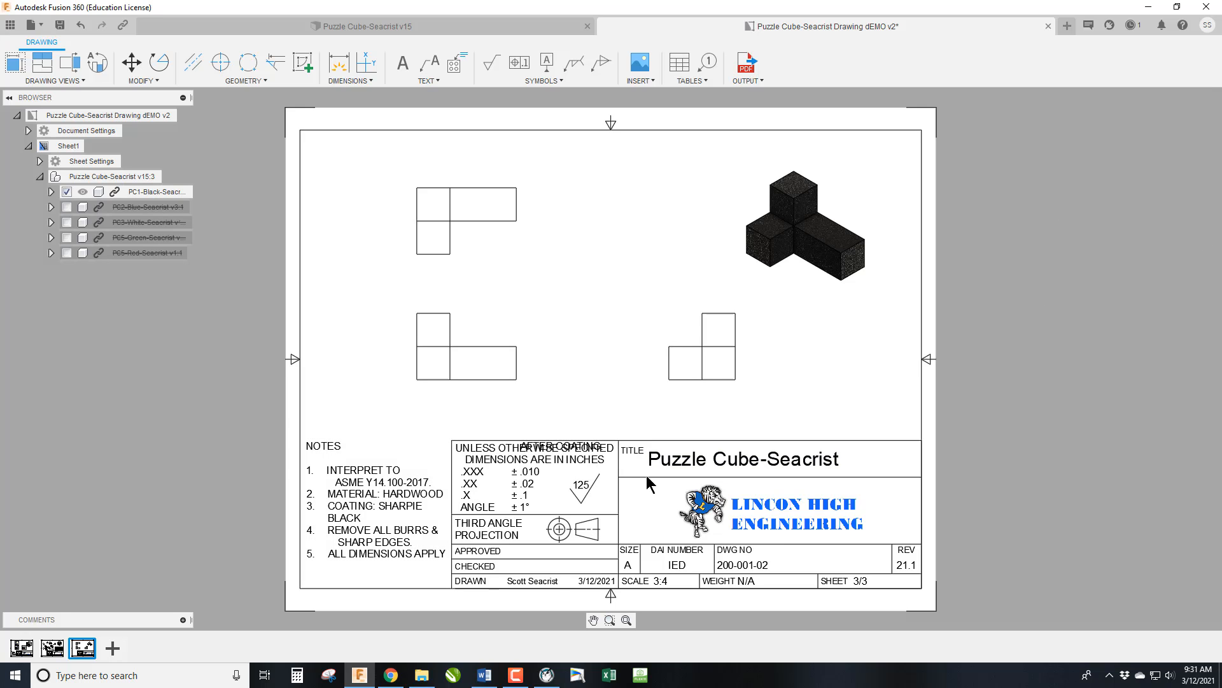
pyautogui.click(380, 496)
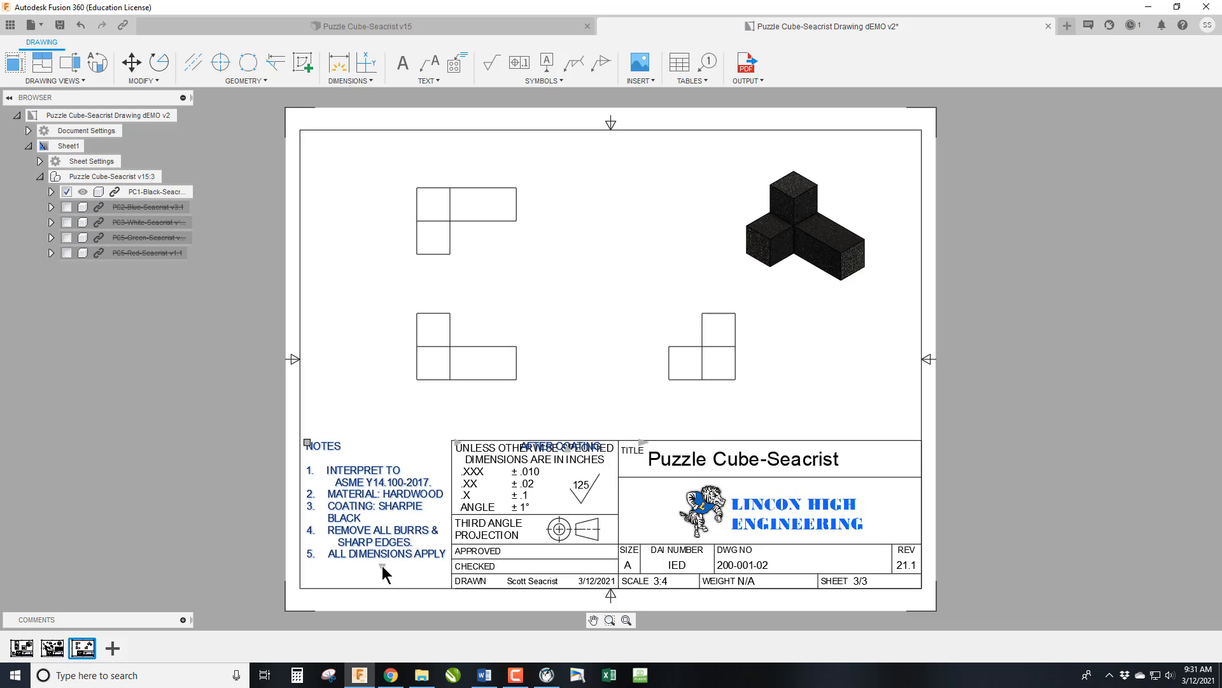
pyautogui.moveTo(383, 565); pyautogui.dragTo(382, 582)
pyautogui.press('Escape')
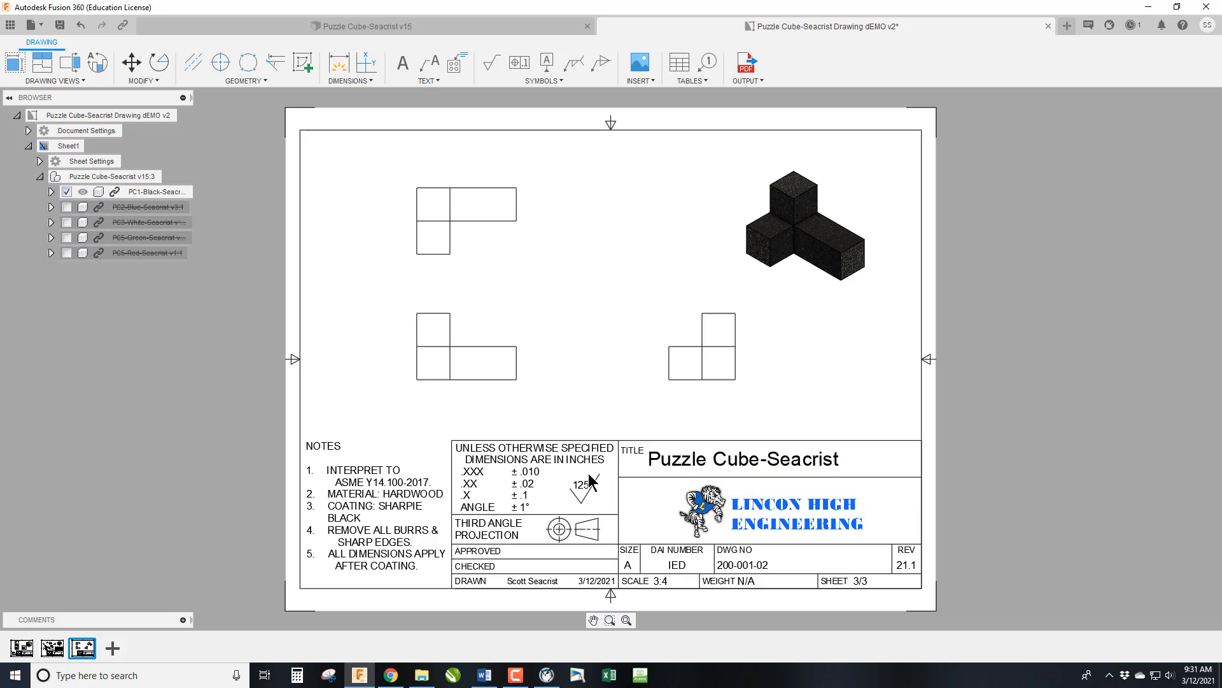
# Rename the black piece's sheet as BLACK PIECE.
pyautogui.doubleClick(72, 146)
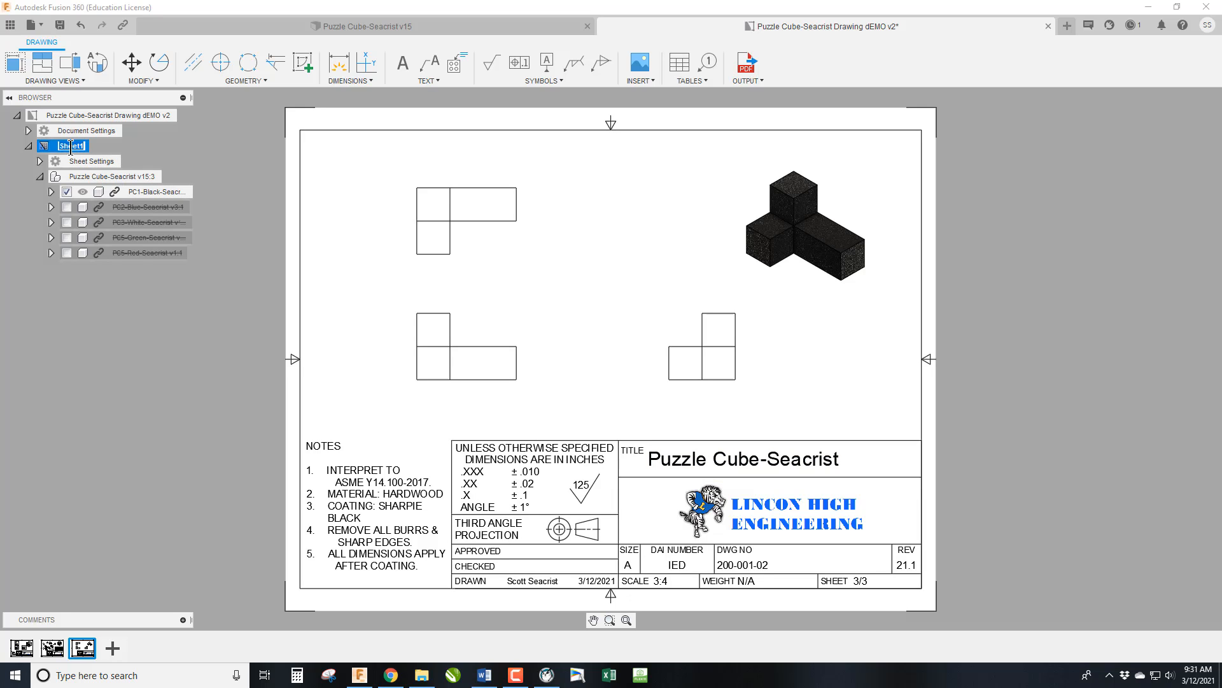
pyautogui.write('BLACK PIECE')
pyautogui.press('Return')
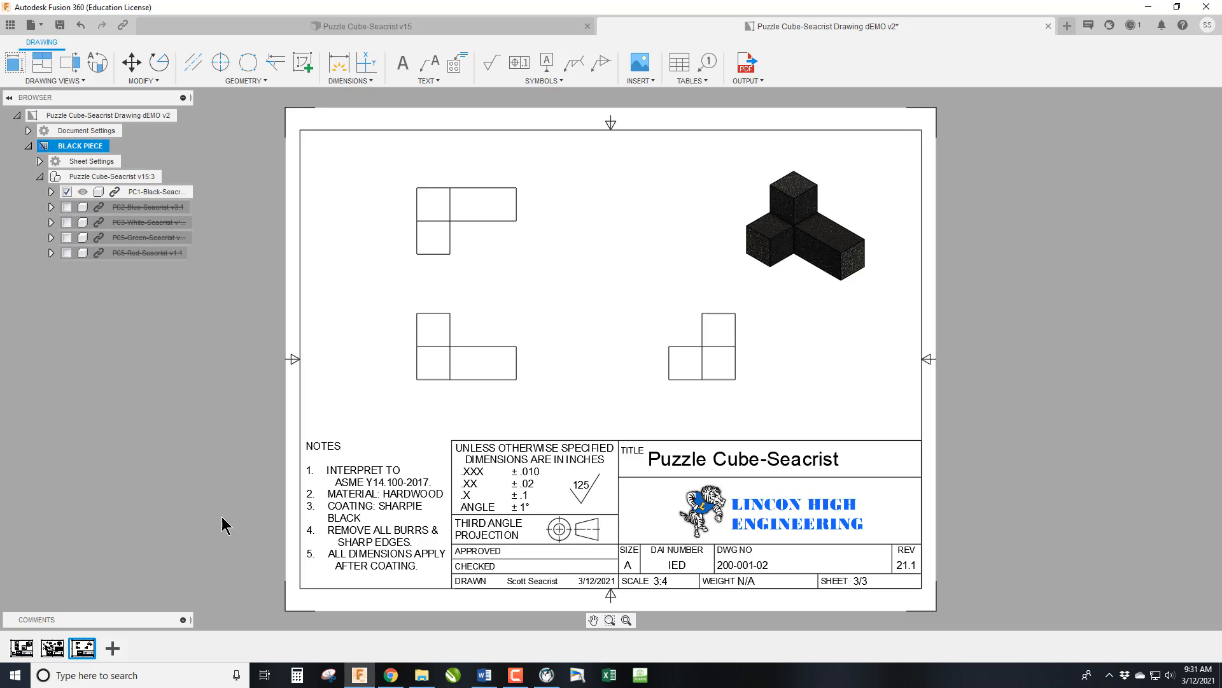
# Start a drawing of the blue piece from the puzzle cube model, placing it on a new sheet of the existing dEMO drawing.
pyautogui.click(442, 28)
pyautogui.rightClick(135, 211)
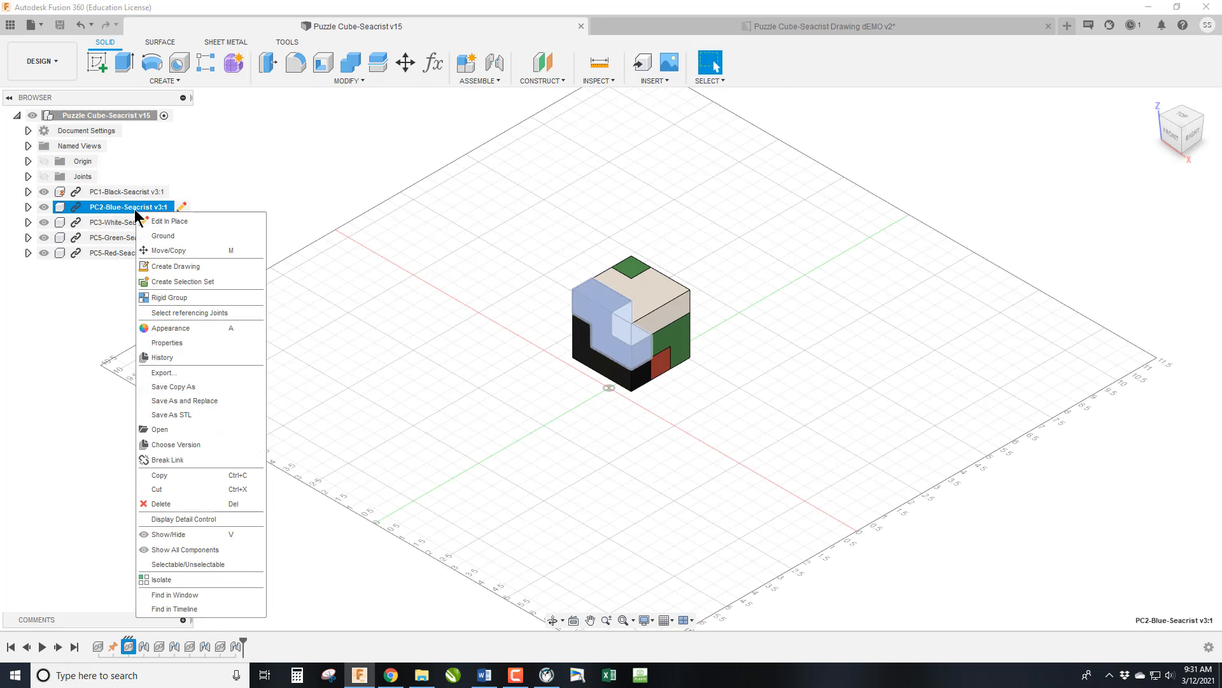
pyautogui.click(177, 268)
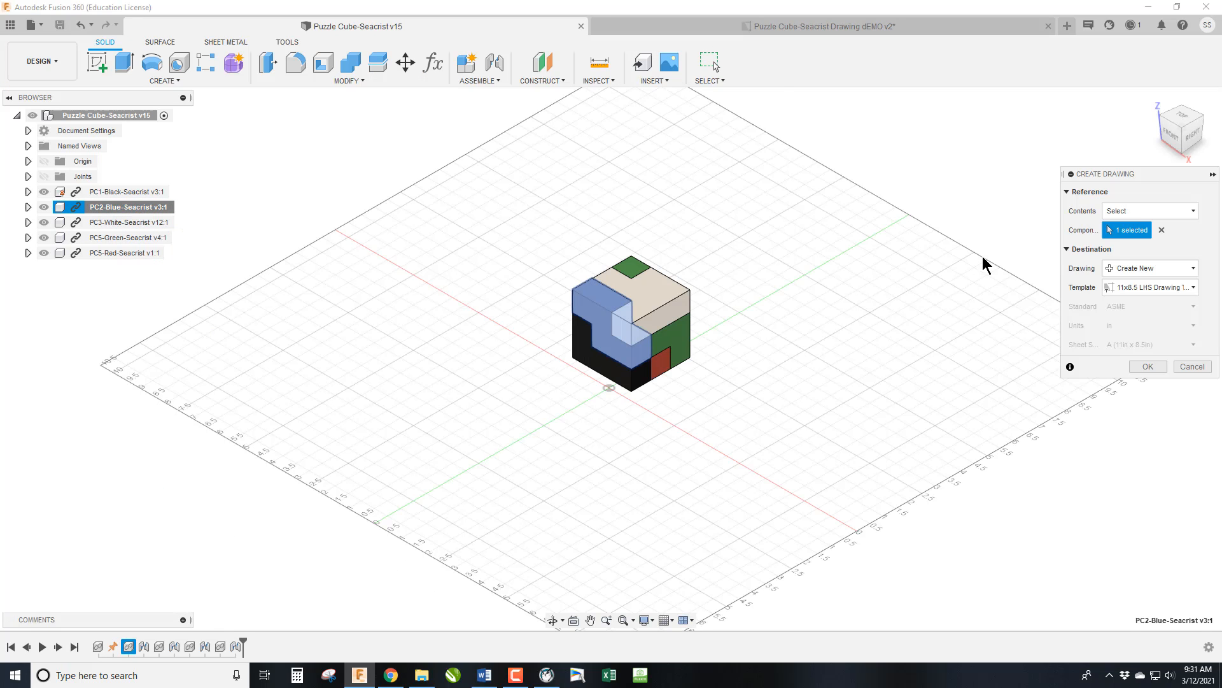
pyautogui.click(1170, 272)
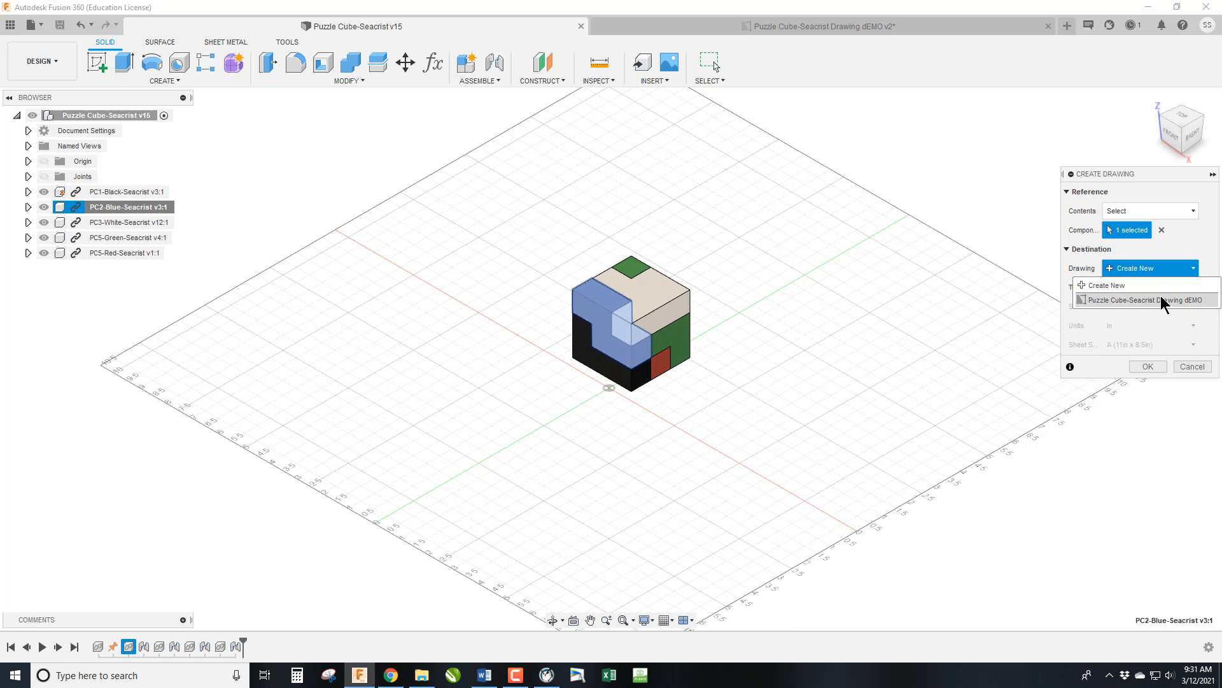
pyautogui.click(1165, 300)
pyautogui.click(1148, 366)
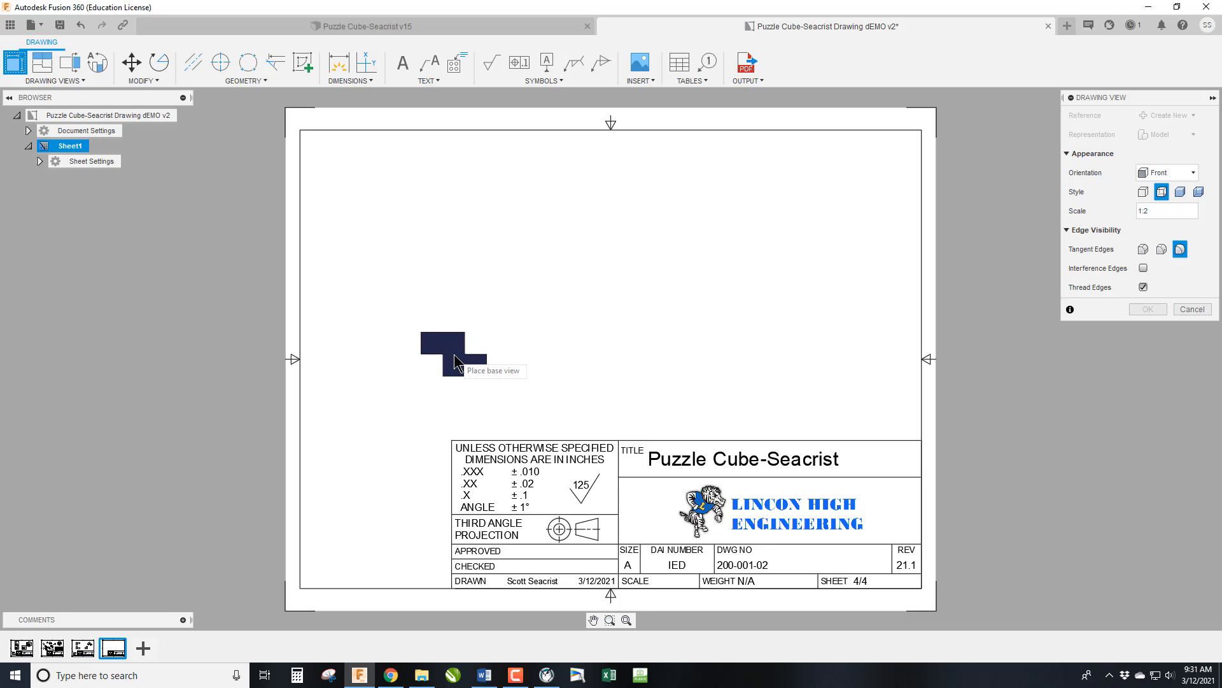
# Place the blue piece's front base view at 3:4 scale above the left end of the title block.
pyautogui.doubleClick(1150, 210)
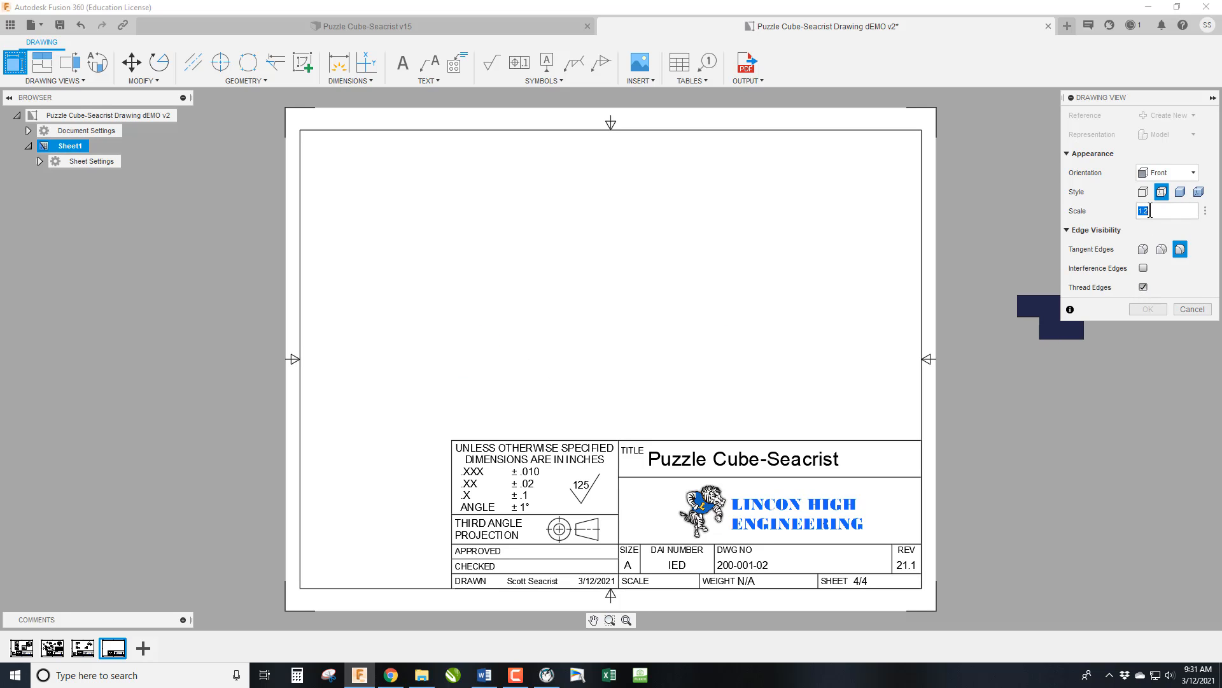
pyautogui.write('3:4')
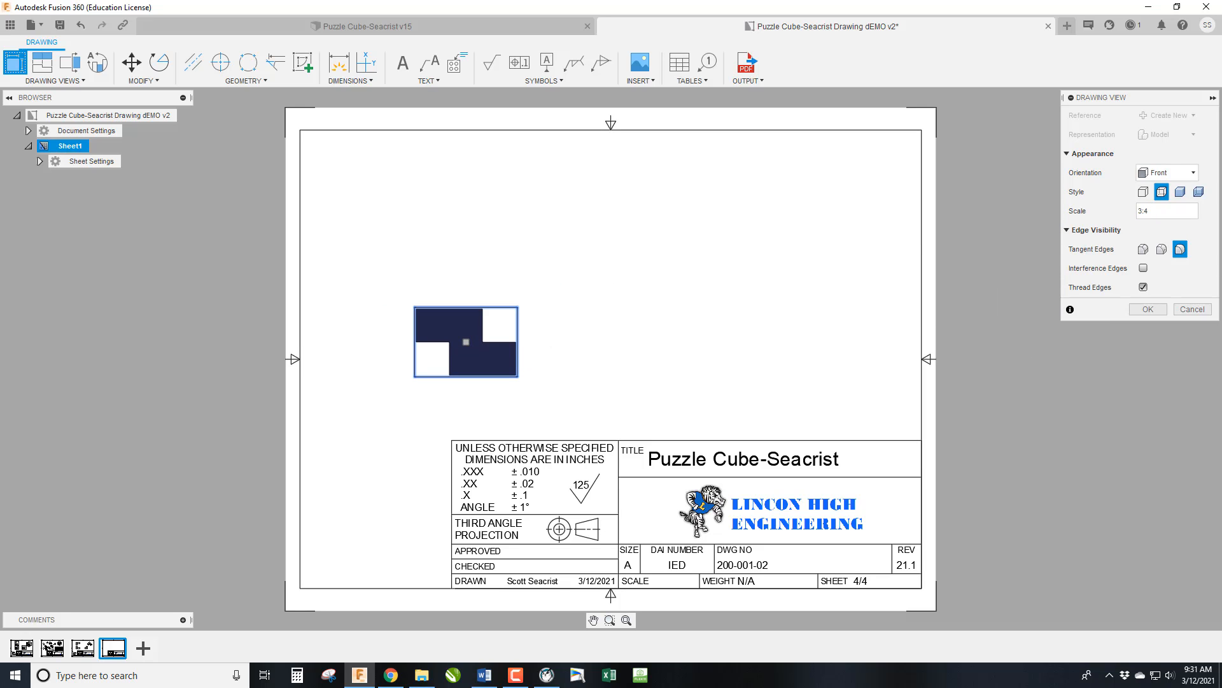
pyautogui.click(1149, 312)
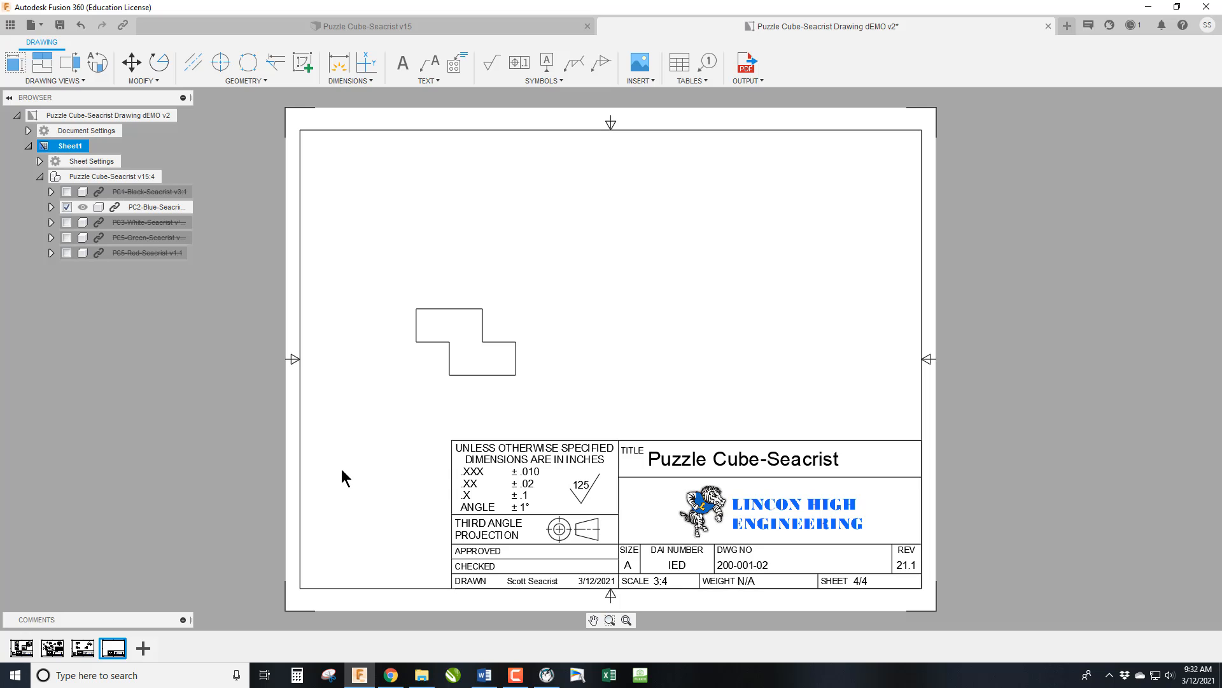
# Paste the NOTES block beside the title block on the blue piece's sheet and move it slightly up.
pyautogui.hotkey('ctrl', 'v')
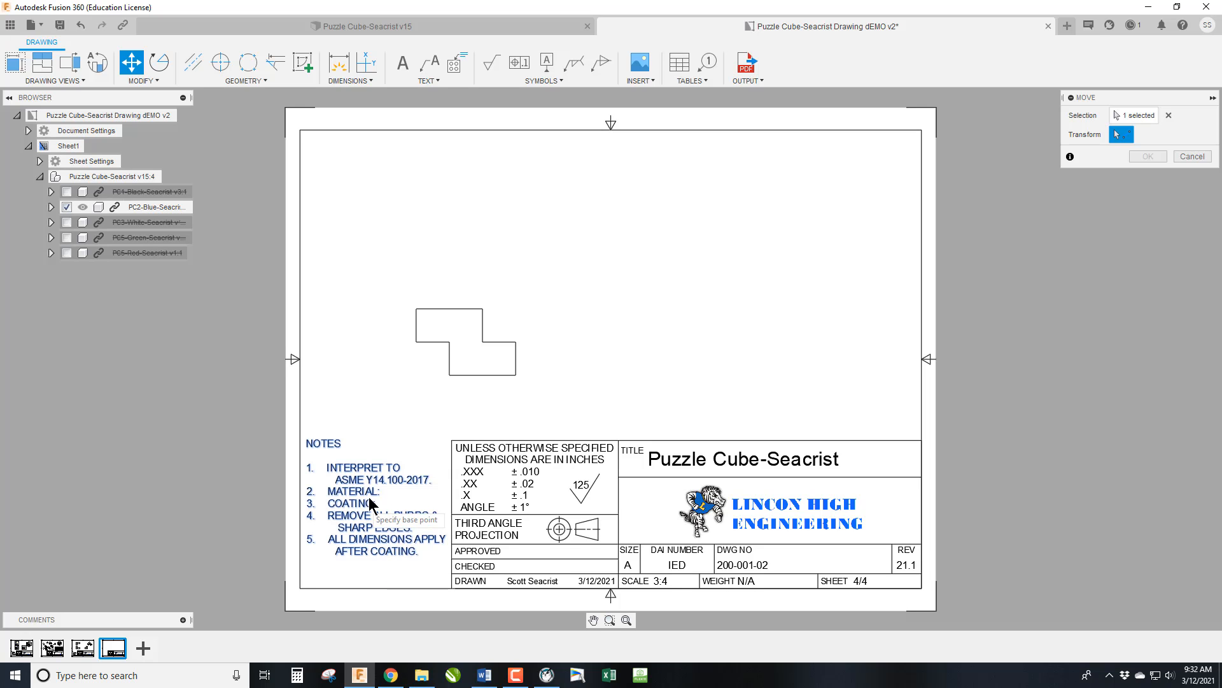
pyautogui.click(364, 500)
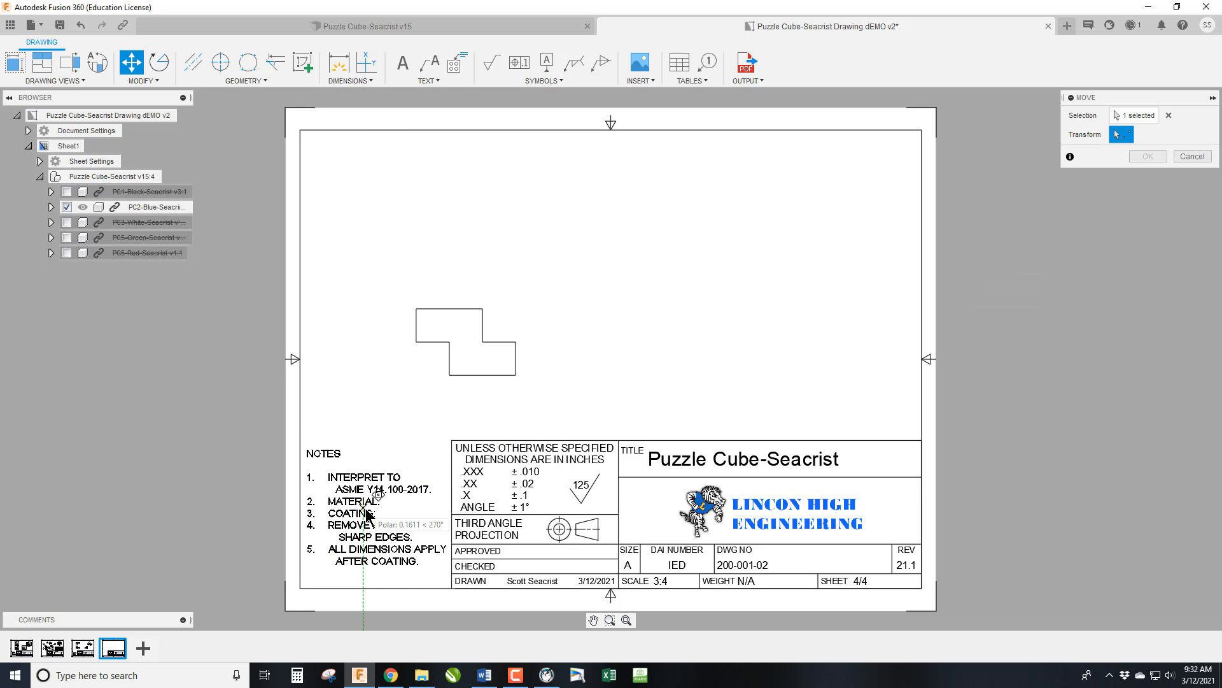
pyautogui.click(363, 495)
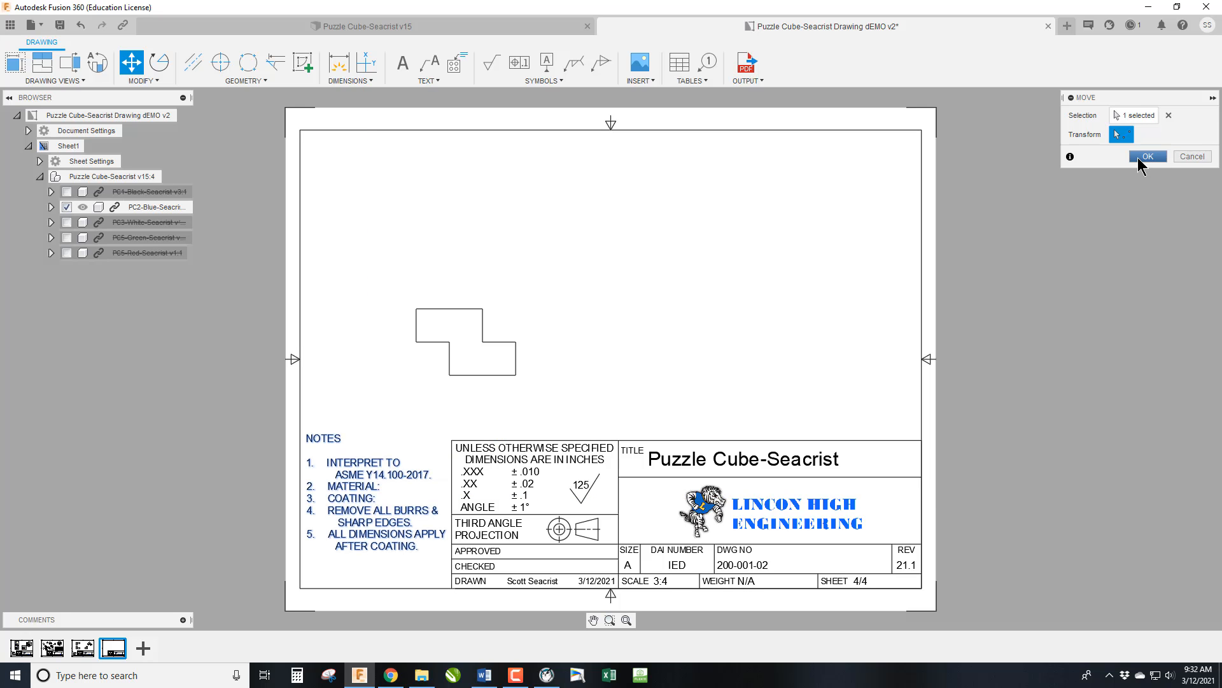
pyautogui.click(1148, 156)
# Project the top, right side and isometric views from the blue piece's front view.
pyautogui.click(42, 62)
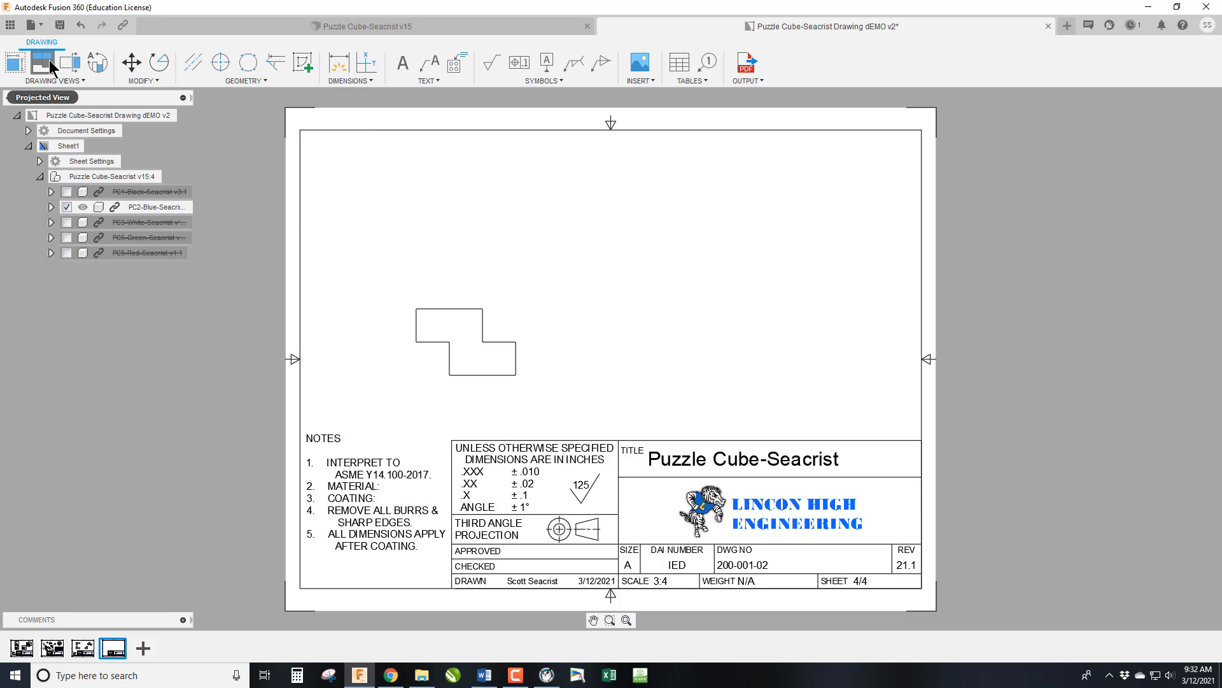
pyautogui.click(490, 344)
pyautogui.click(468, 210)
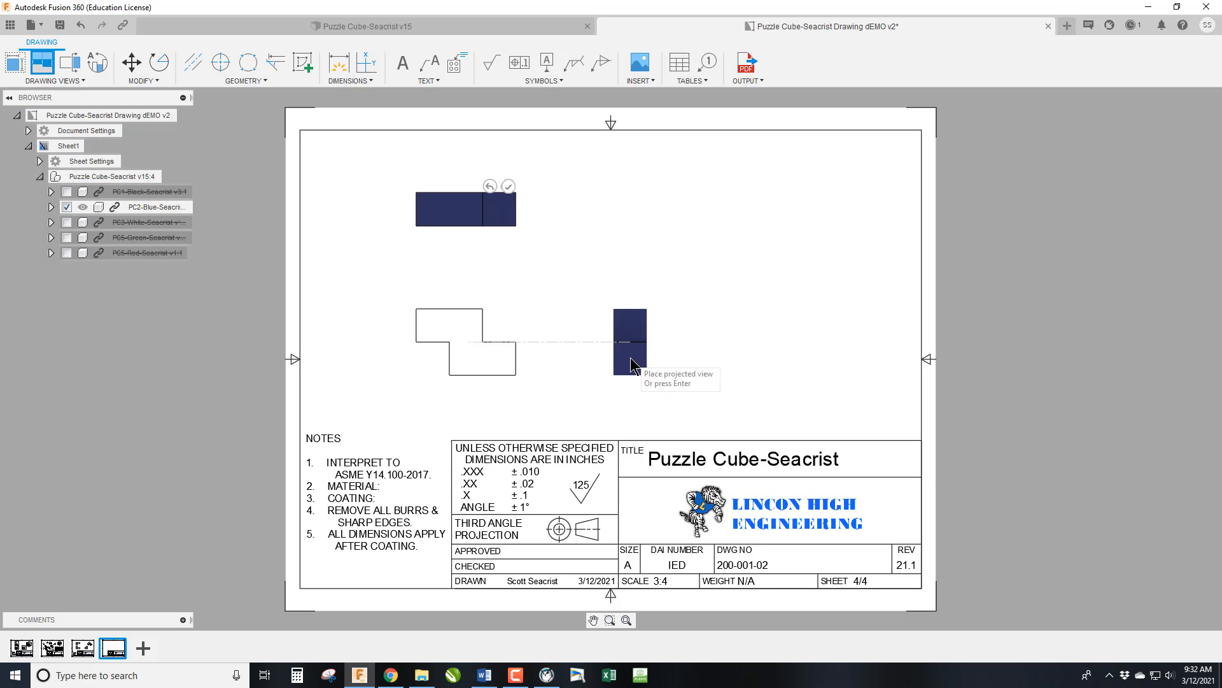
pyautogui.click(813, 216)
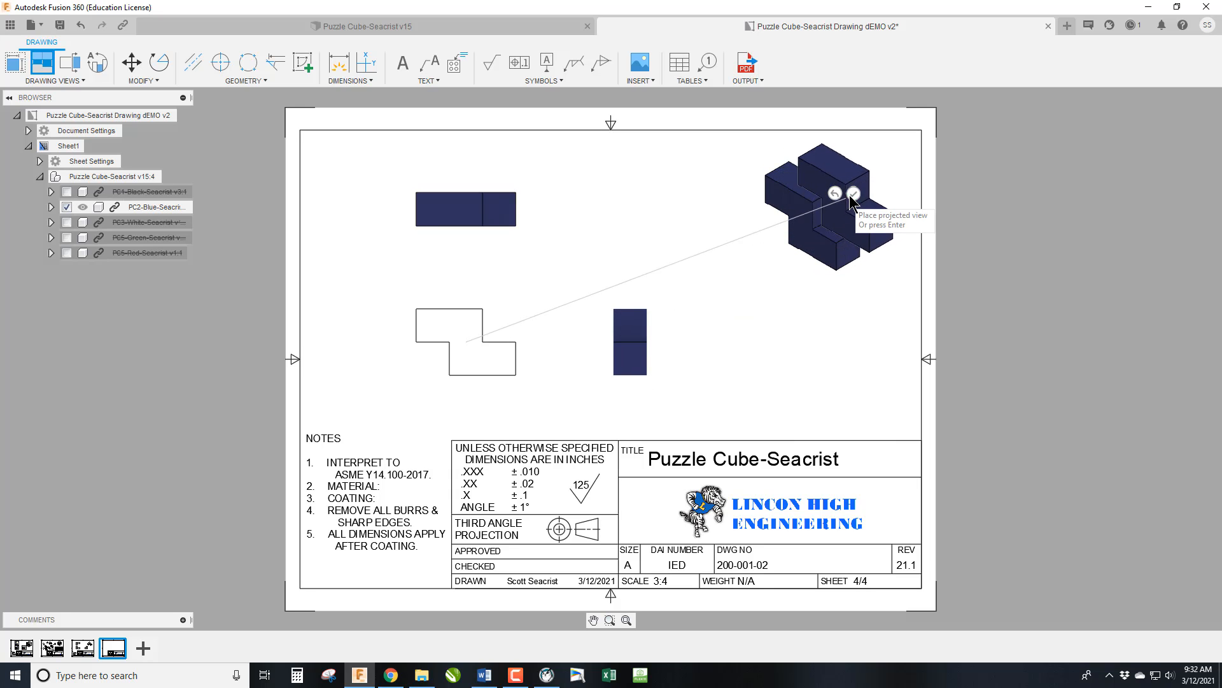
pyautogui.click(855, 193)
# Set the blue piece's isometric view to the shaded style.
pyautogui.doubleClick(804, 233)
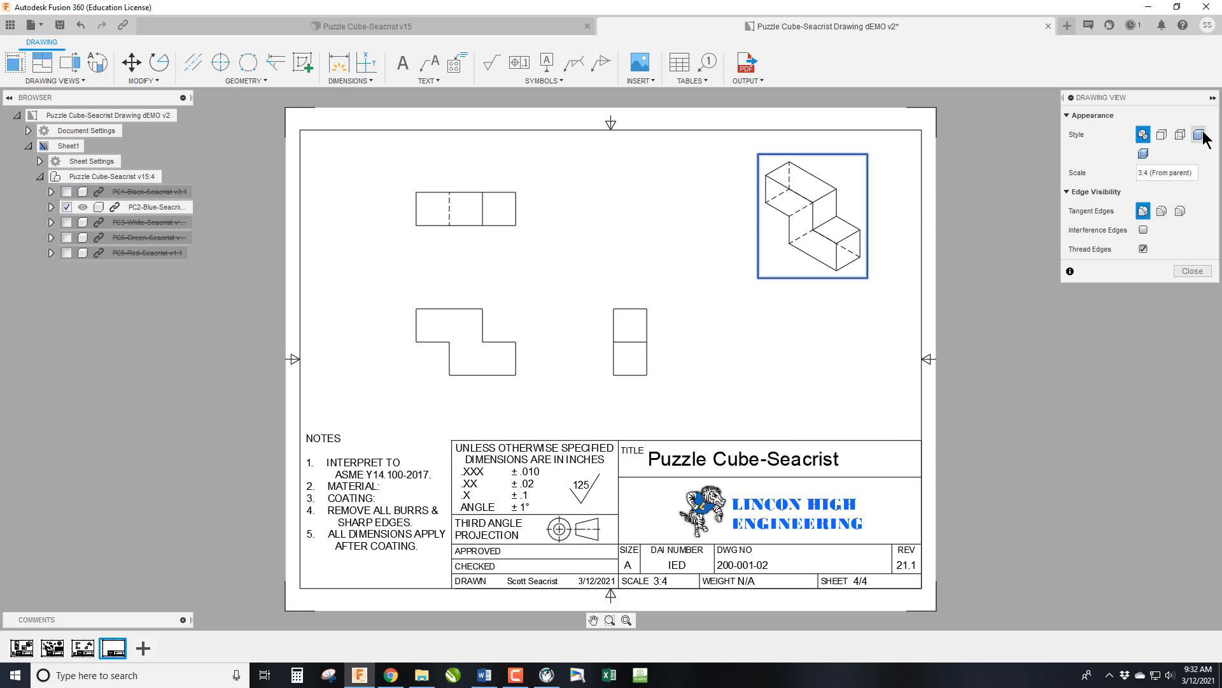
pyautogui.click(1199, 135)
pyautogui.click(1192, 270)
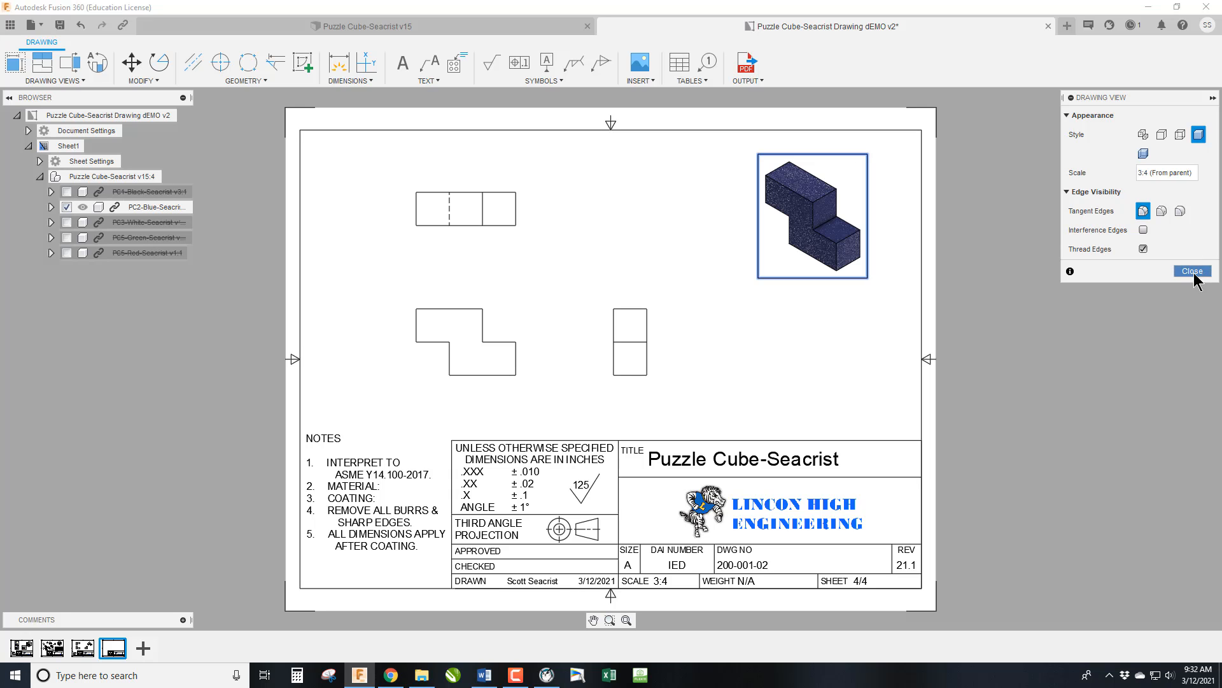
# Fill in the blue piece's notes with HARDWOOD as the material and SHARPIE BLUE as the coating.
pyautogui.doubleClick(403, 525)
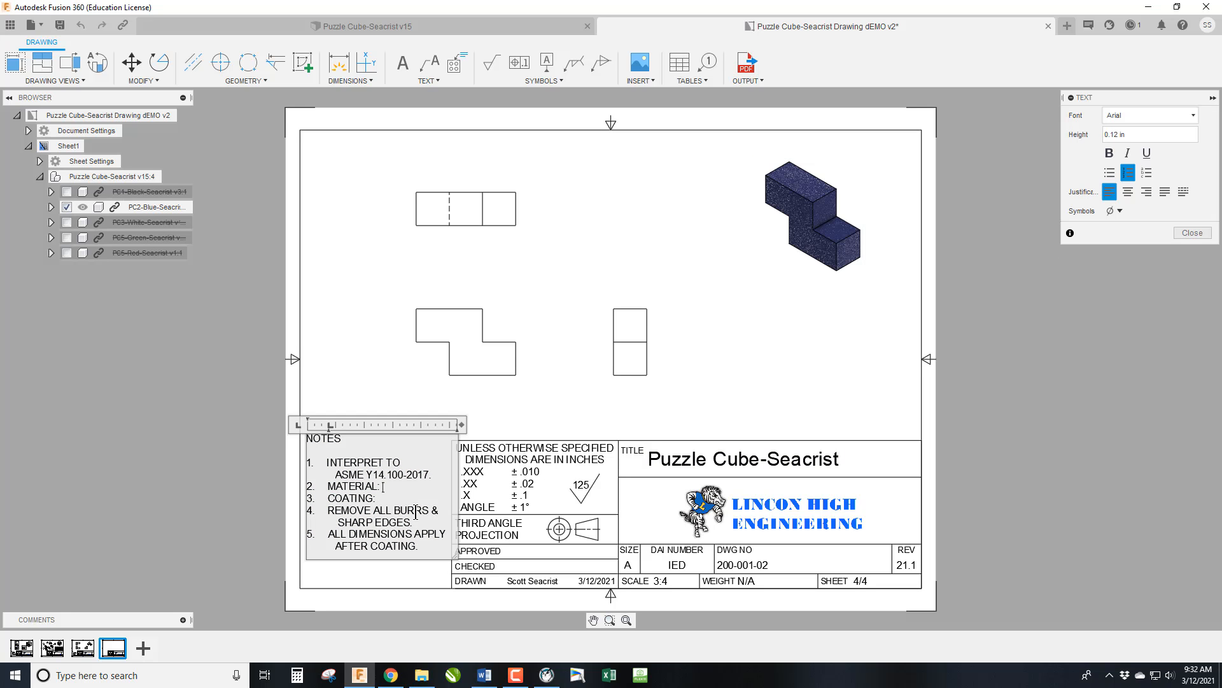
pyautogui.write('ARDWOOD')
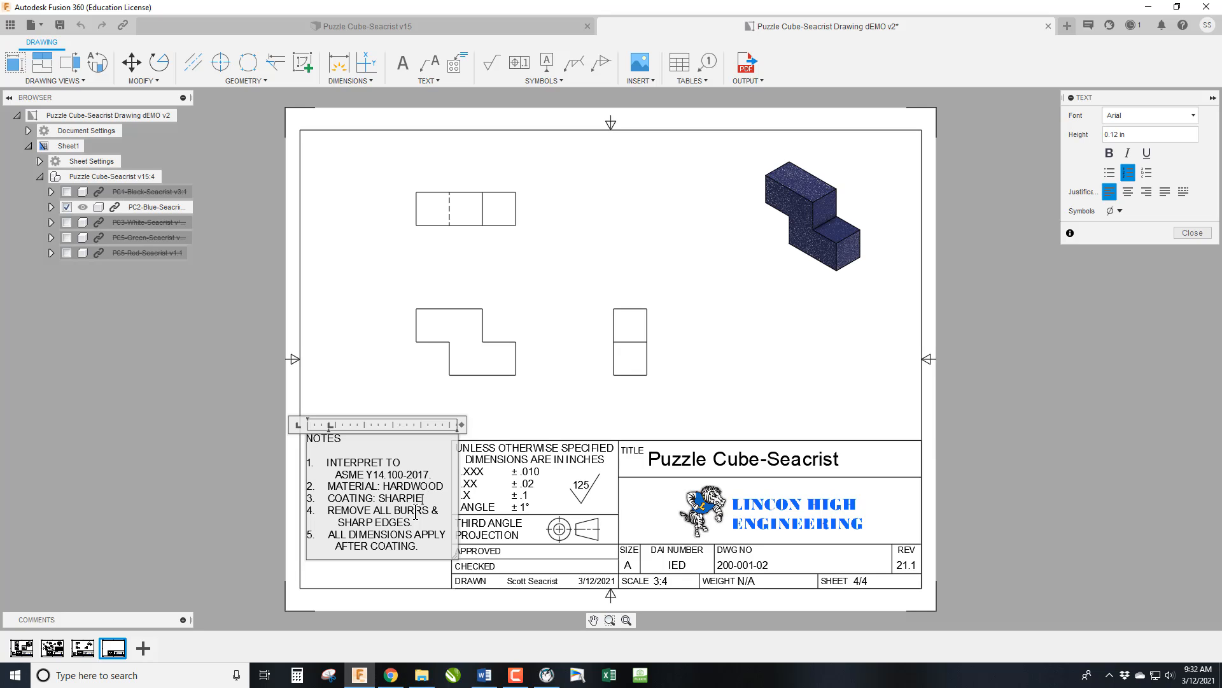
pyautogui.write(' BLUE')
pyautogui.click(1192, 233)
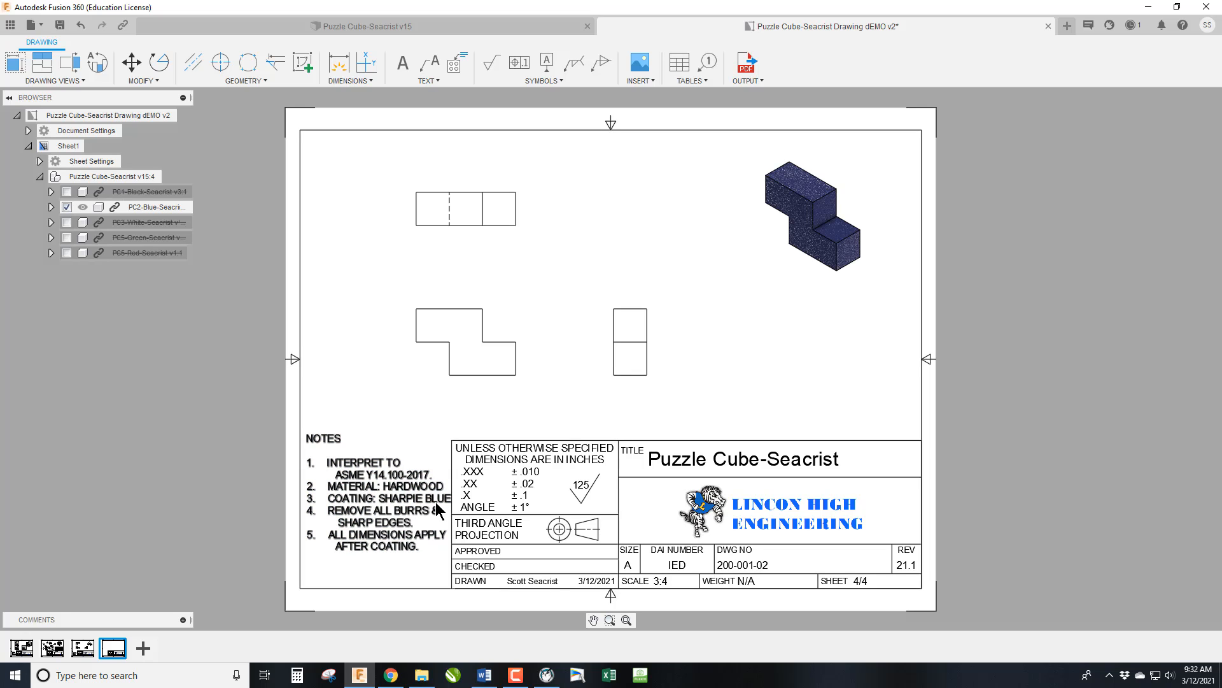
# Rename the blue piece's sheet as BLUE PIECE.
pyautogui.click(68, 146)
pyautogui.click(69, 144)
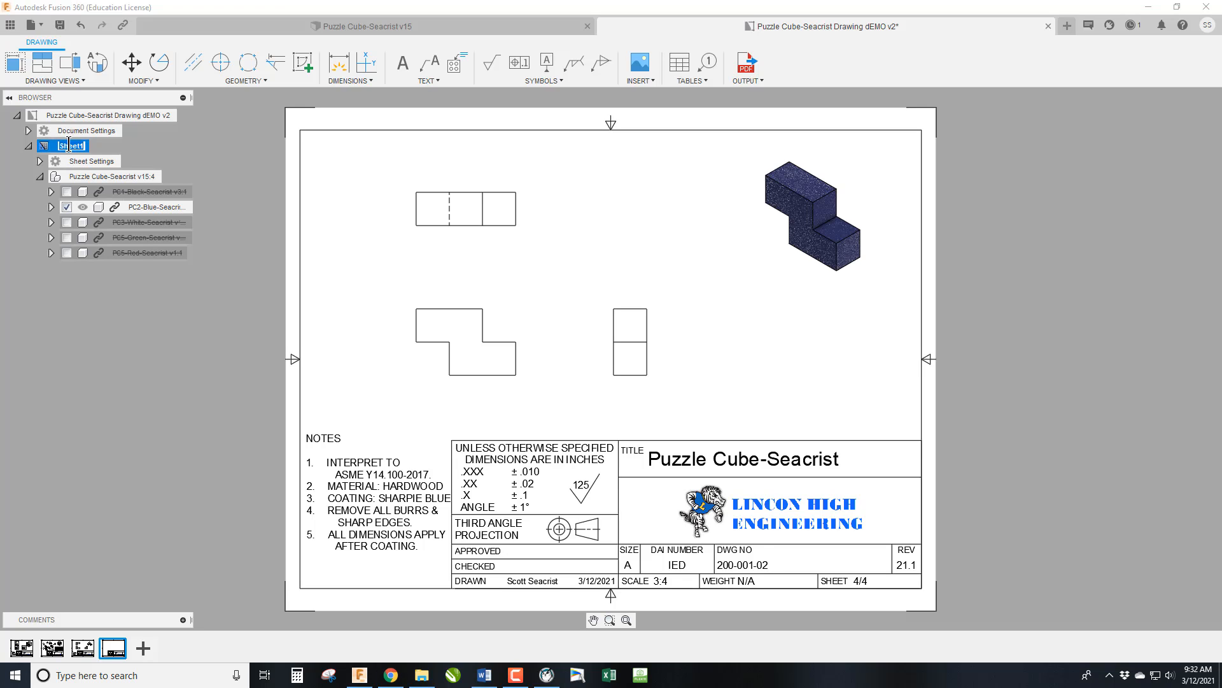
pyautogui.write('BLUE PIECE')
pyautogui.press('Return')
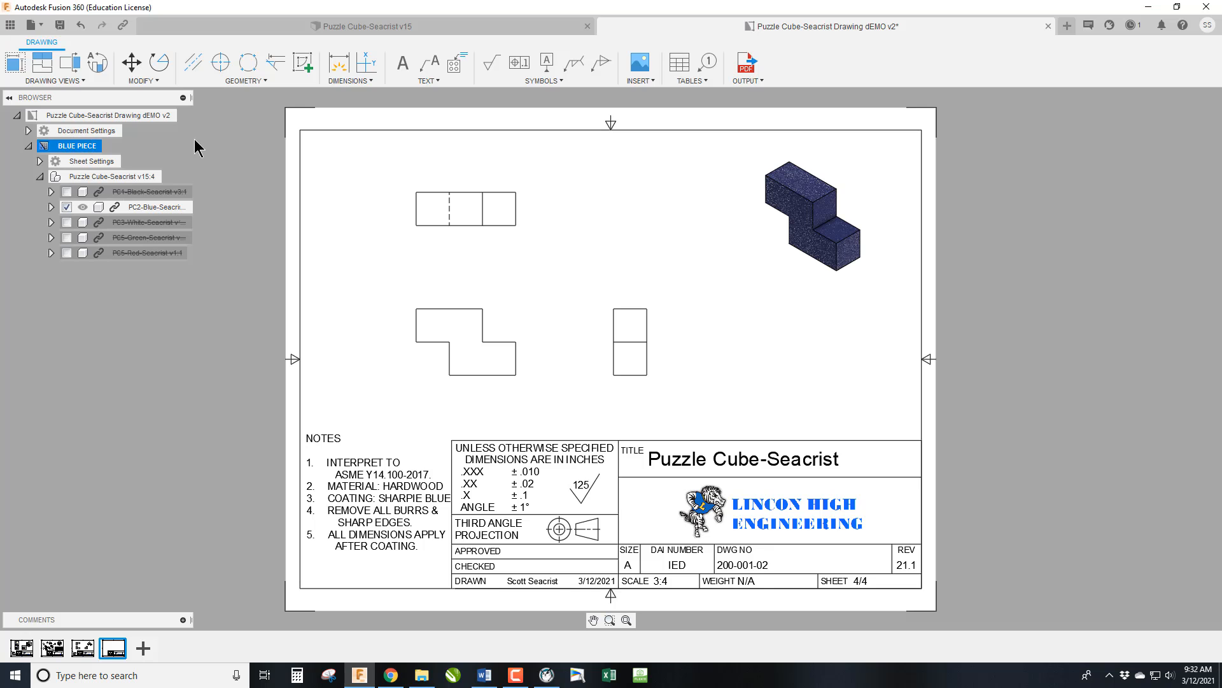
# Start a drawing of the white piece from the puzzle cube model, placing it on a new sheet of the existing dEMO drawing.
pyautogui.click(271, 30)
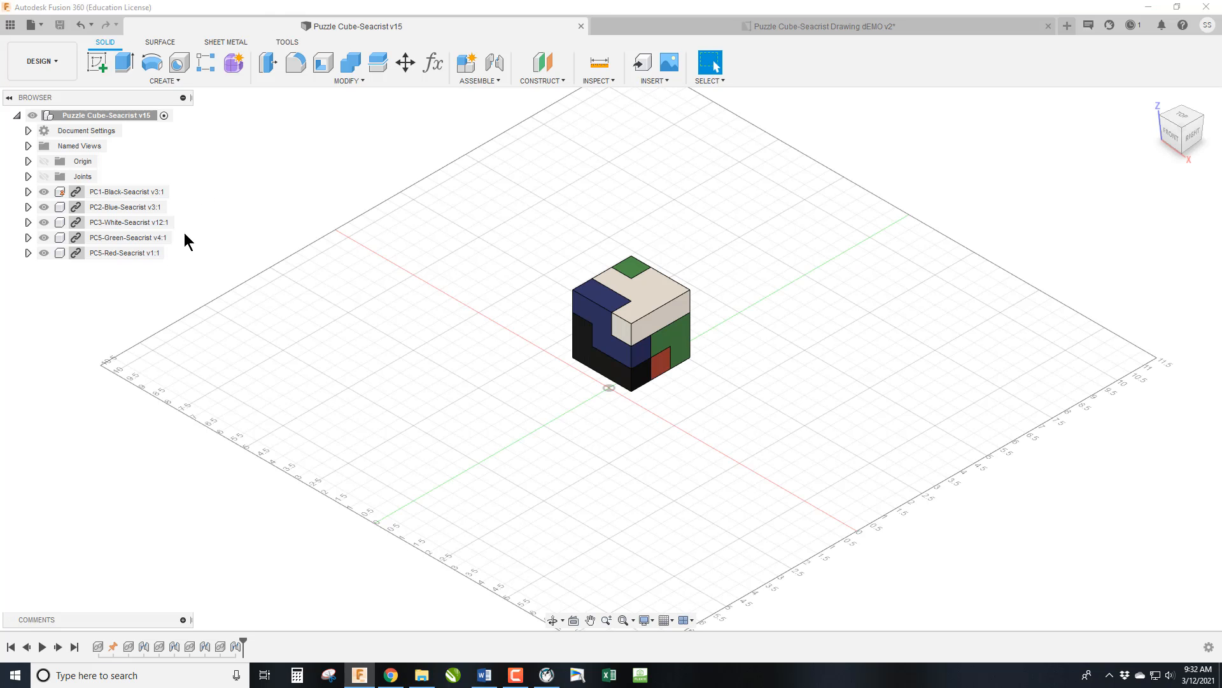
pyautogui.click(135, 227)
pyautogui.rightClick(134, 227)
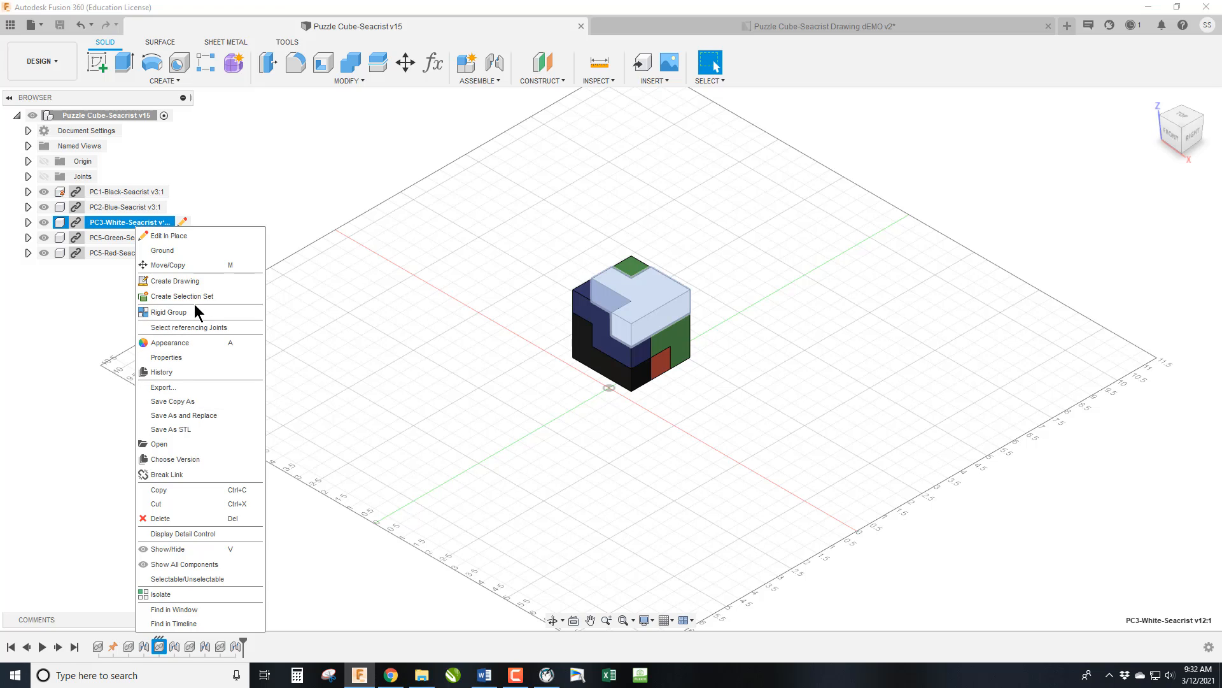
pyautogui.click(192, 284)
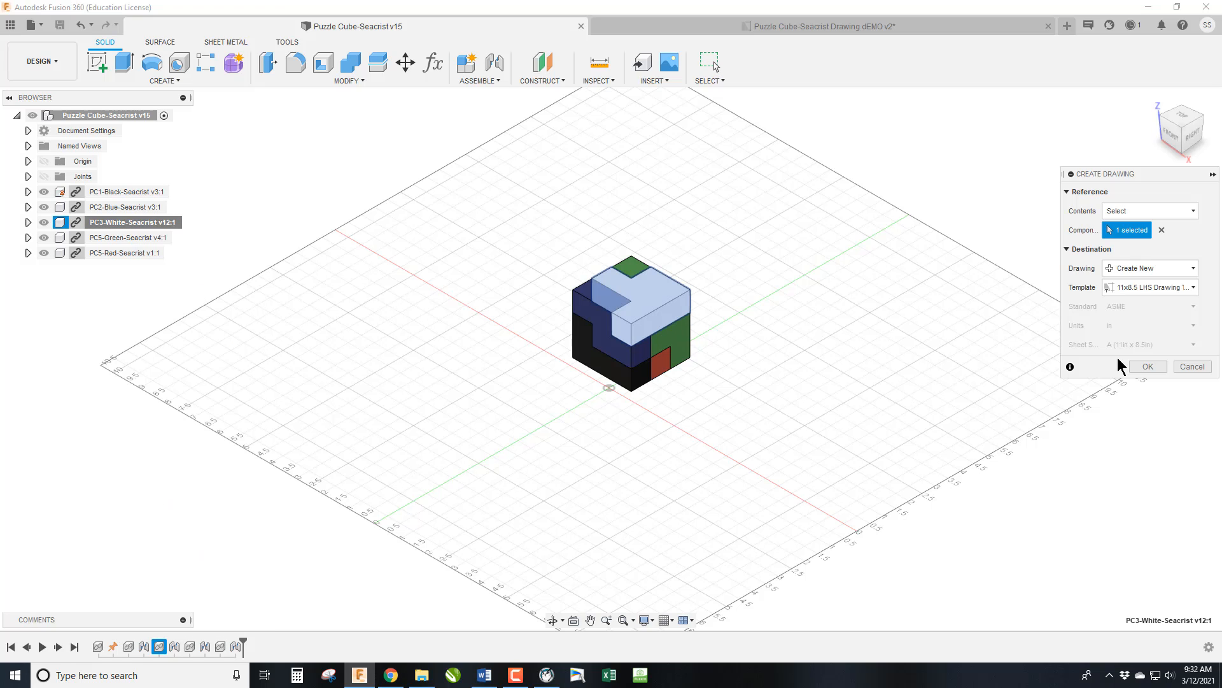
pyautogui.click(1150, 268)
pyautogui.click(1145, 300)
pyautogui.click(1148, 367)
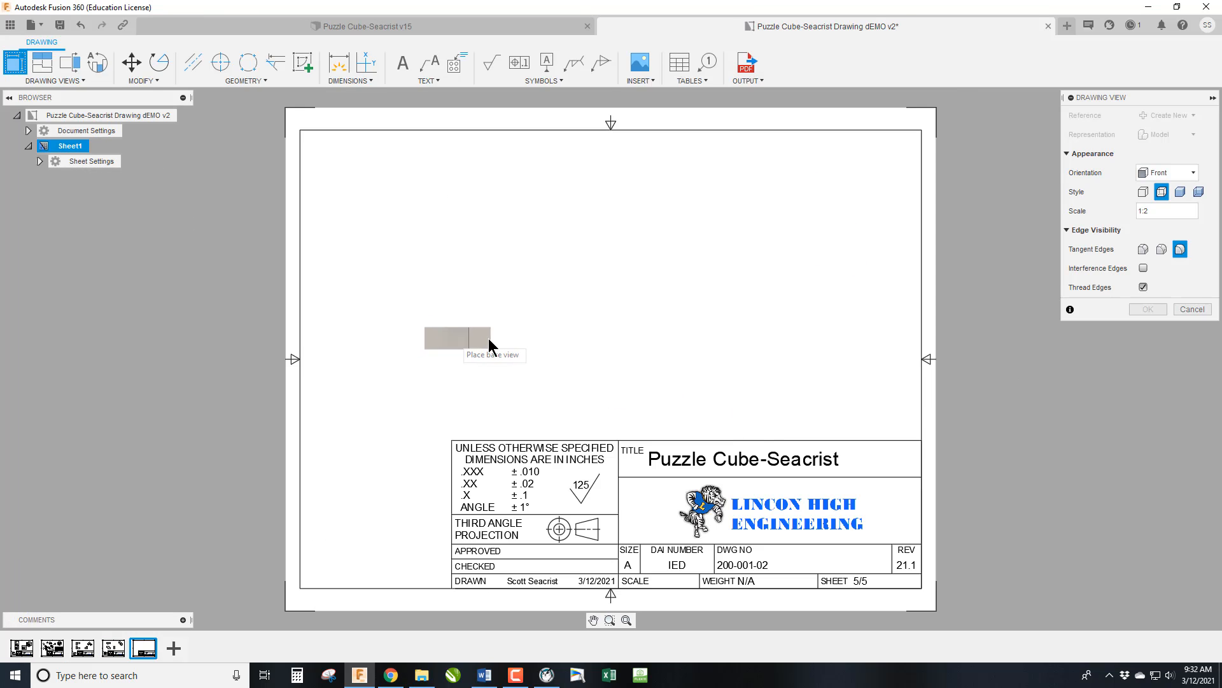
# Place the white piece's base view in Bottom orientation at 3:4 scale above the left end of the title block.
pyautogui.click(1190, 173)
pyautogui.click(1171, 188)
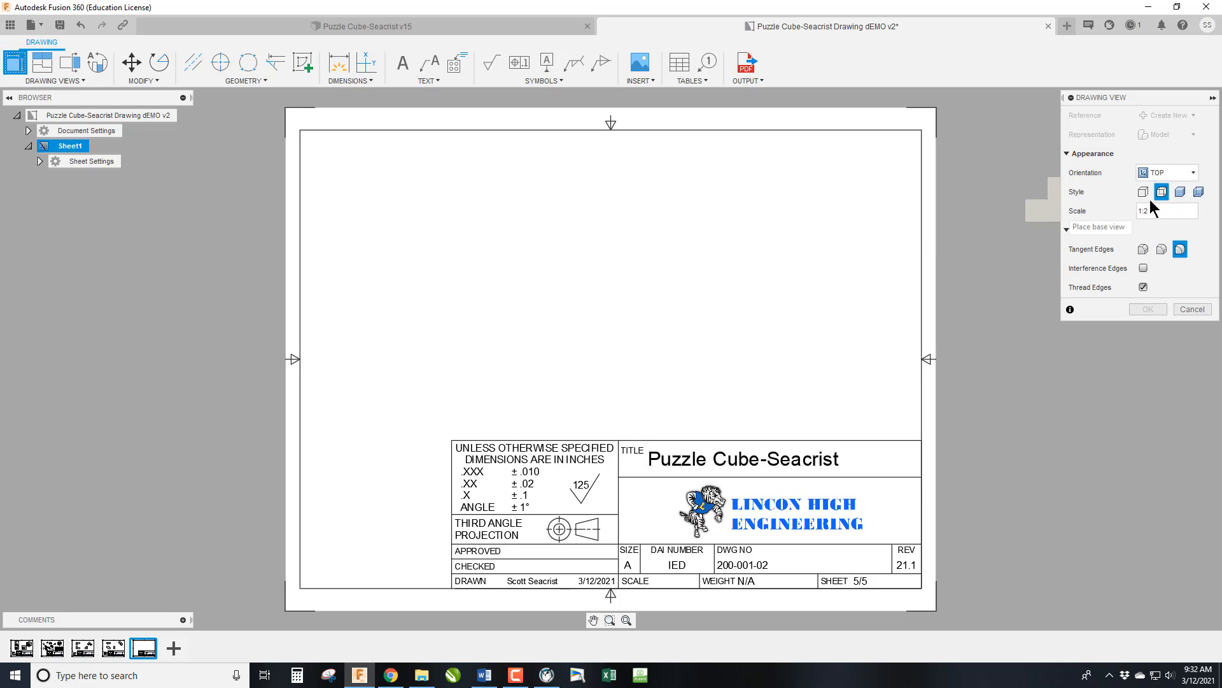
pyautogui.click(1189, 172)
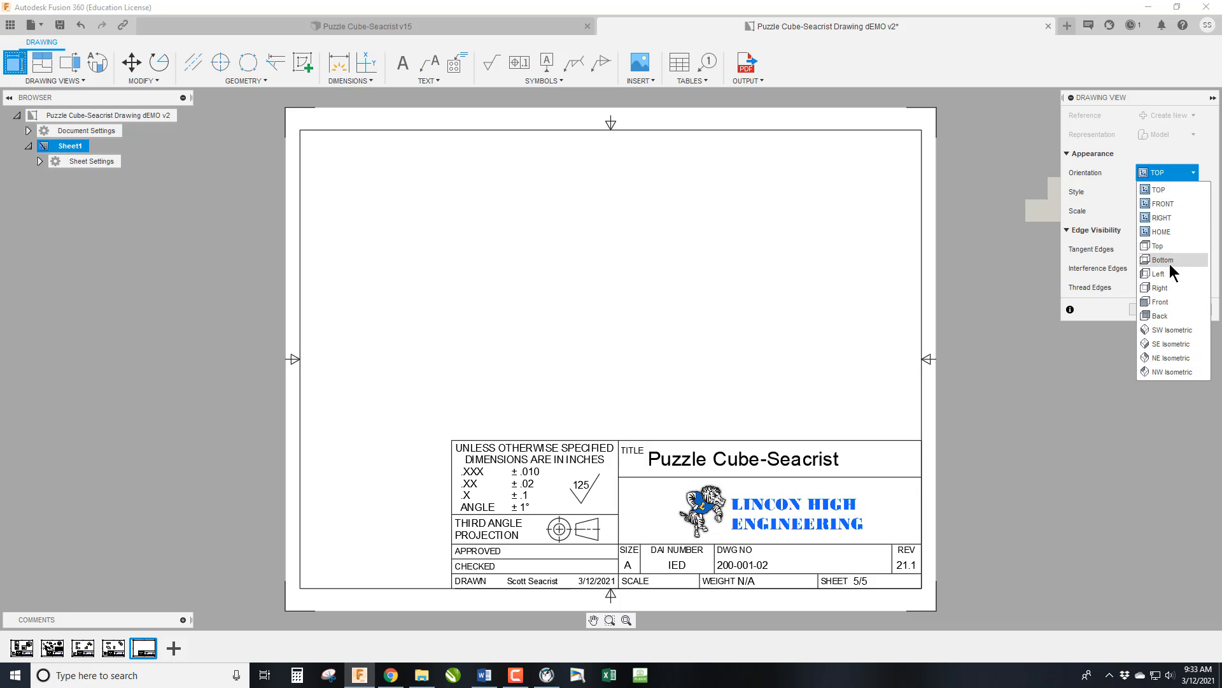
pyautogui.click(1166, 259)
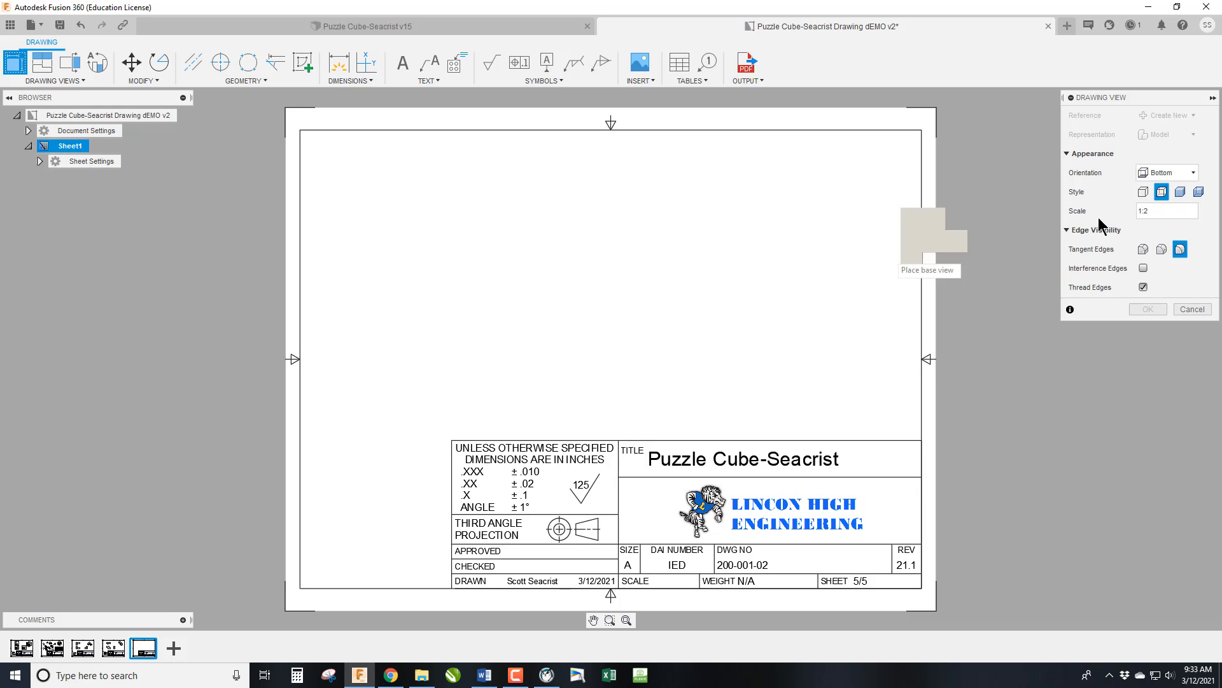
pyautogui.click(1164, 210)
pyautogui.write('3')
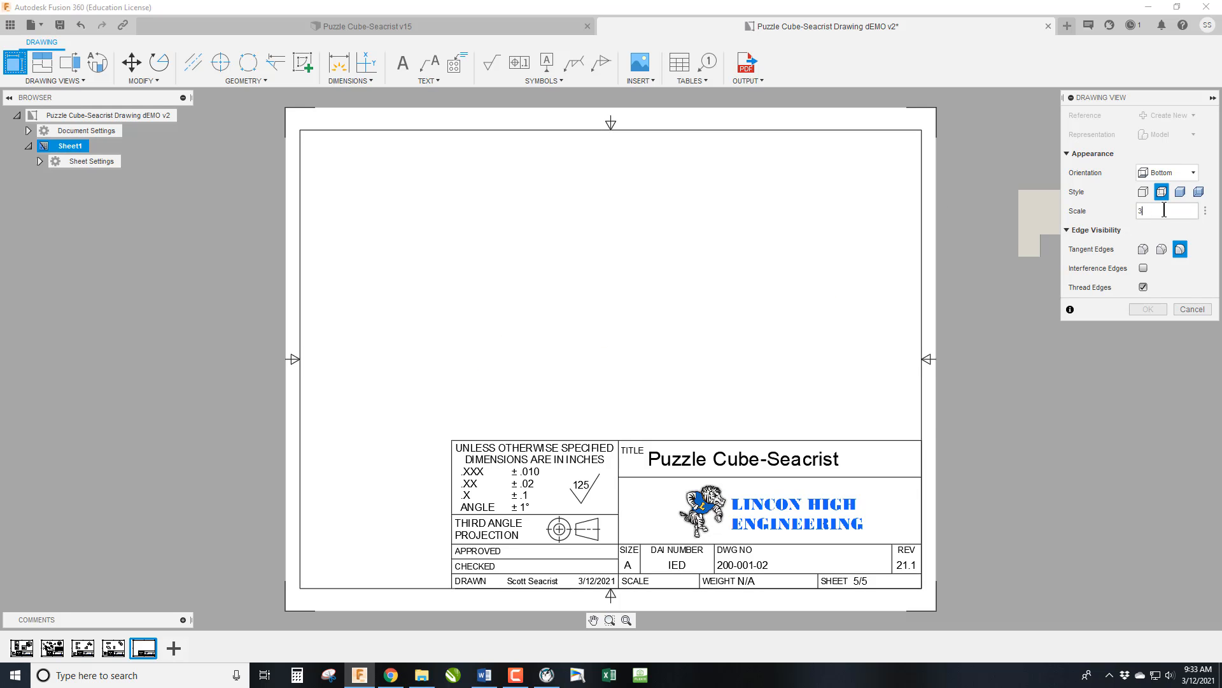
pyautogui.write(':4')
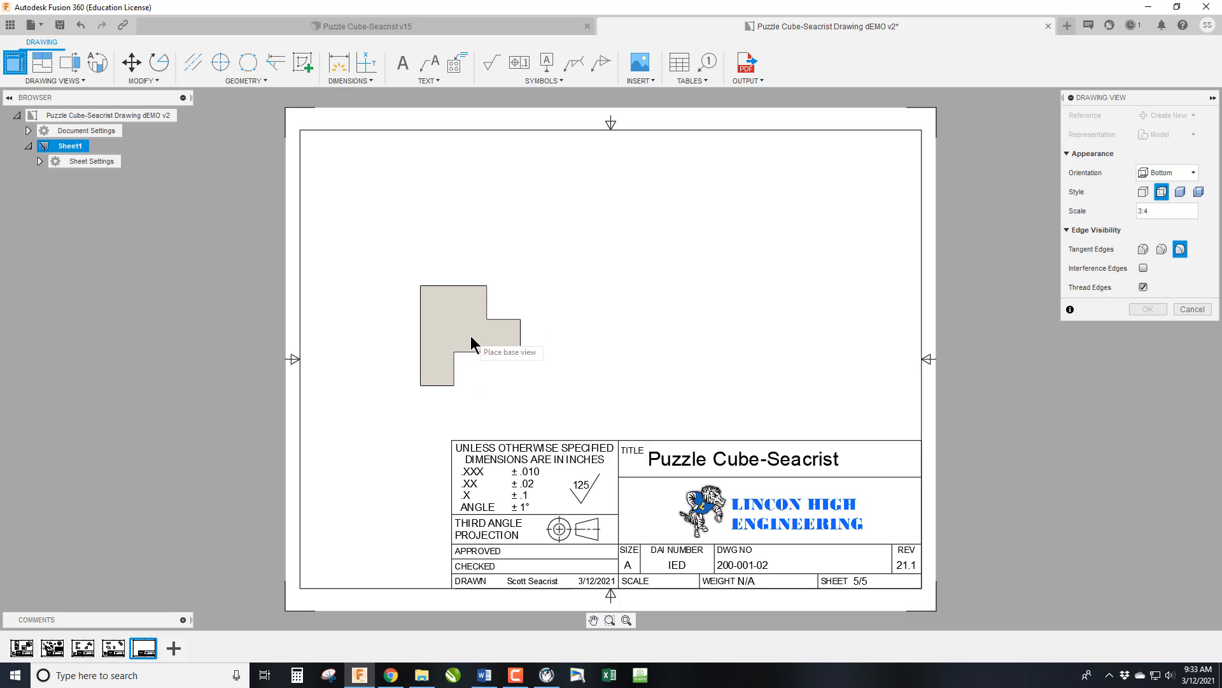
pyautogui.click(472, 345)
pyautogui.click(1149, 310)
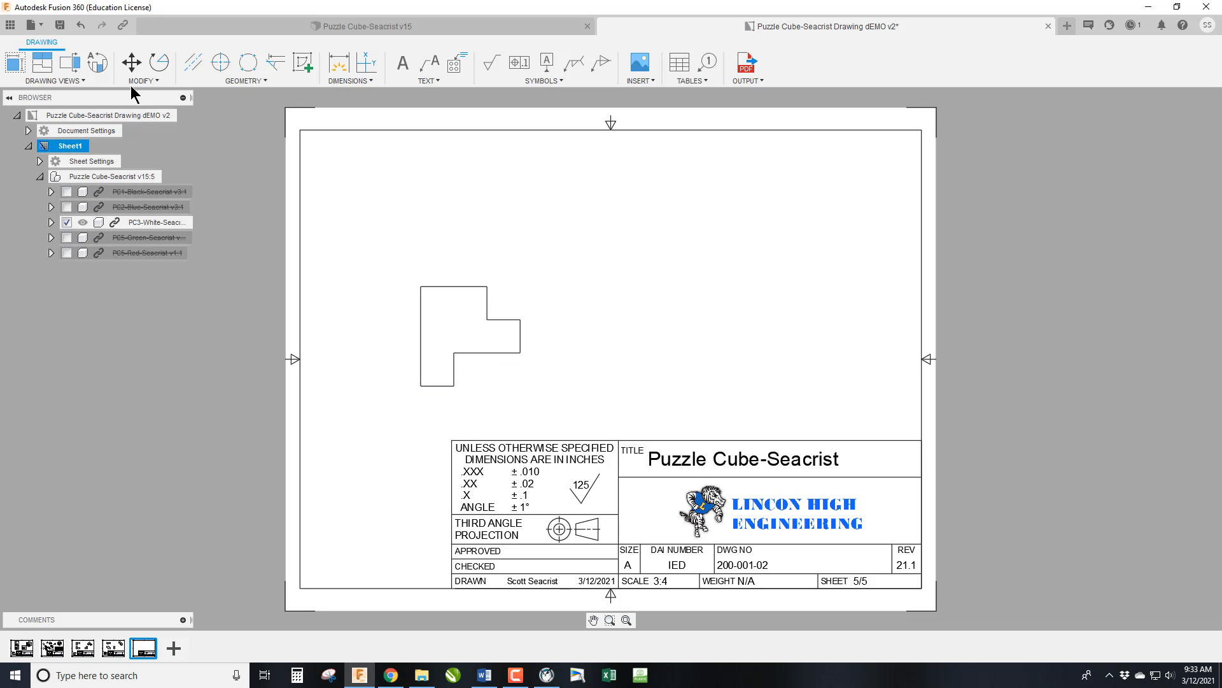
# Rotate the white piece's base view 90 degrees counterclockwise so its three-block edge lies along the bottom.
pyautogui.click(159, 62)
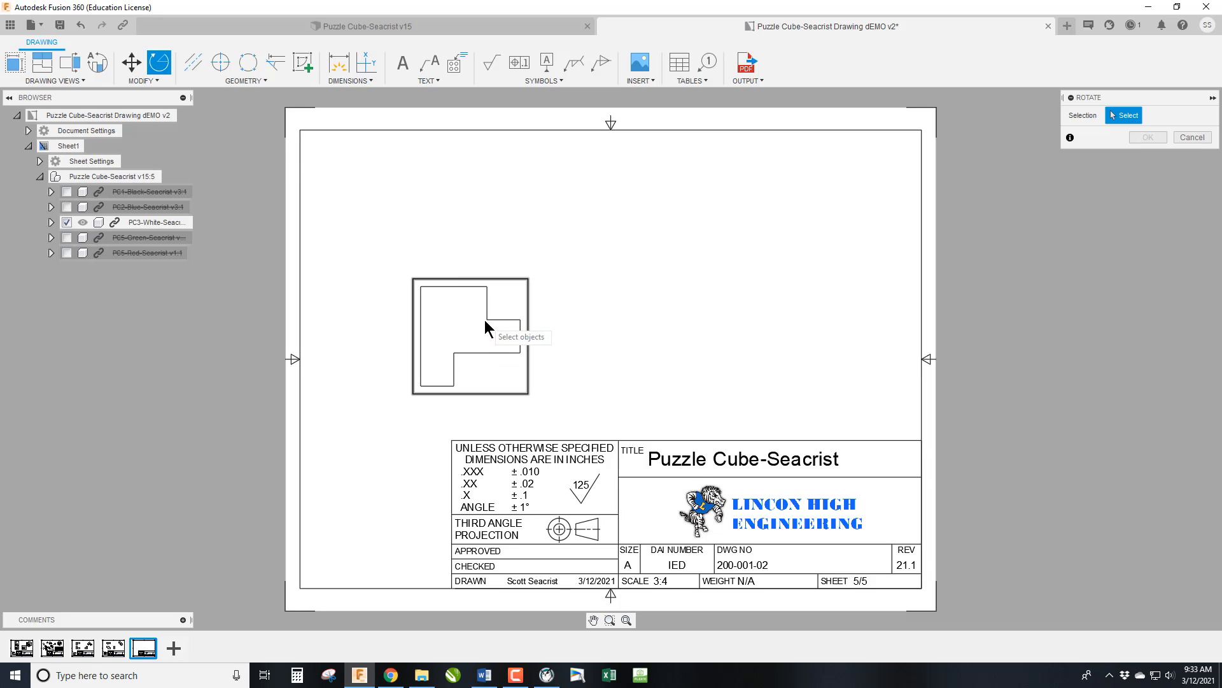
pyautogui.click(484, 319)
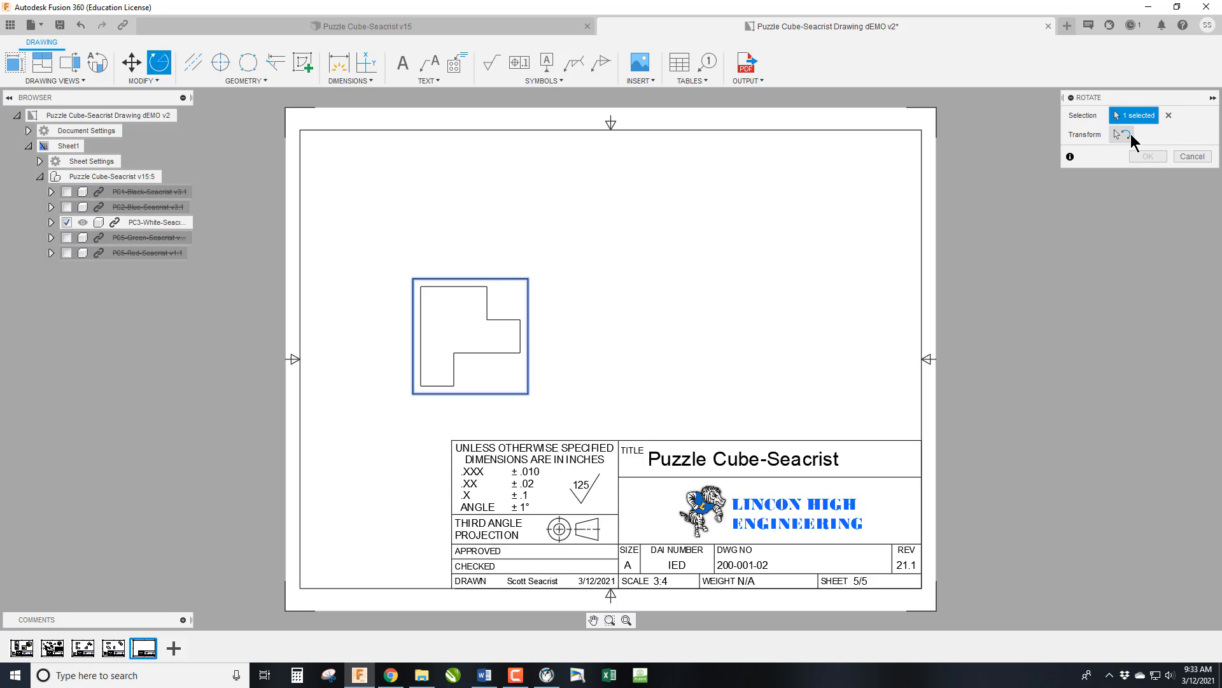
pyautogui.click(1126, 133)
pyautogui.click(467, 340)
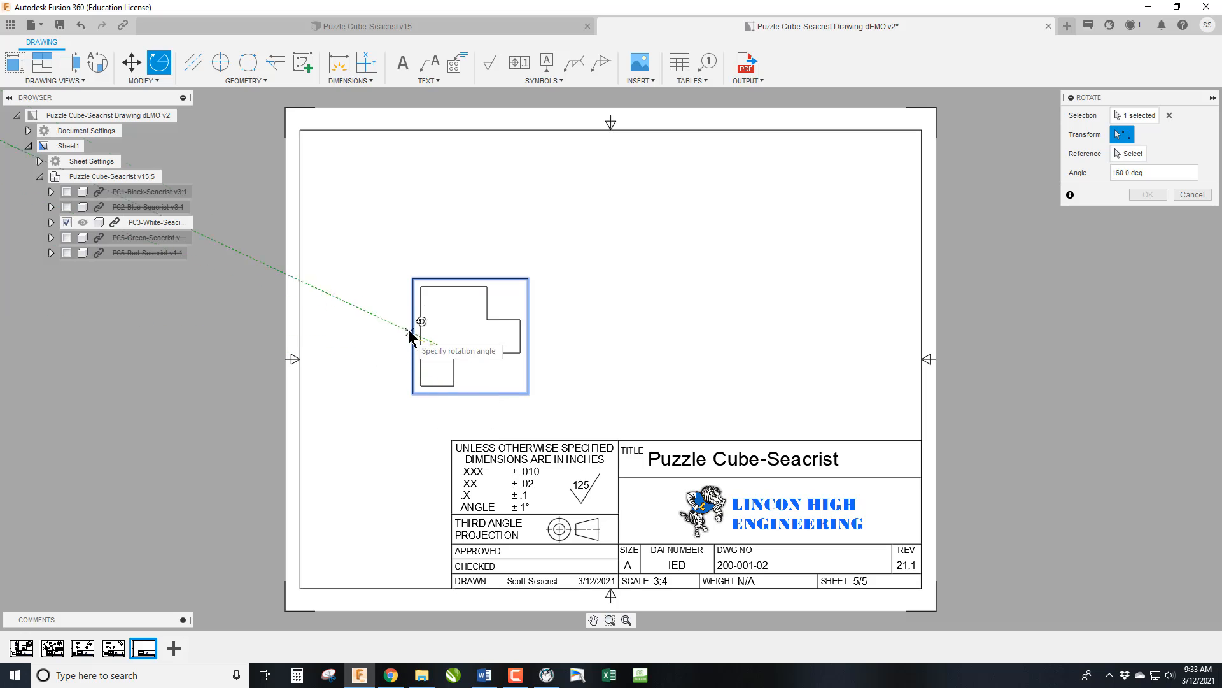
pyautogui.click(455, 306)
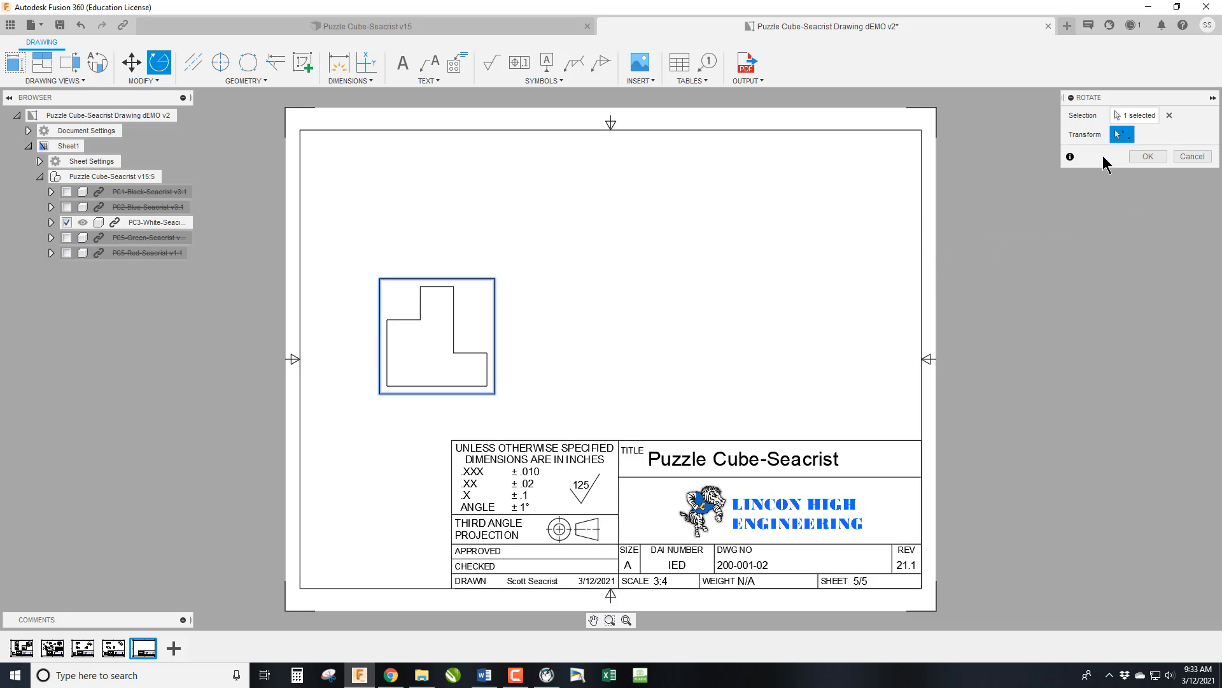
pyautogui.click(1140, 157)
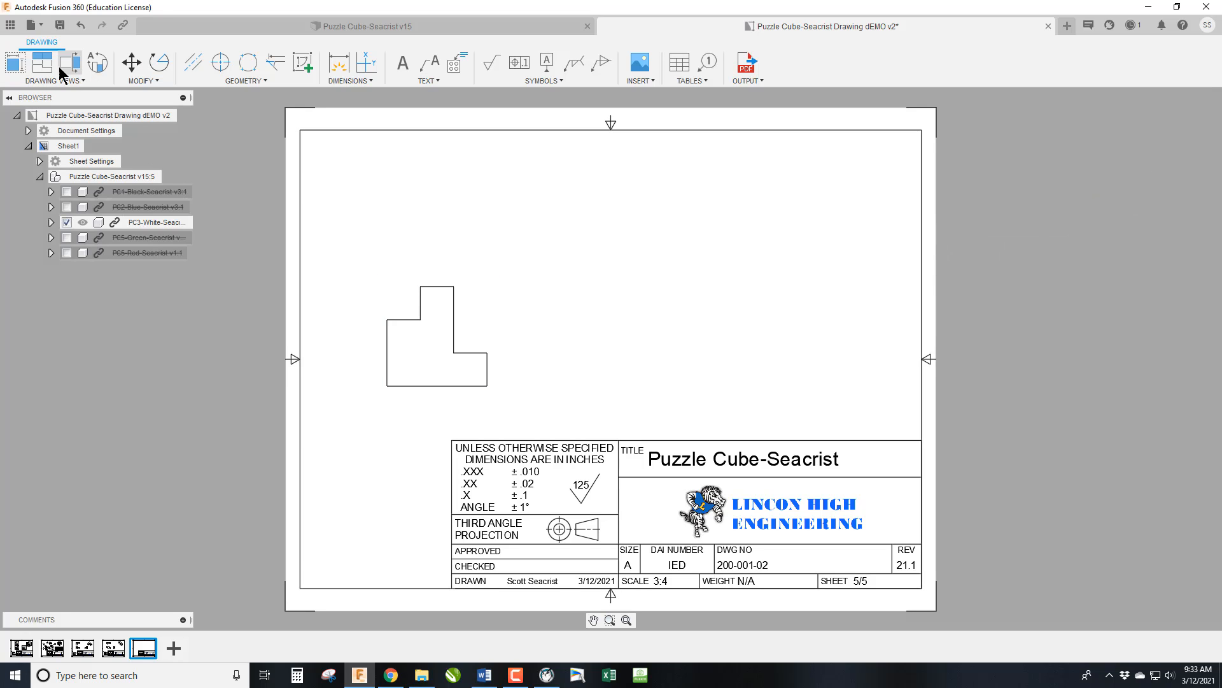
# Project a top view, a right-side view and an isometric view from the white piece's base view.
pyautogui.click(41, 62)
pyautogui.click(446, 326)
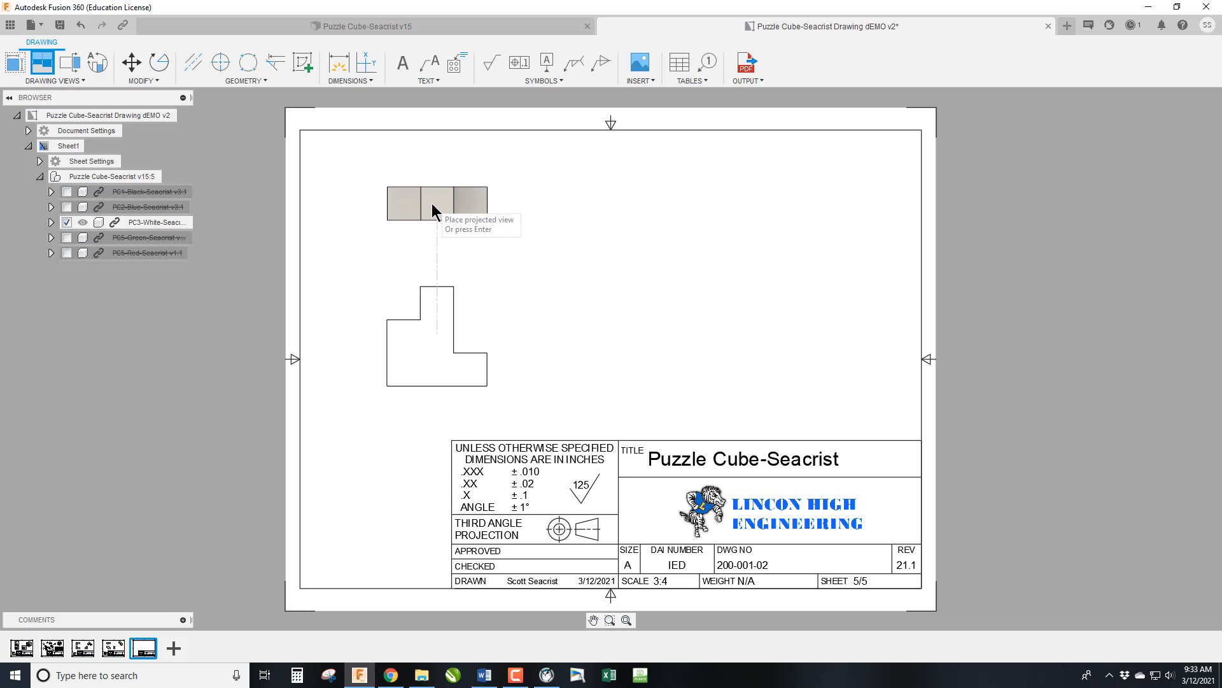
pyautogui.click(432, 203)
pyautogui.click(648, 344)
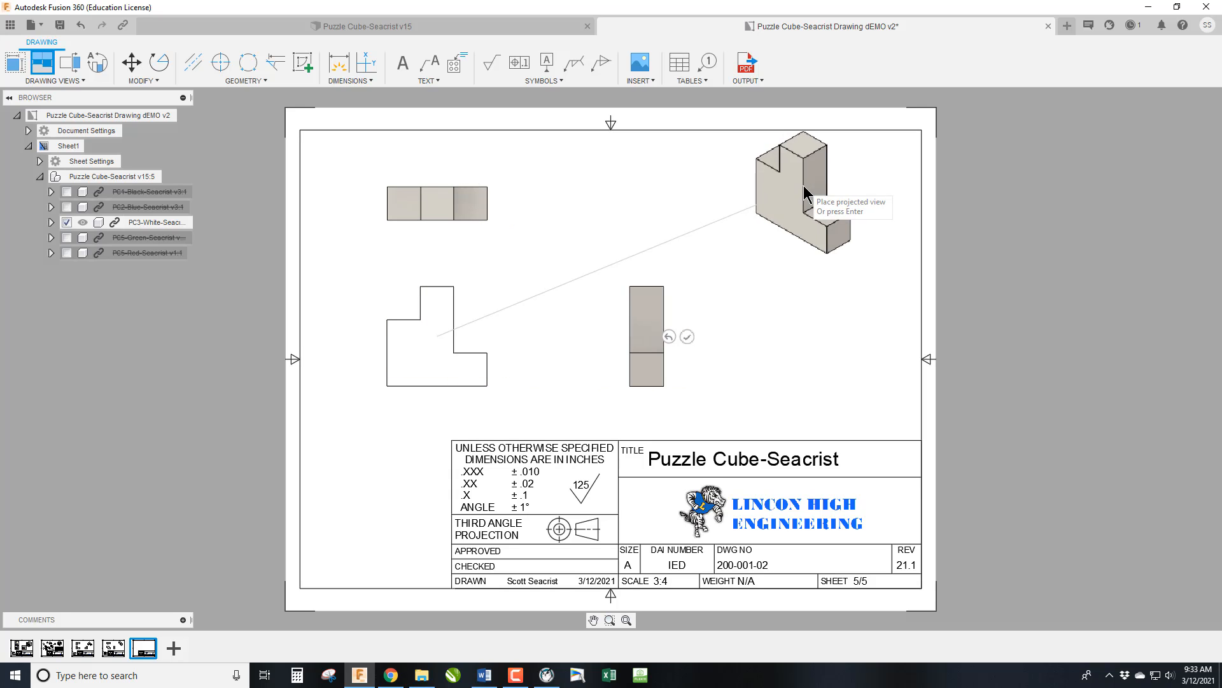
pyautogui.click(843, 223)
pyautogui.press('Return')
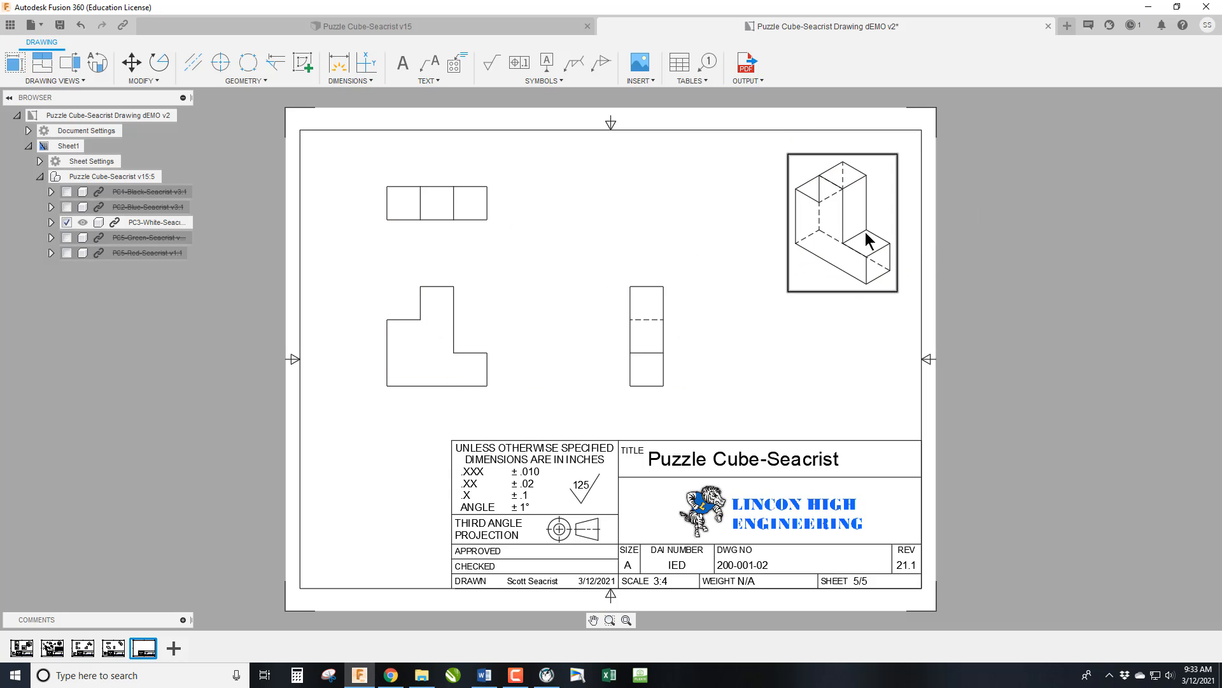
# Set the white piece's isometric view to the Shaded style.
pyautogui.doubleClick(869, 241)
pyautogui.click(1199, 135)
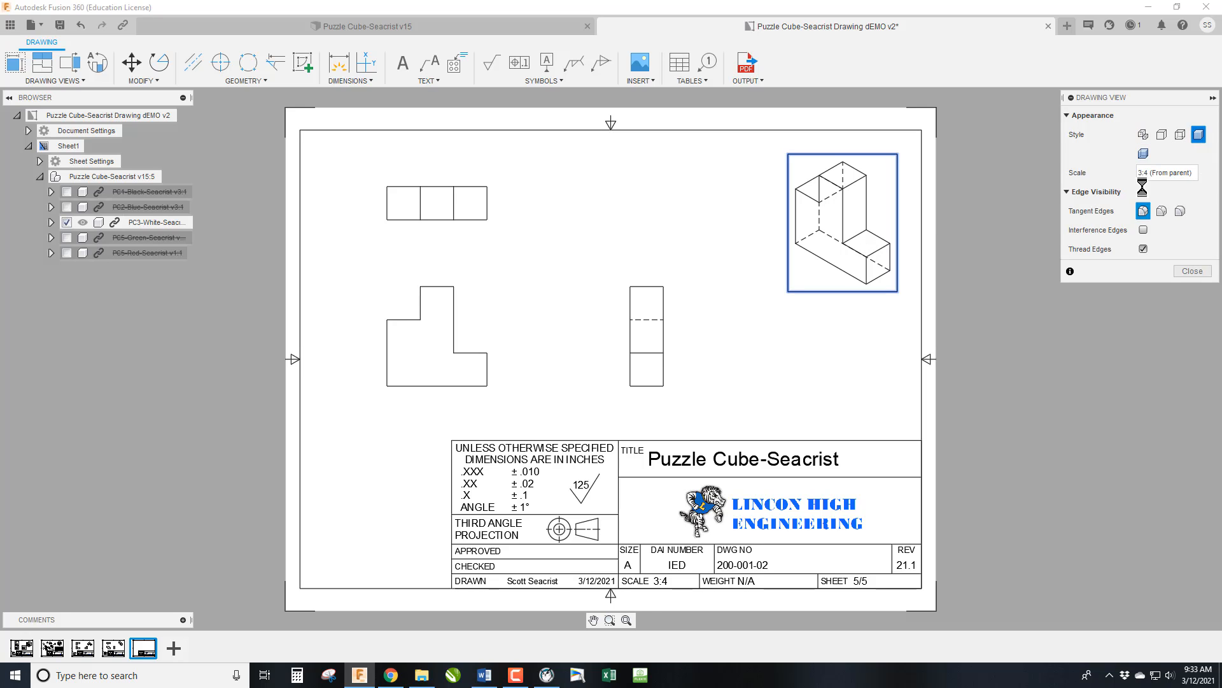
pyautogui.click(1192, 271)
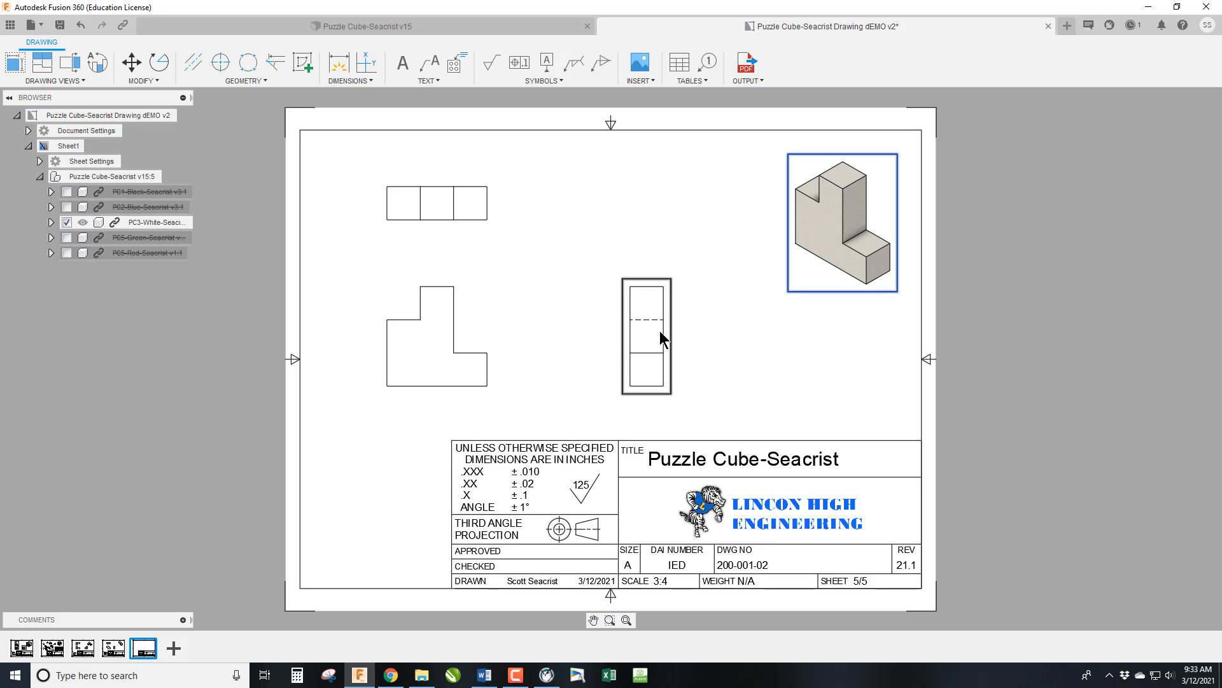
# Paste the copied notes block onto the white piece's sheet and move it slightly up beside the title block.
pyautogui.write('NOTES  1. INTERPRET TO ASME Y14.100-2017. 2. MATERIAL: HARDWOOD 3. COATING: SHARPIE BLUE 4. REMOVE ALL BURRS & SHARP EDGES. 5. ALL DIMENSIONS APPLY AFTER COATING.')
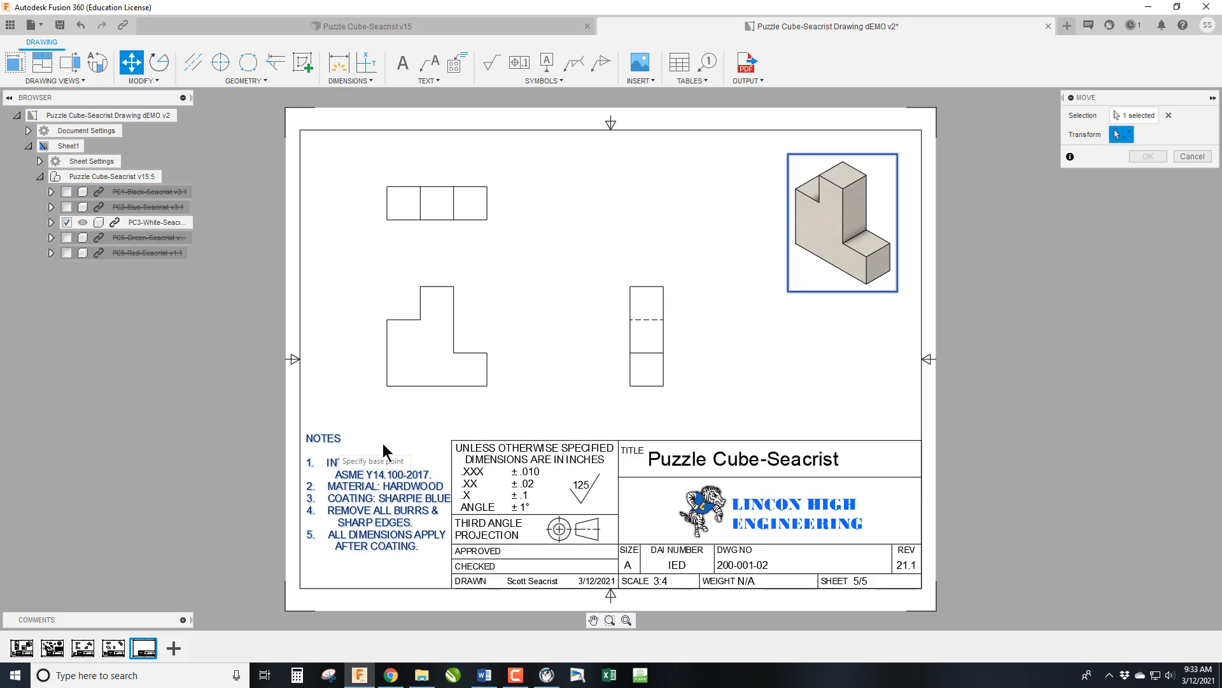
pyautogui.click(408, 517)
pyautogui.click(408, 513)
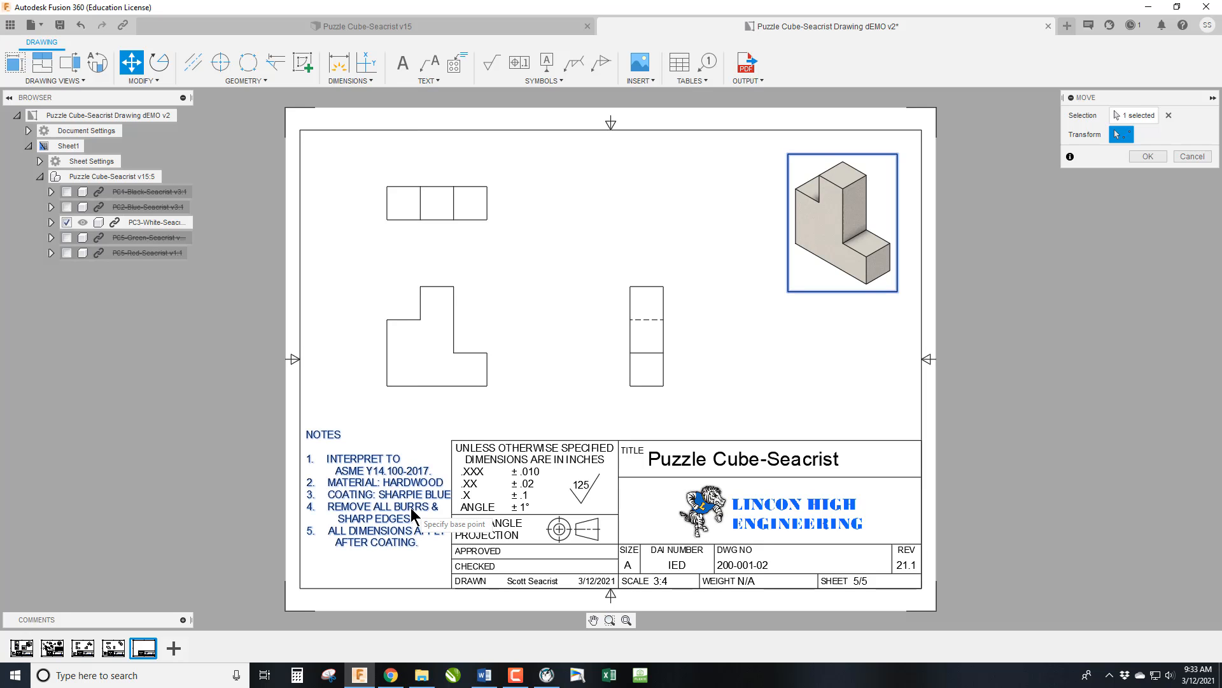
pyautogui.click(1148, 156)
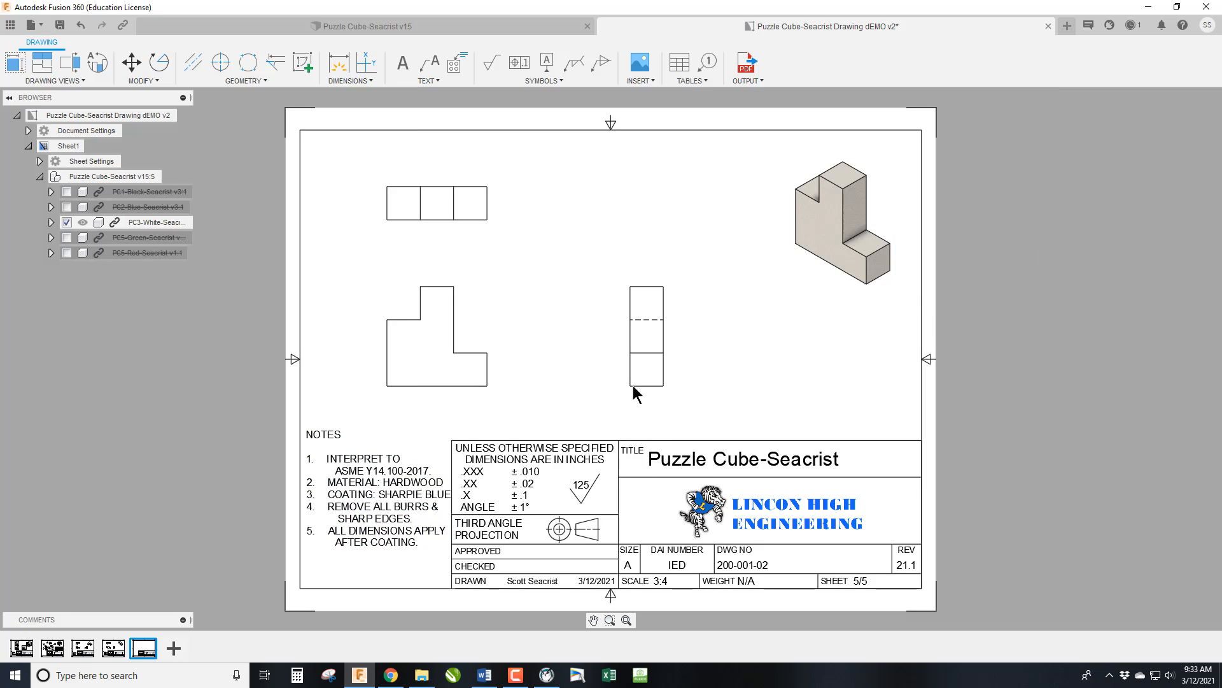
# Change the coating in the white piece's notes to RAW, keeping the deburring note on its own numbered line.
pyautogui.doubleClick(408, 517)
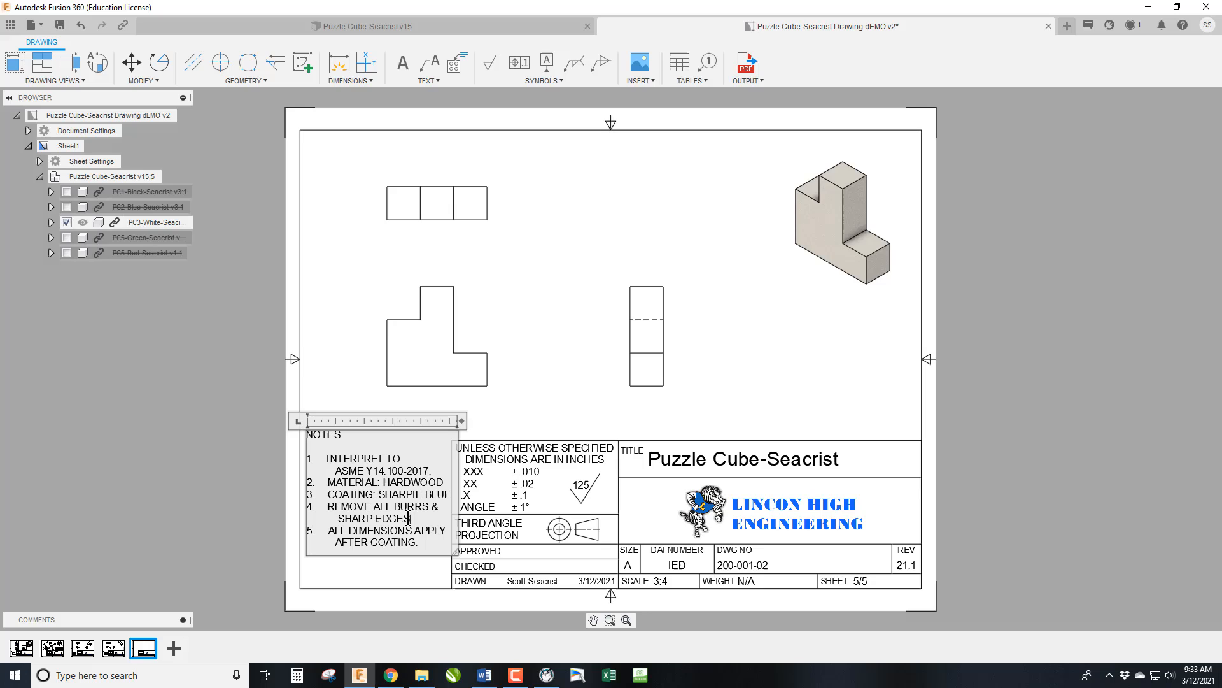
pyautogui.doubleClick(443, 497)
pyautogui.moveTo(444, 494); pyautogui.dragTo(380, 497)
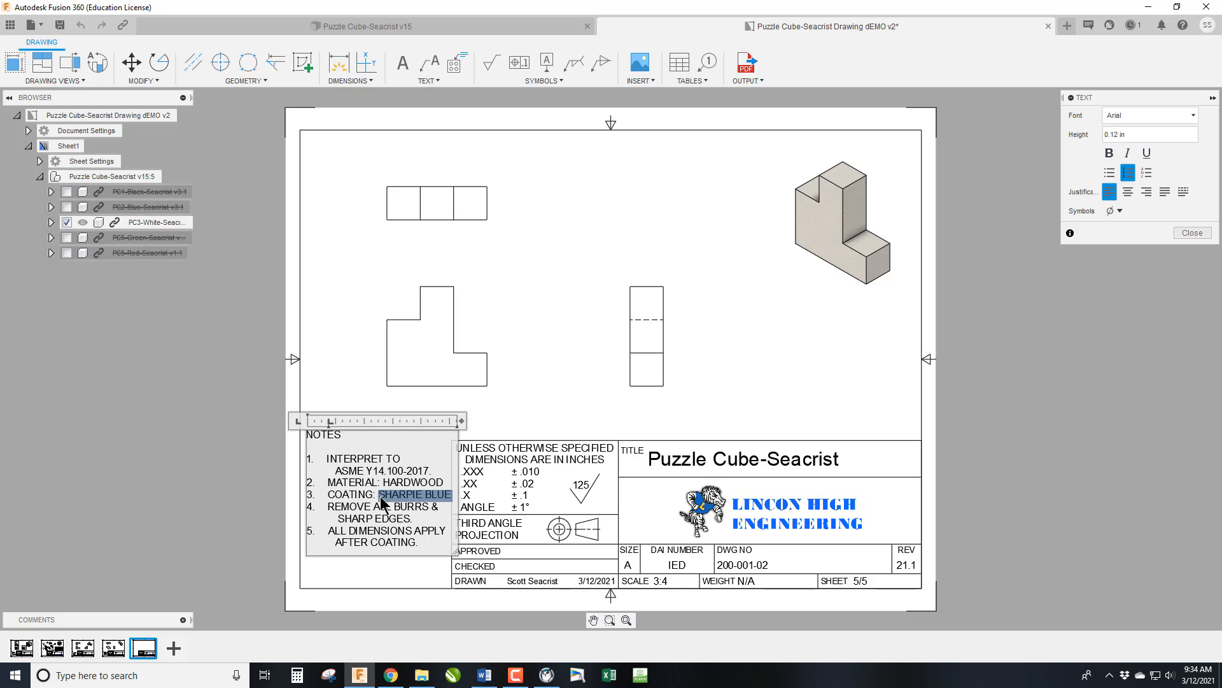
pyautogui.press('Delete')
pyautogui.press('Delete')
pyautogui.write('RAWREMOV')
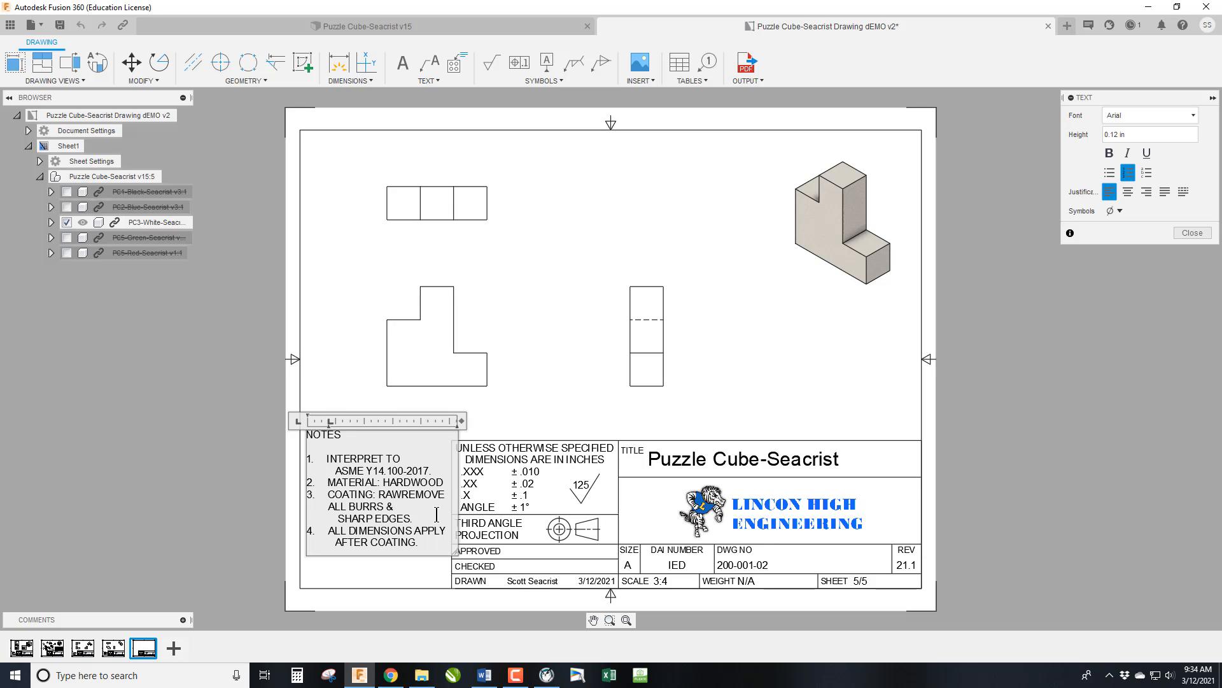
pyautogui.press('Return')
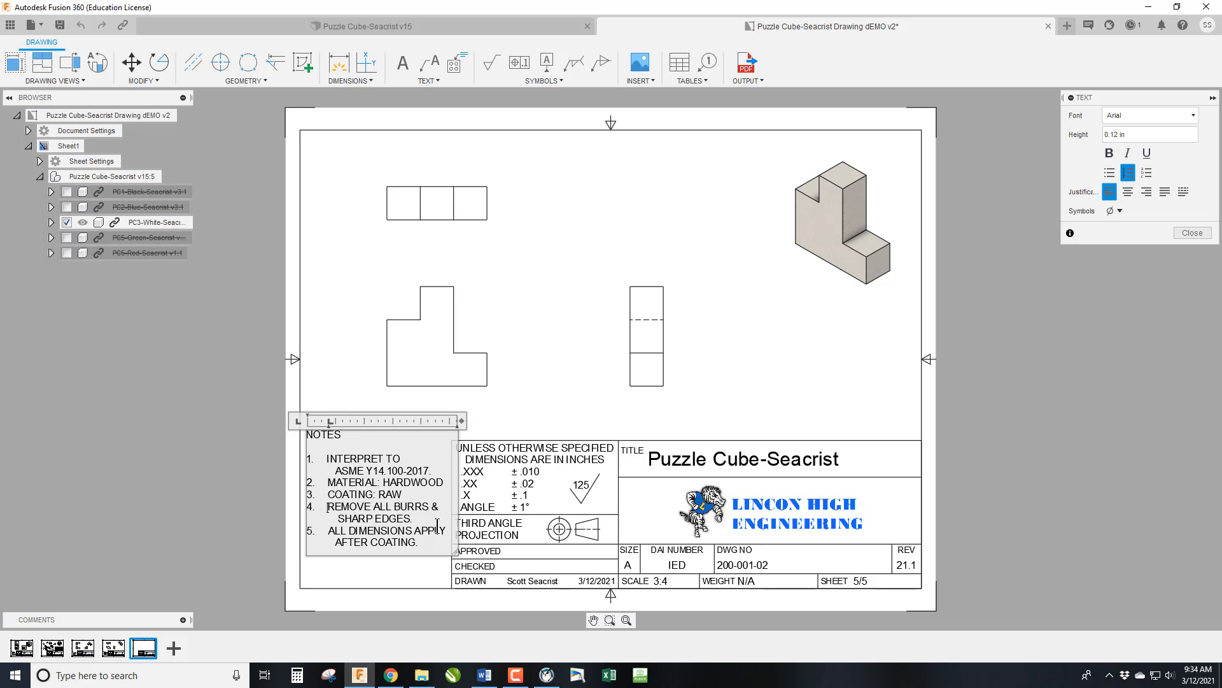
pyautogui.click(1192, 232)
# Start a drawing of the green piece from the puzzle cube model, placing it on a new sheet of the existing dEMO drawing.
pyautogui.click(353, 25)
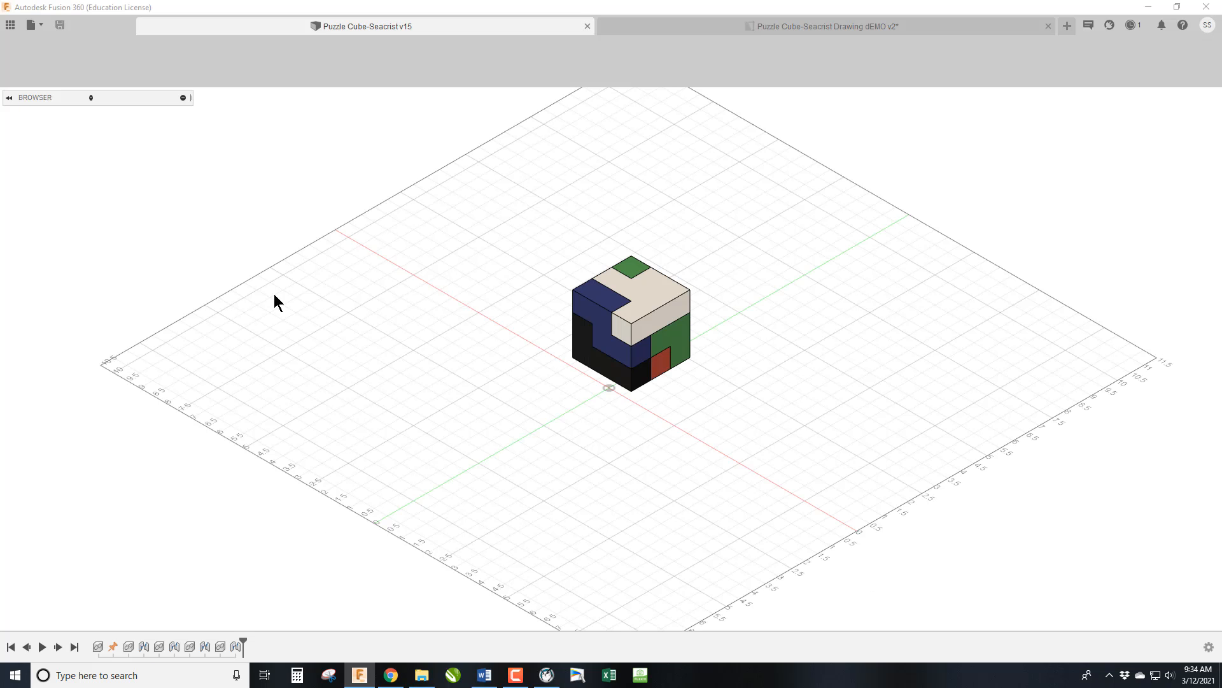
pyautogui.rightClick(141, 240)
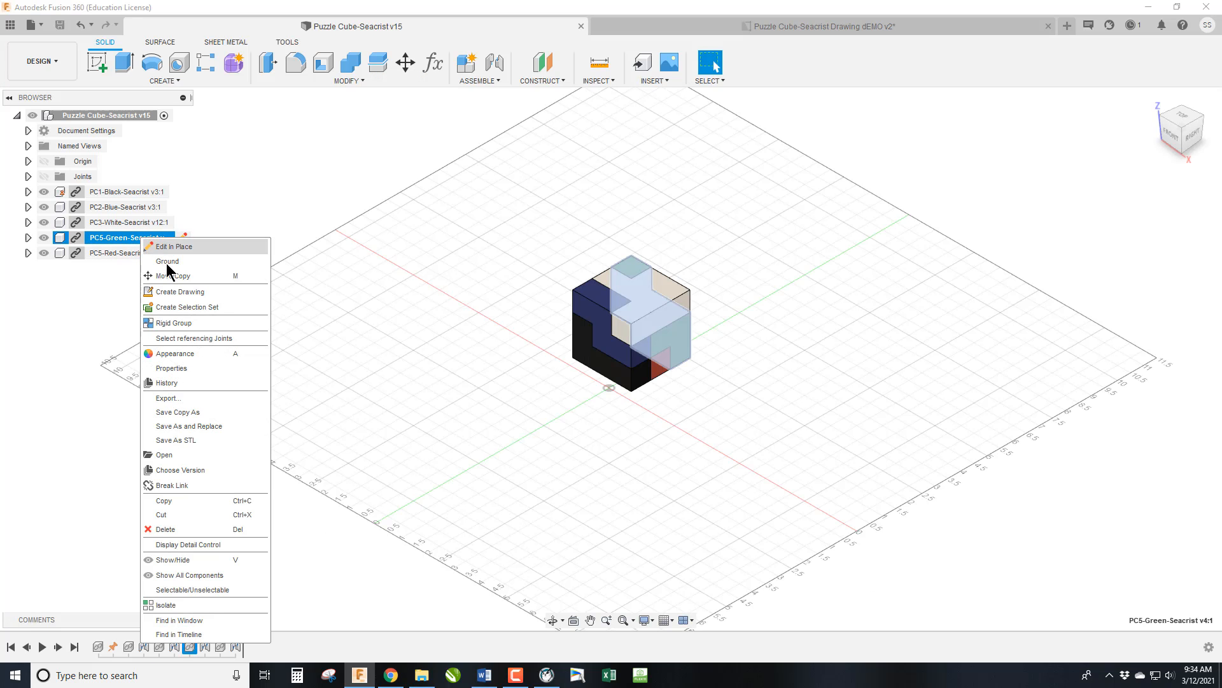
pyautogui.click(176, 291)
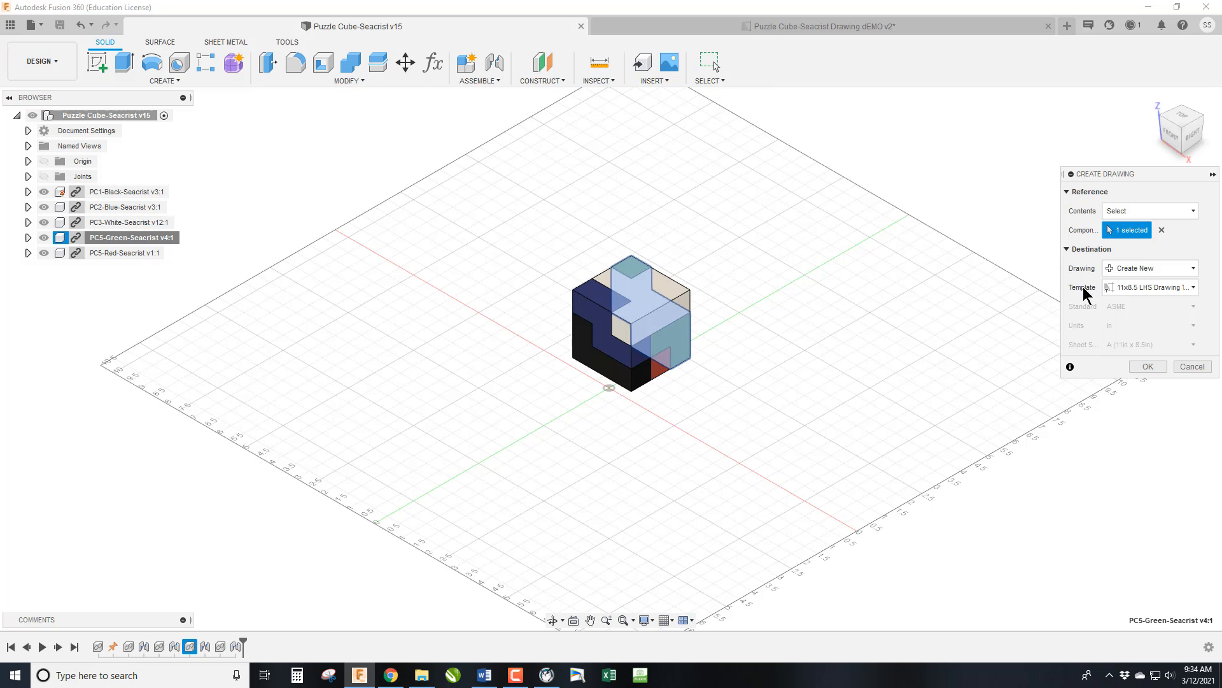
pyautogui.click(1151, 268)
pyautogui.click(1154, 298)
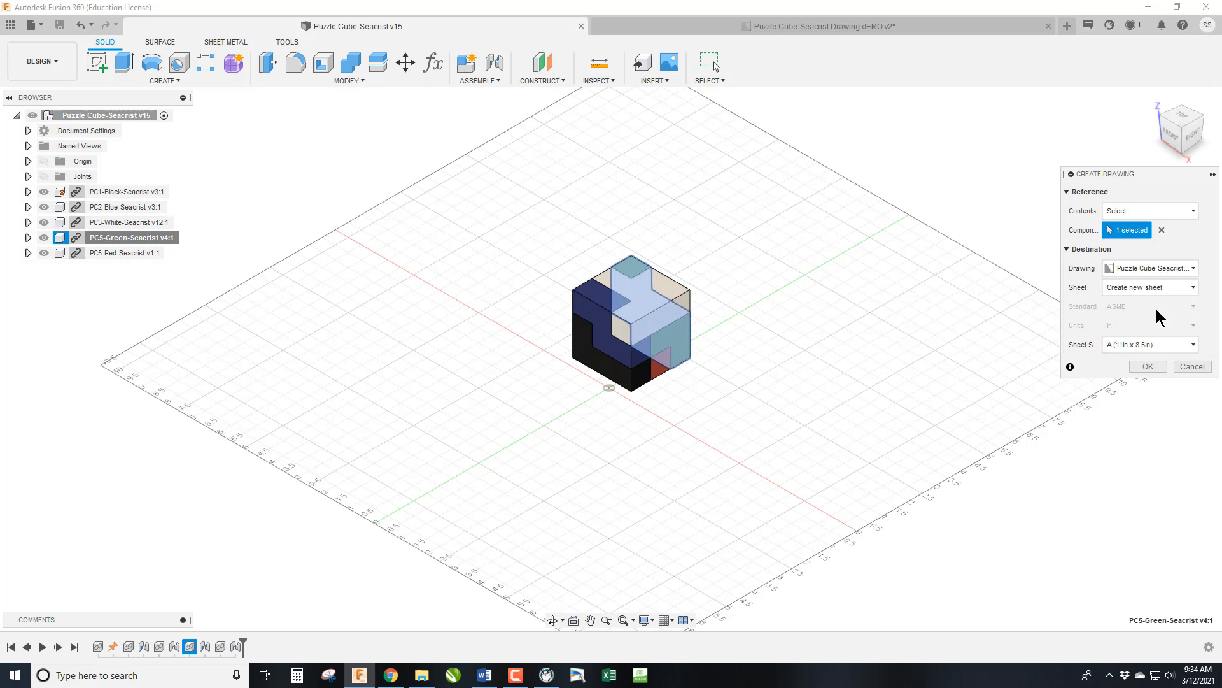
pyautogui.click(1150, 368)
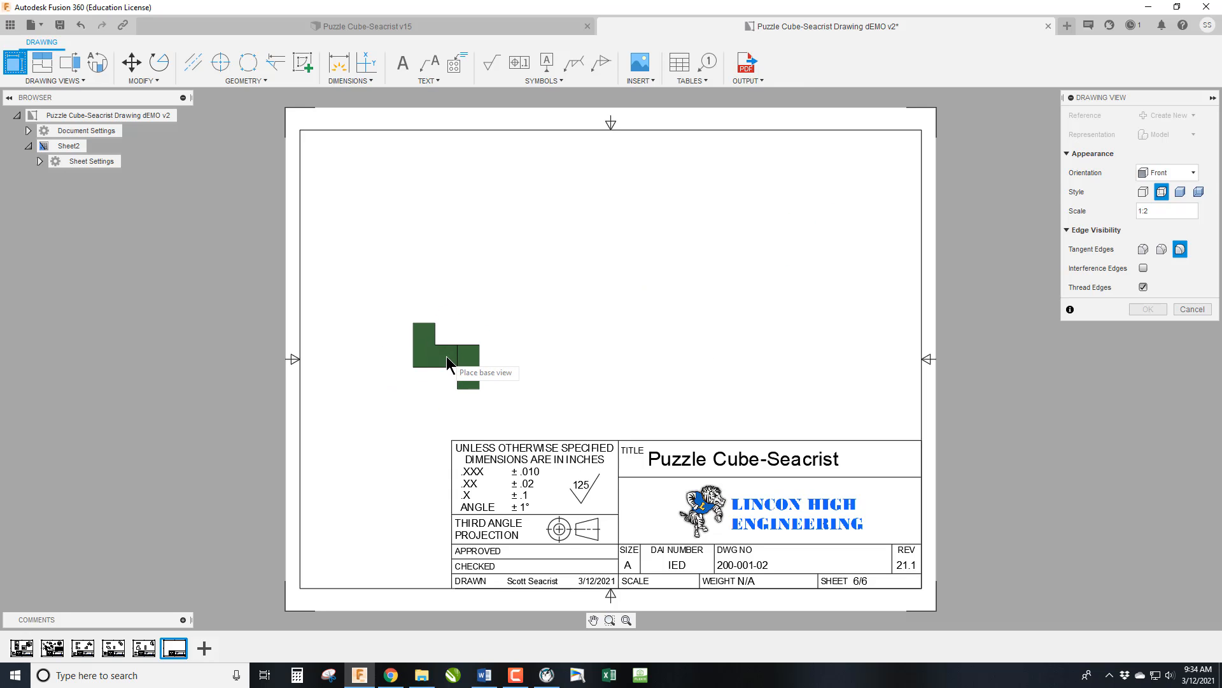
# Place the green piece's base view in Front orientation at 3:4 scale above the left end of the title block.
pyautogui.click(449, 350)
pyautogui.click(1162, 211)
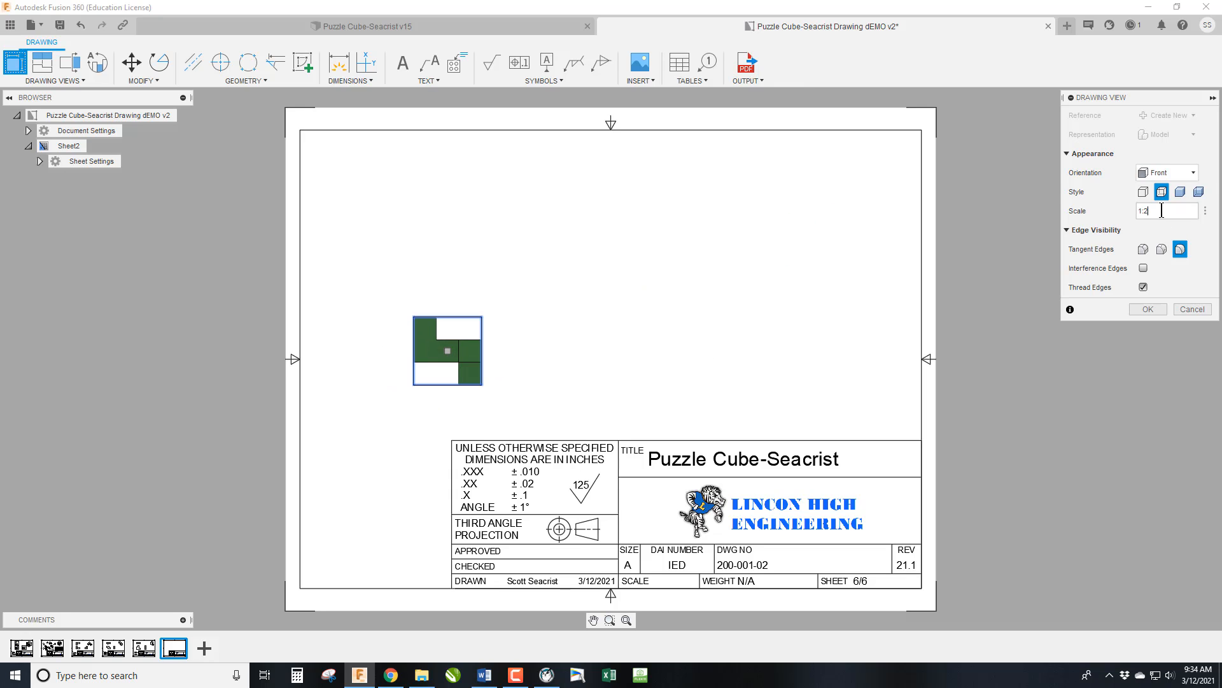
pyautogui.write('3:4')
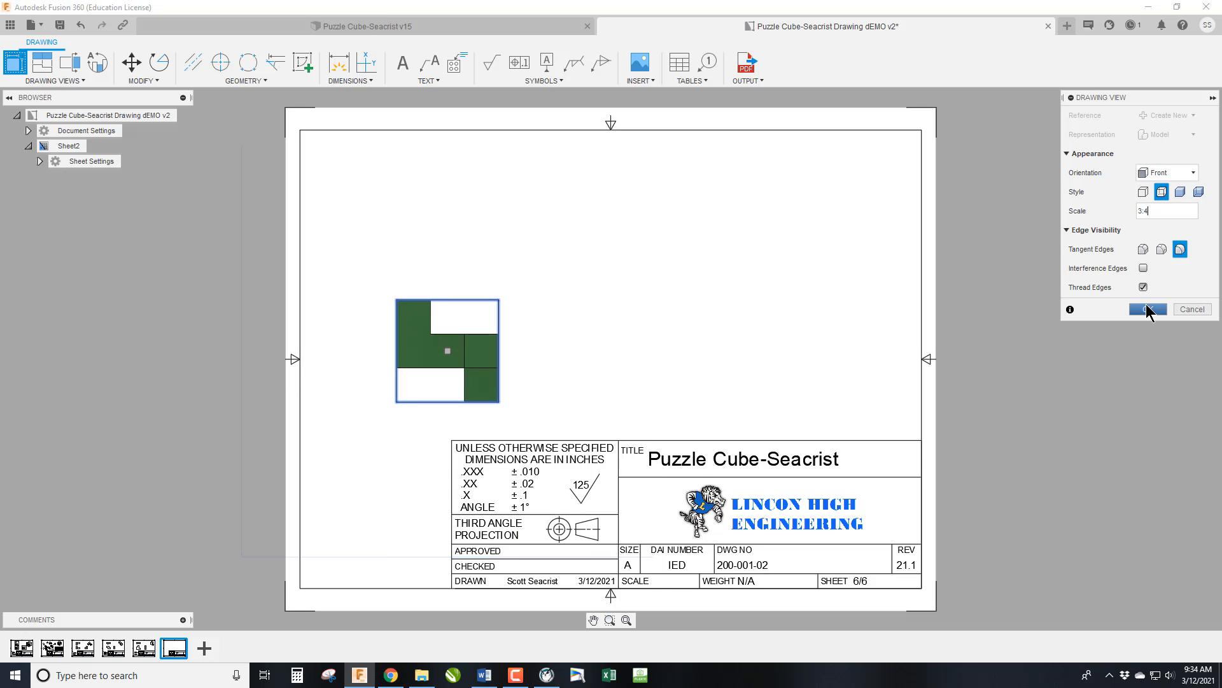
pyautogui.click(1148, 309)
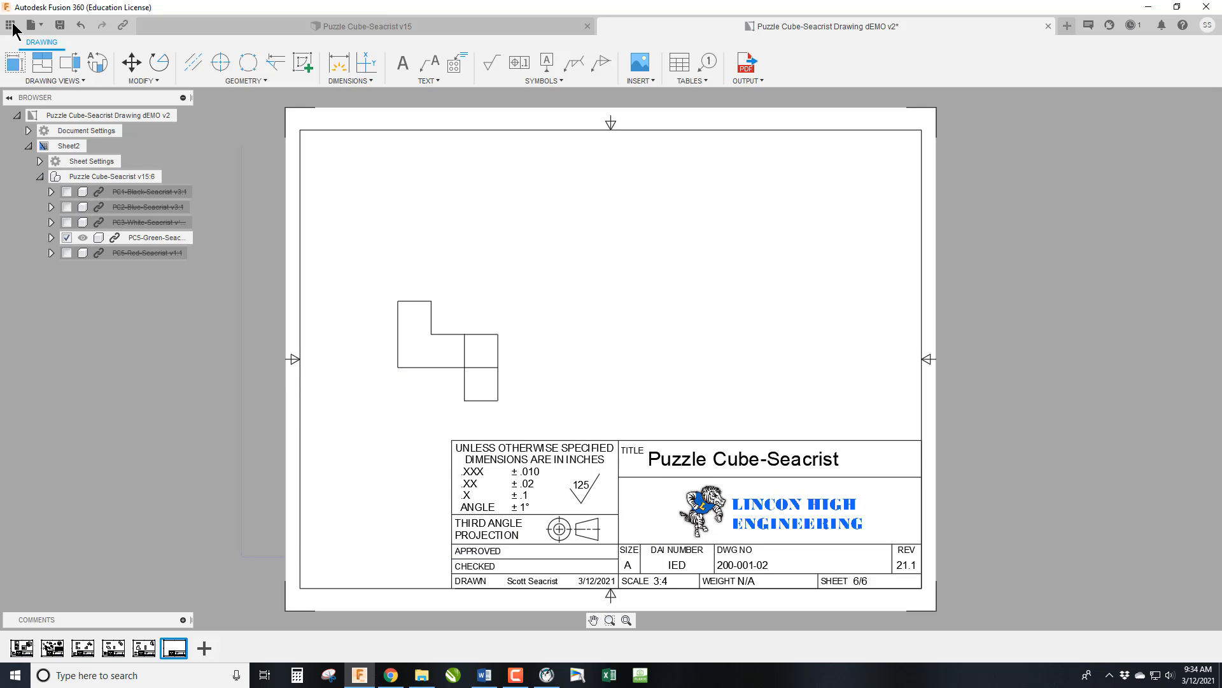
# Rotate the green piece's base view 90 degrees clockwise so its three-block column stands upright.
pyautogui.click(159, 62)
pyautogui.click(453, 331)
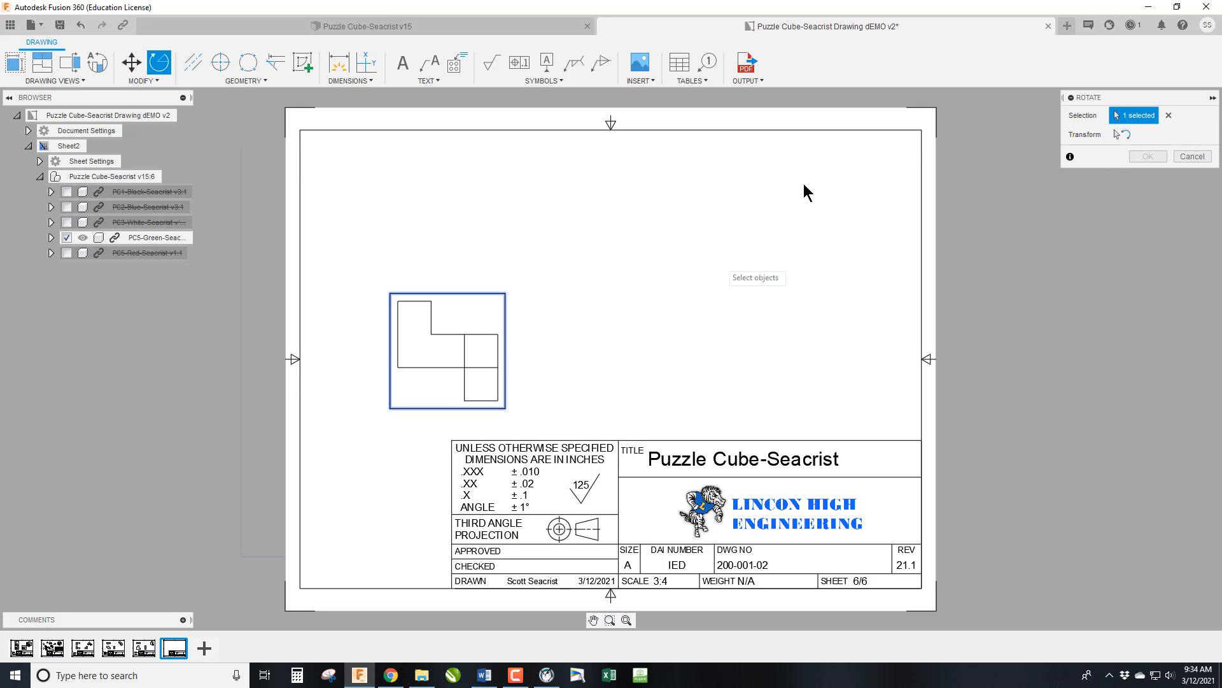
pyautogui.click(1126, 134)
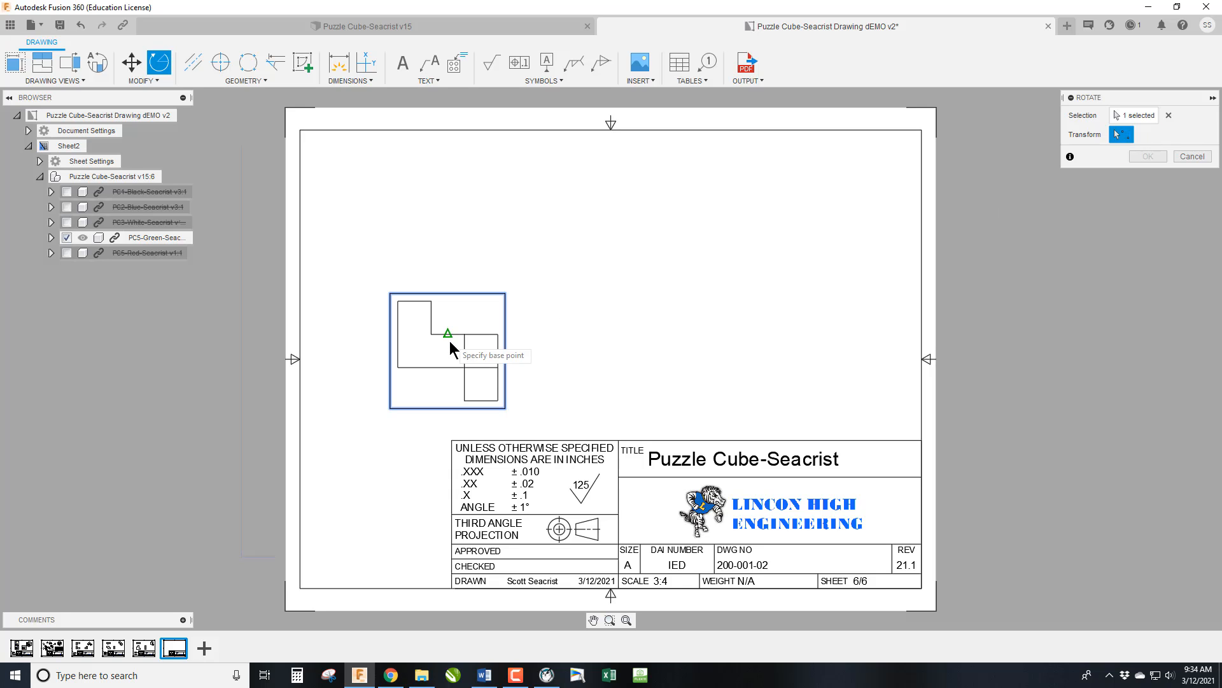
pyautogui.click(482, 345)
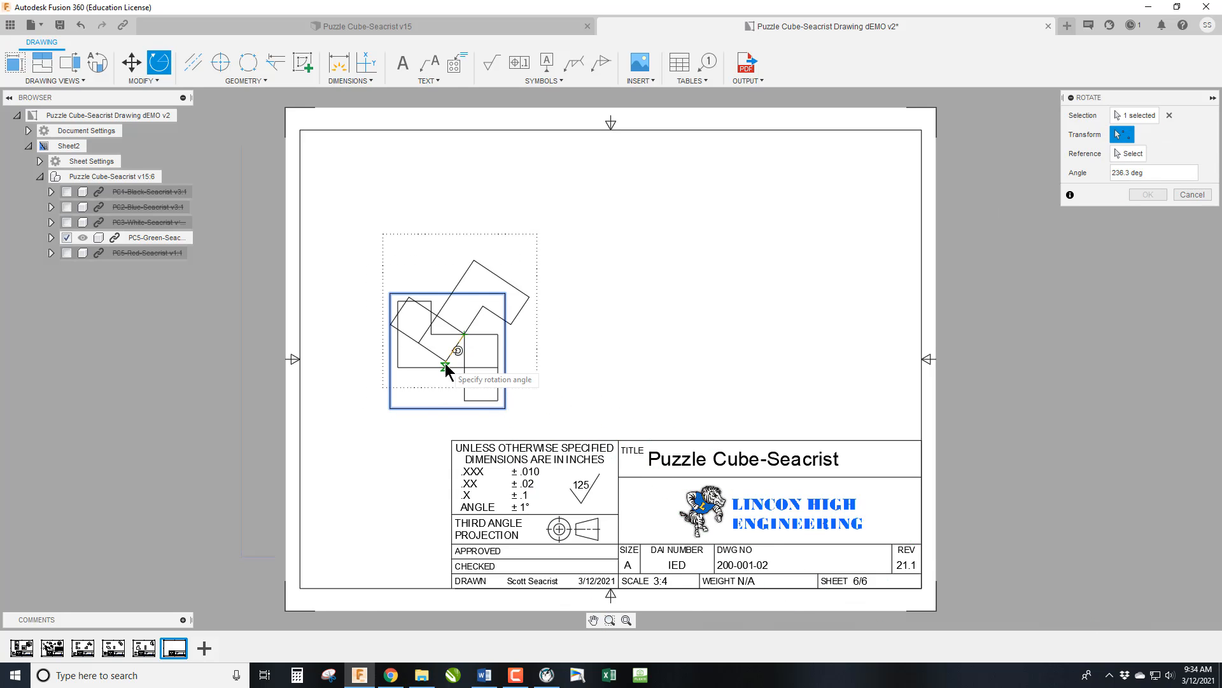
pyautogui.click(465, 363)
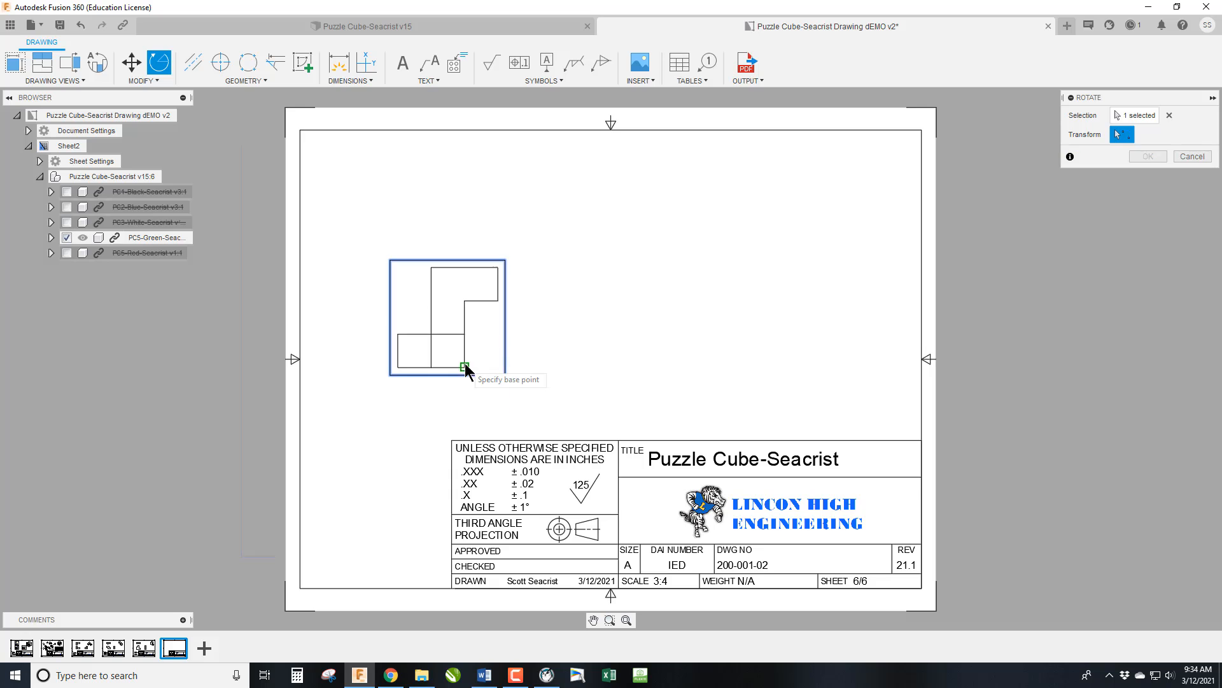
# Project the green piece's top, right-side and isometric views from its rotated base view.
pyautogui.click(41, 62)
pyautogui.click(437, 288)
pyautogui.click(442, 201)
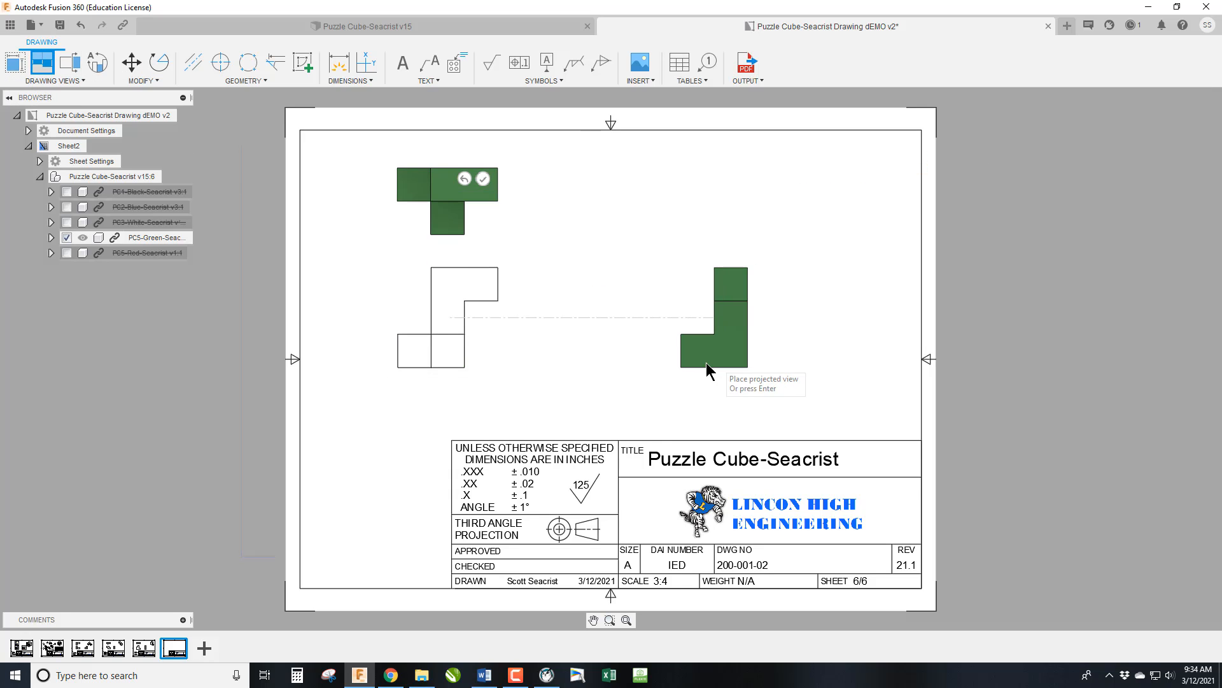
pyautogui.click(704, 359)
pyautogui.click(837, 200)
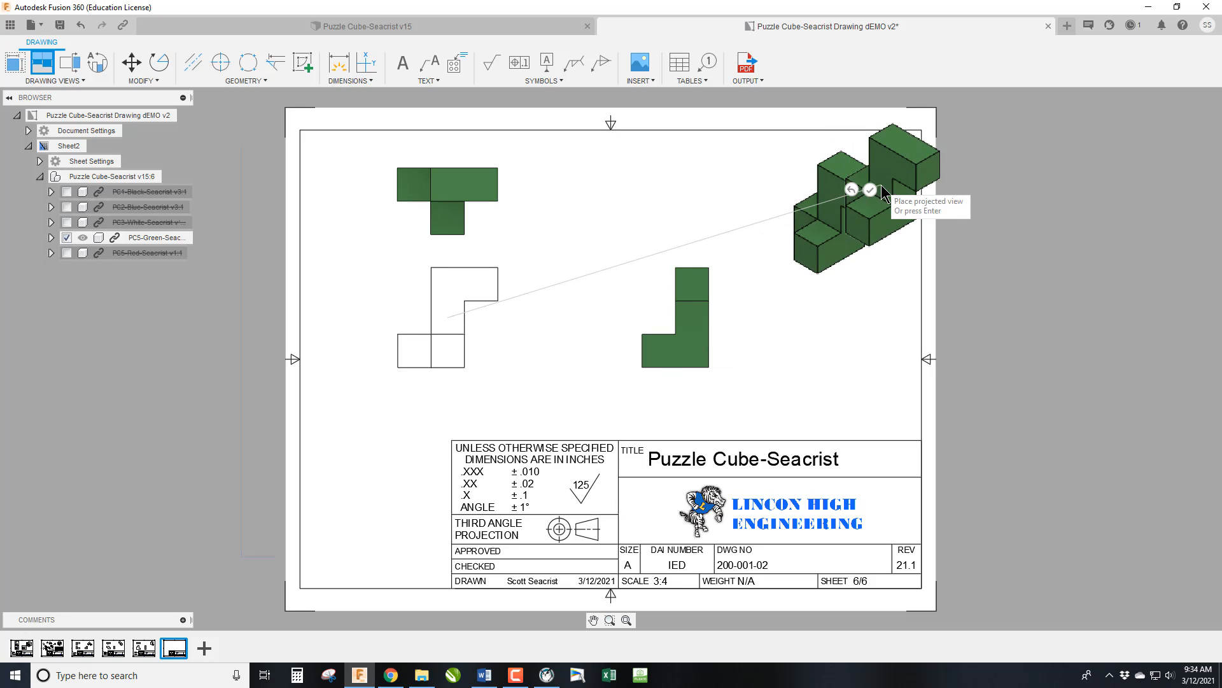
pyautogui.press('Return')
# Apply the Shaded style to the green piece's isometric view.
pyautogui.doubleClick(874, 219)
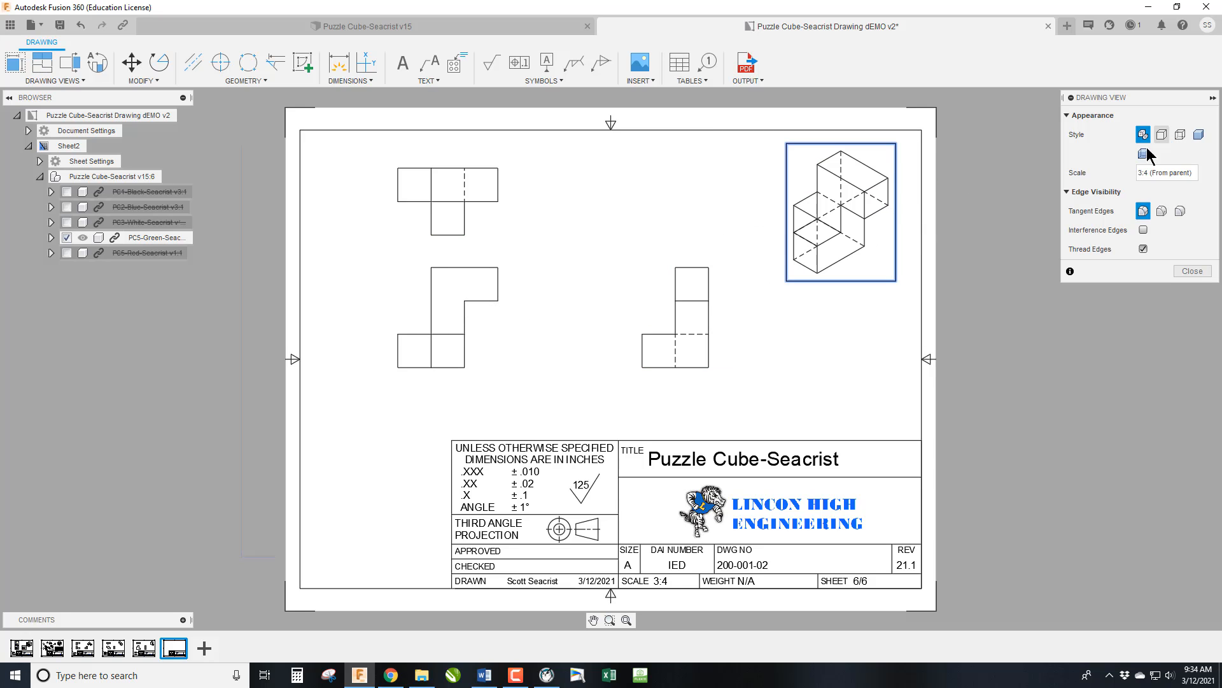
pyautogui.click(1198, 134)
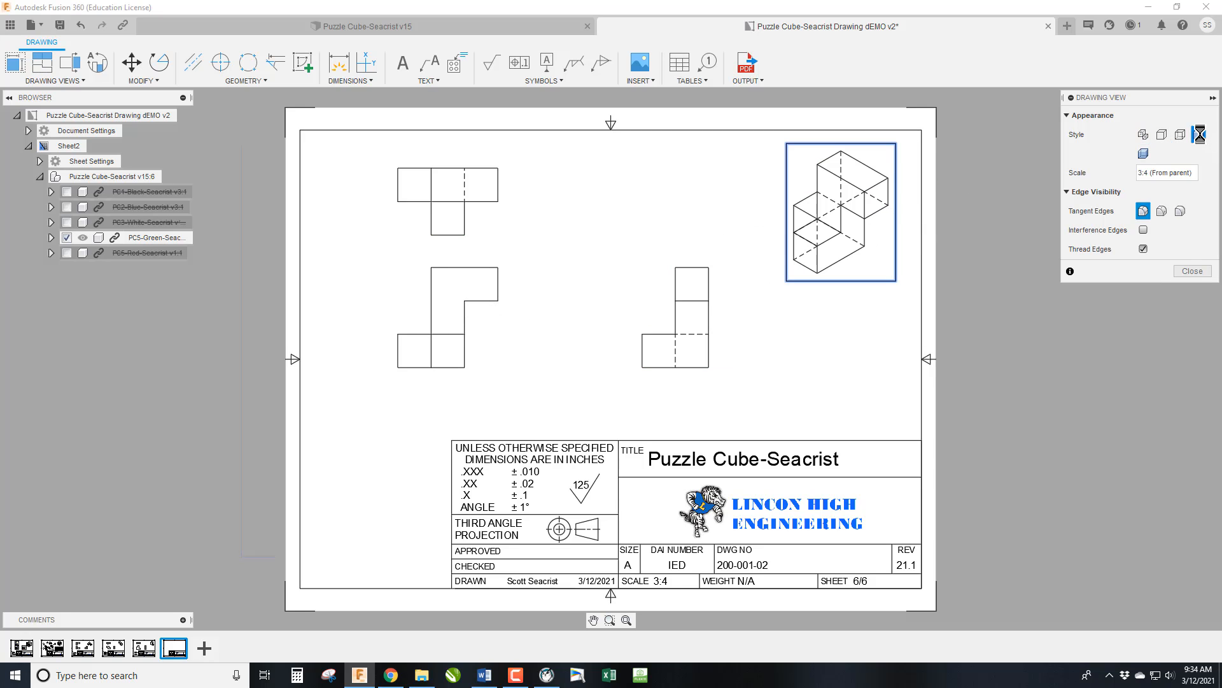
pyautogui.click(1192, 272)
# Paste the copied notes block into the empty space beside the title block on the green piece's sheet.
pyautogui.hotkey('ctrl', 'v')
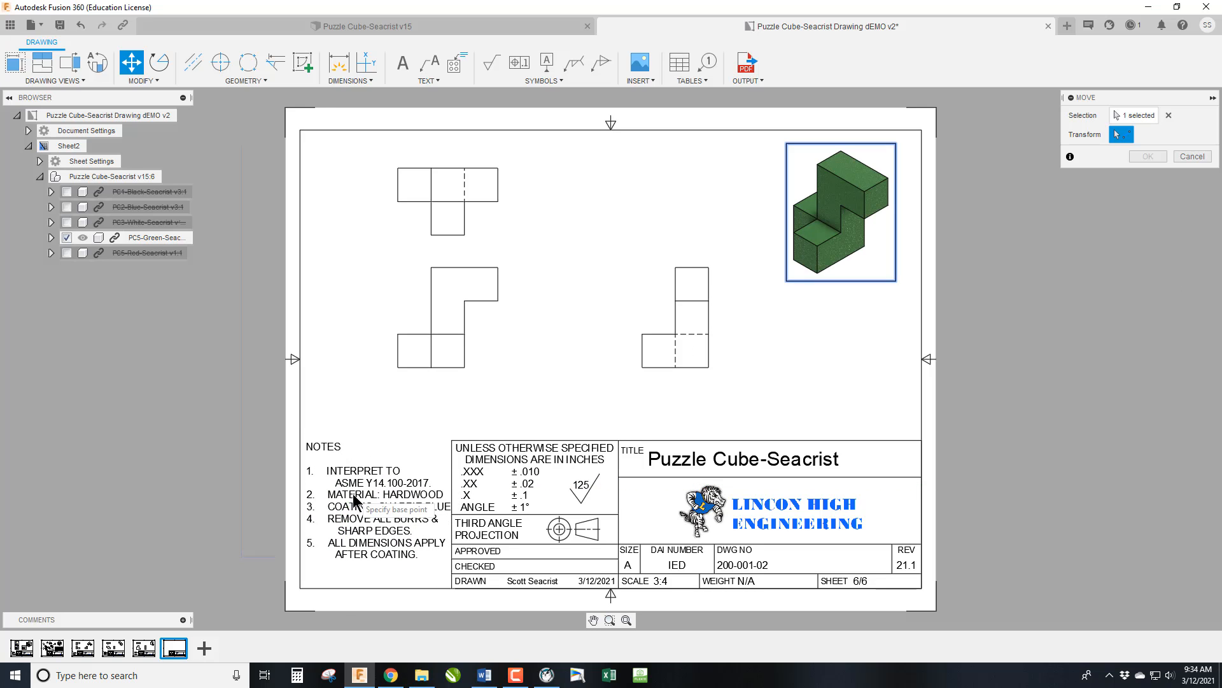
pyautogui.click(343, 498)
pyautogui.click(1136, 158)
# Change the coating note on the green piece's sheet to SHARPIE GREEN.
pyautogui.doubleClick(411, 505)
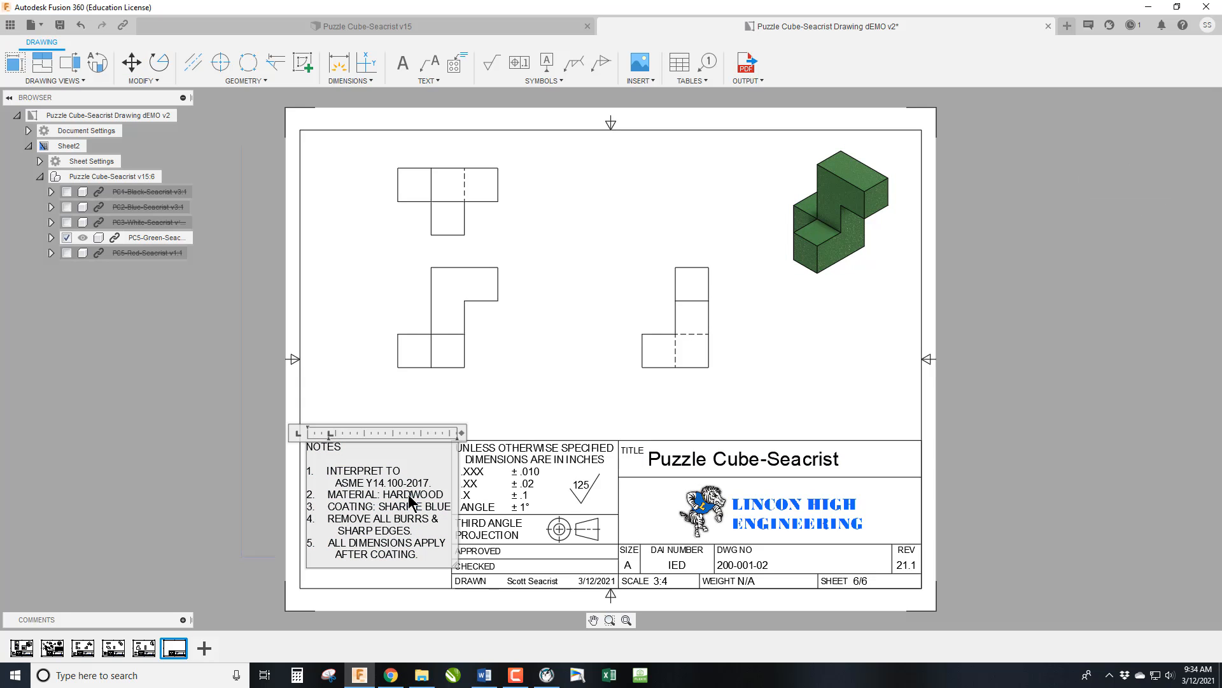
pyautogui.doubleClick(434, 507)
pyautogui.write('GRE')
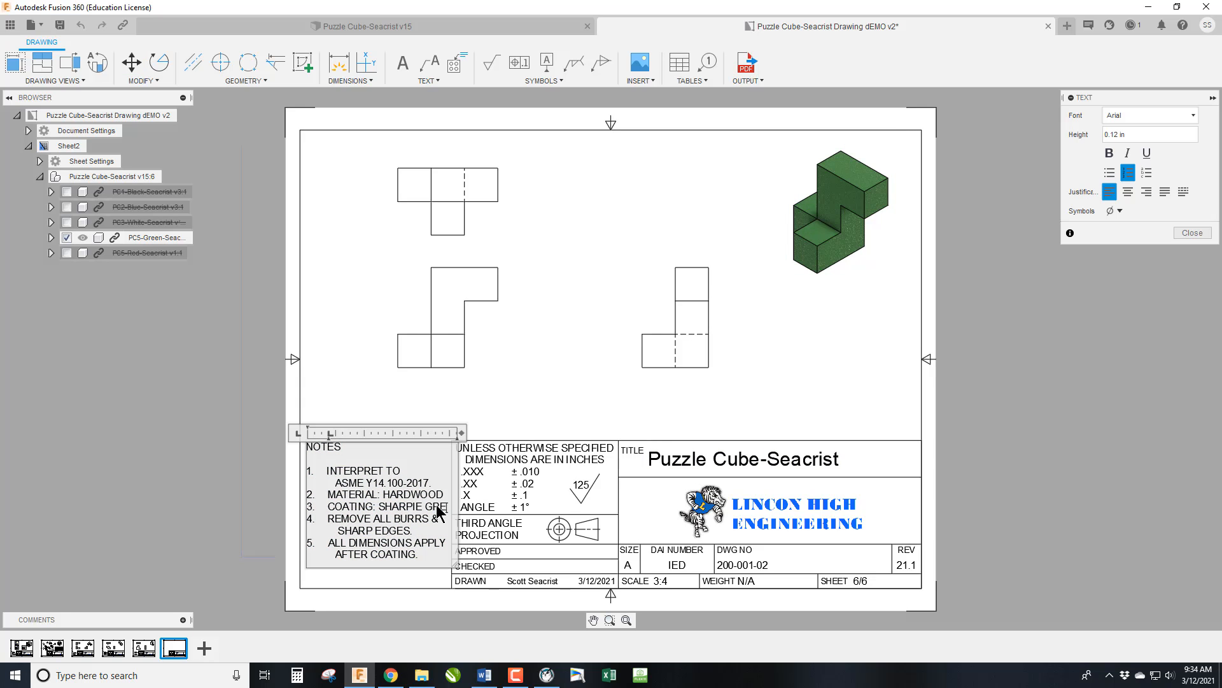
pyautogui.write('EN')
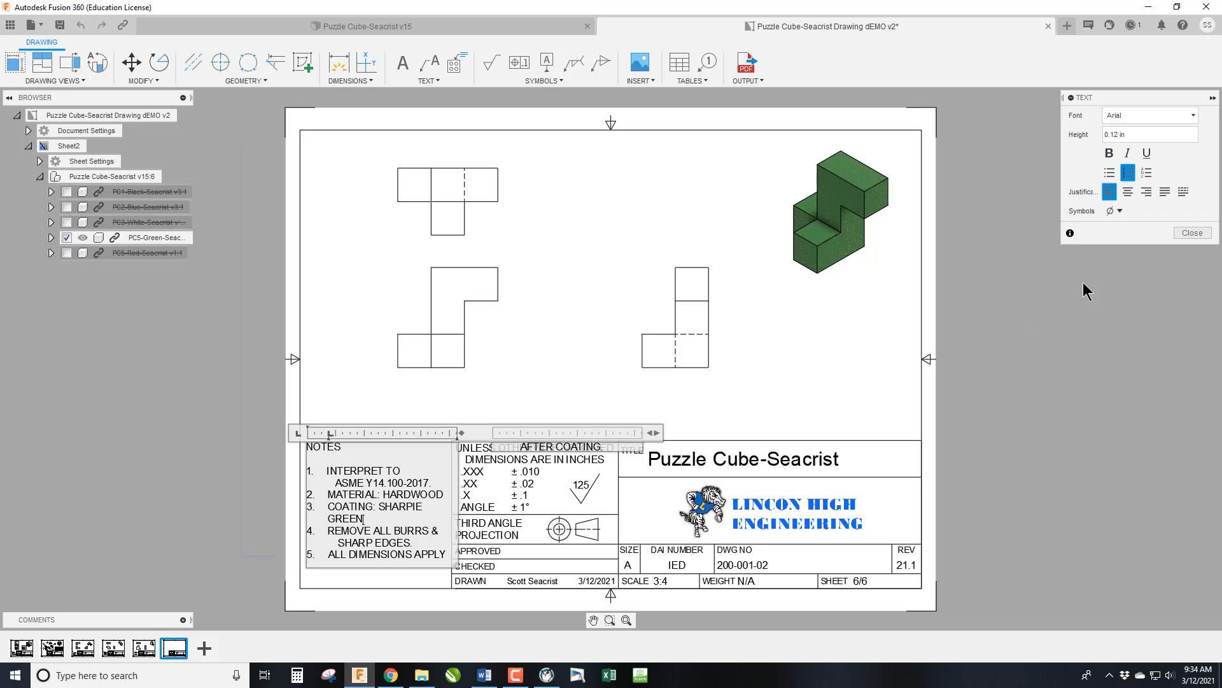
pyautogui.click(1193, 233)
# Shift the notes block slightly upward so all its lines fit beside the title block, and save the drawing with the description User Saved.
pyautogui.click(372, 474)
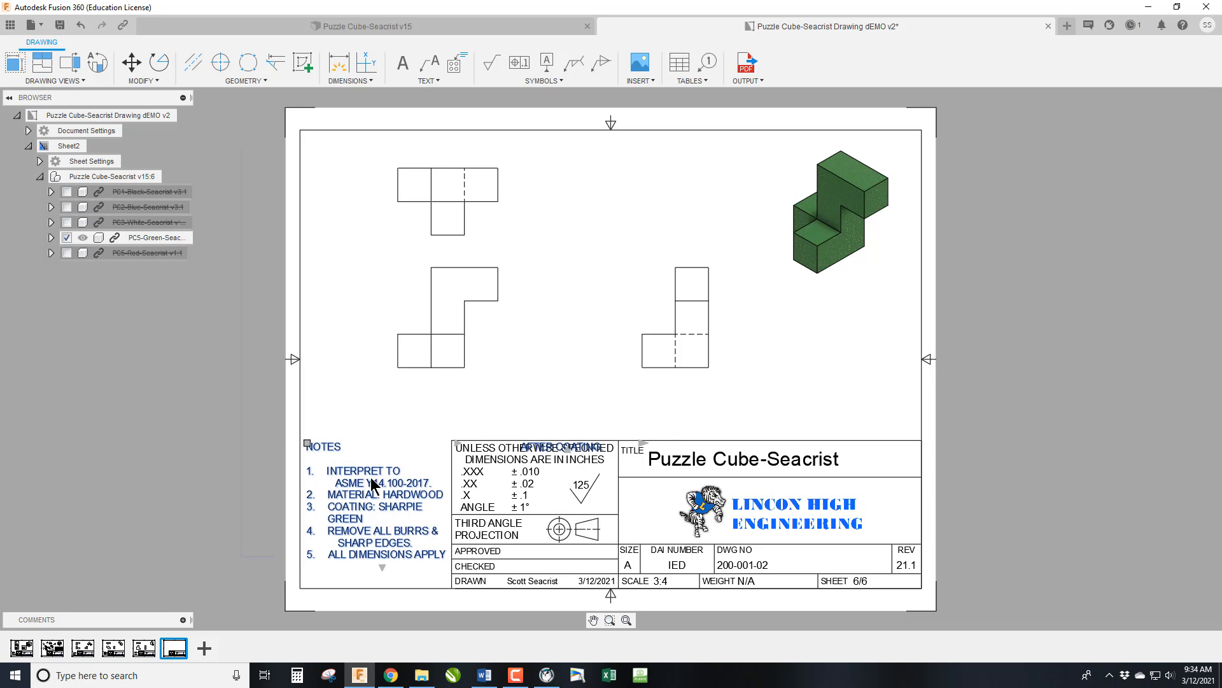
pyautogui.moveTo(371, 476); pyautogui.dragTo(373, 465)
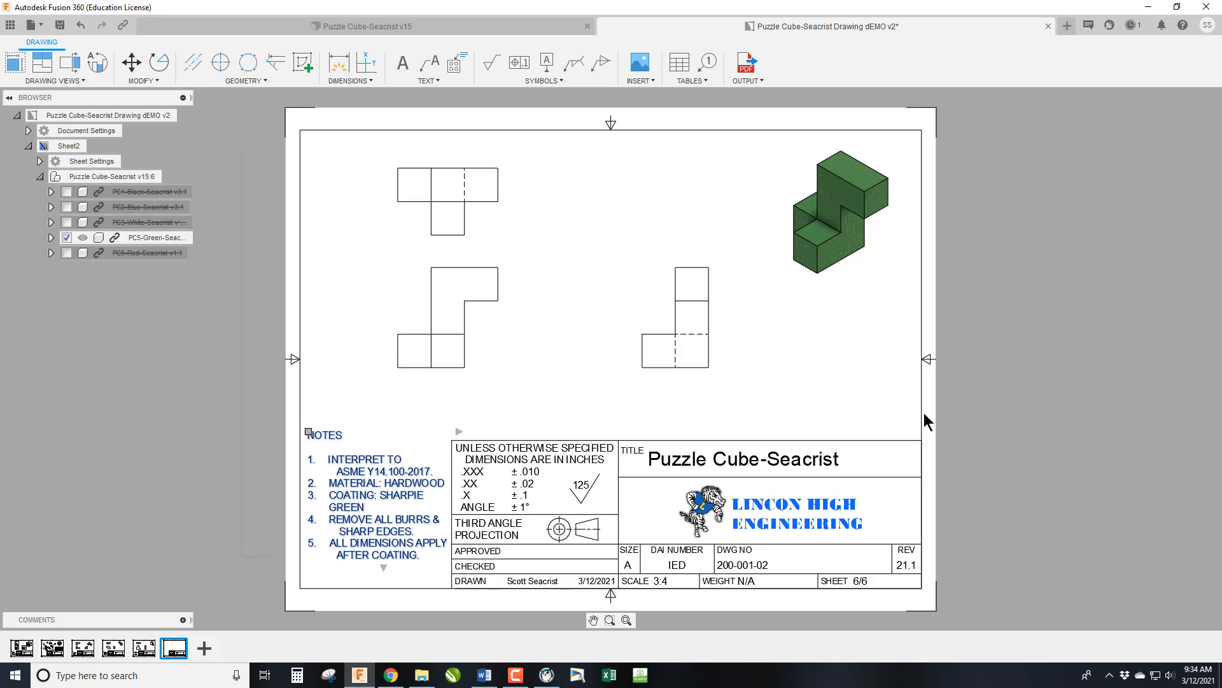
pyautogui.click(60, 26)
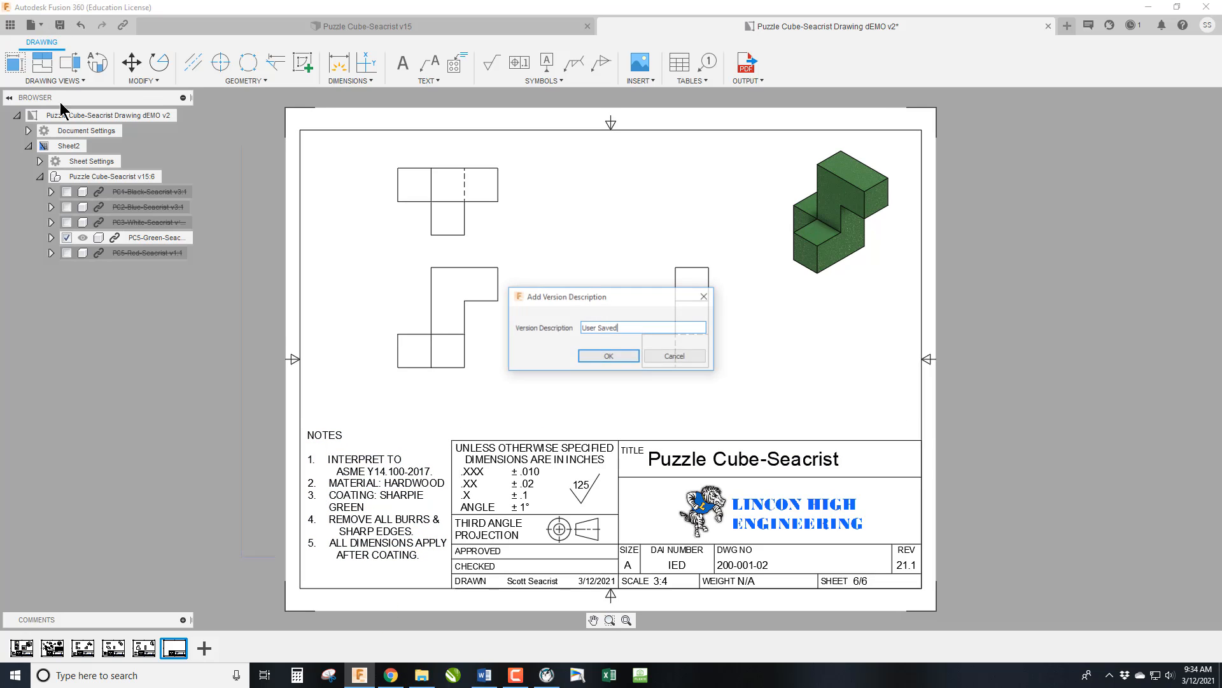
pyautogui.click(604, 357)
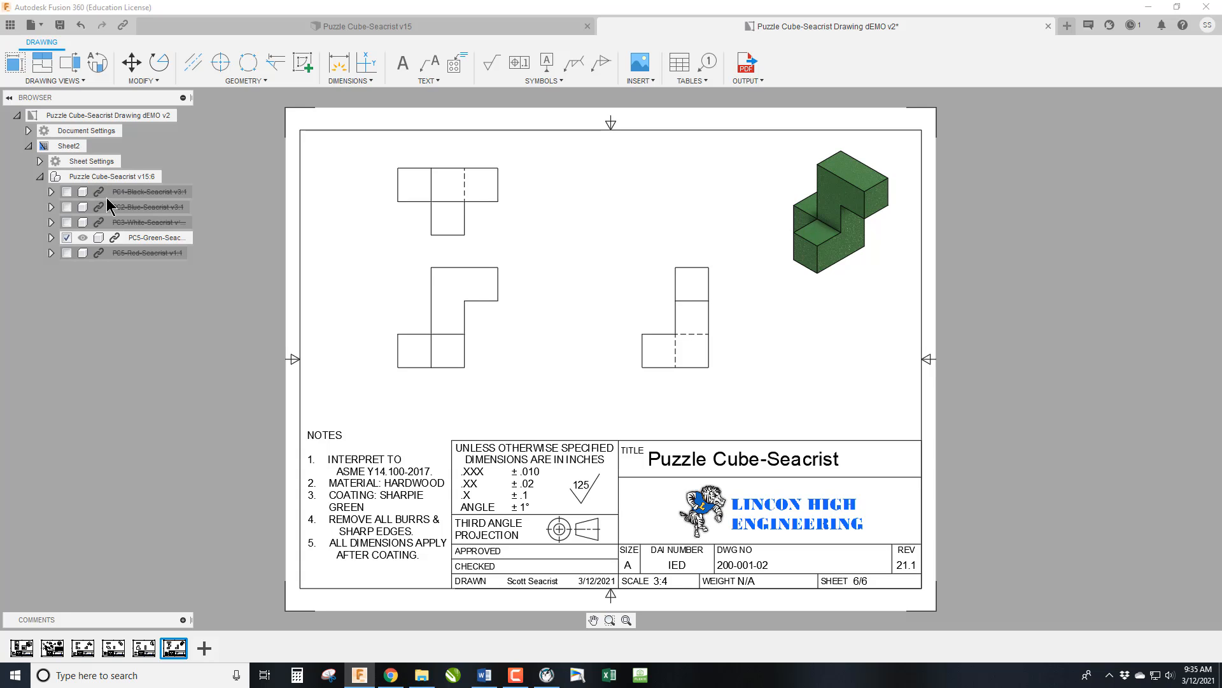
# Rename the green piece's sheet GREEN PIECE and save the drawing as a new version.
pyautogui.doubleClick(72, 146)
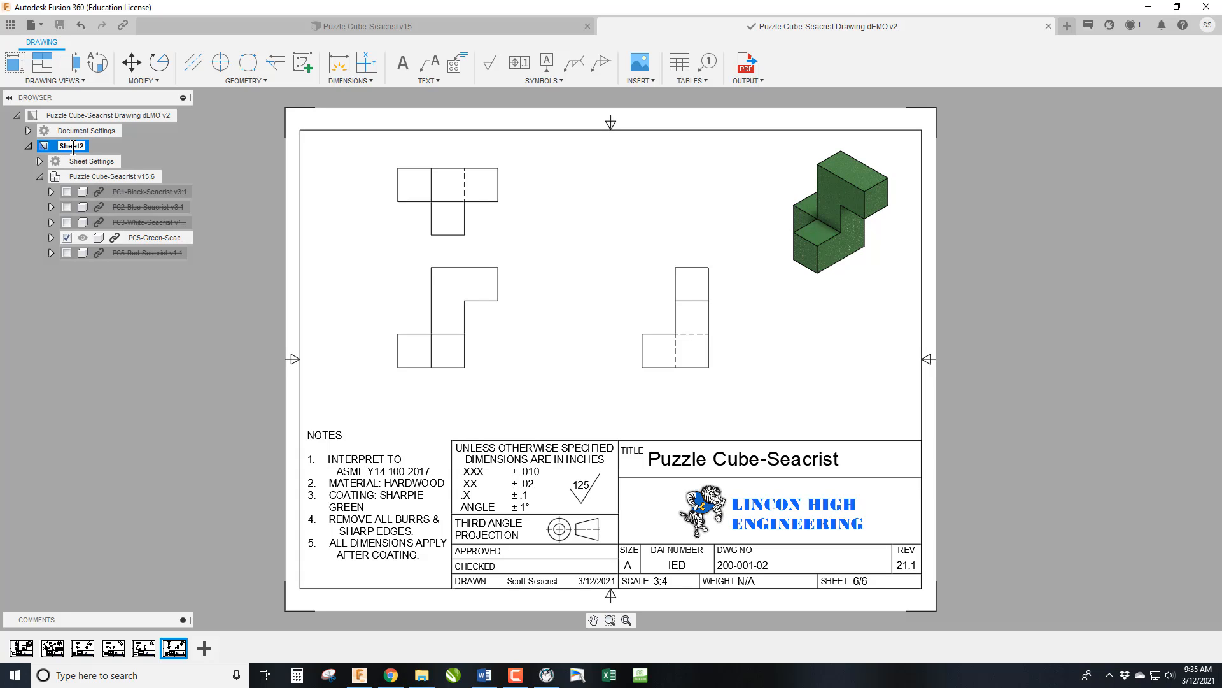
pyautogui.write('GREEN piE')
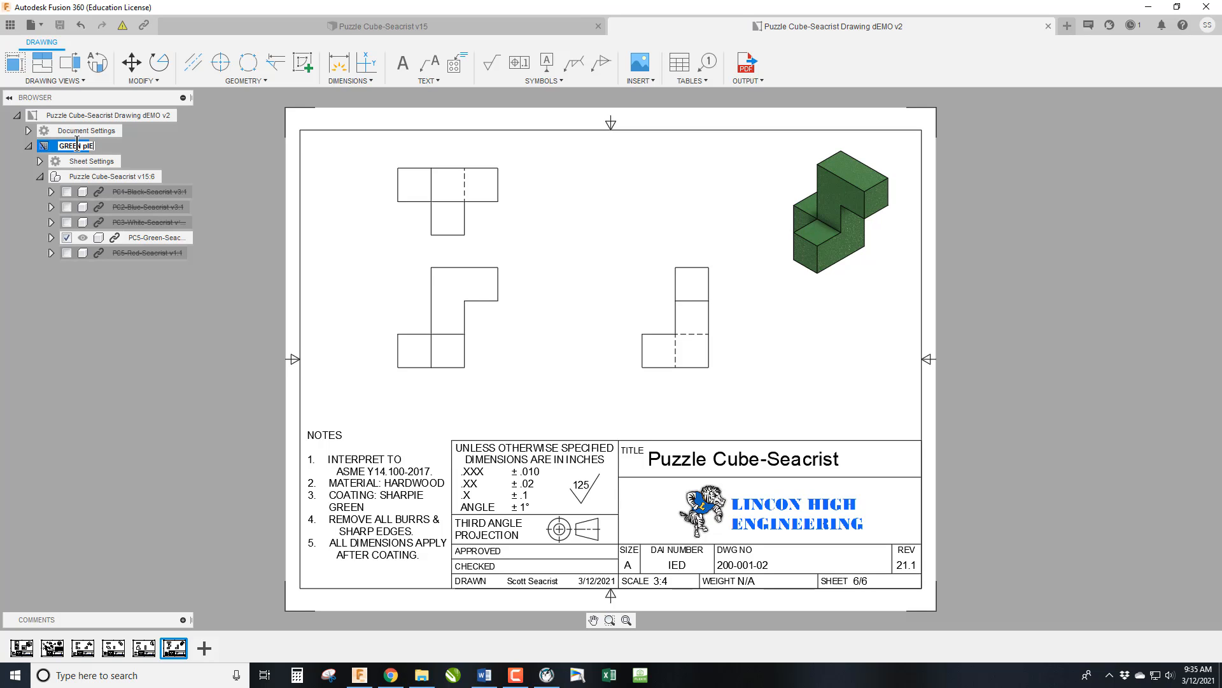
pyautogui.press('BackSpace')
pyautogui.press('BackSpace')
pyautogui.press('BackSpace')
pyautogui.press('BackSpace')
pyautogui.press('Return')
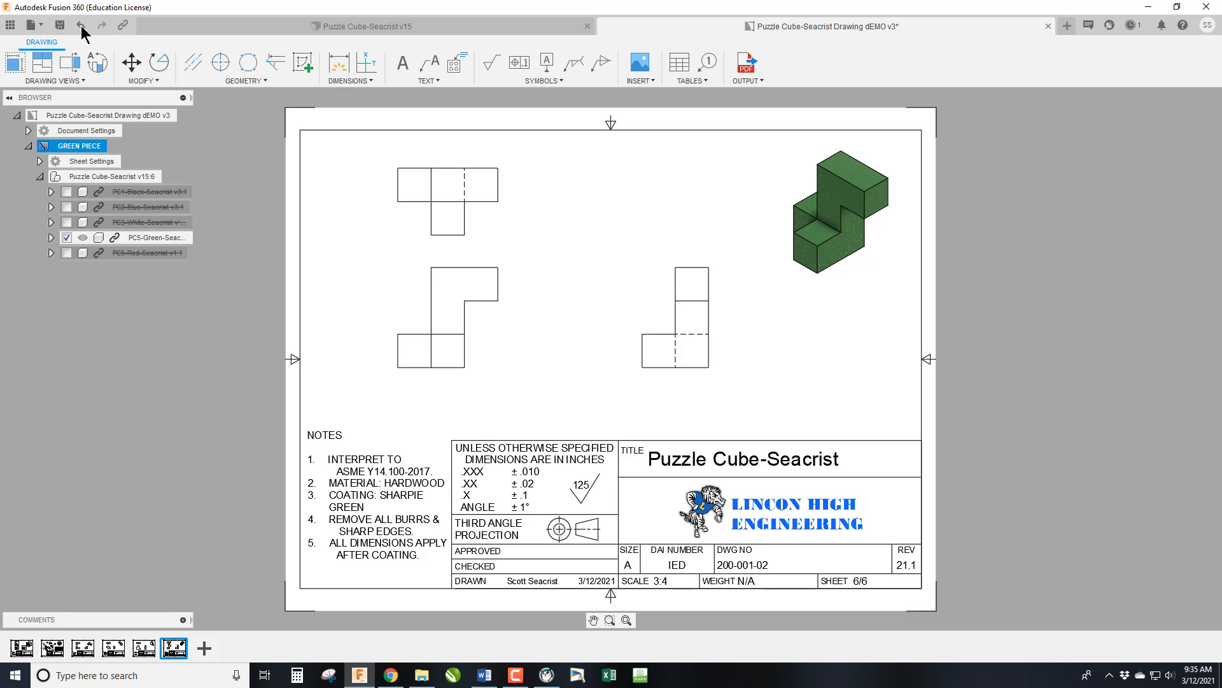
pyautogui.click(60, 25)
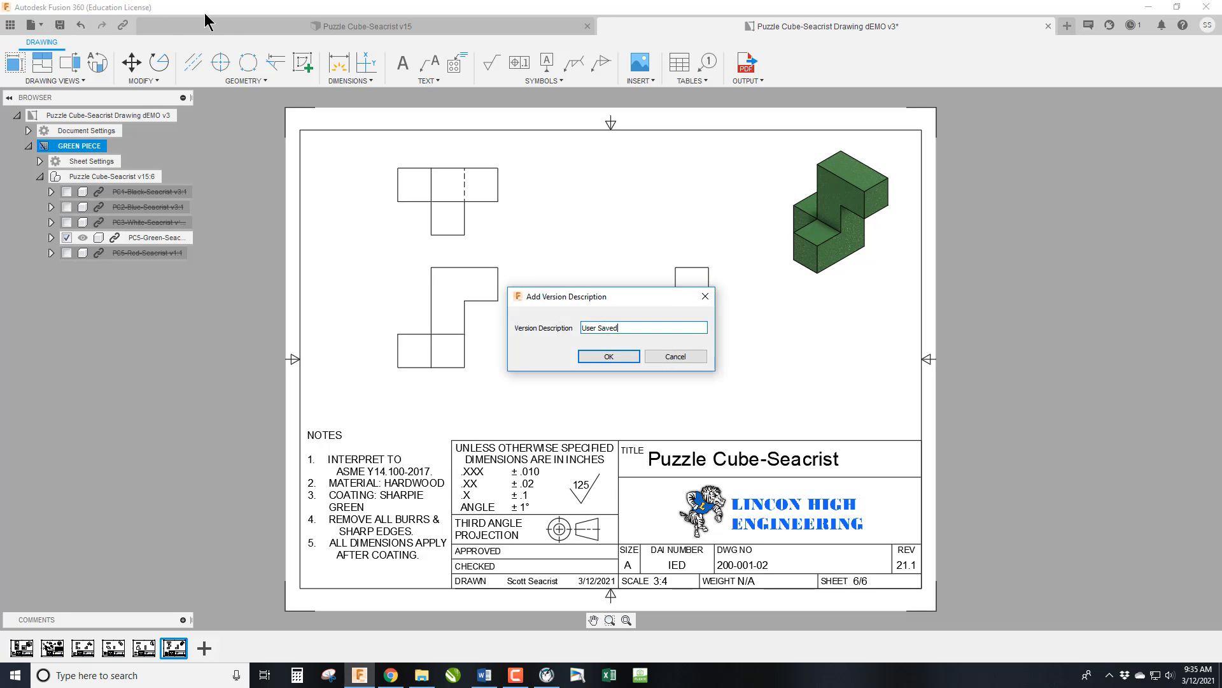
pyautogui.click(600, 358)
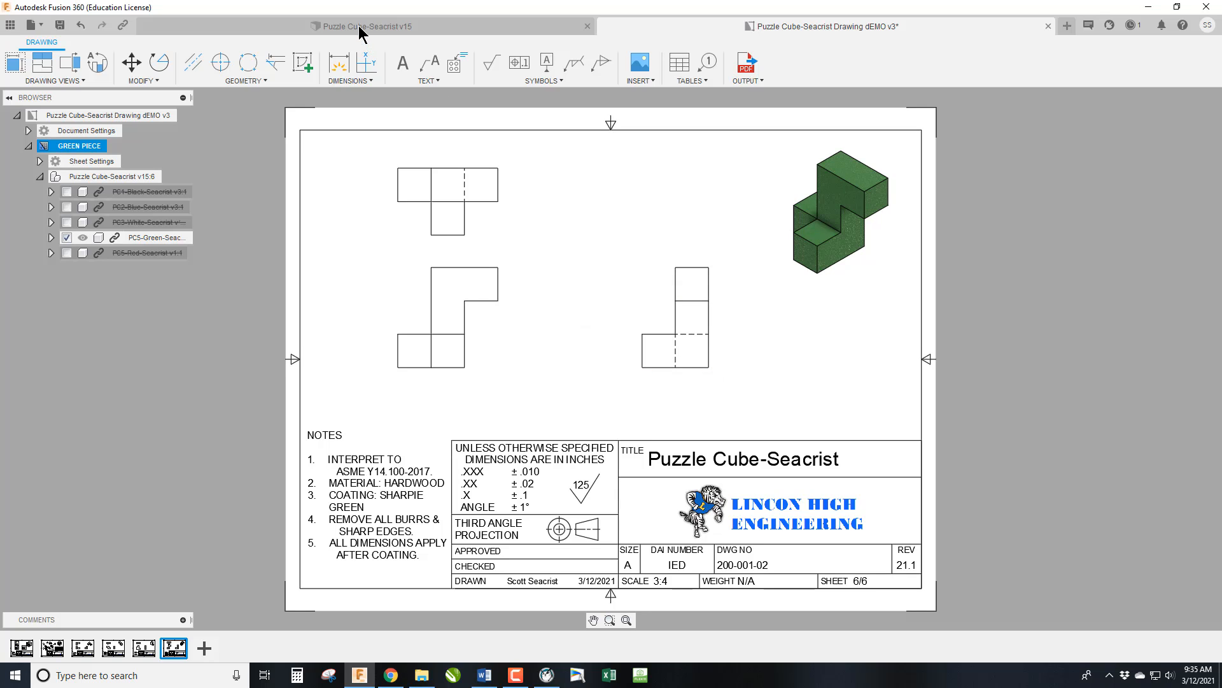
# Create a drawing of only the PC5-Red component on a new A (11in x 8.5in) sheet in the existing Puzzle Cube-Seacrist Drawing dEMO.
pyautogui.click(361, 26)
pyautogui.rightClick(130, 256)
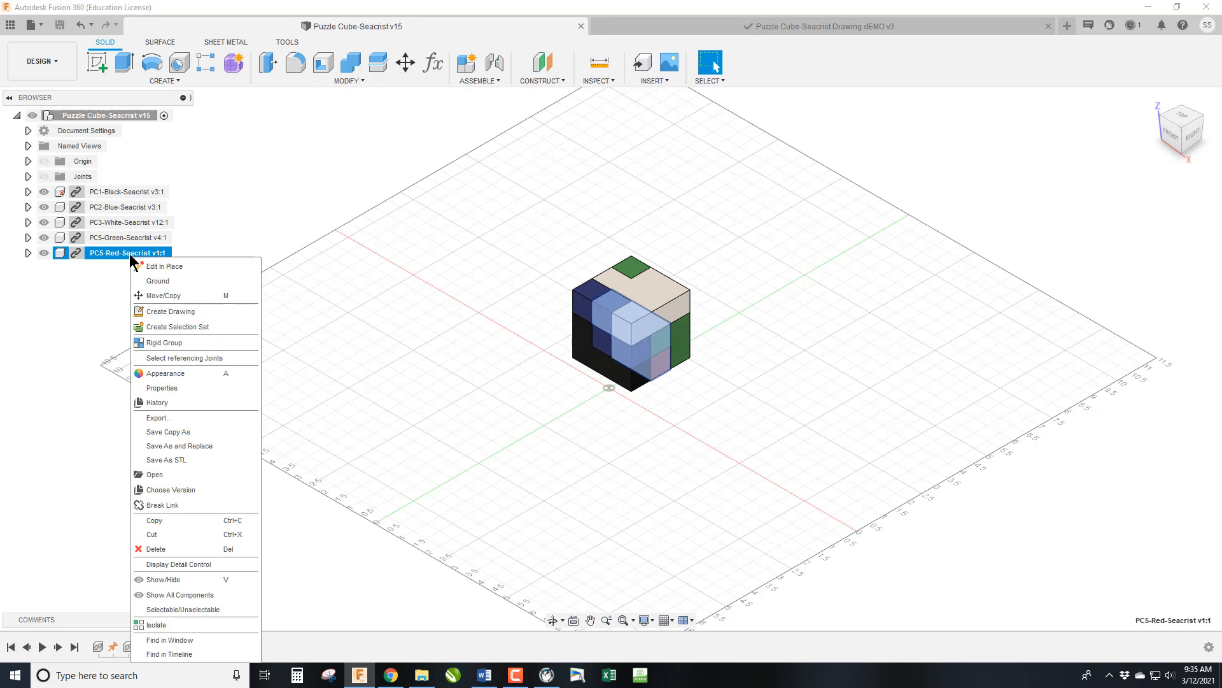
pyautogui.click(176, 318)
pyautogui.click(1130, 268)
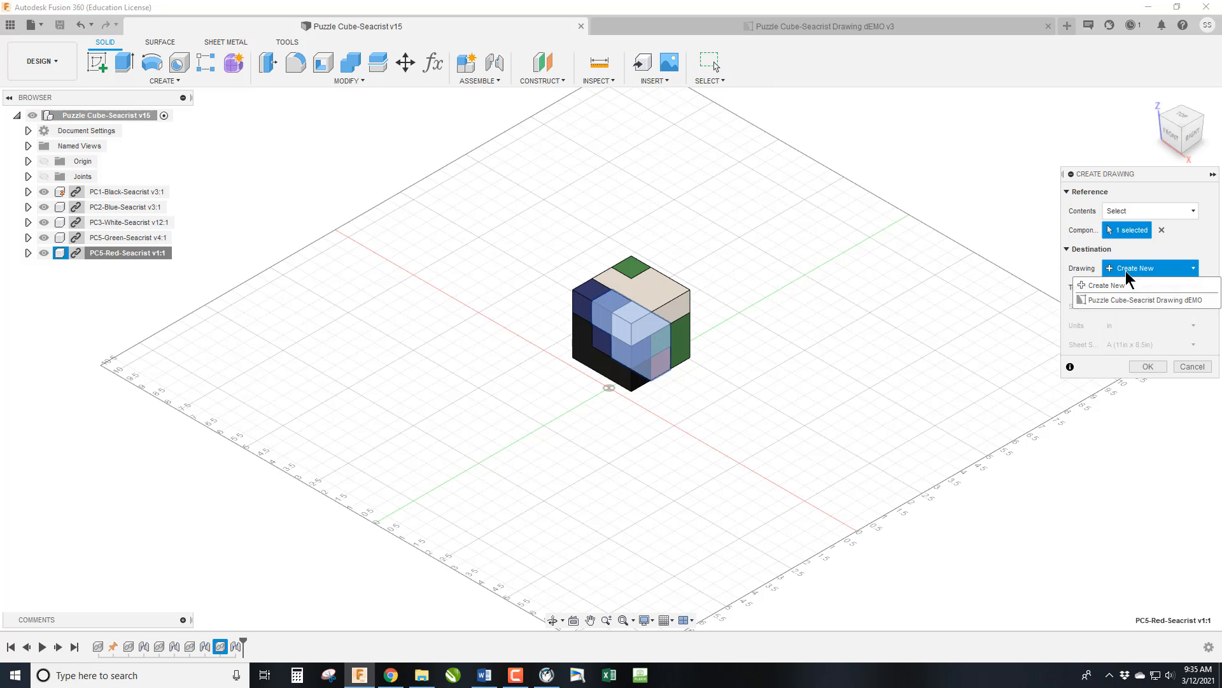
pyautogui.click(1165, 300)
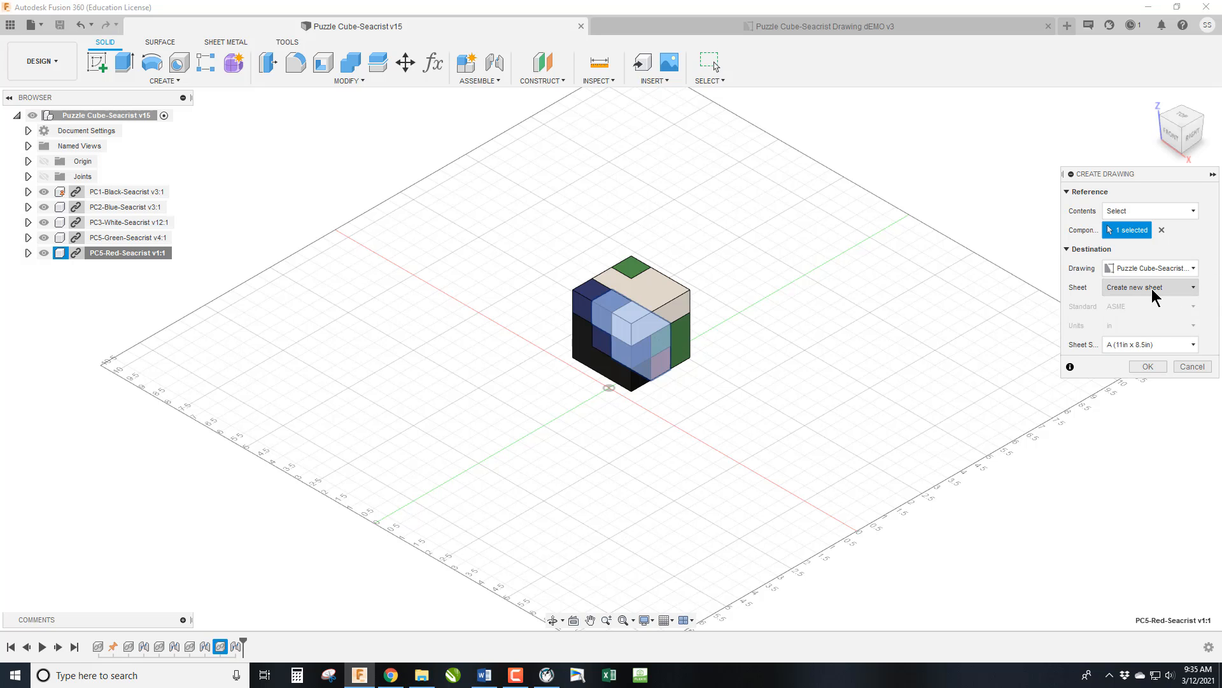
pyautogui.click(1149, 366)
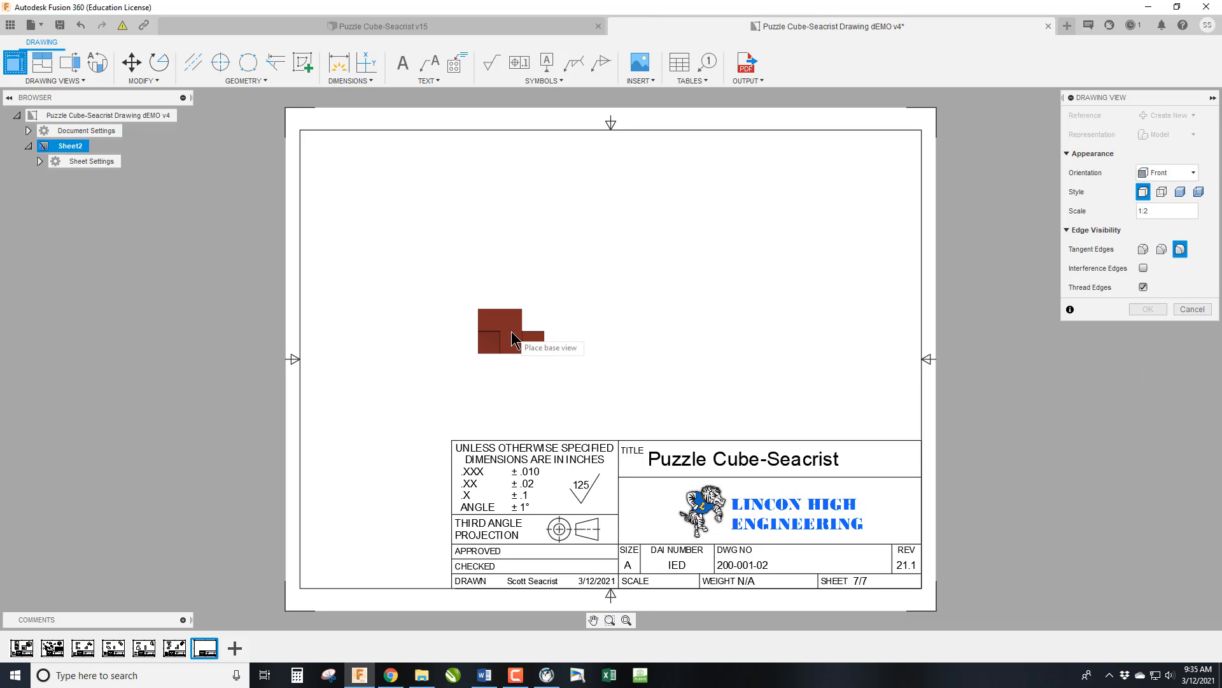
# Place the red piece's base view in Front orientation at 3:4 scale above the left end of the title block.
pyautogui.click(450, 355)
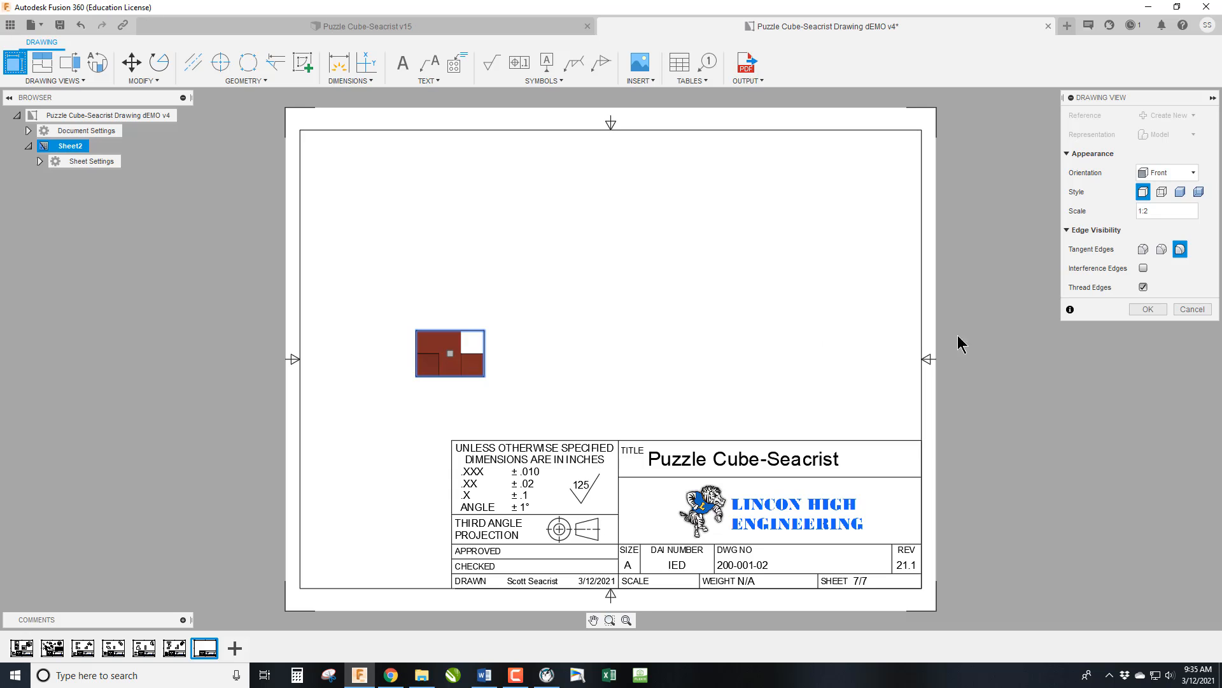
pyautogui.click(1155, 210)
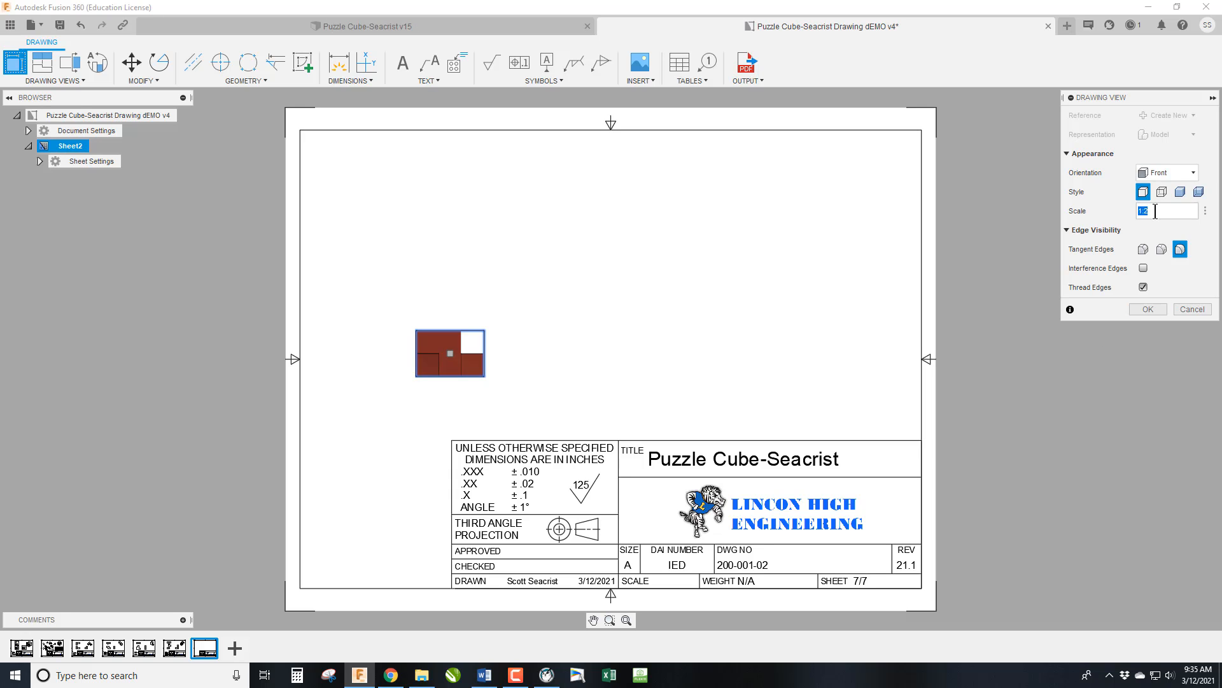
pyautogui.write('3:4')
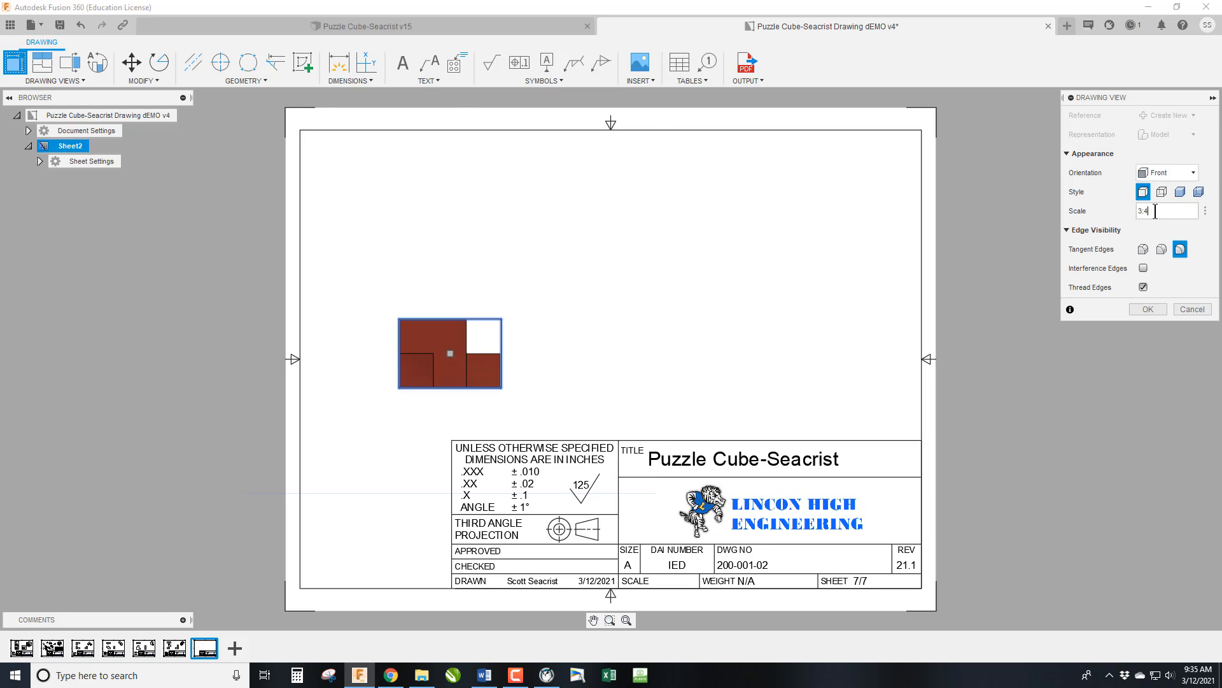
pyautogui.click(1135, 308)
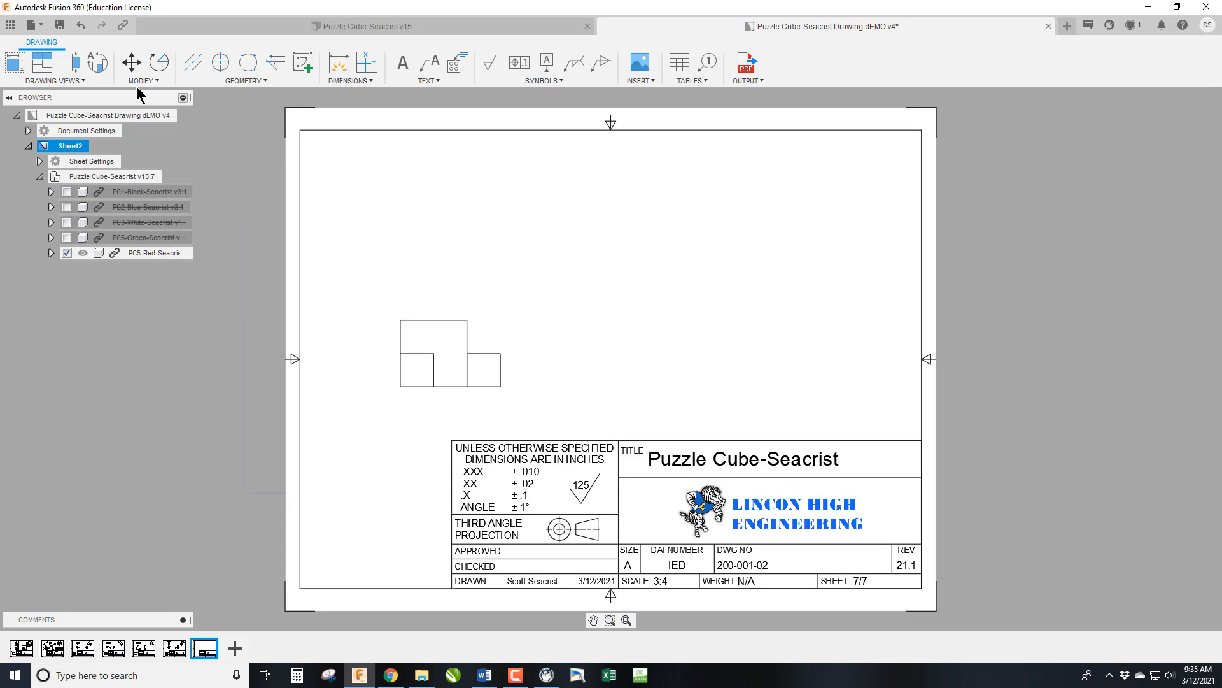
# Project the red piece's top, right-side and isometric views from its base view.
pyautogui.click(43, 64)
pyautogui.click(461, 338)
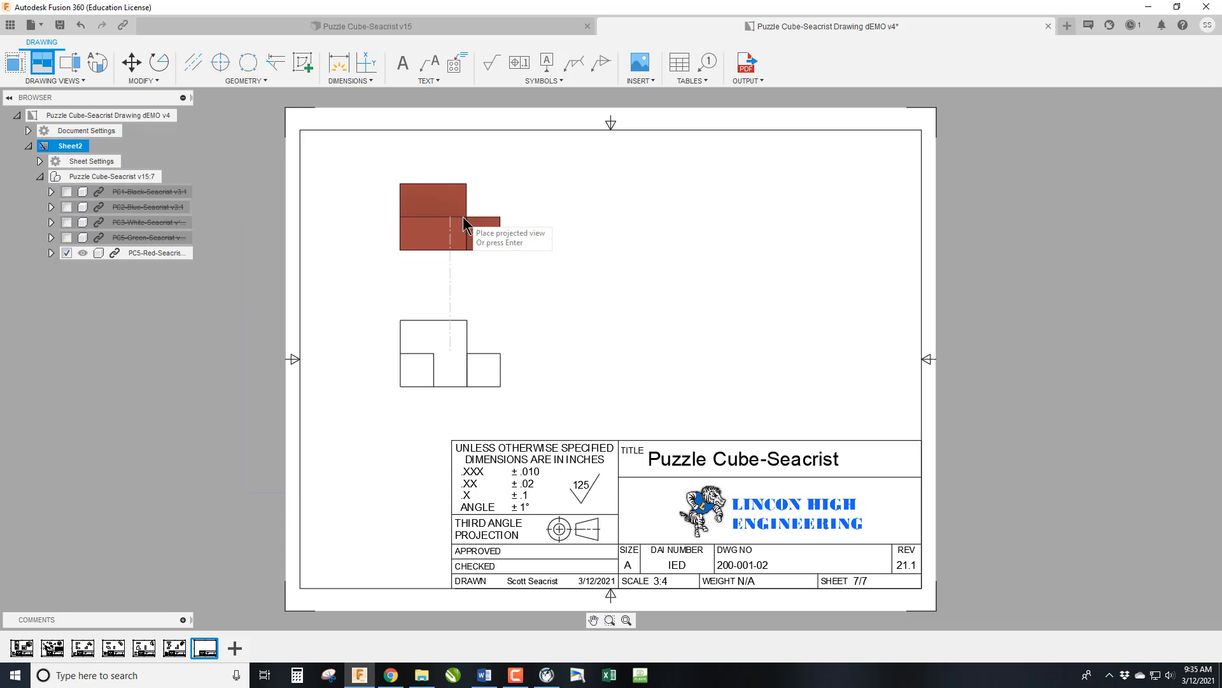
pyautogui.click(464, 216)
pyautogui.click(663, 385)
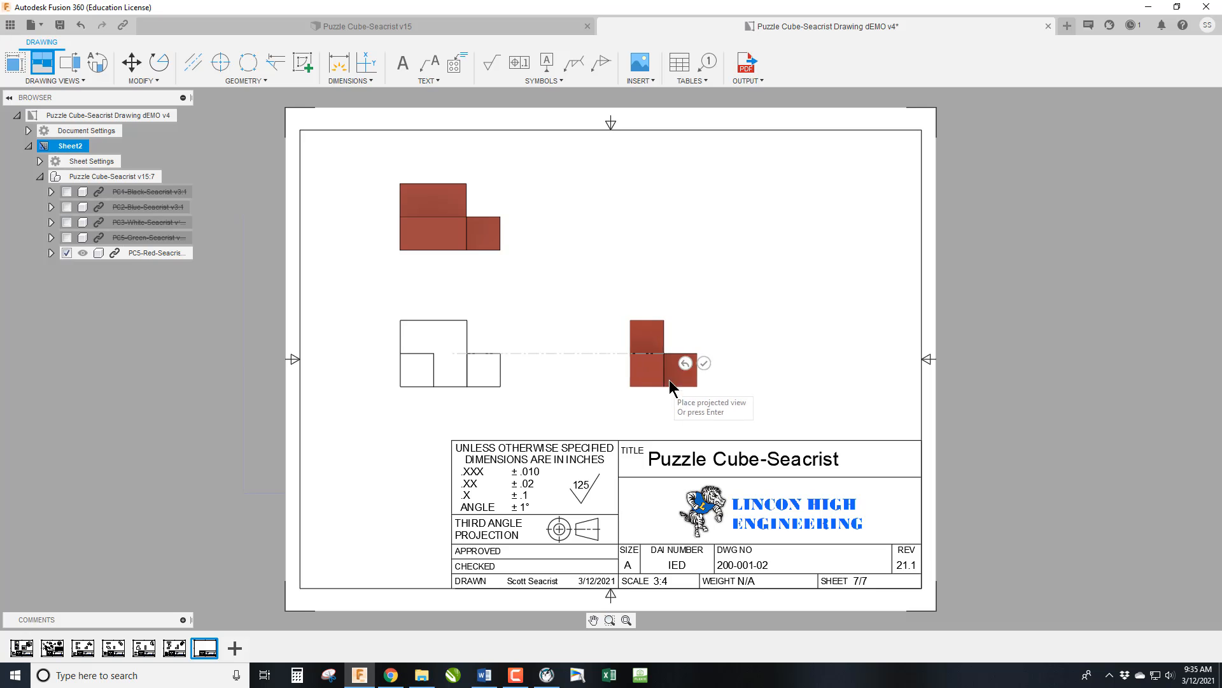
pyautogui.click(820, 229)
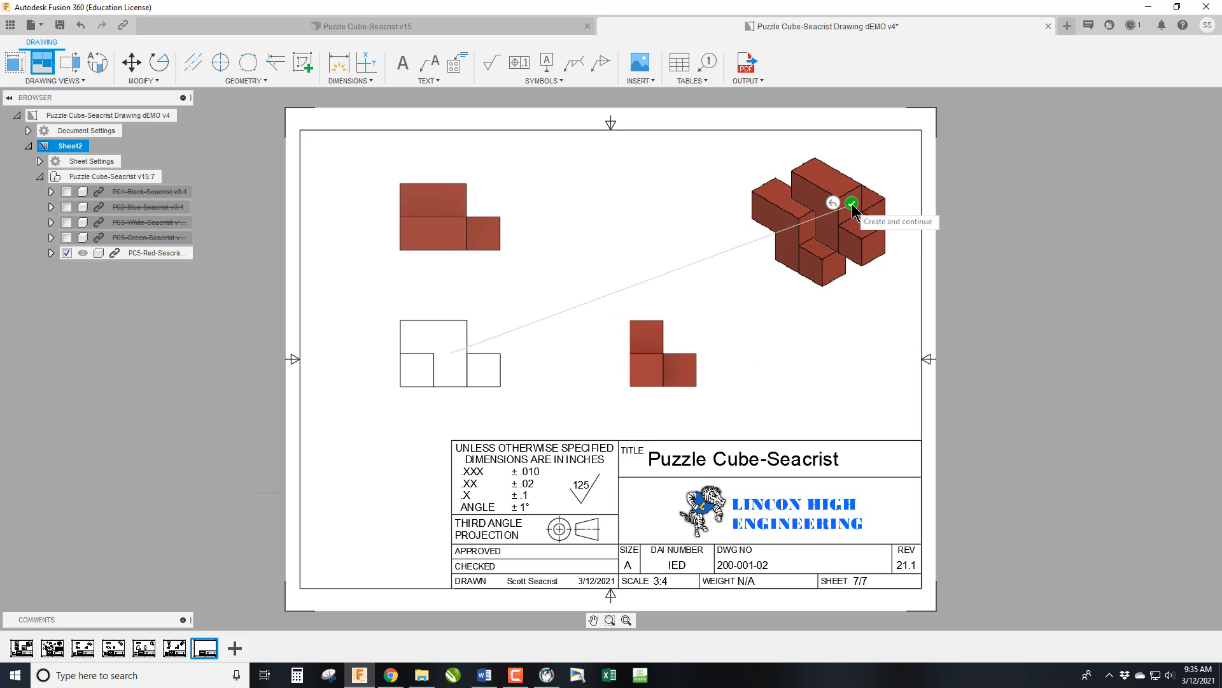
pyautogui.click(852, 199)
# Apply the Shaded style to the red piece's isometric view.
pyautogui.doubleClick(820, 236)
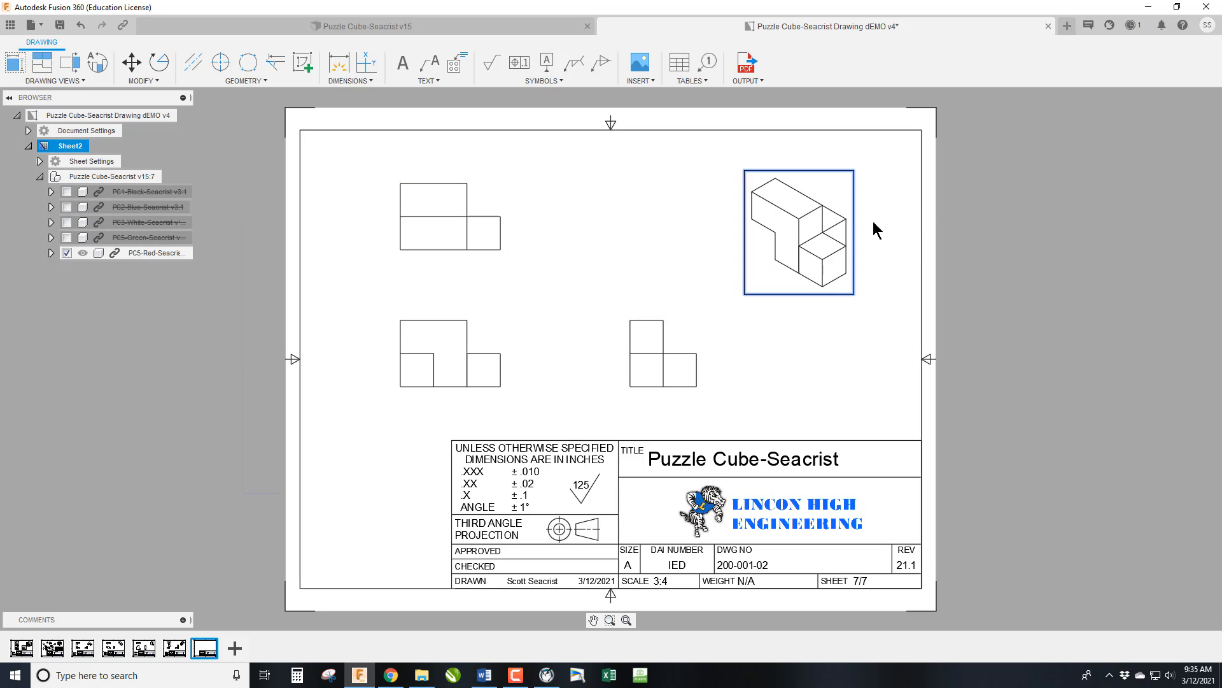
pyautogui.click(1199, 134)
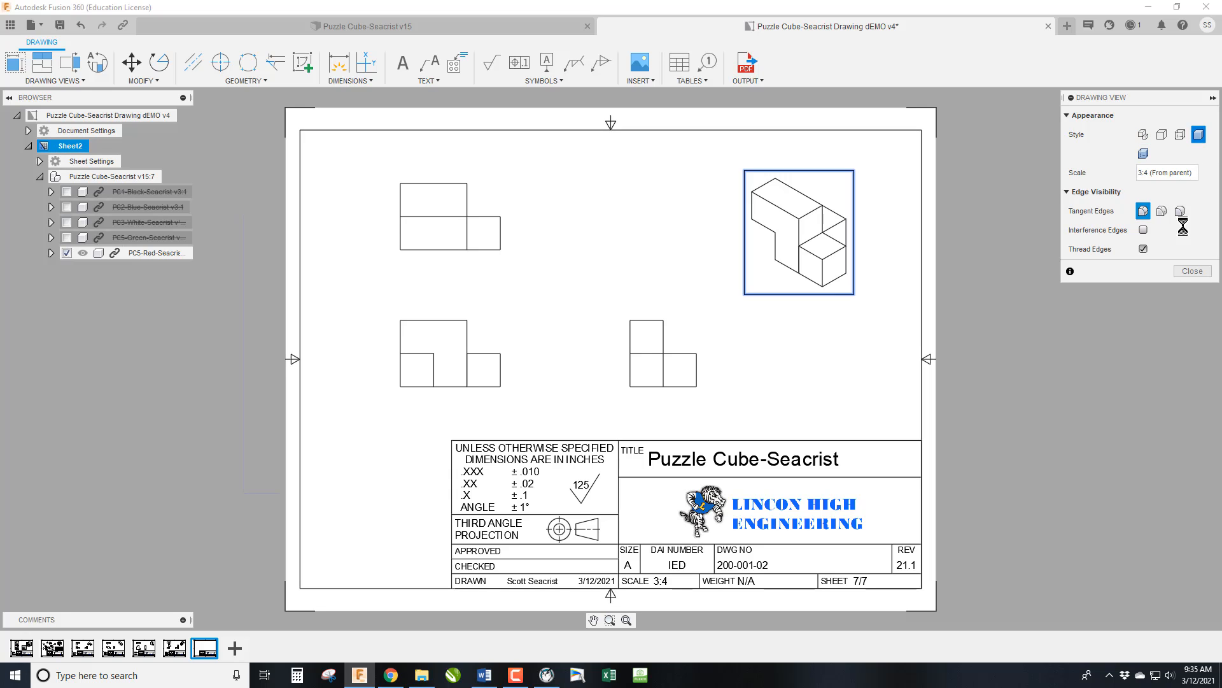
pyautogui.click(1193, 271)
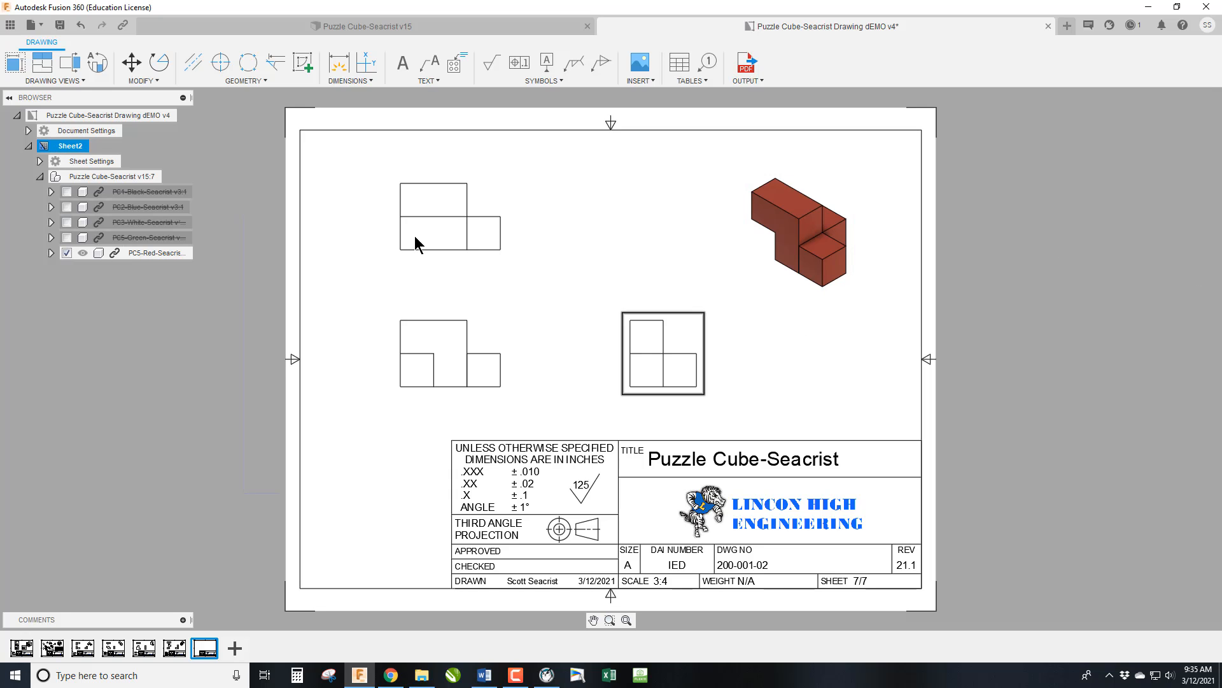
# Set the red piece's top view to the style that shows visible and hidden edges.
pyautogui.doubleClick(430, 228)
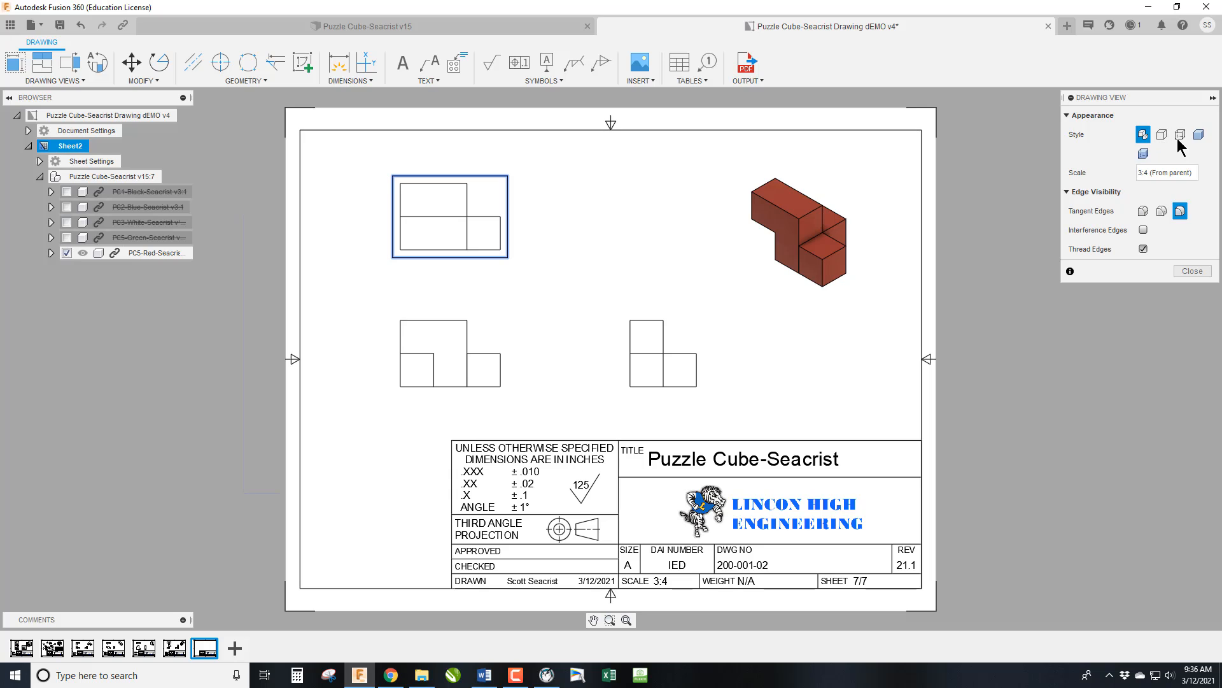
pyautogui.click(1180, 135)
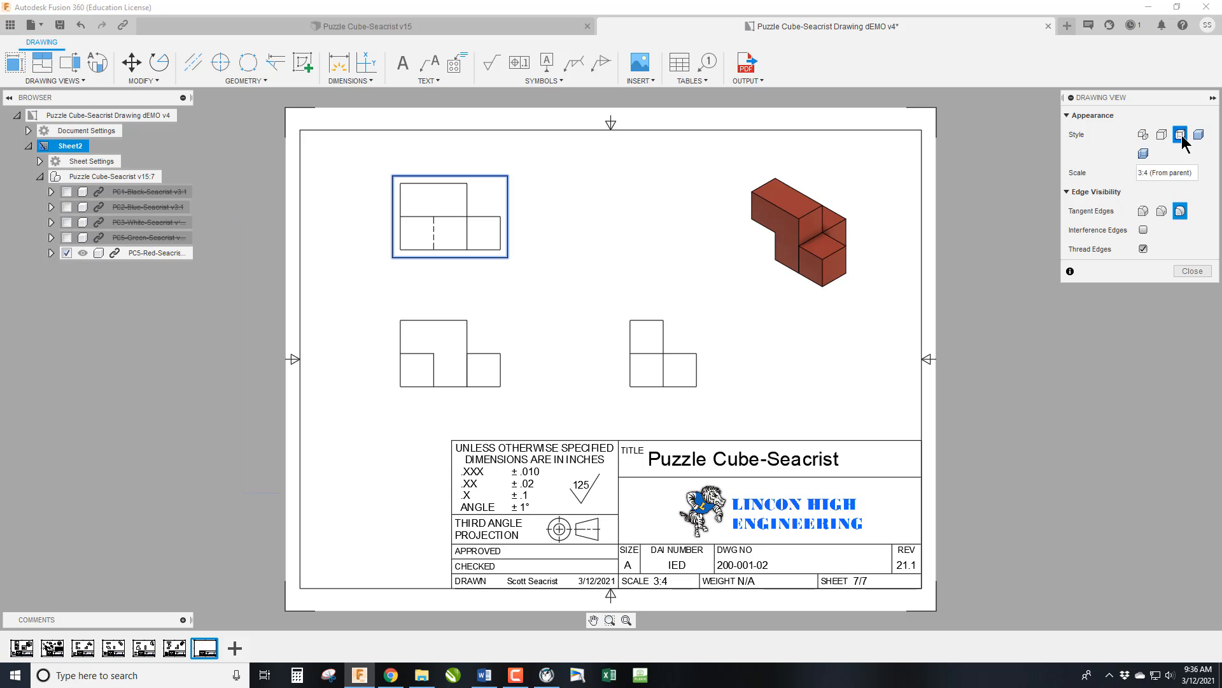
pyautogui.click(1192, 272)
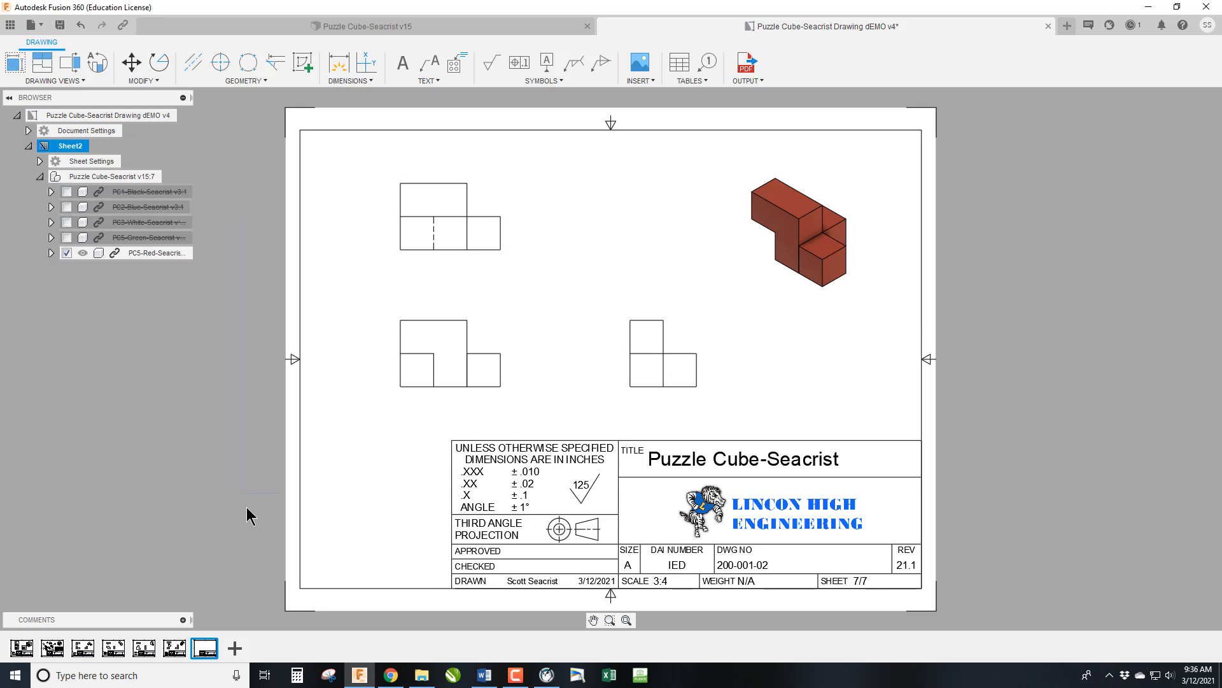
# Paste the notes block beside the title block on the red piece's sheet and change its coating note to SHARPIE RED.
pyautogui.write('NOTES  1. INTERPRET TO ASME Y14.100-2017. 2. MATERIAL: HARDWOOD 3. COATING: SHARPIE BLUE 4. REMOVE ALL BURRS & SHARP EDGES. 5. ALL DIMENSIONS APPLY AFTER COATING.')
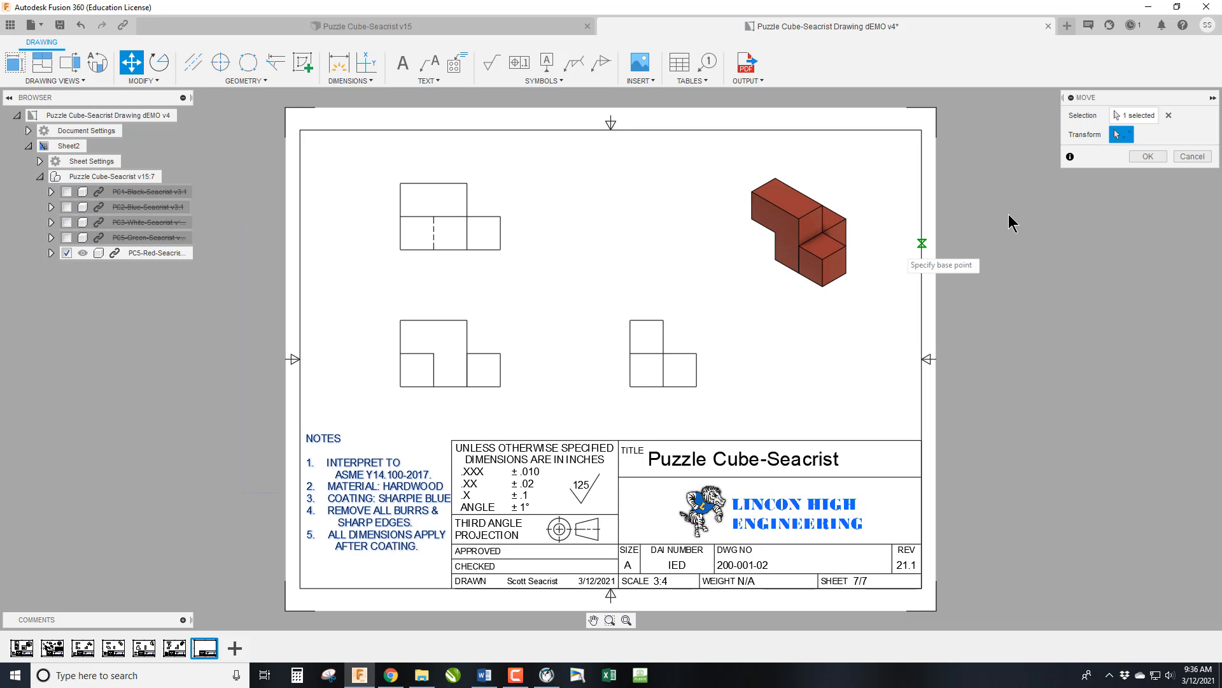
pyautogui.click(1146, 157)
pyautogui.doubleClick(438, 501)
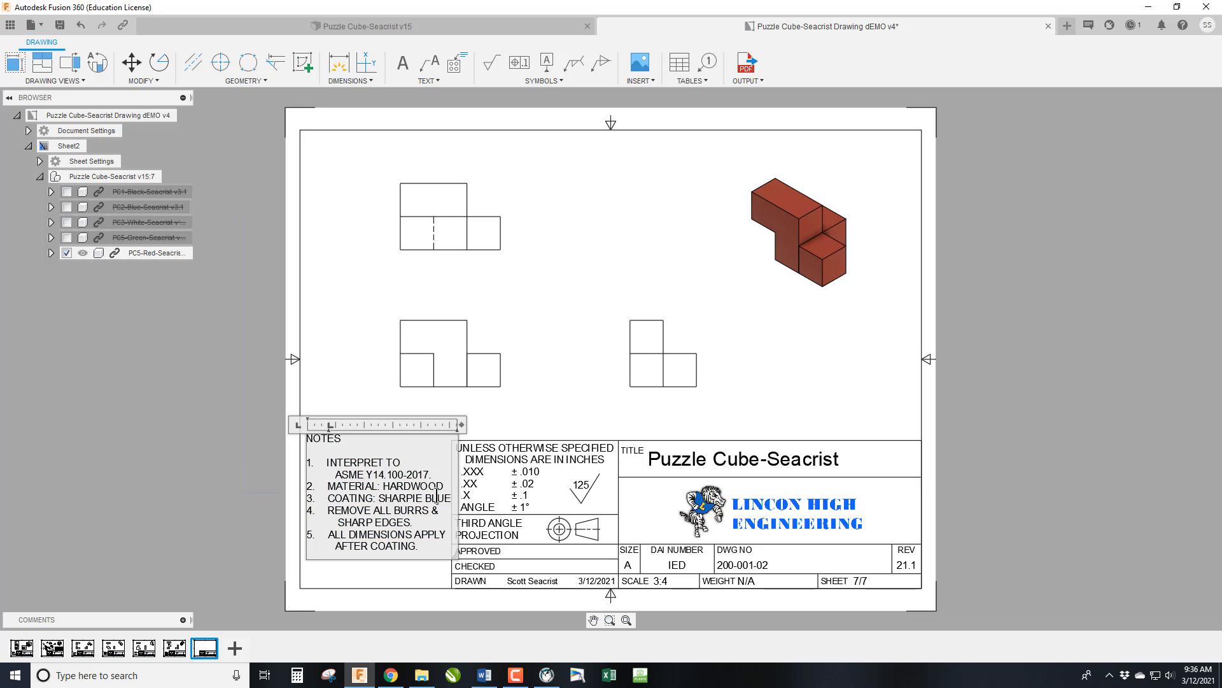
pyautogui.doubleClick(438, 499)
pyautogui.write('RED')
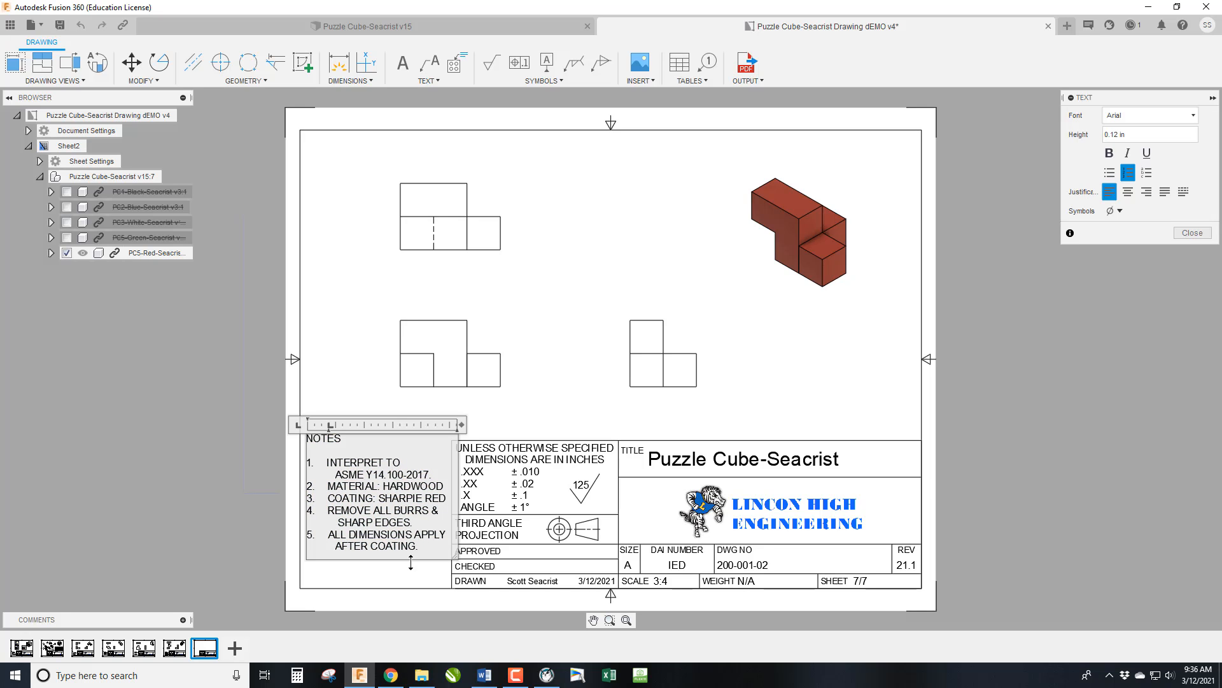
pyautogui.click(1192, 233)
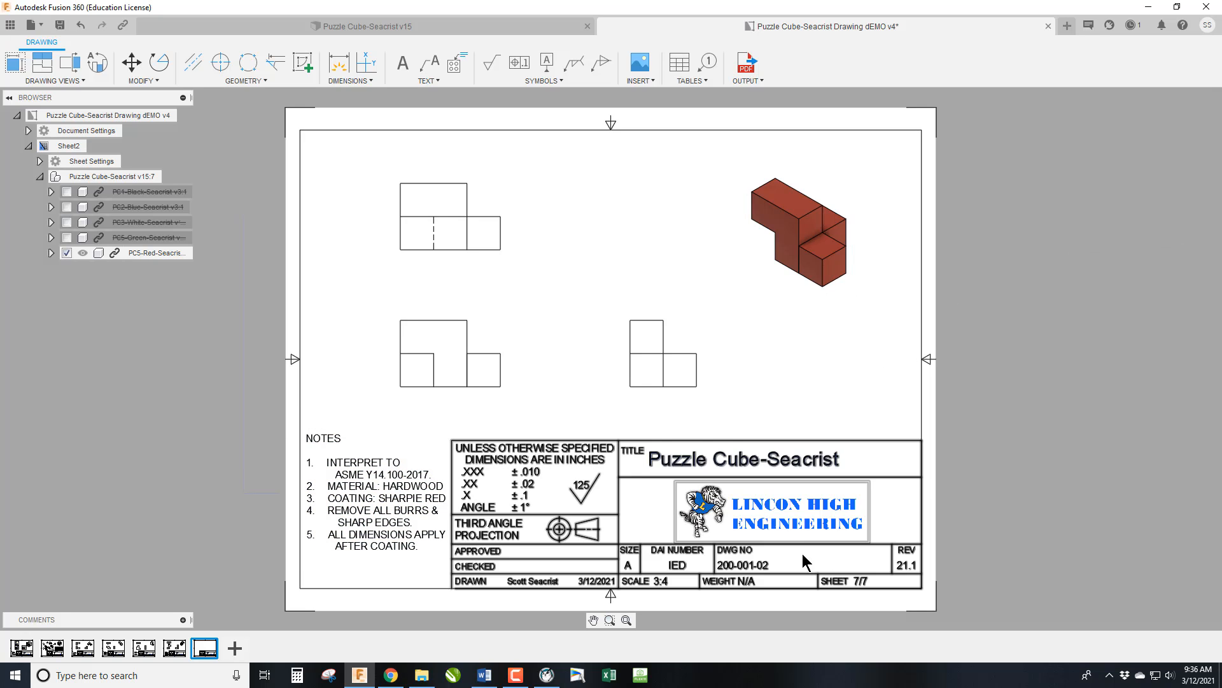
# Set the drawing number in the red piece's title block to 200-001-06.
pyautogui.doubleClick(769, 564)
pyautogui.click(765, 457)
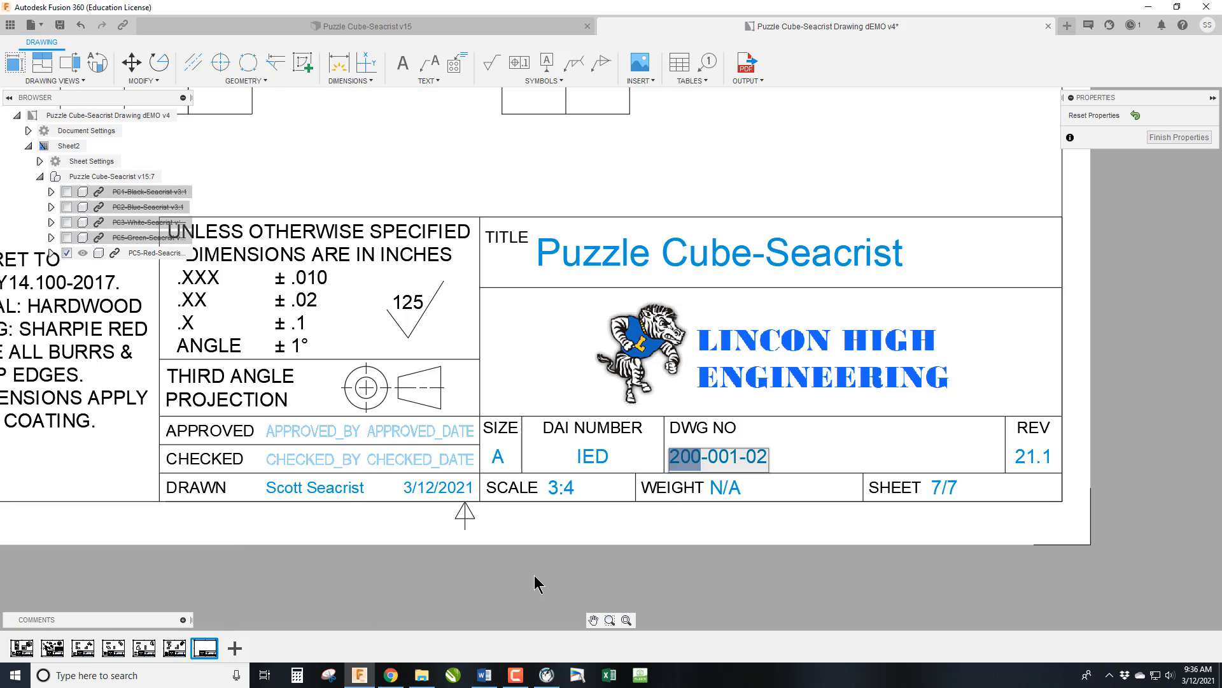
pyautogui.press('Right')
pyautogui.press('Right')
pyautogui.press('Right')
pyautogui.press('Right')
pyautogui.press('Right')
pyautogui.press('Right')
pyautogui.press('Right')
pyautogui.press('Right')
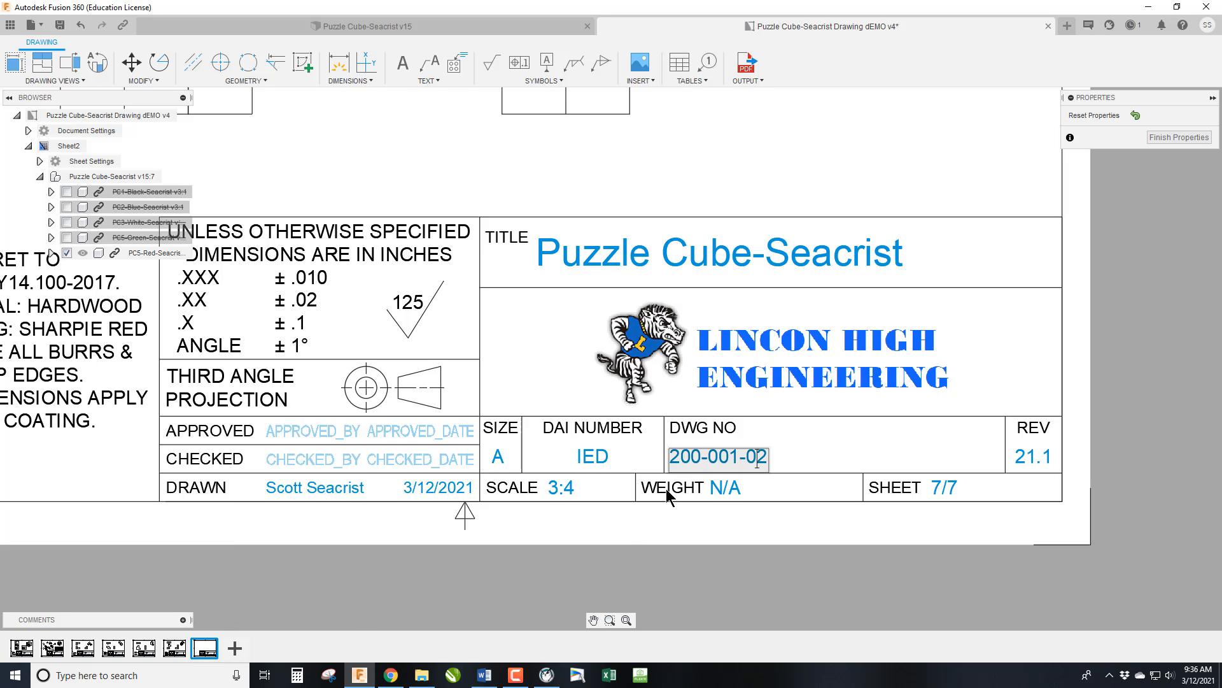
pyautogui.press('BackSpace')
pyautogui.write('6')
pyautogui.press('Return')
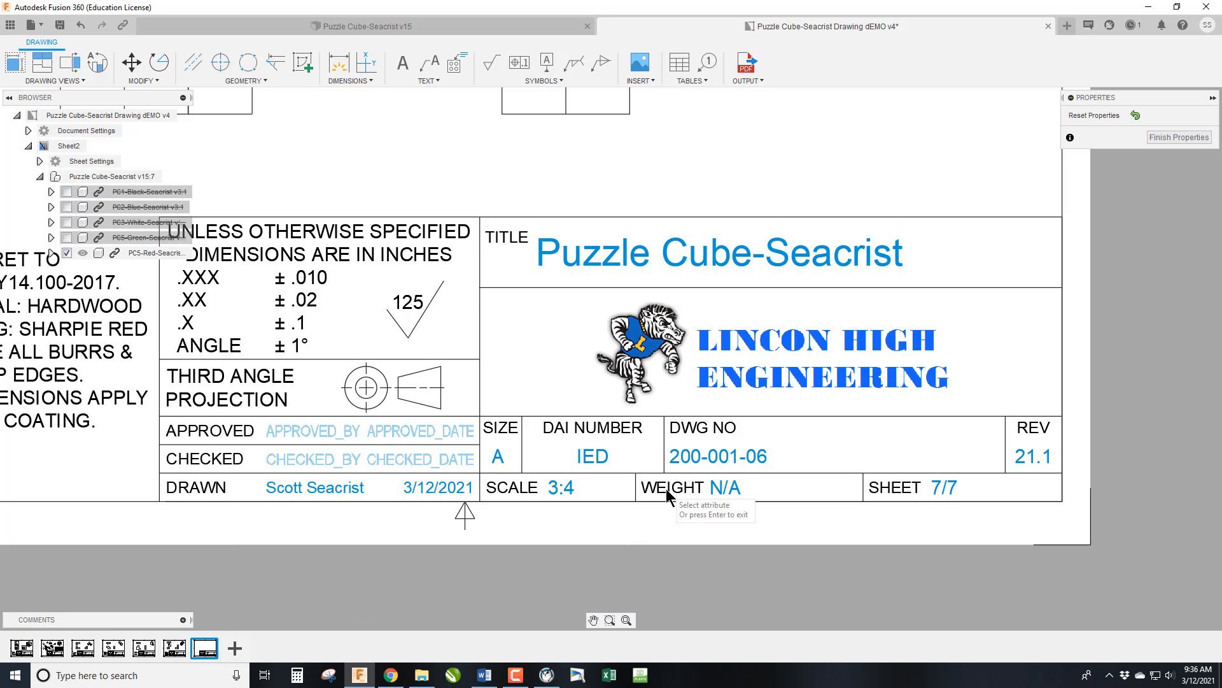
pyautogui.click(1178, 137)
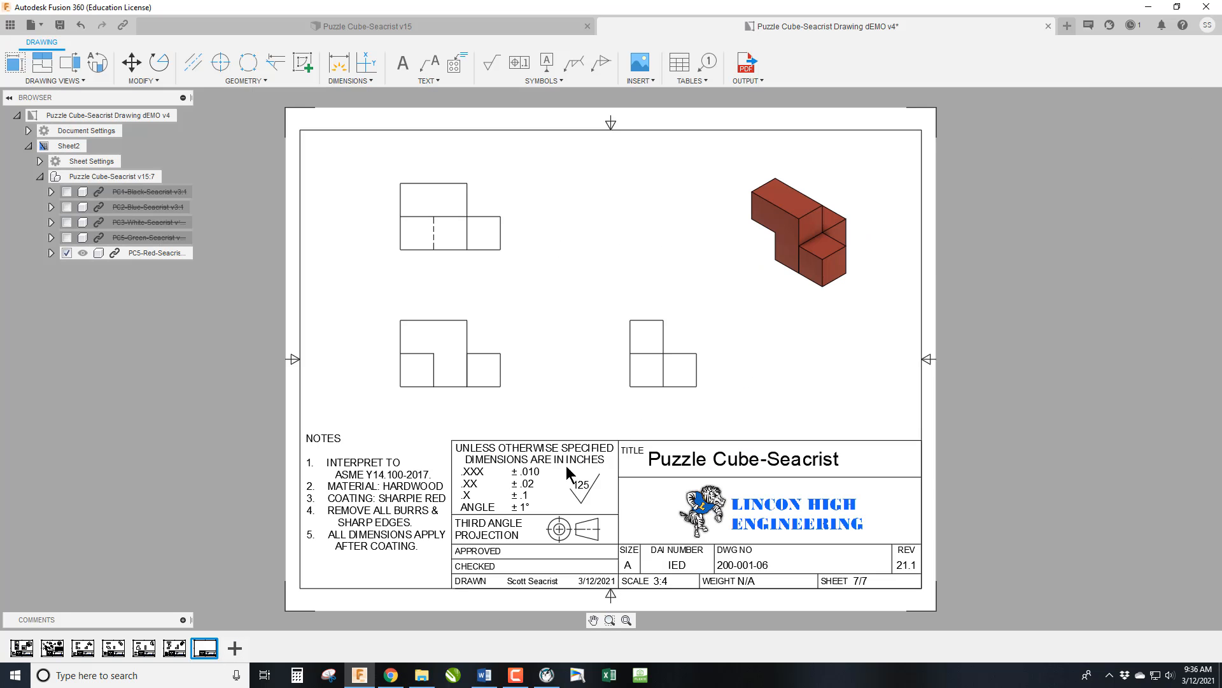
# Set the drawing number in the title block of the green piece's sheet to 200-001-05.
pyautogui.click(173, 648)
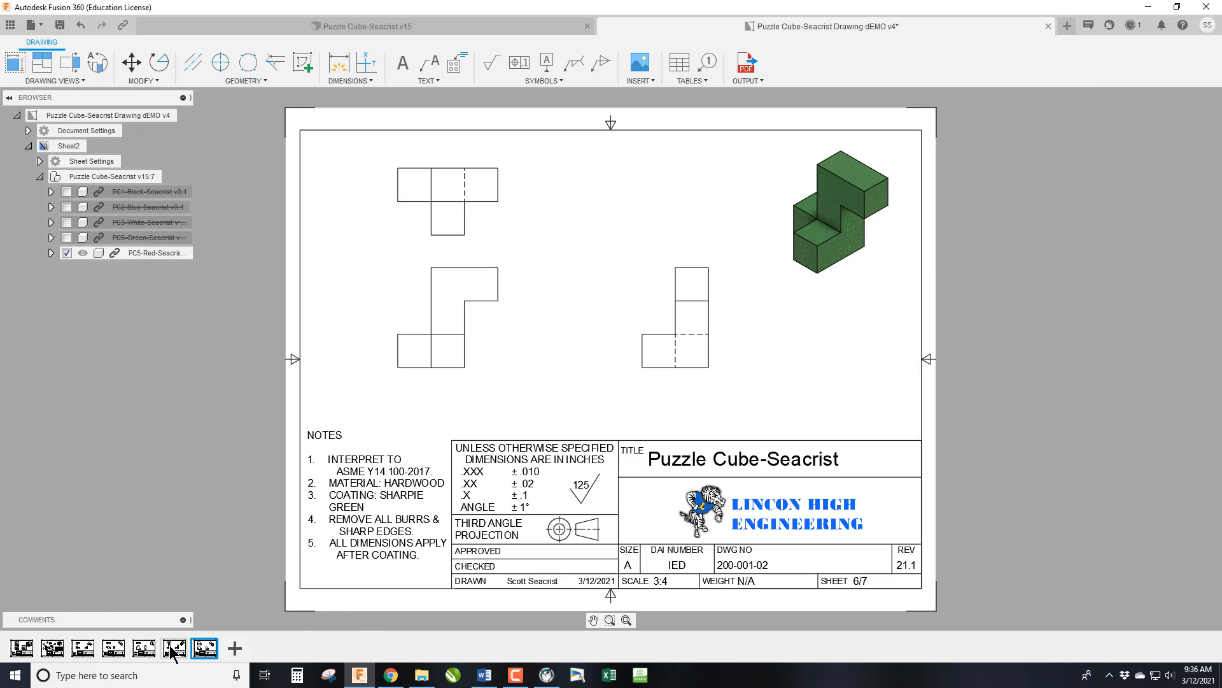
pyautogui.doubleClick(755, 564)
pyautogui.doubleClick(765, 456)
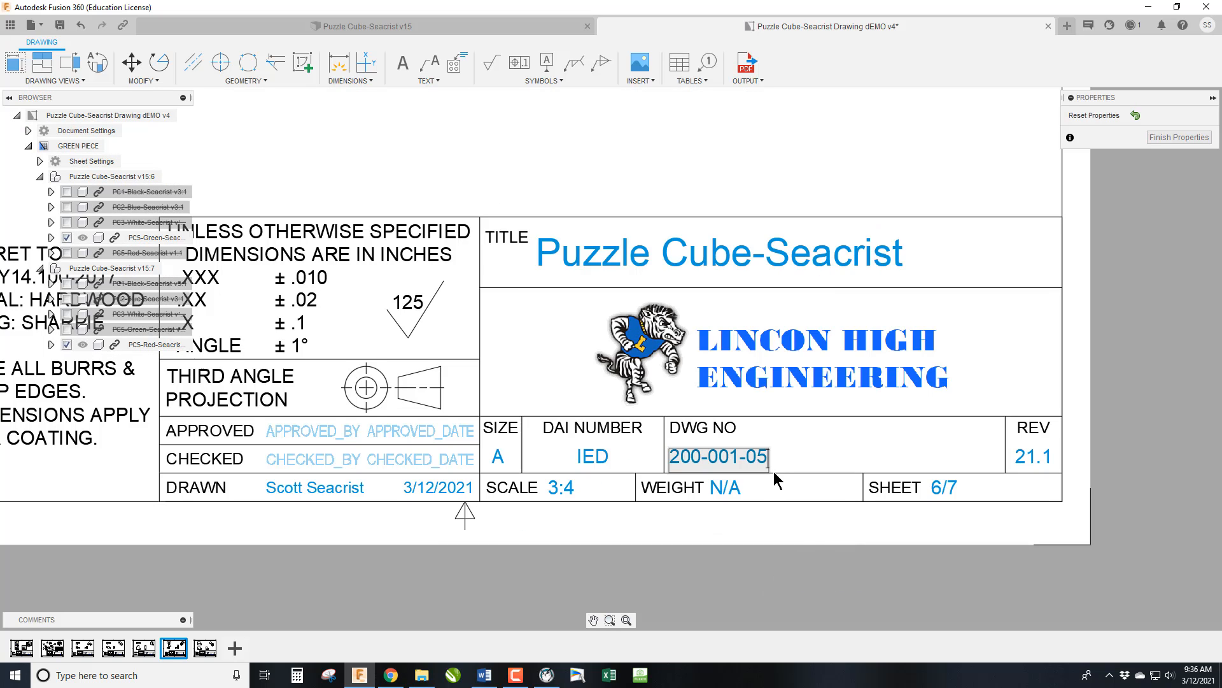
pyautogui.press('Return')
pyautogui.click(1179, 137)
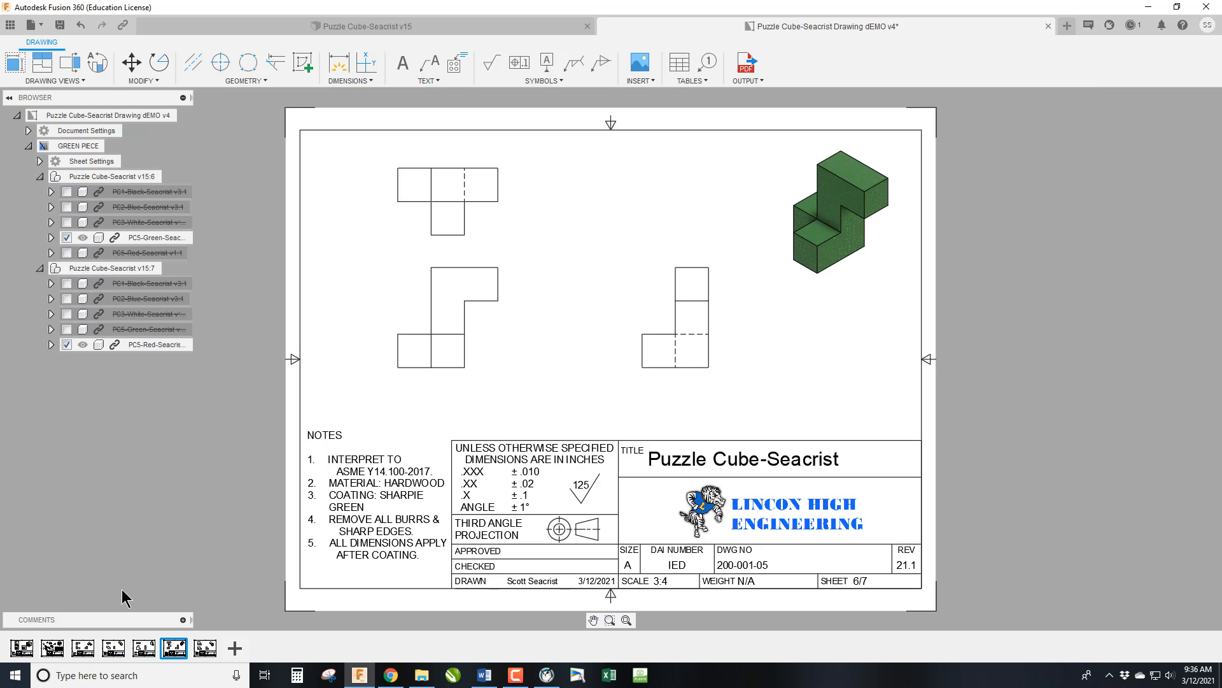
# Set the drawing number in the title block of the white piece's sheet to 200-001-04.
pyautogui.click(144, 647)
pyautogui.doubleClick(740, 567)
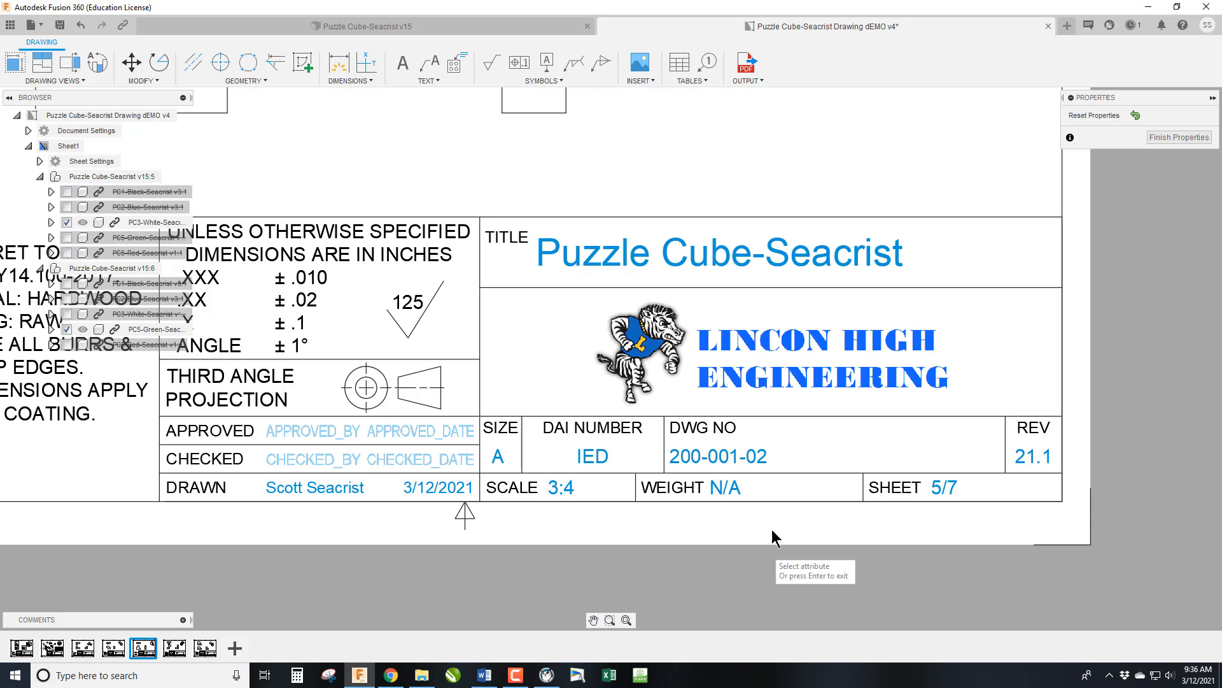
pyautogui.doubleClick(763, 456)
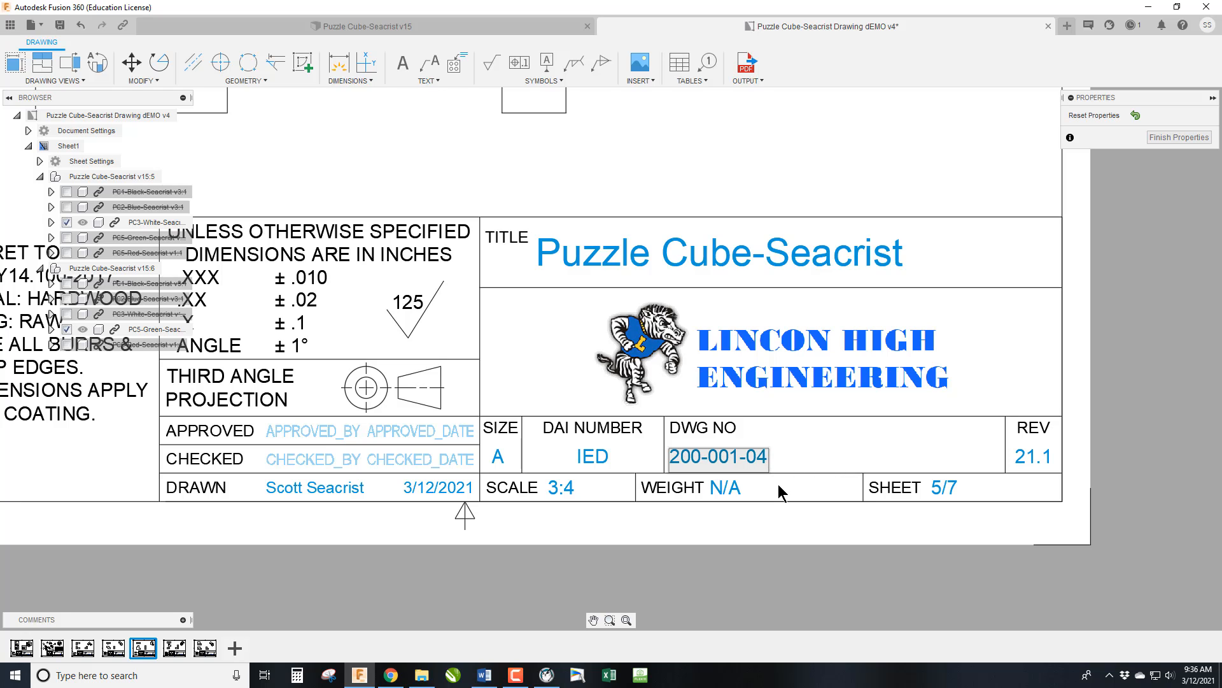
pyautogui.press('Return')
pyautogui.click(1172, 141)
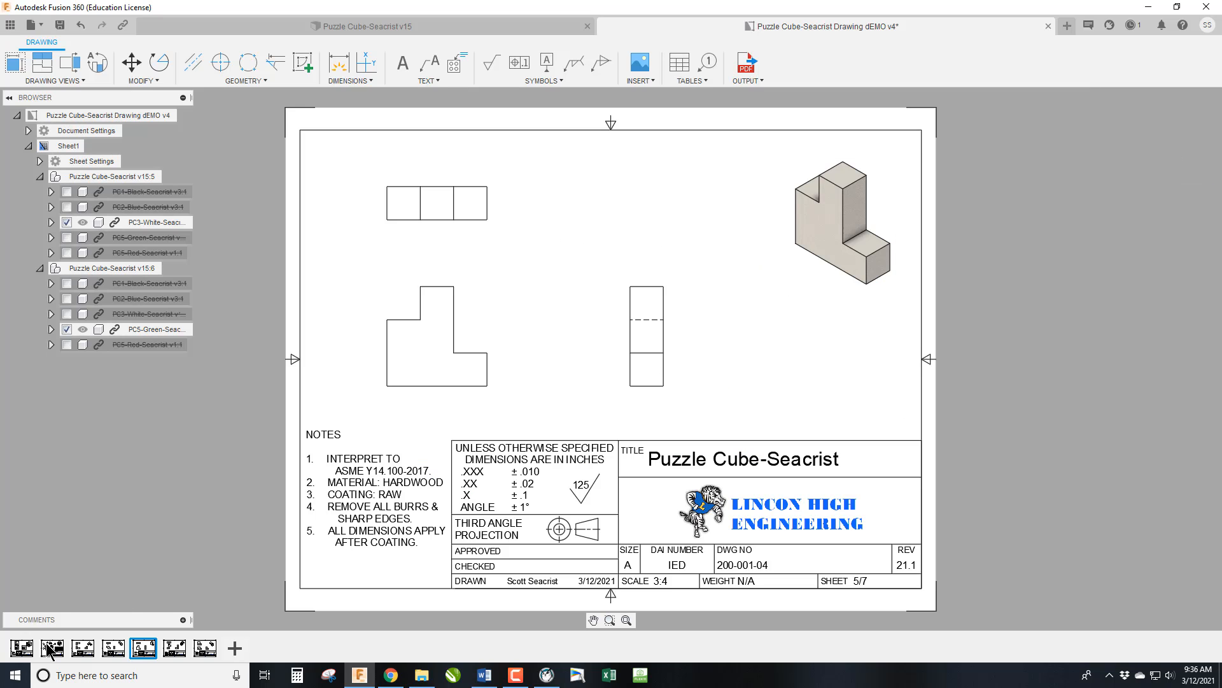
# Set the drawing number in the title block of the blue piece's sheet to 200-001-03.
pyautogui.click(114, 648)
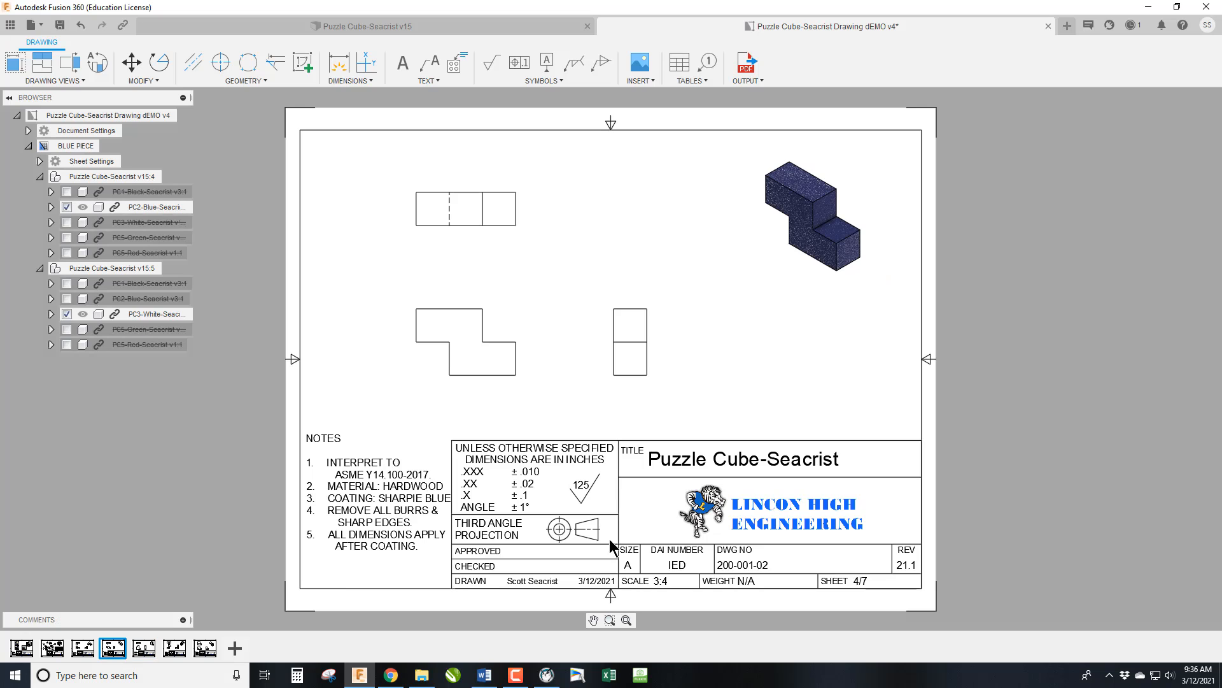
pyautogui.doubleClick(755, 552)
pyautogui.click(746, 458)
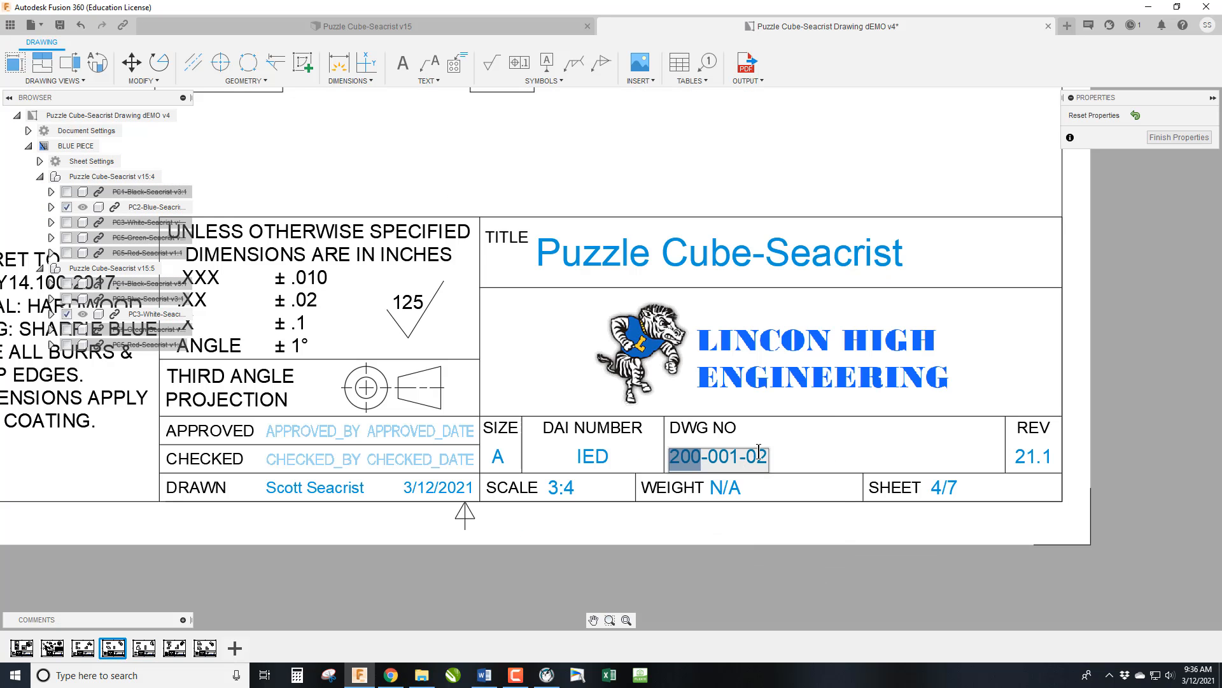
pyautogui.press('BackSpace')
pyautogui.write('3')
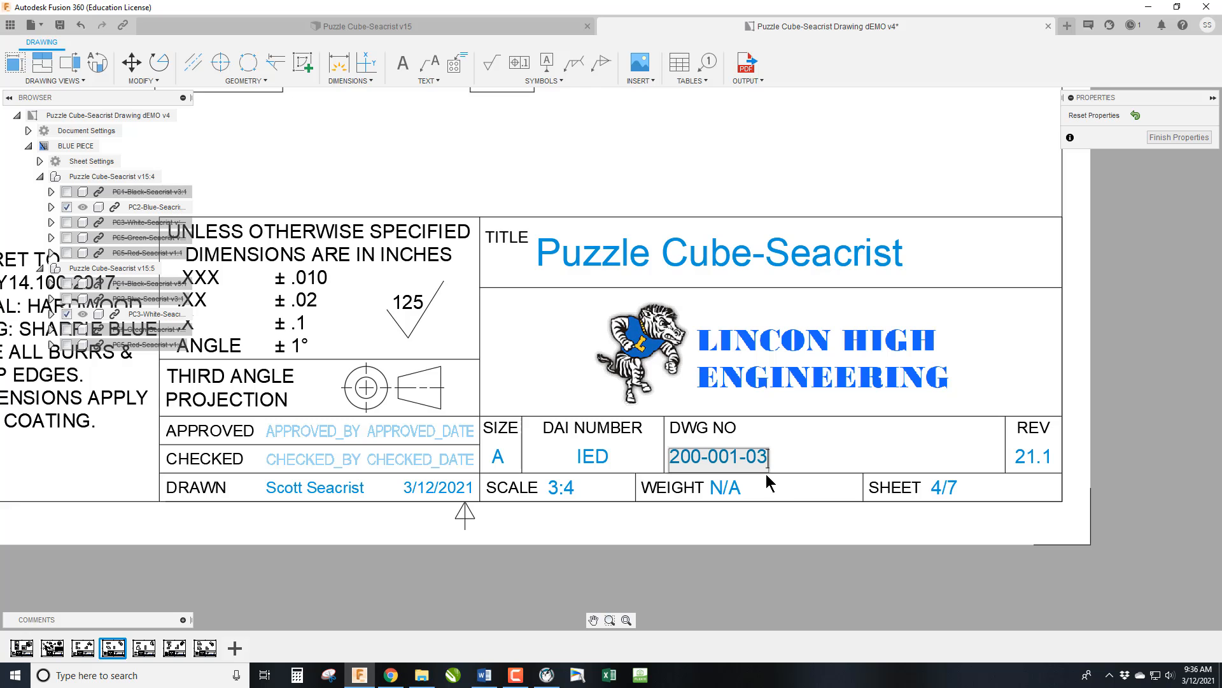
pyautogui.click(768, 483)
pyautogui.click(1180, 137)
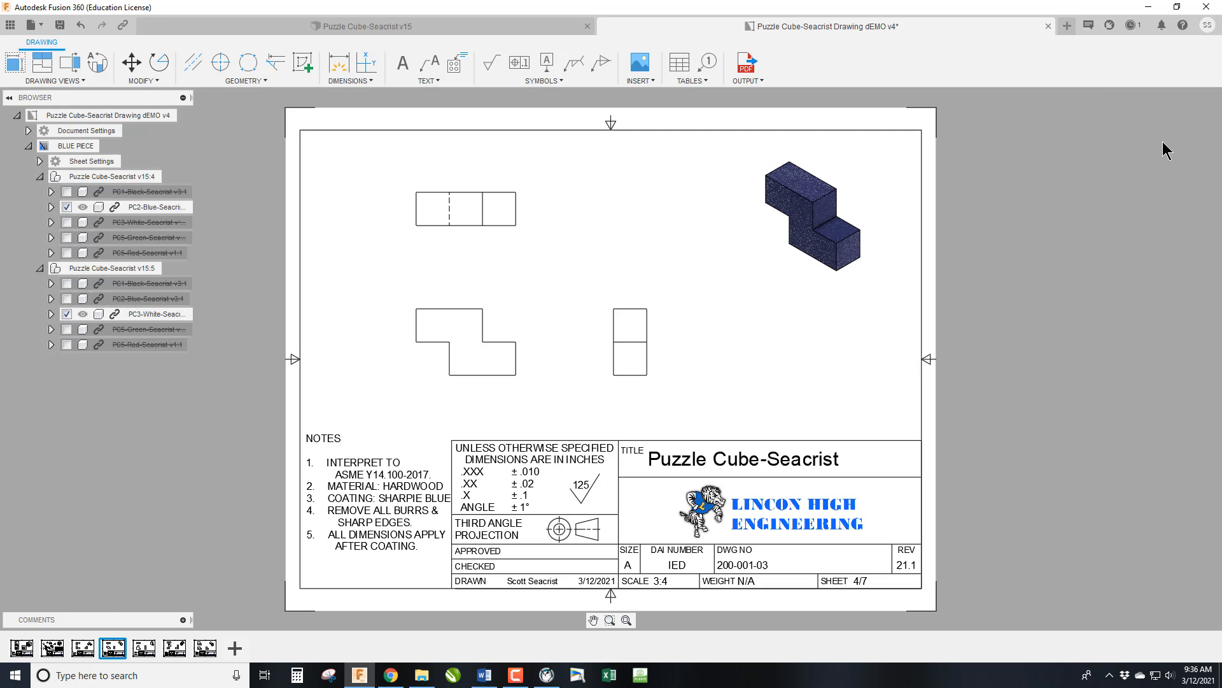
# Review the piece, assembly and exploded-view sheets, checking the title blocks, drawing numbers and sheet names.
pyautogui.click(92, 646)
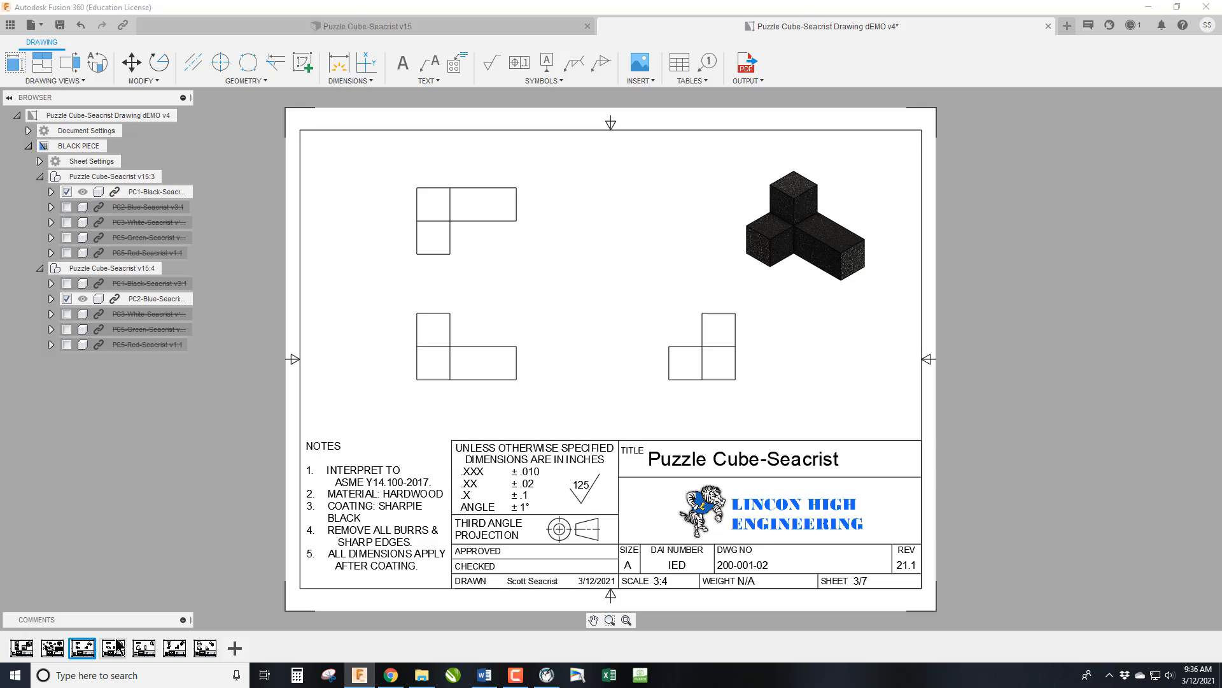
pyautogui.click(114, 647)
pyautogui.click(150, 650)
pyautogui.click(174, 647)
pyautogui.click(202, 647)
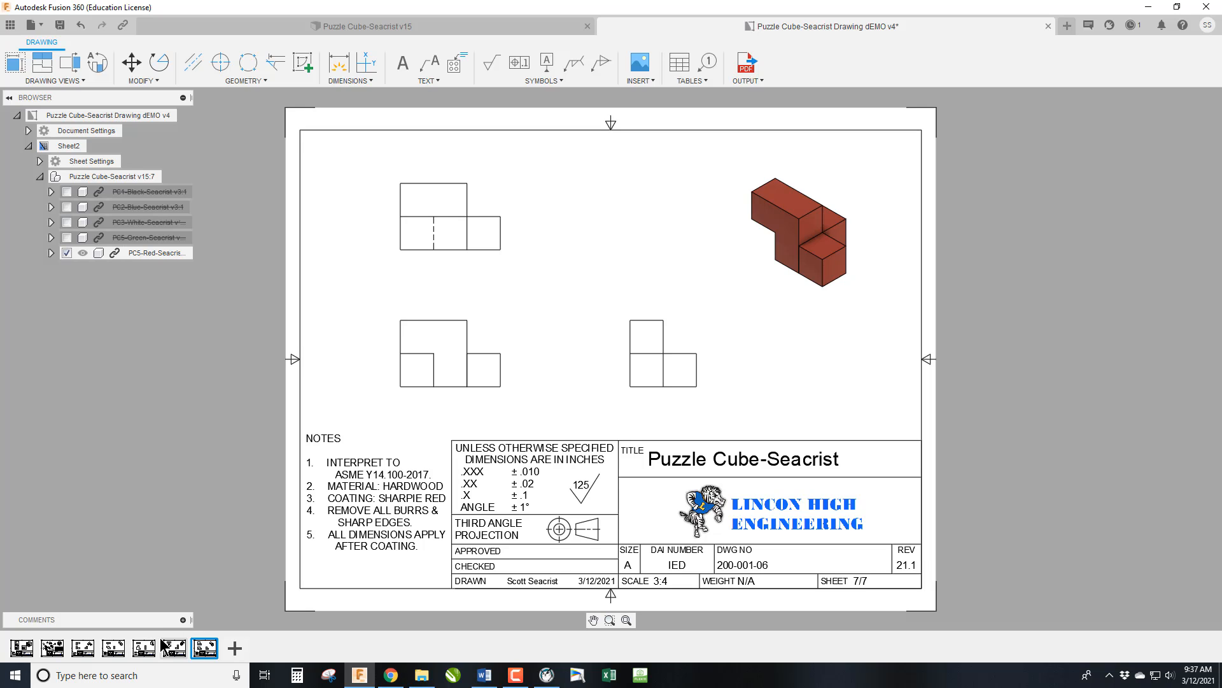
pyautogui.moveTo(163, 646)
pyautogui.click(21, 648)
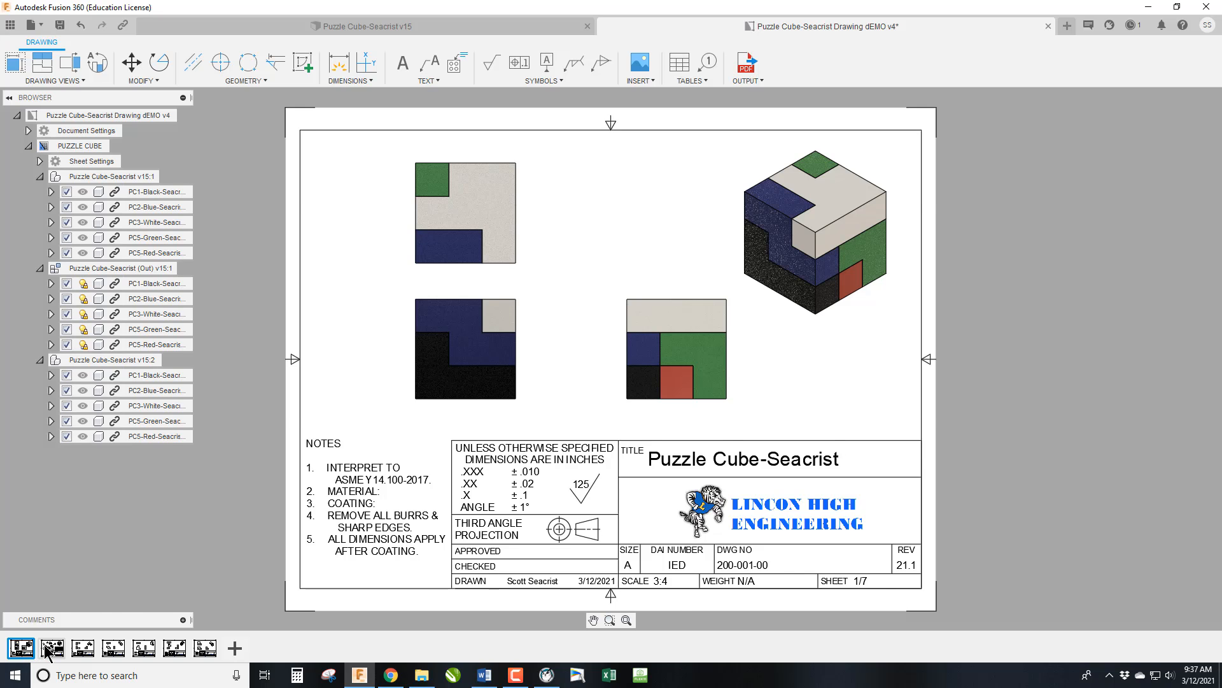
pyautogui.click(52, 648)
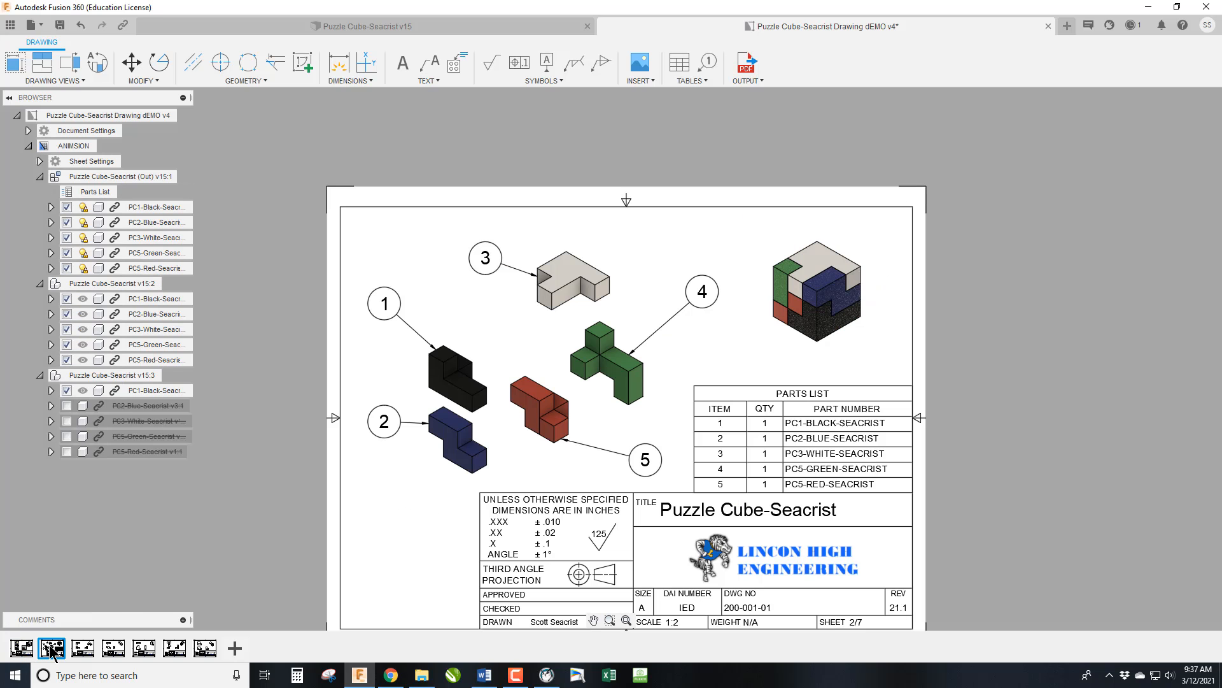
pyautogui.click(83, 648)
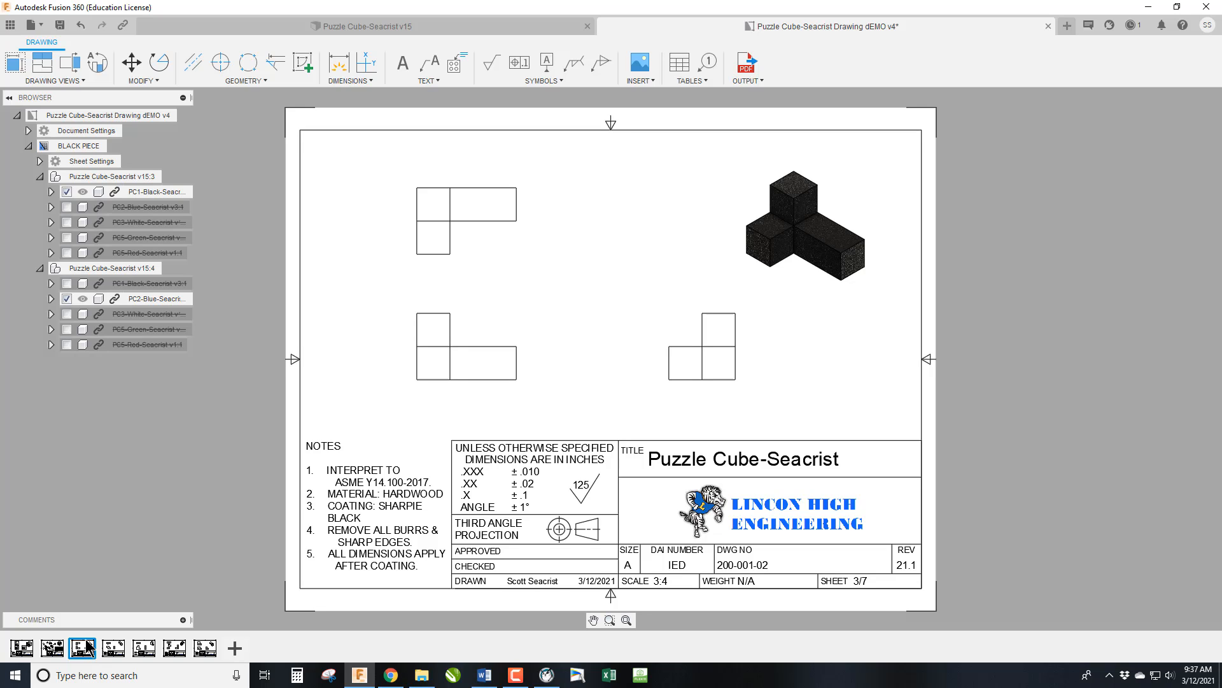
pyautogui.moveTo(125, 650)
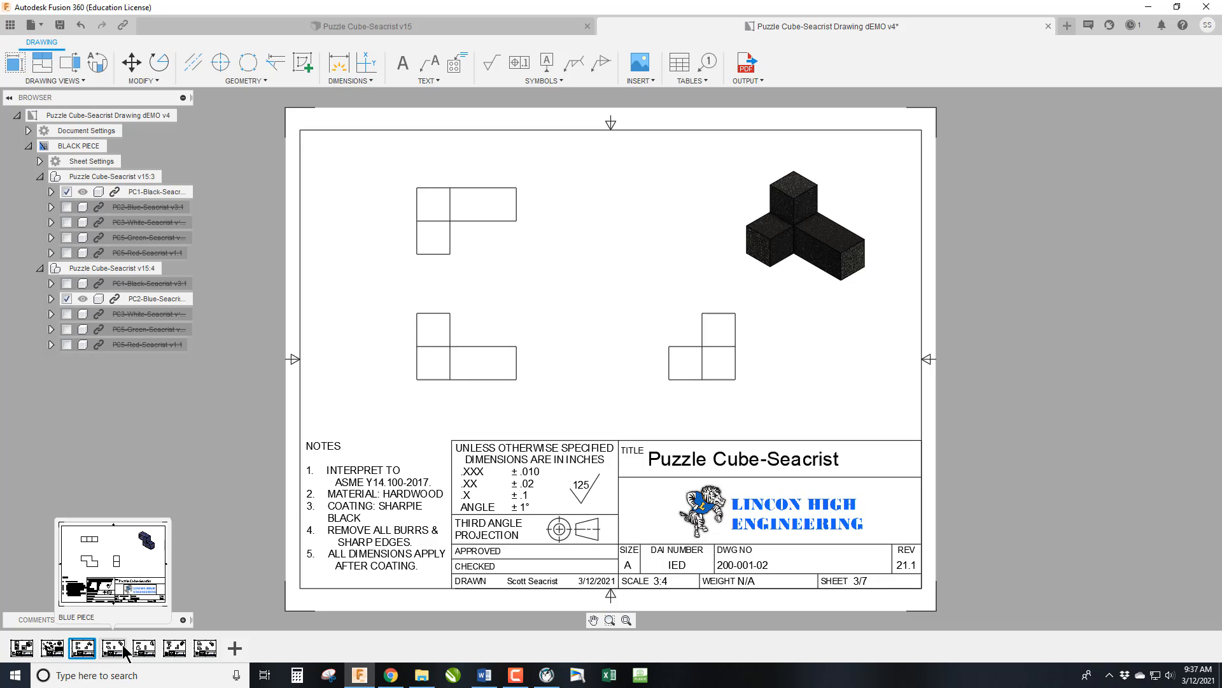
pyautogui.moveTo(202, 656)
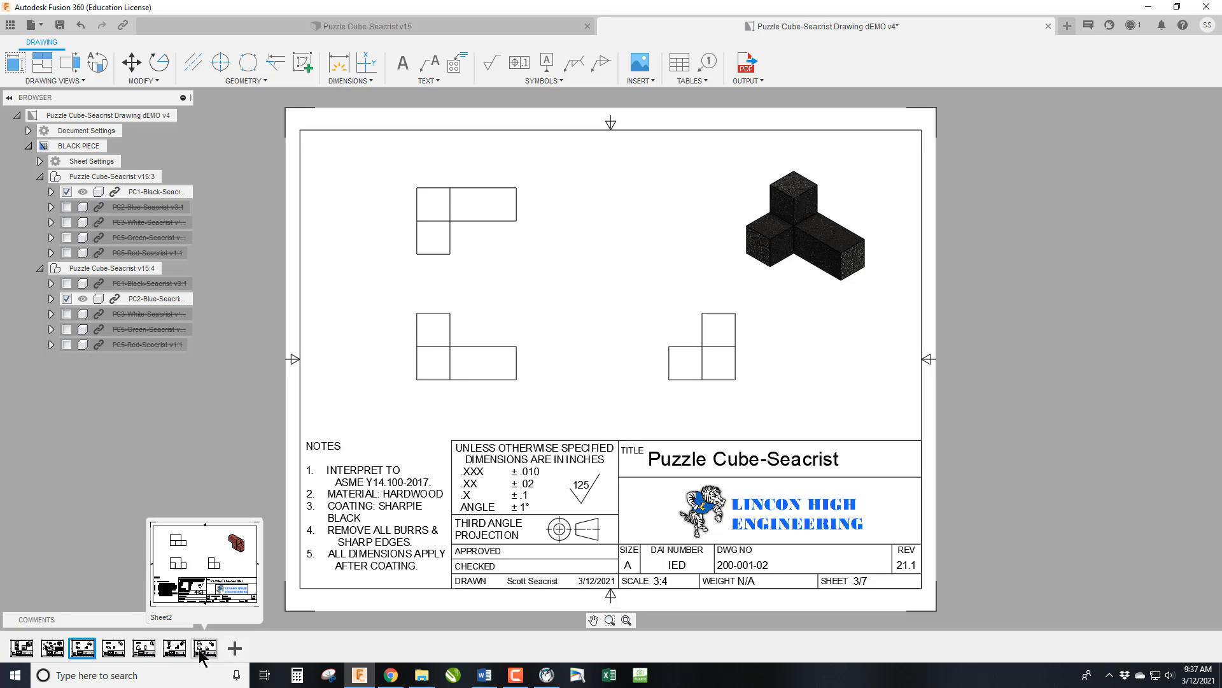